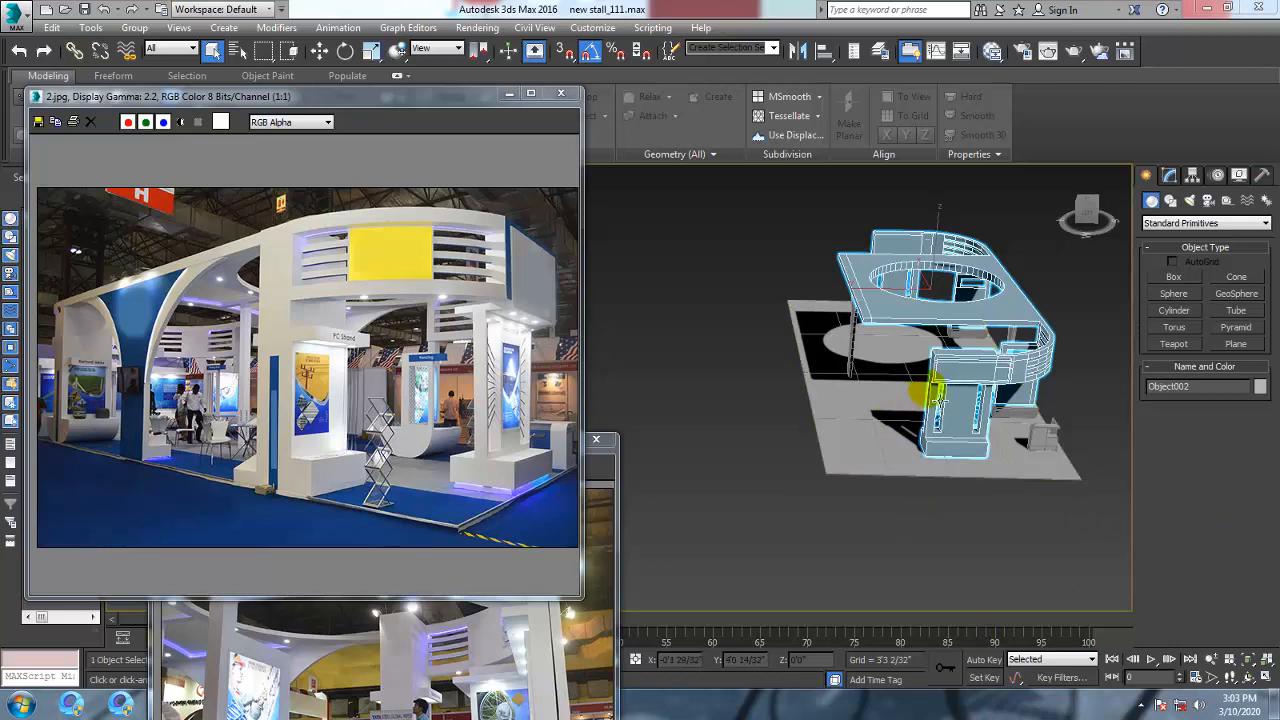
Arrange the two reference images so 2.jpg is in front, and compare the stall's curved fascia and columns with it from several angles
middle_click_drag(985, 354, 855, 399, "alt")
scroll(831, 422, "up", 3)
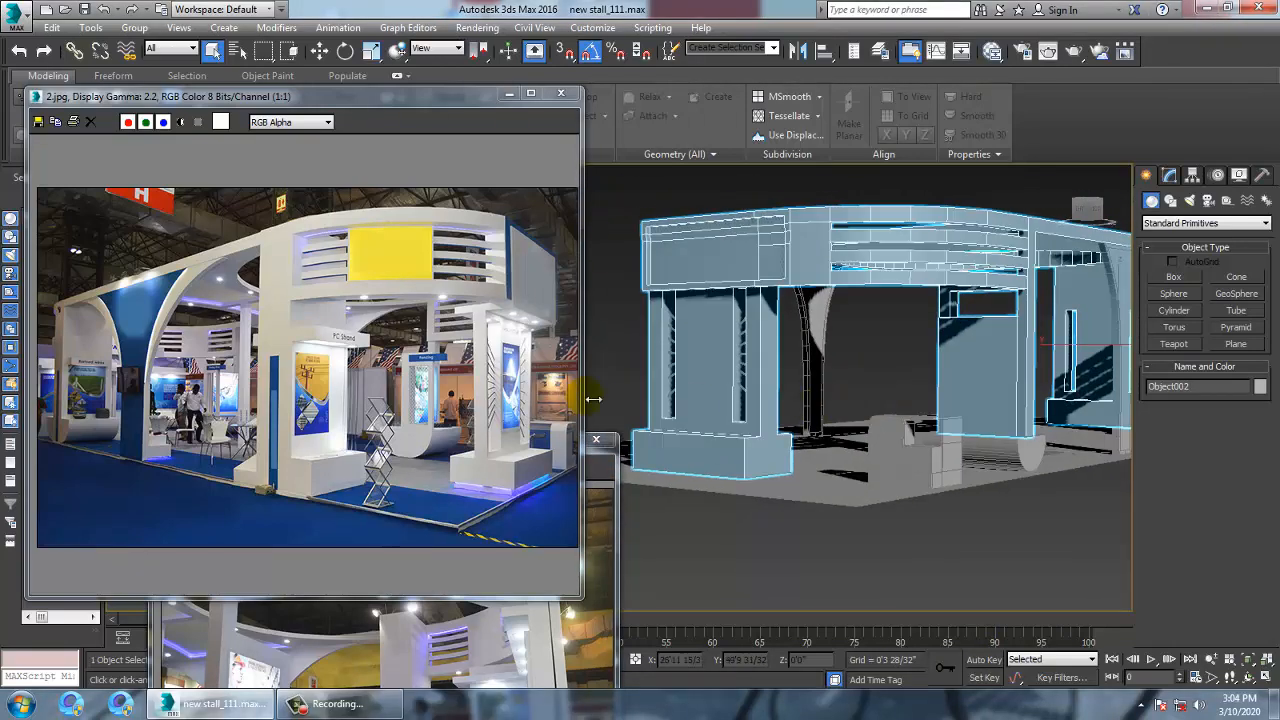
left_click(312, 625)
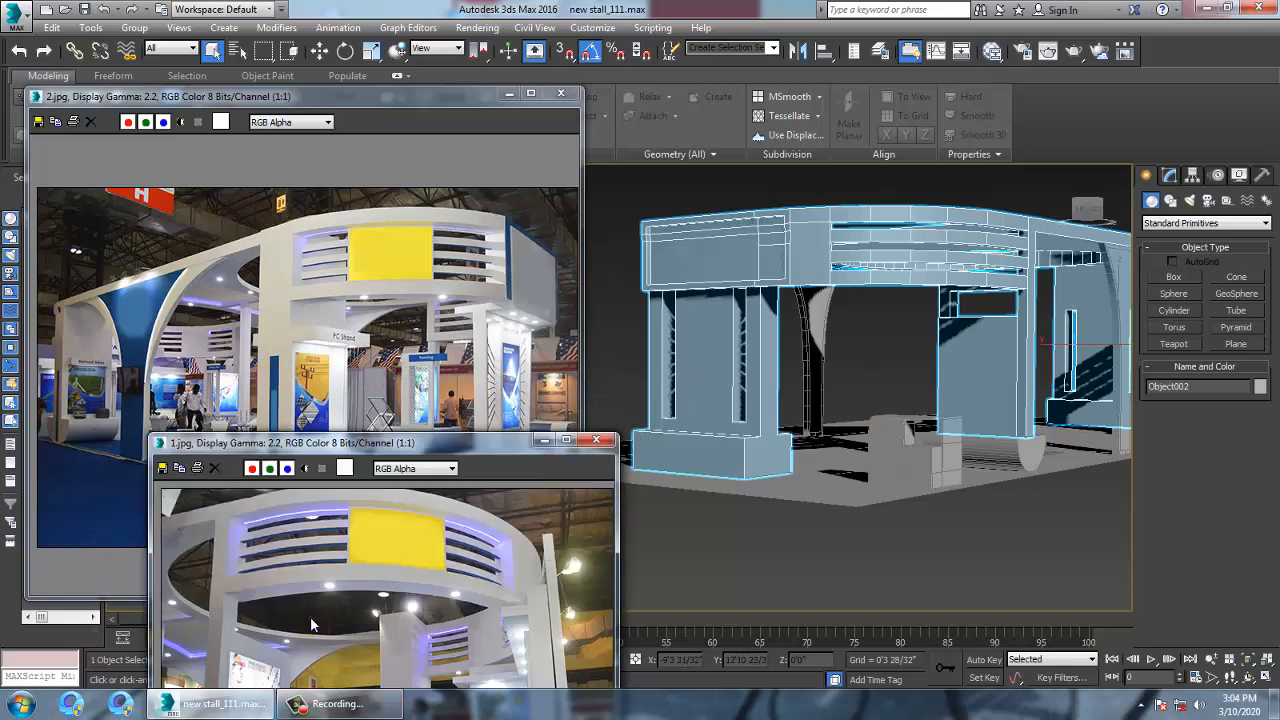
left_click_drag(371, 452, 281, 585)
middle_click_drag(769, 294, 850, 322, "alt")
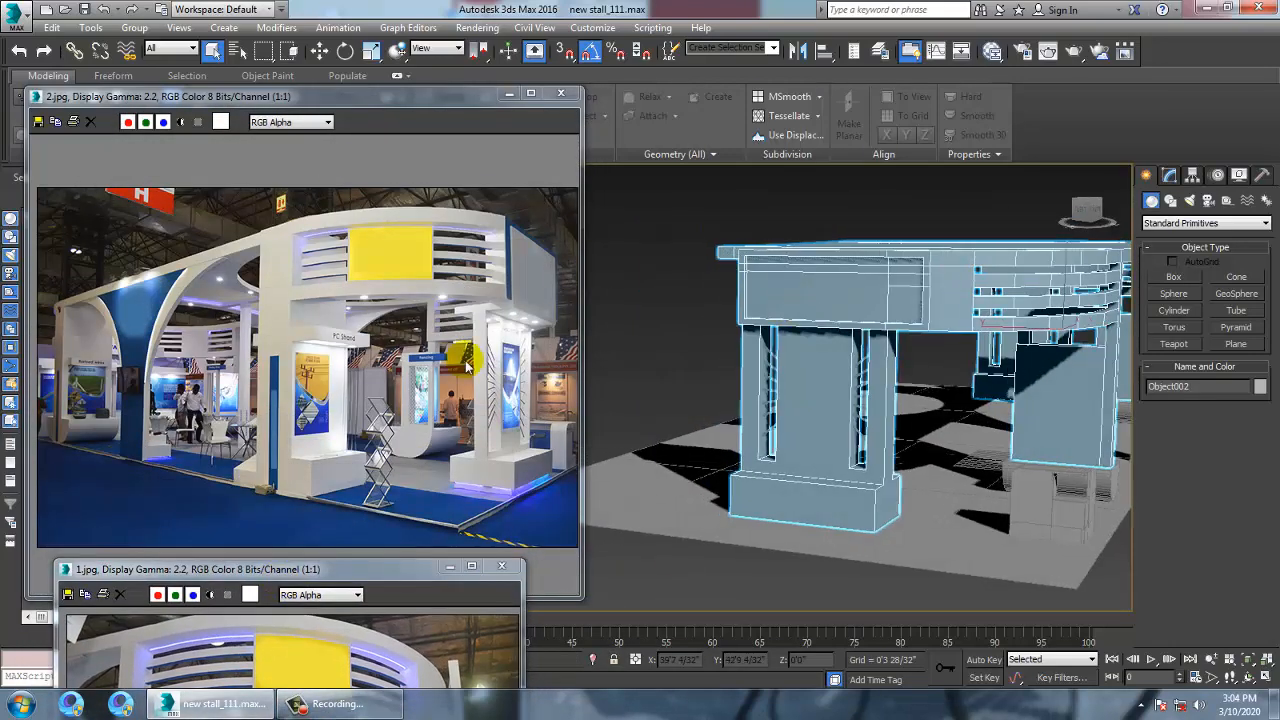
left_click(470, 425)
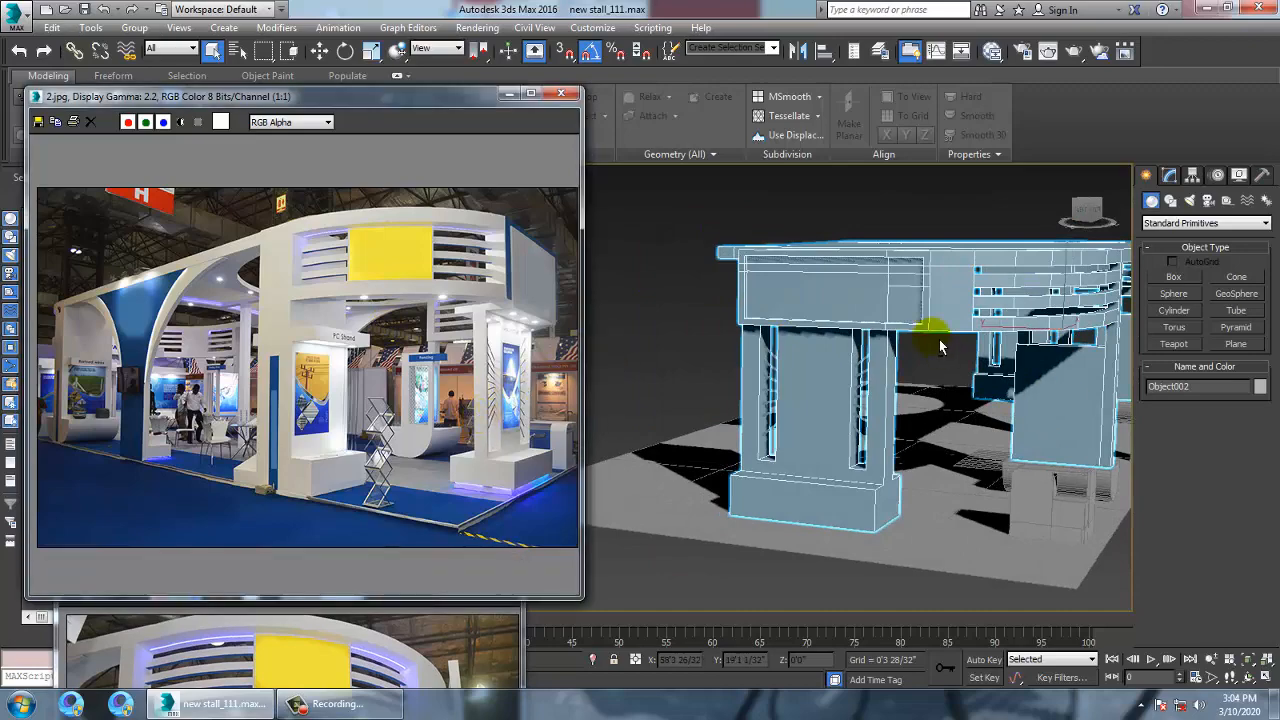
middle_click_drag(940, 345, 871, 349, "alt")
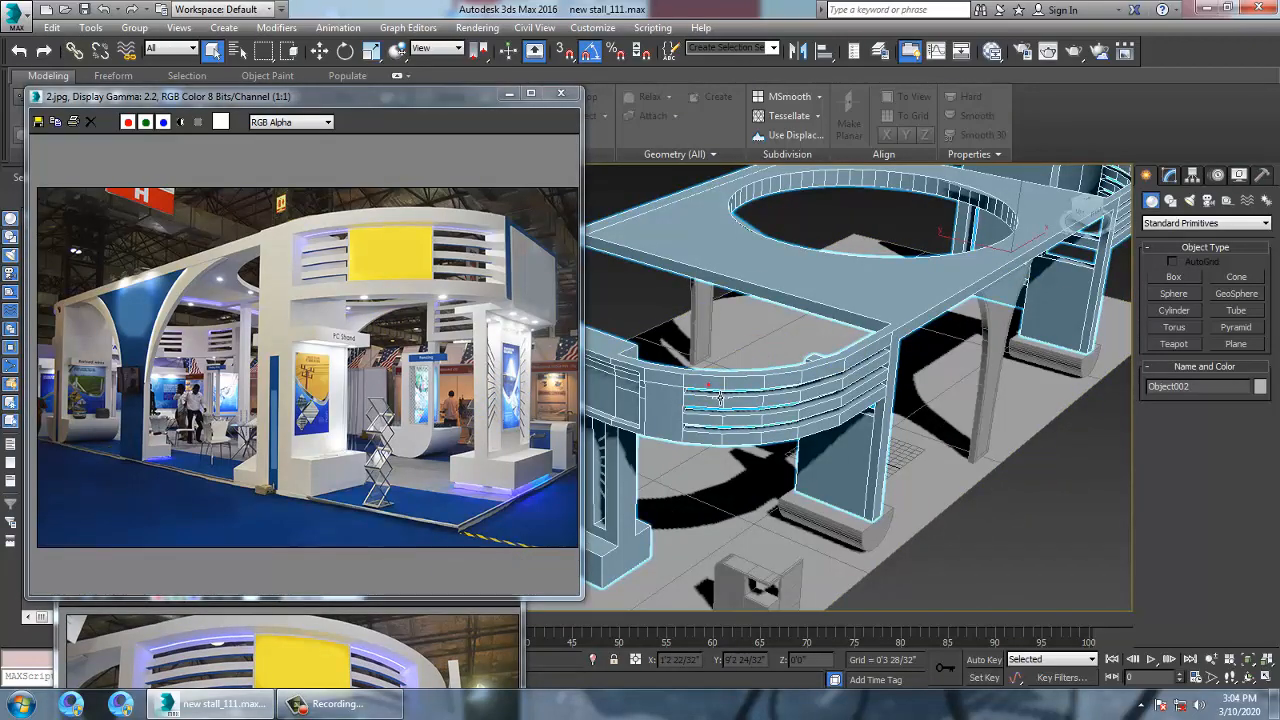
middle_click_drag(720, 397, 836, 357, "alt")
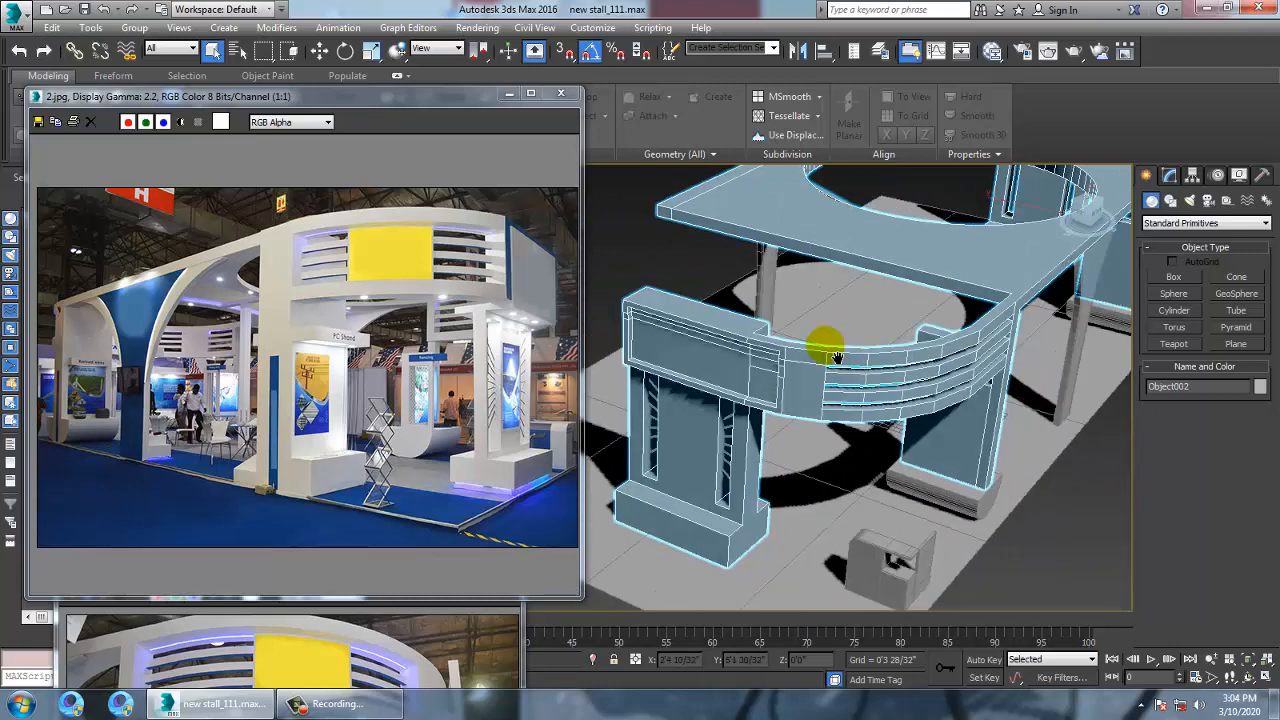
Cut an edge across the top face of the curved louvre band where it meets the framed panel
scroll(836, 357, "up", 3)
middle_click_drag(776, 302, 777, 376, "alt")
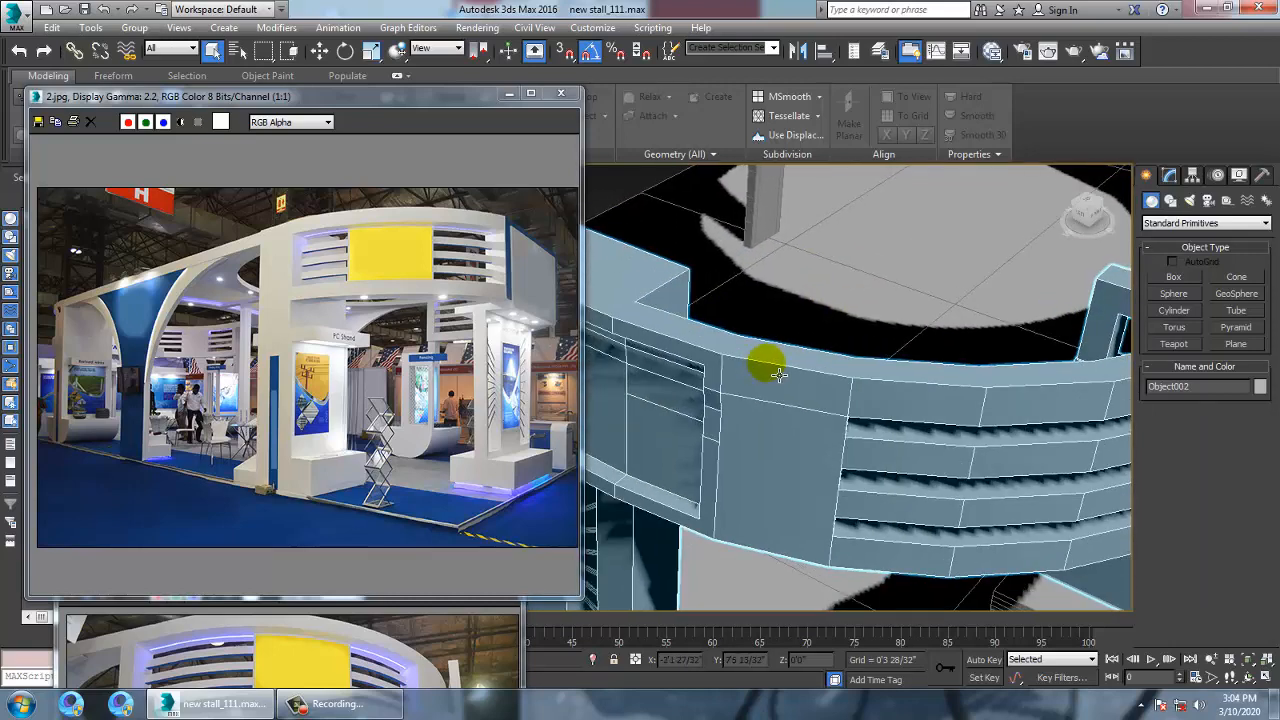
right_click(771, 362)
left_click(740, 324)
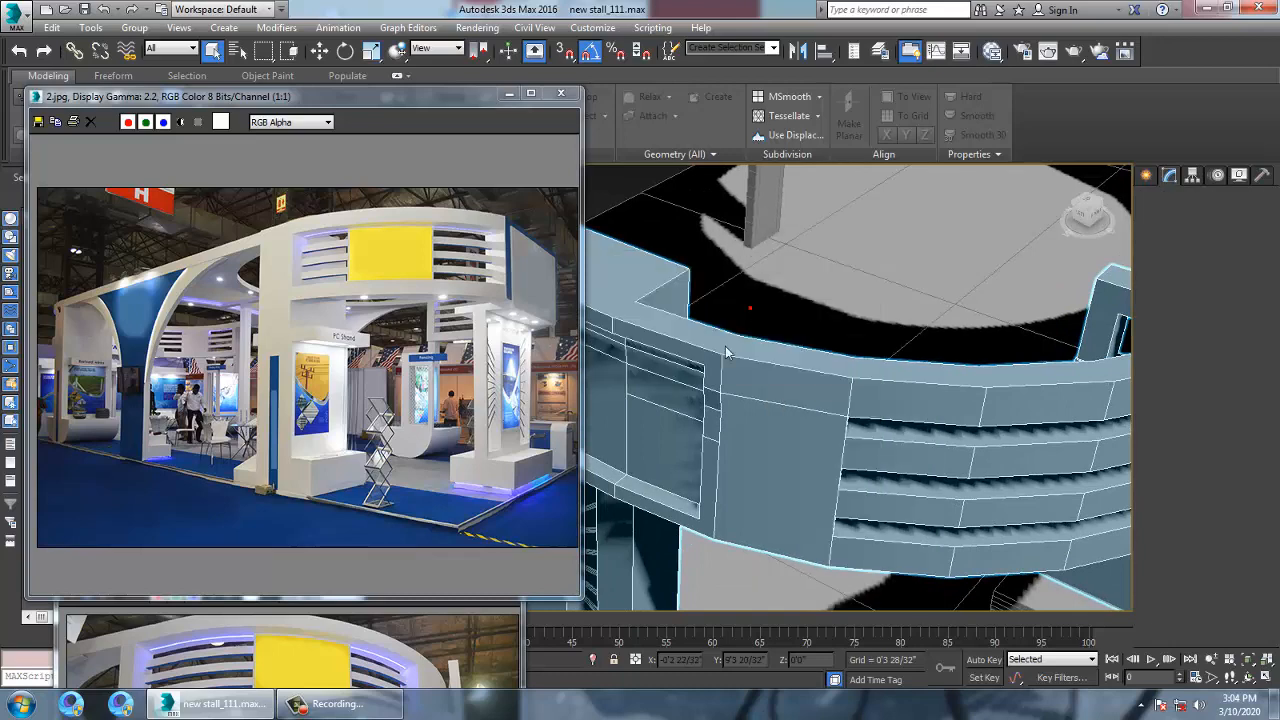
left_click(735, 362)
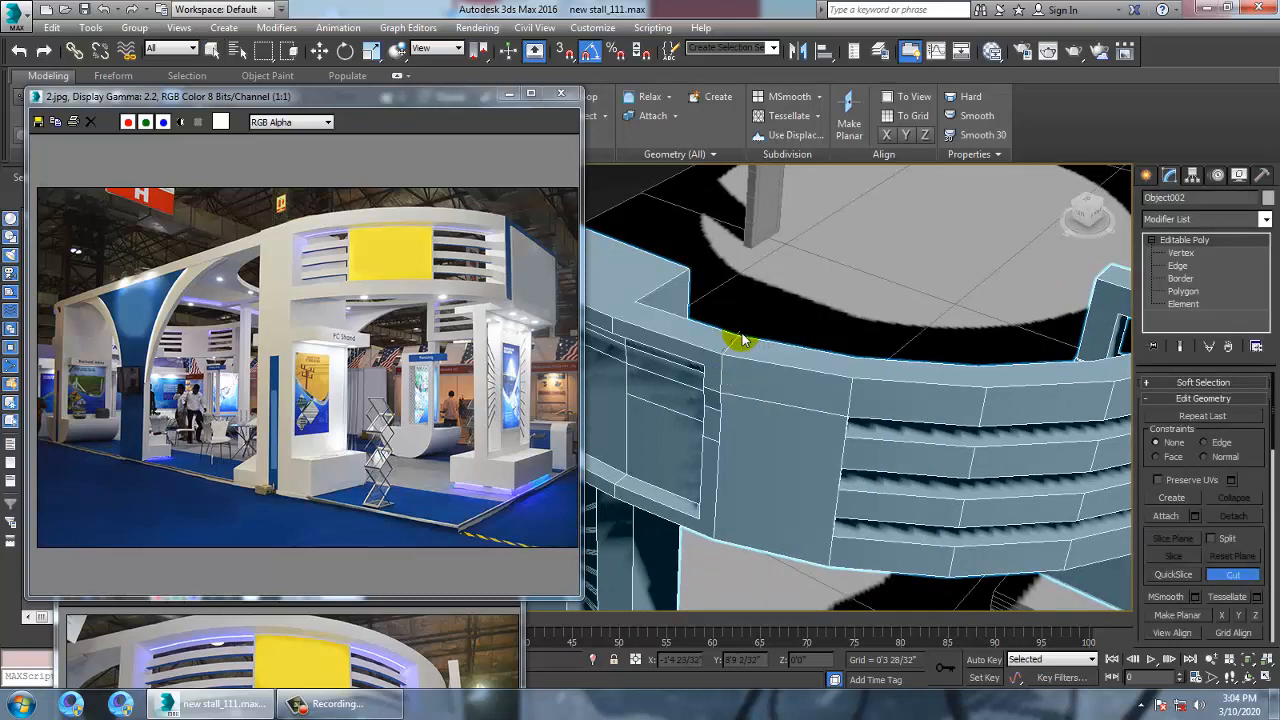
scroll(831, 347, "down", 10)
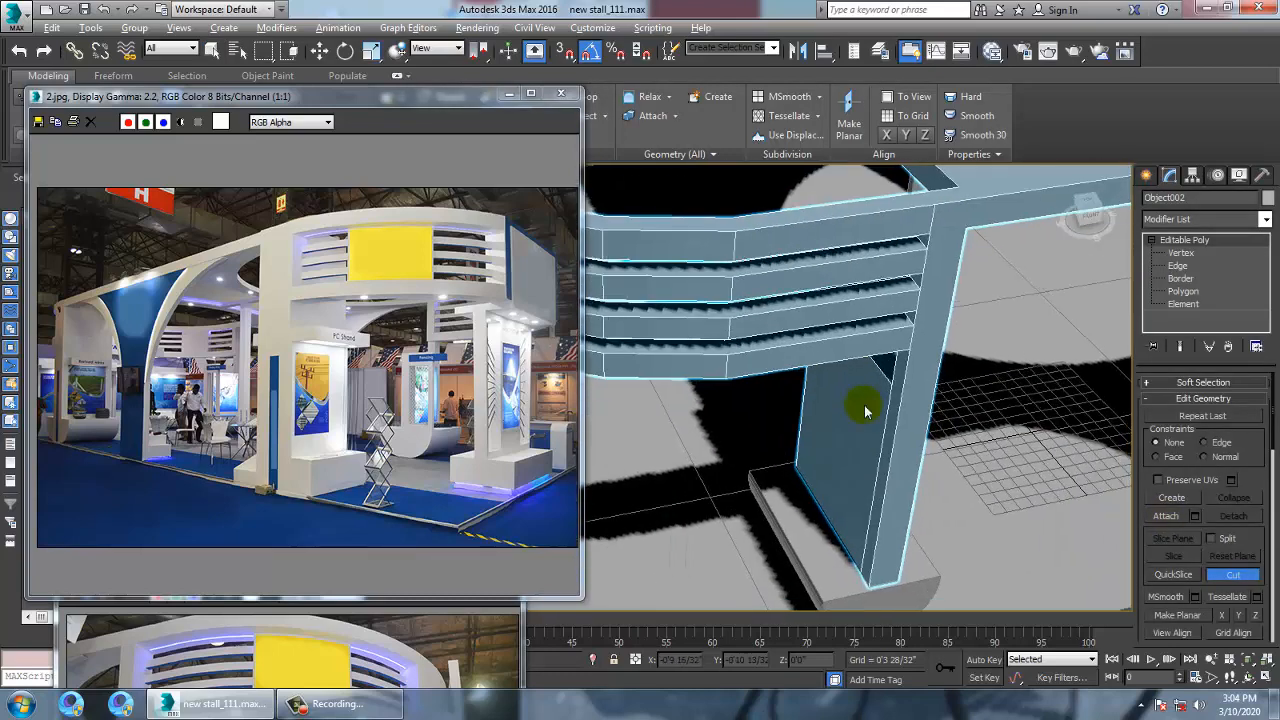
scroll(897, 380, "up", 8)
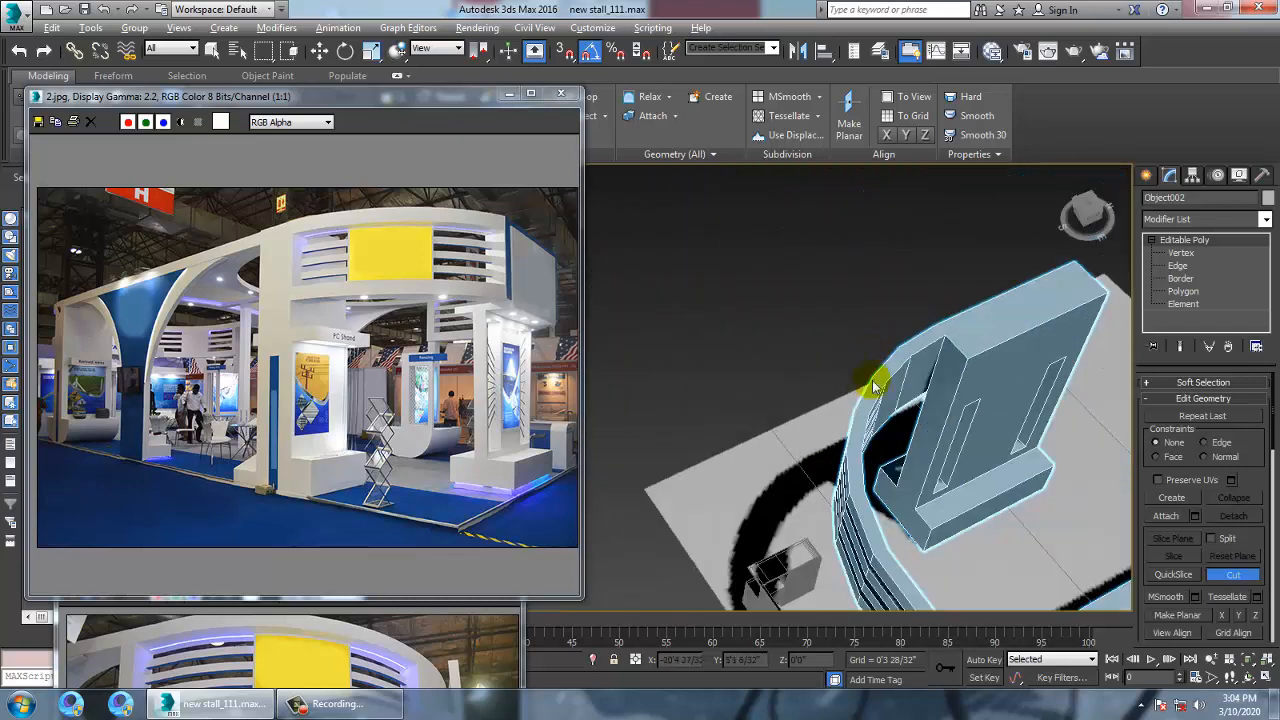
scroll(880, 385, "up", 4)
scroll(885, 318, "up", 2)
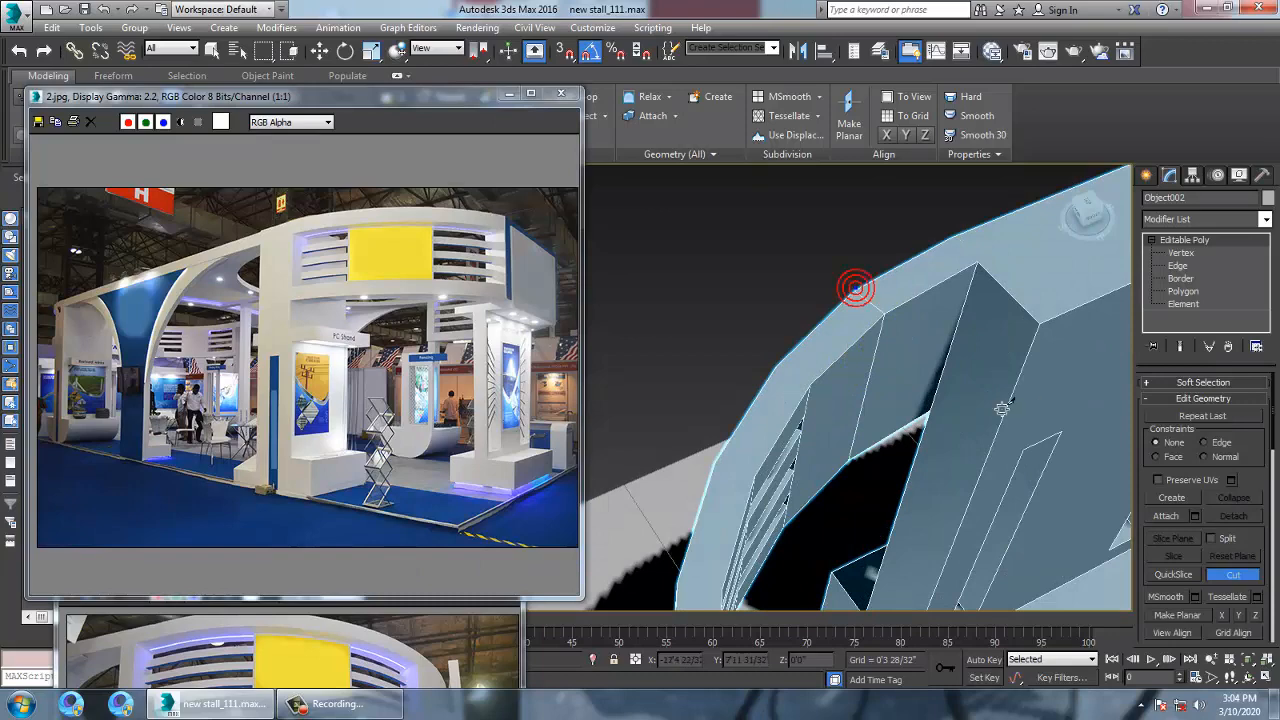
scroll(1002, 408, "down", 4)
middle_click_drag(1000, 409, 806, 378, "alt")
scroll(683, 414, "down", 3)
scroll(866, 433, "up", 5)
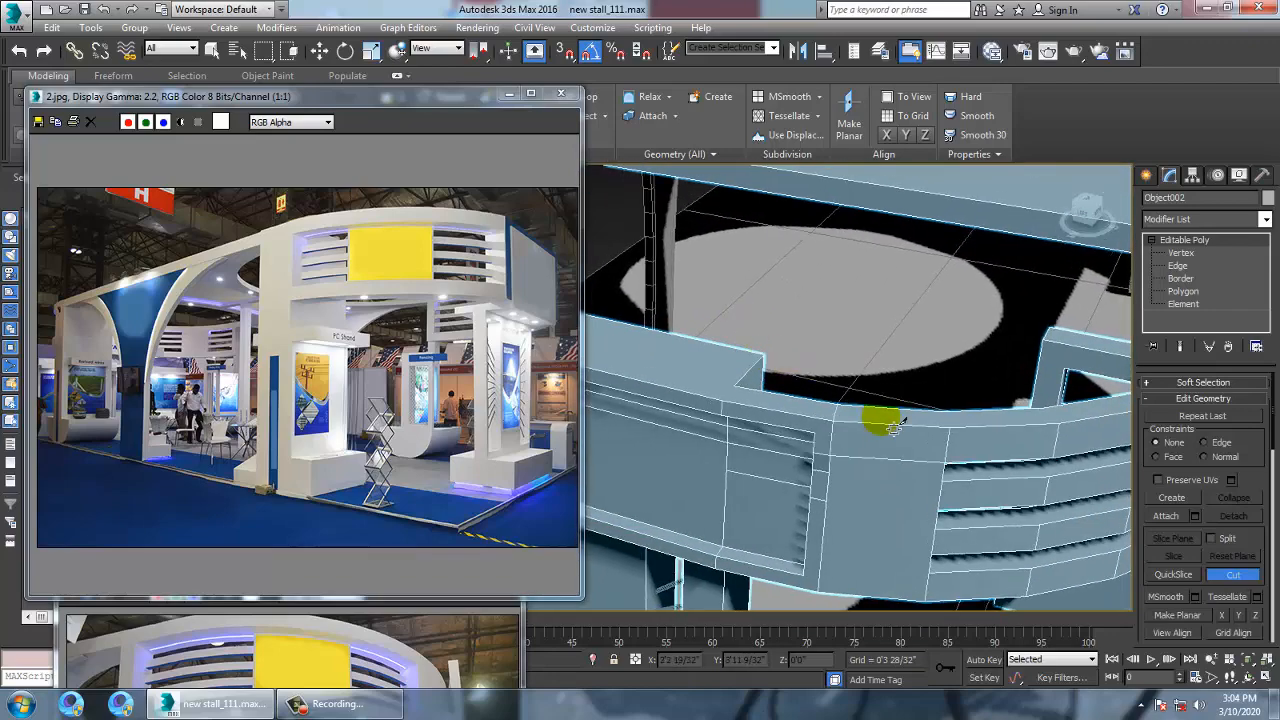
right_click(862, 452)
Cut a matching edge across the underside of the curved louvre band beside the framed panel
scroll(866, 453, "down", 4)
mouse_move(893, 460)
middle_mouse_down("alt")
mouse_move(899, 387)
mouse_move(880, 555)
mouse_move(895, 441)
middle_mouse_up("alt")
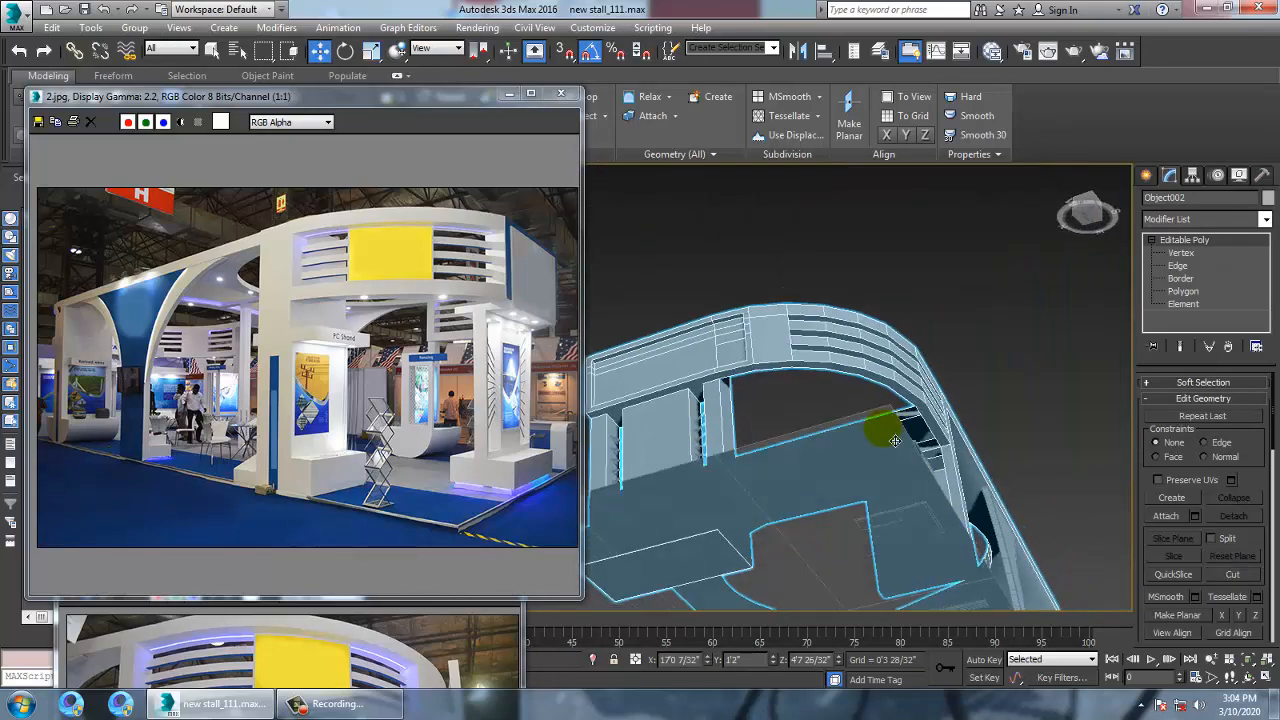
scroll(806, 440, "up", 5)
middle_click_drag(806, 440, 928, 535)
right_click(846, 358)
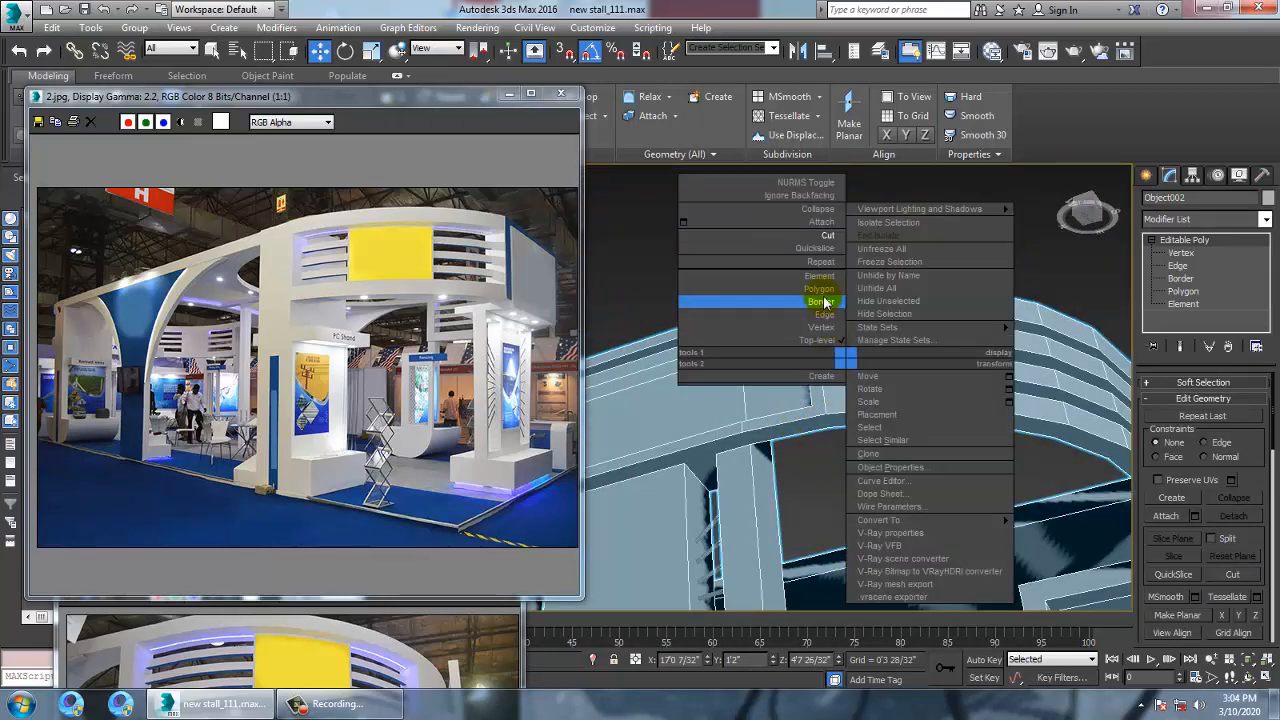
left_click(838, 237)
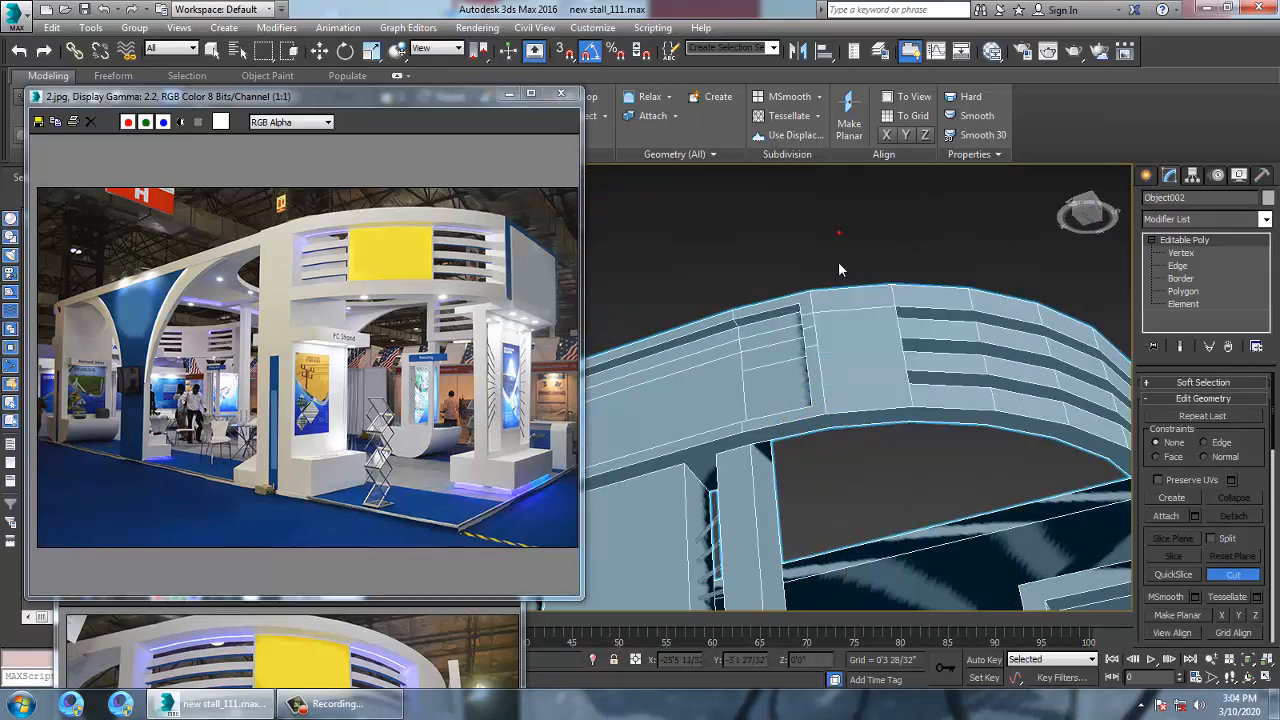
right_click(838, 426)
Region-select the polygons of the curved louvre band and deselect the roof and neighbouring faces
middle_click_drag(917, 405, 881, 455, "alt")
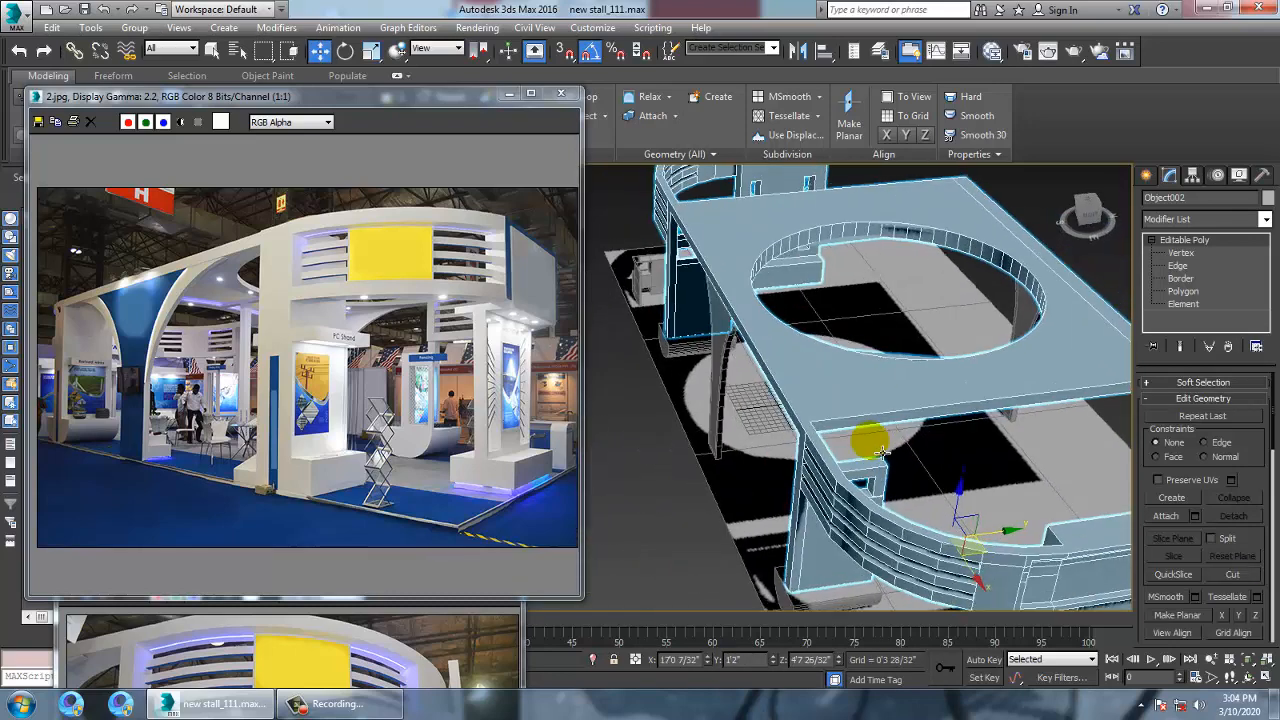
middle_click_drag(1057, 453, 958, 350)
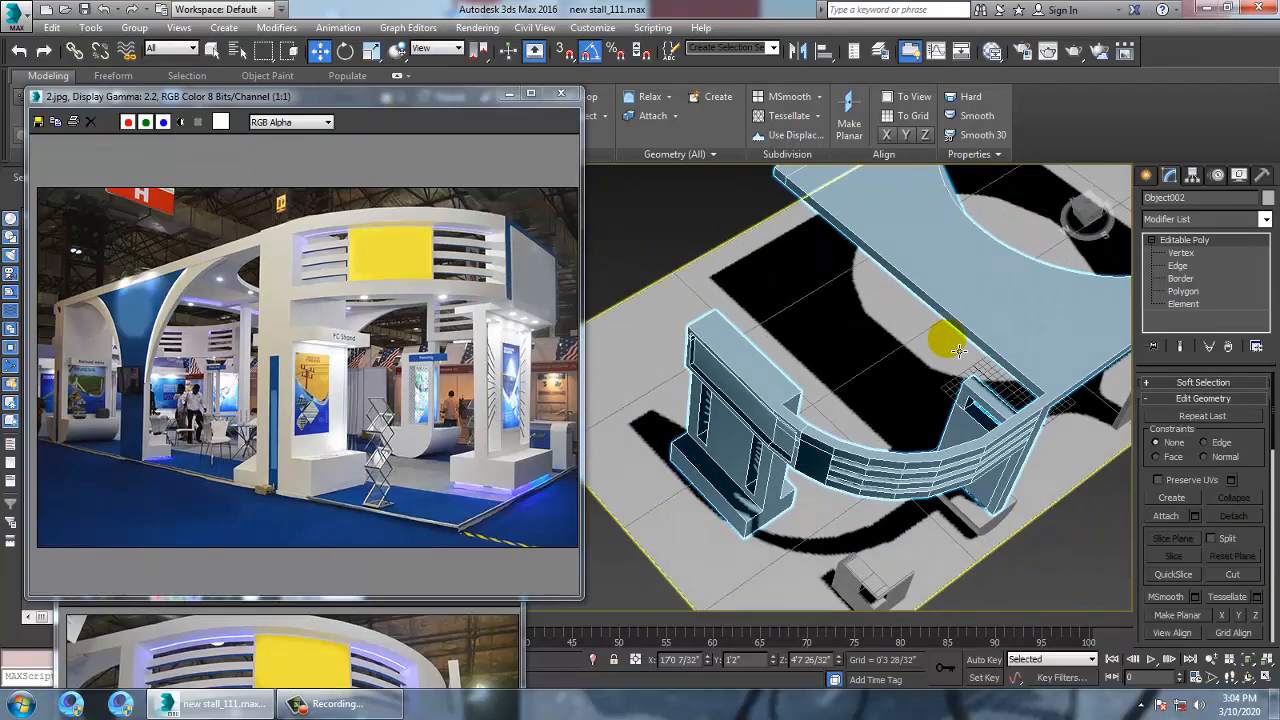
left_click(1183, 279)
middle_click_drag(809, 409, 686, 443, "alt")
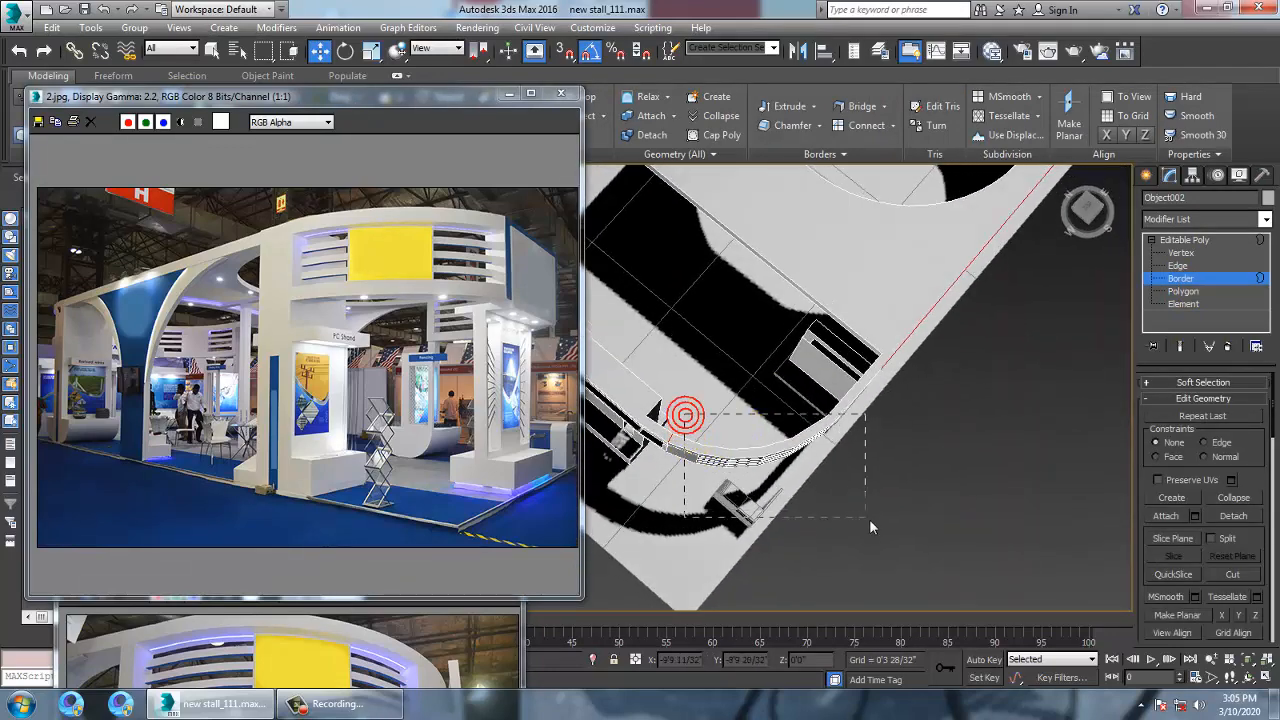
middle_click_drag(869, 527, 843, 453, "alt")
left_click(1183, 291)
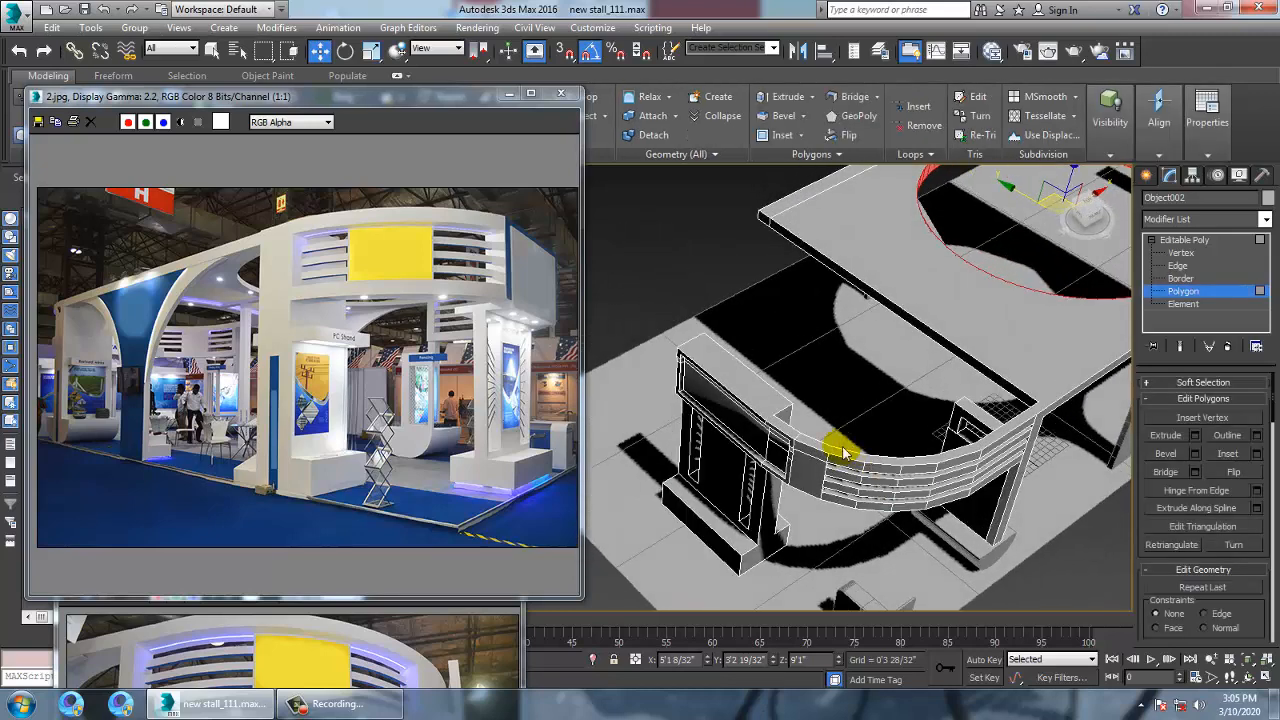
left_click_drag(1041, 573, 1041, 573)
middle_click_drag(978, 428, 910, 371, "alt")
middle_click_drag(998, 463, 933, 562, "alt")
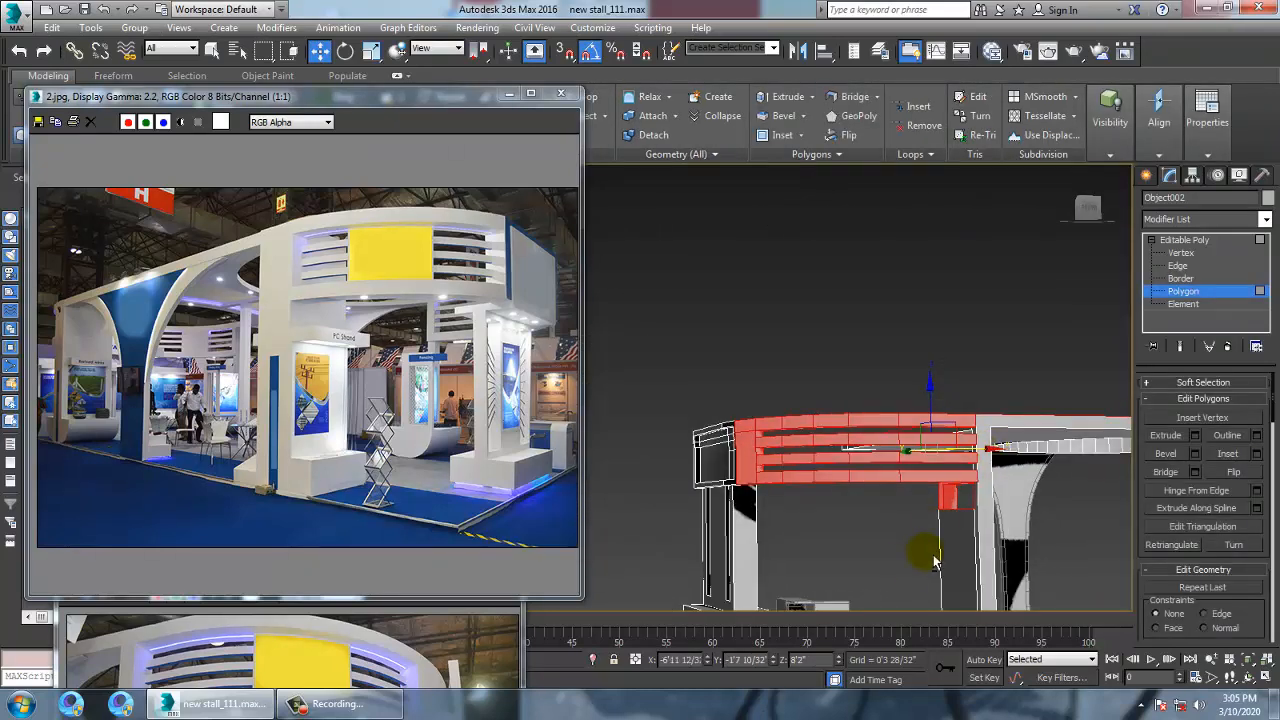
middle_click_drag(986, 492, 884, 481, "alt")
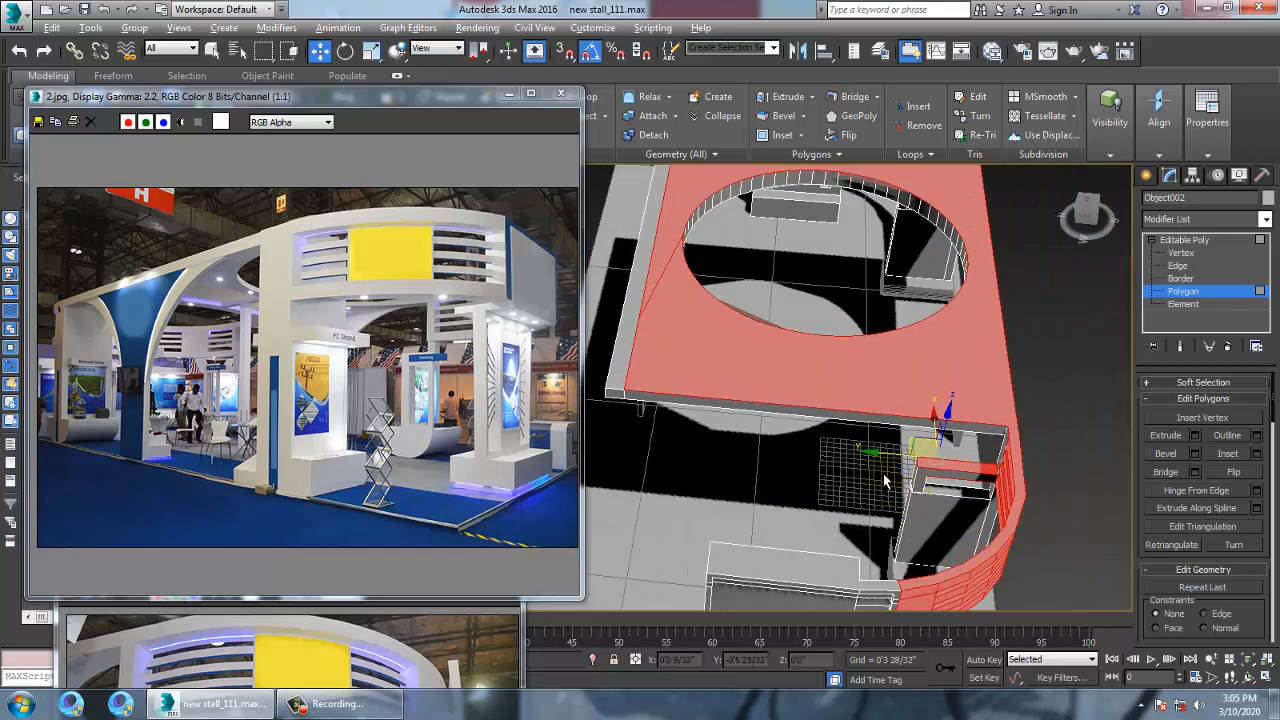
left_click(897, 381, "alt")
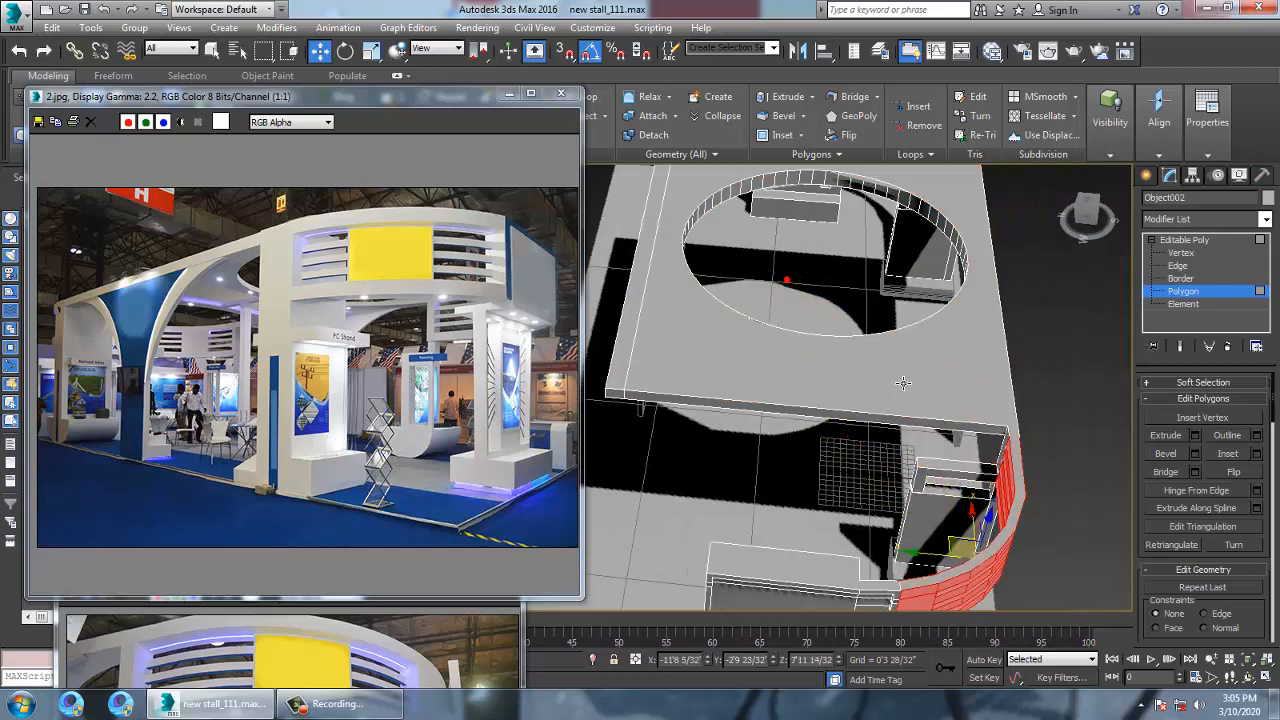
Try to add the band's top face to the polygon selection, and undo that selection
scroll(1005, 390, "down", 1)
middle_click_drag(1005, 390, 893, 411, "alt")
middle_click_drag(1103, 560, 859, 450)
scroll(859, 456, "up", 2)
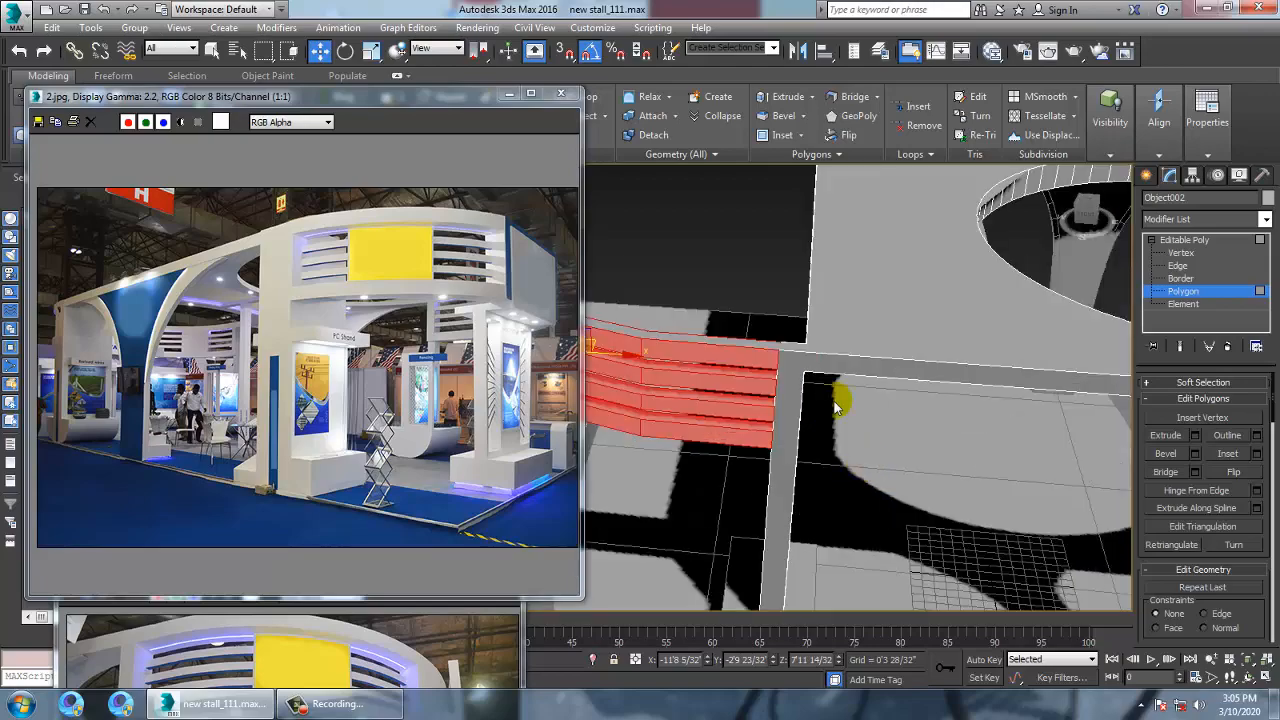
middle_click_drag(837, 406, 975, 460, "alt")
scroll(975, 460, "down", 3)
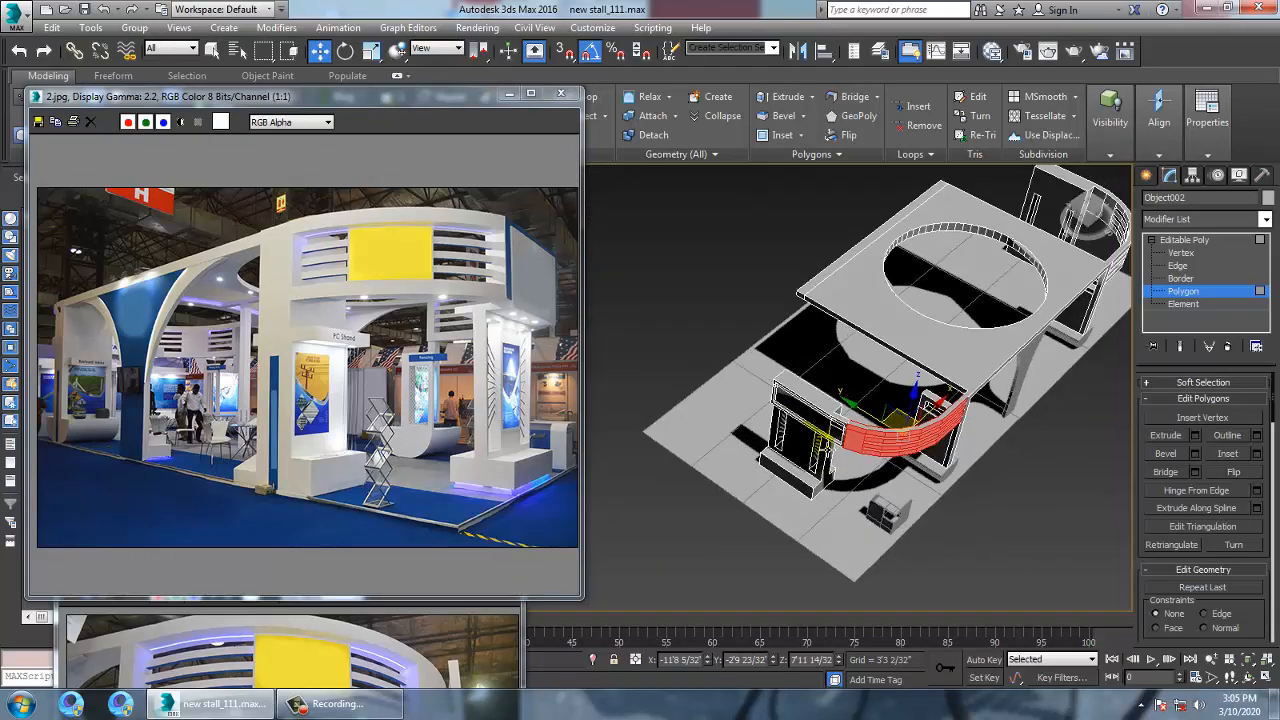
scroll(913, 418, "up", 3)
left_click(903, 422, "ctrl")
middle_click_drag(1054, 405, 895, 485, "alt")
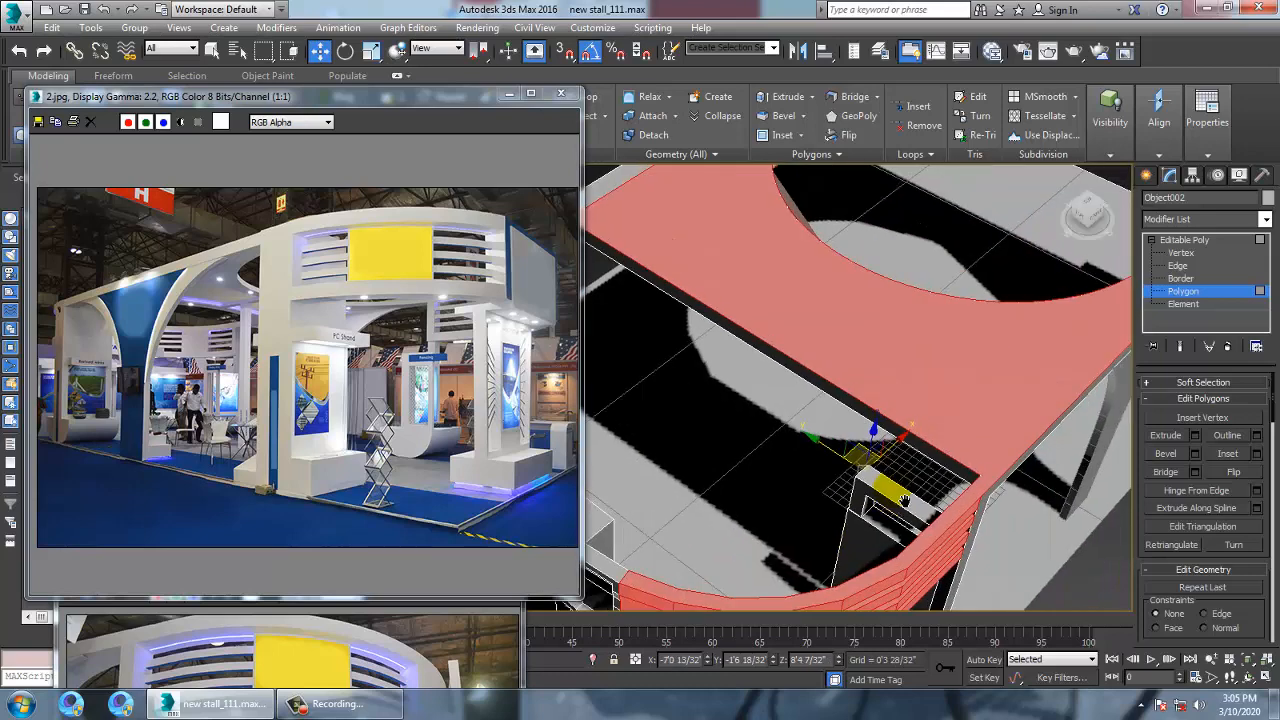
scroll(940, 460, "down", 3)
key("ctrl+z")
middle_click_drag(956, 448, 934, 466, "alt")
scroll(934, 466, "up", 4)
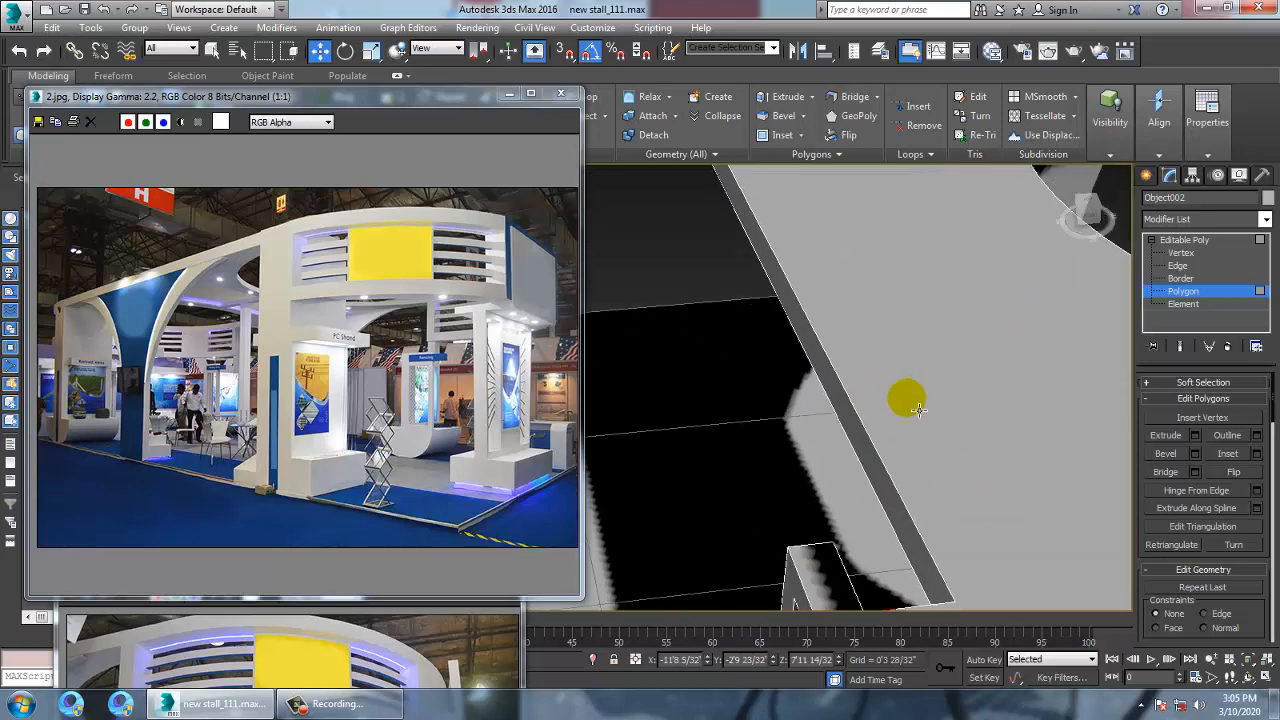
Cut across the band's top face at the roof corner to separate it from the roof polygon
scroll(906, 400, "down", 3)
right_click(932, 408)
left_click(909, 261)
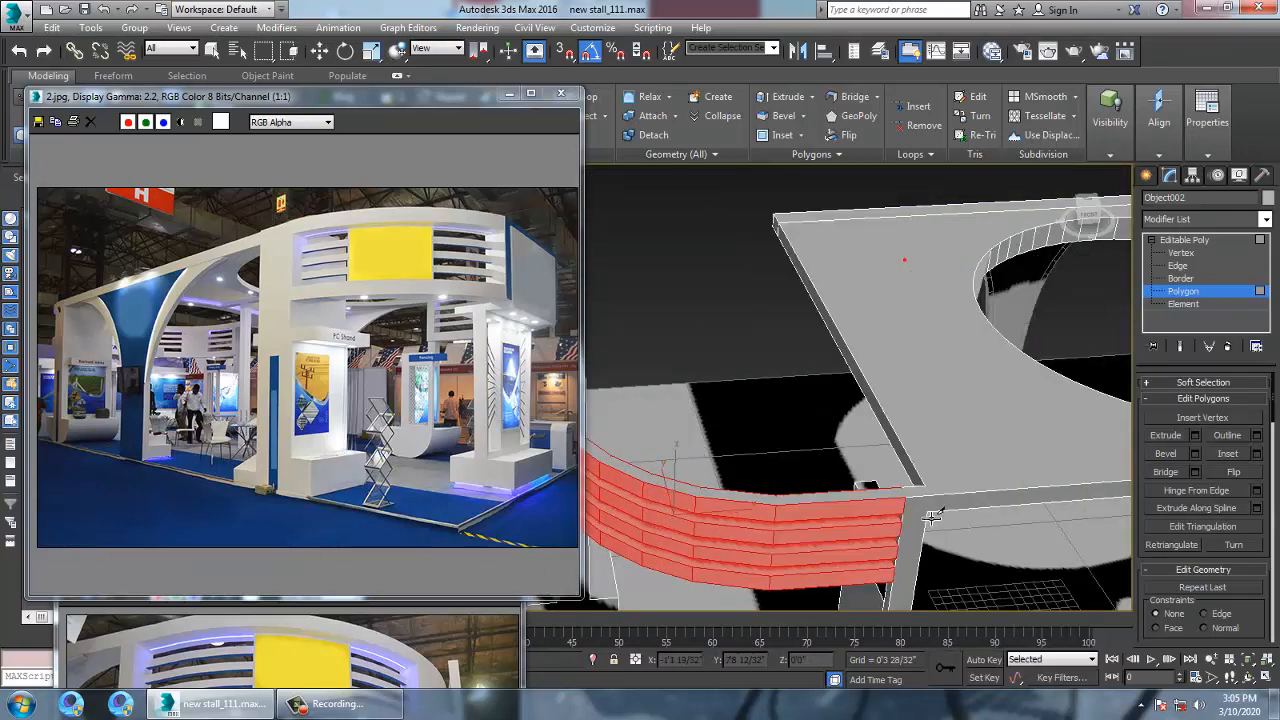
scroll(921, 522, "up", 3)
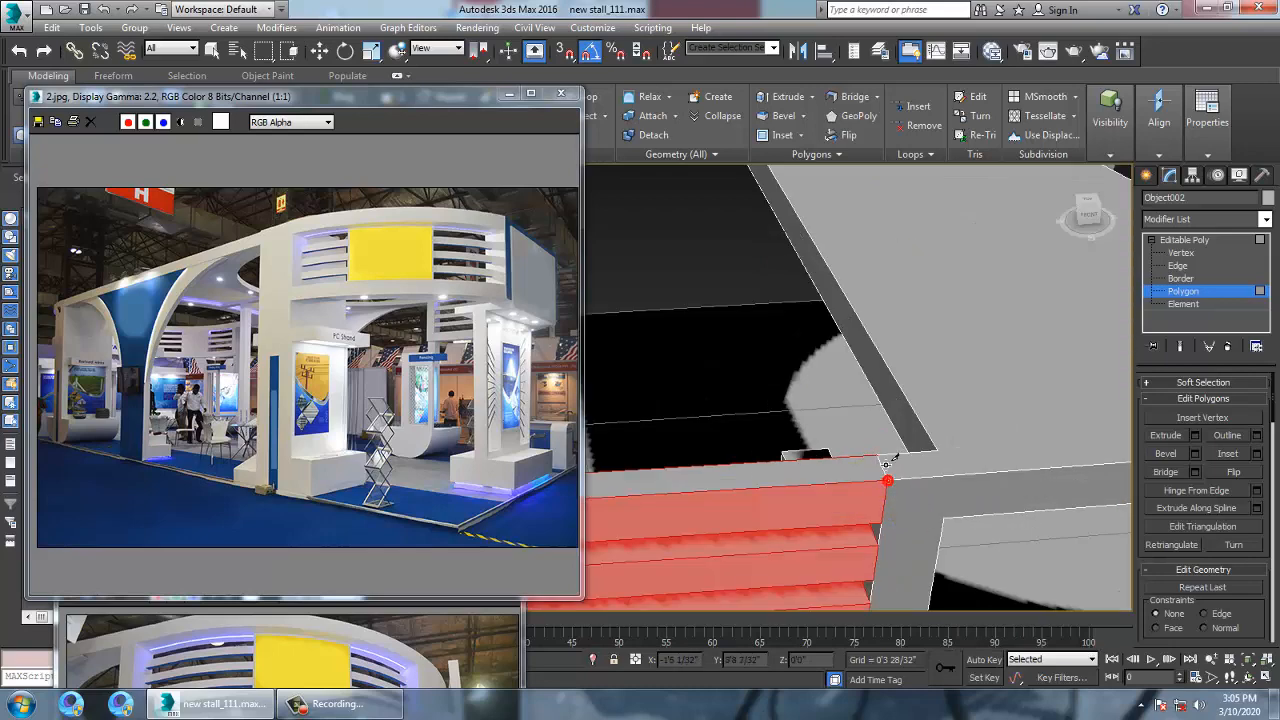
right_click(1050, 477)
Clone the curved louvre band polygons, including the top face, to an element placed clear of the stall
scroll(1040, 466, "down", 4)
middle_click_drag(949, 451, 898, 485, "alt")
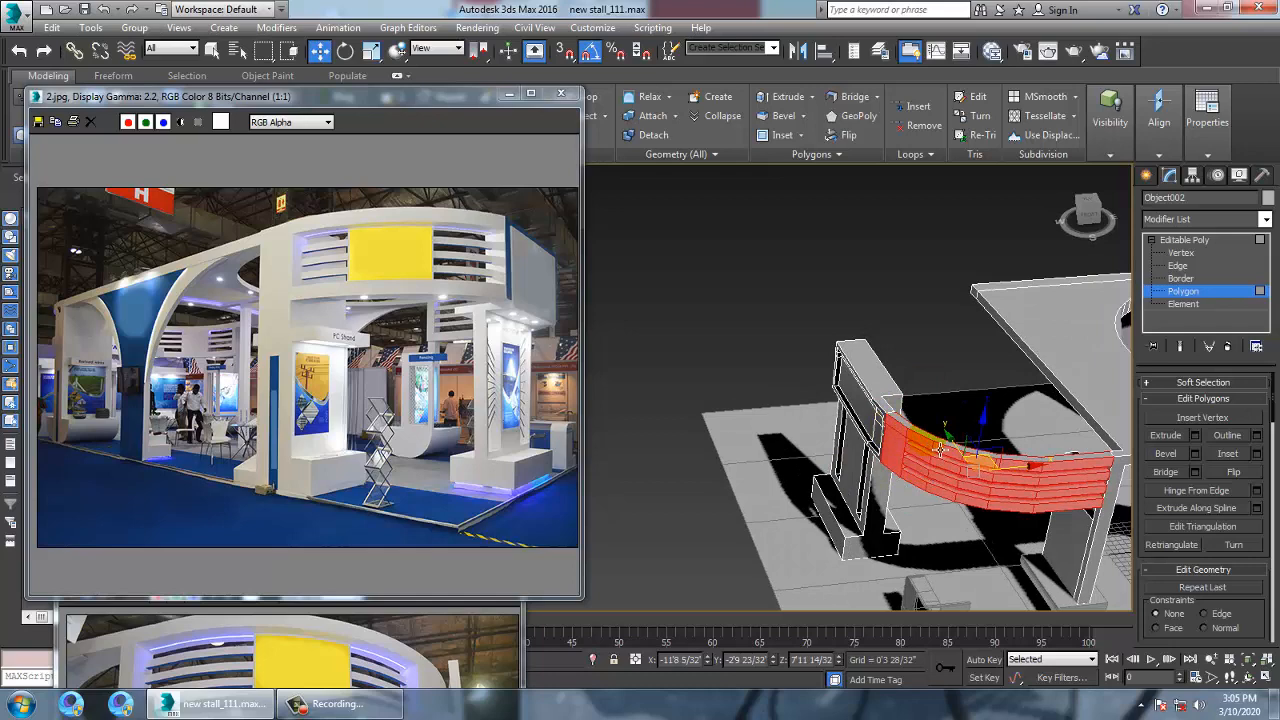
scroll(940, 450, "down", 4)
middle_click_drag(940, 450, 823, 478, "alt")
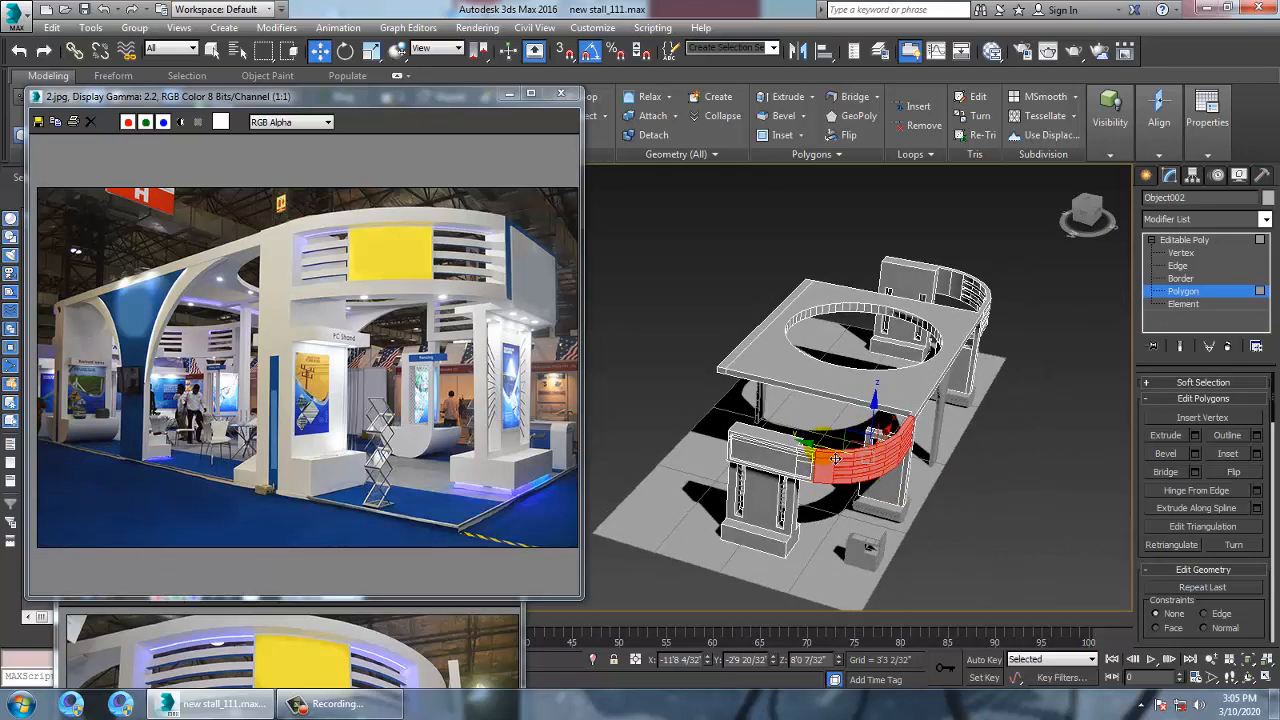
left_click_drag(835, 458, 632, 408)
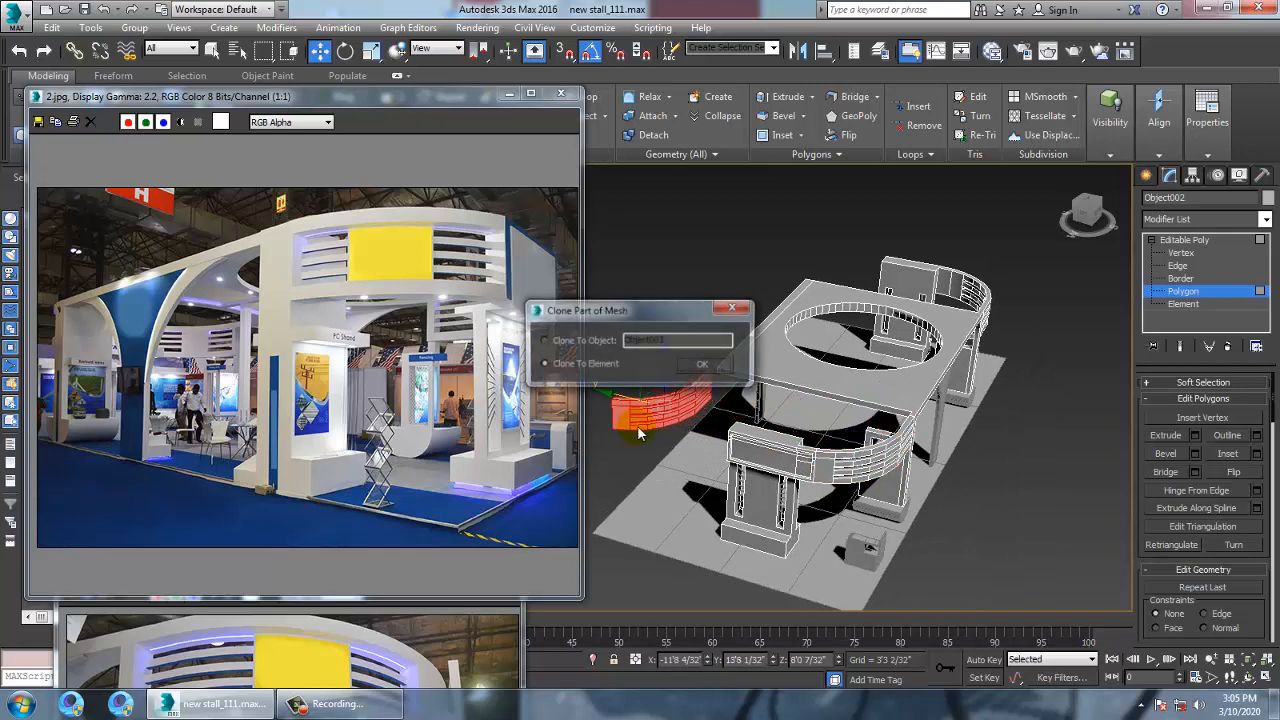
left_click(704, 365)
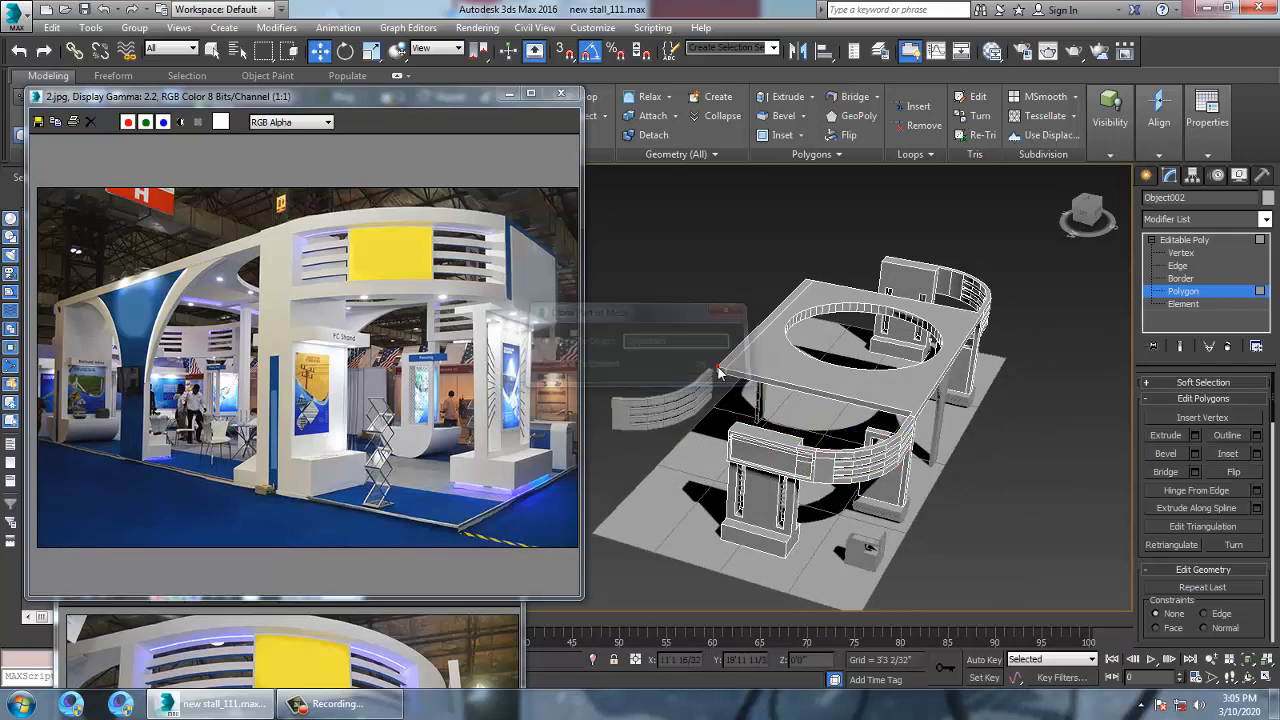
left_click(890, 318)
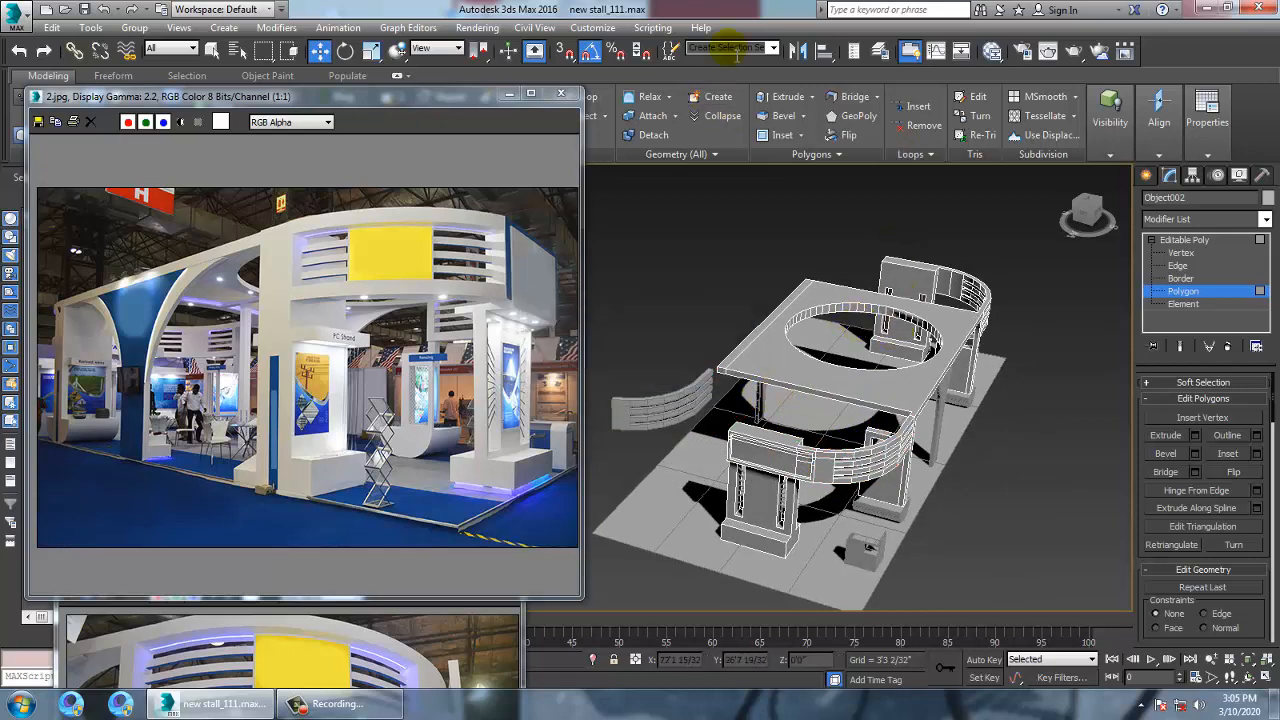
left_click(795, 54)
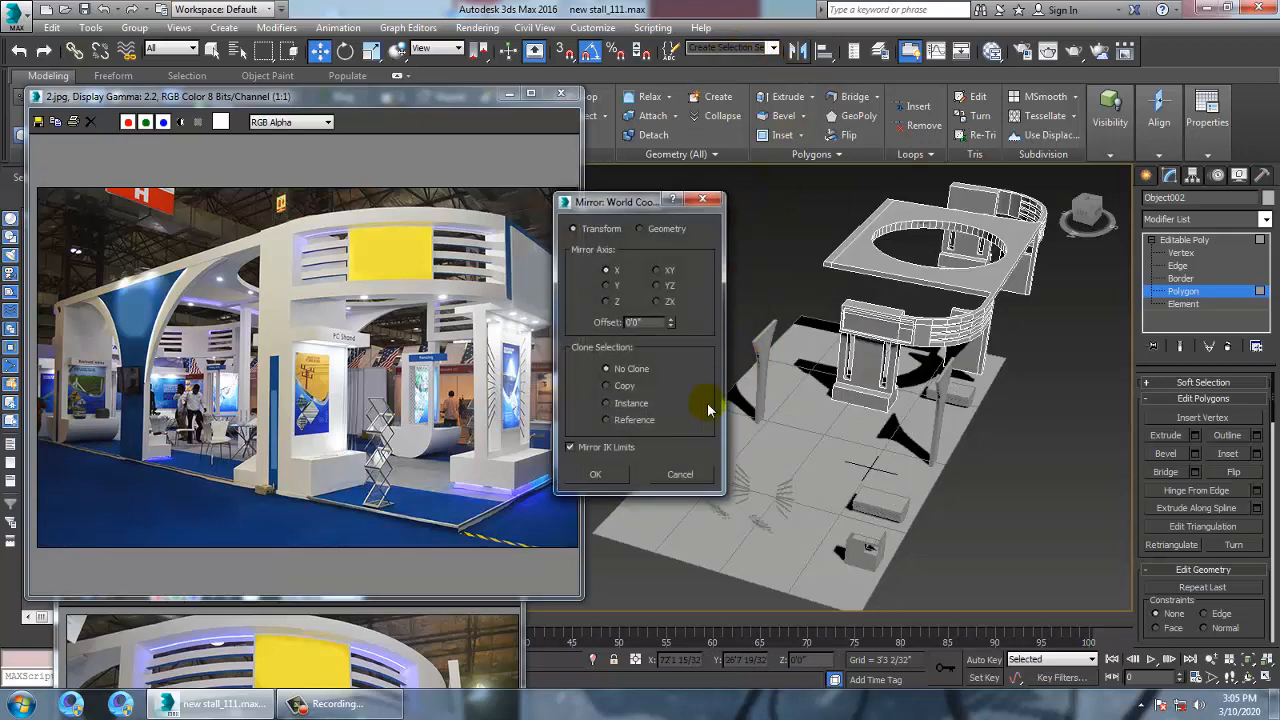
left_click(680, 475)
Leave polygon editing, select the cloned louvre band object and centre its pivot on the object
left_click(1187, 249)
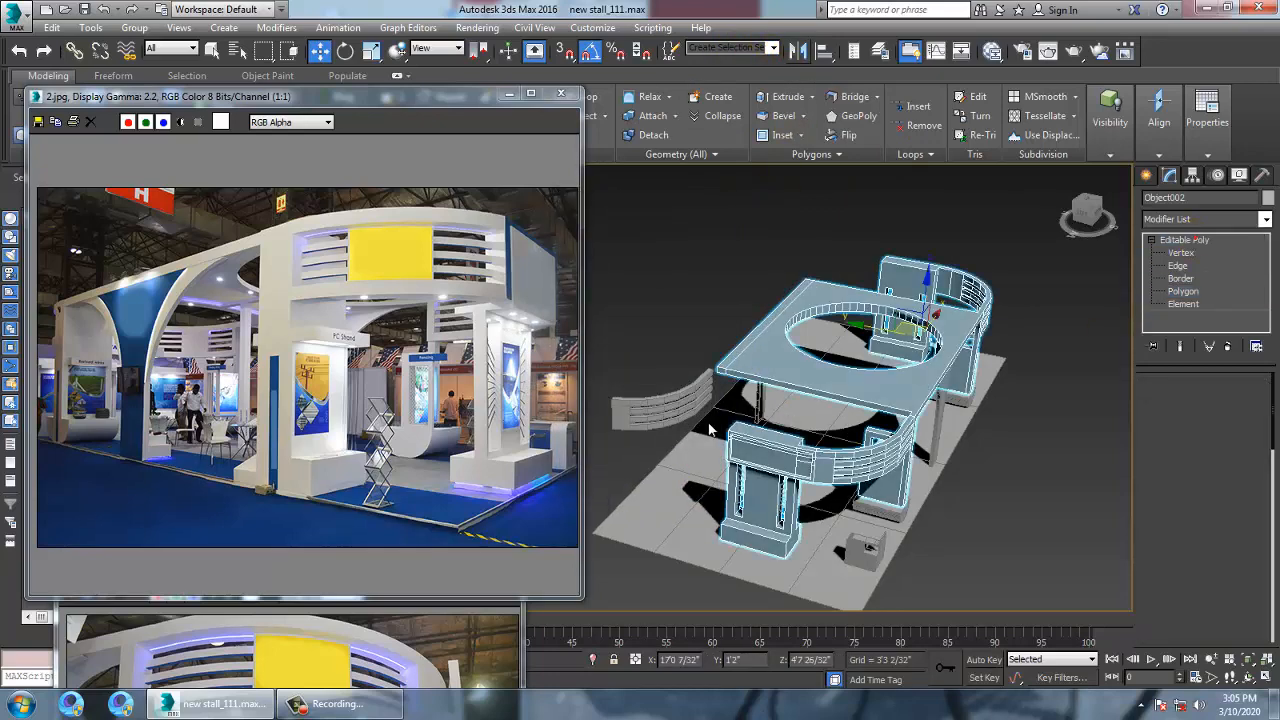
left_click(688, 420)
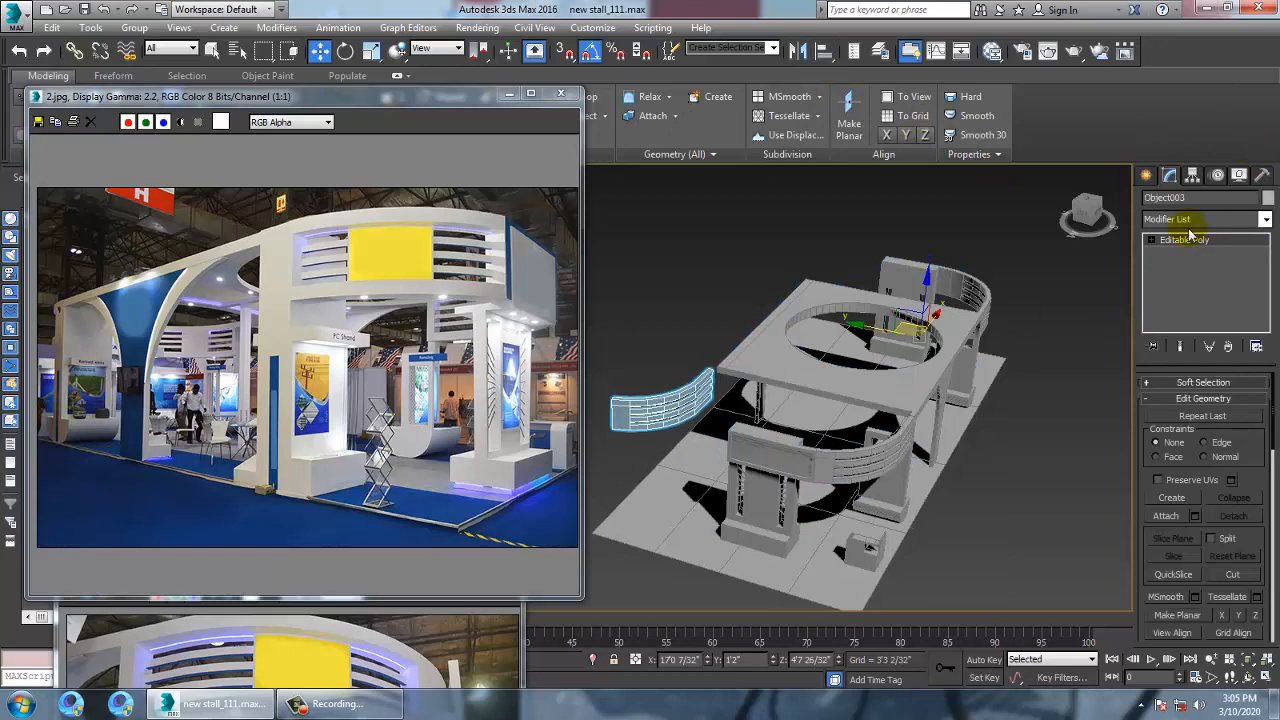
left_click(1191, 177)
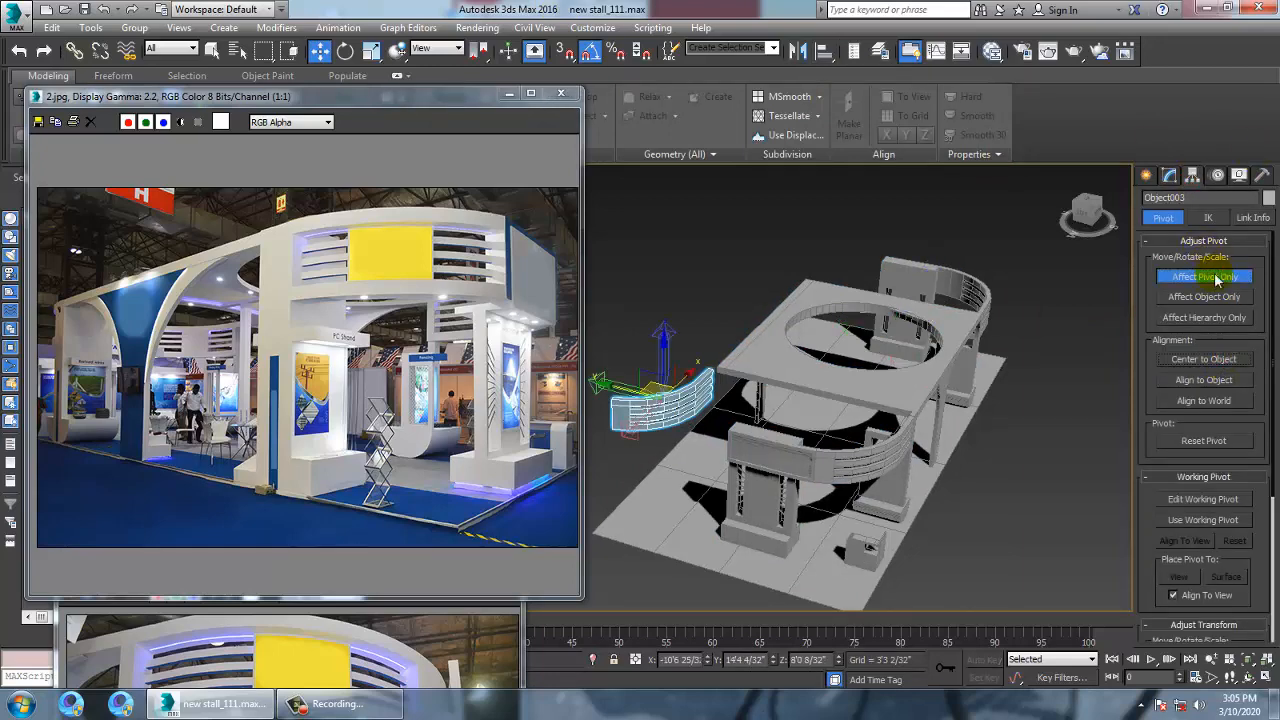
Mirror the cloned louvre band about the X axis with No Clone
left_click(798, 52)
left_click_drag(615, 210, 327, 208)
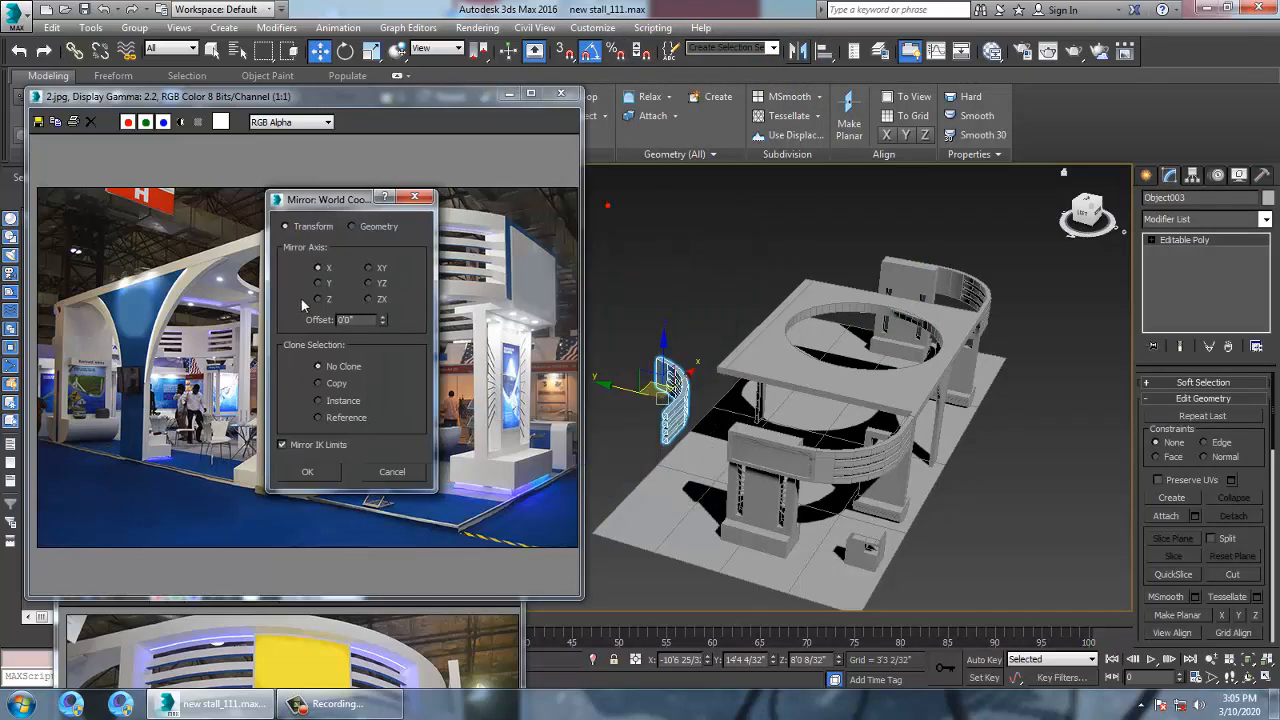
left_click(333, 475)
Move the mirrored louvre band along the Y axis so its flat end meets the front header panel's edge
middle_click_drag(686, 463, 748, 374, "alt")
scroll(642, 414, "up", 2)
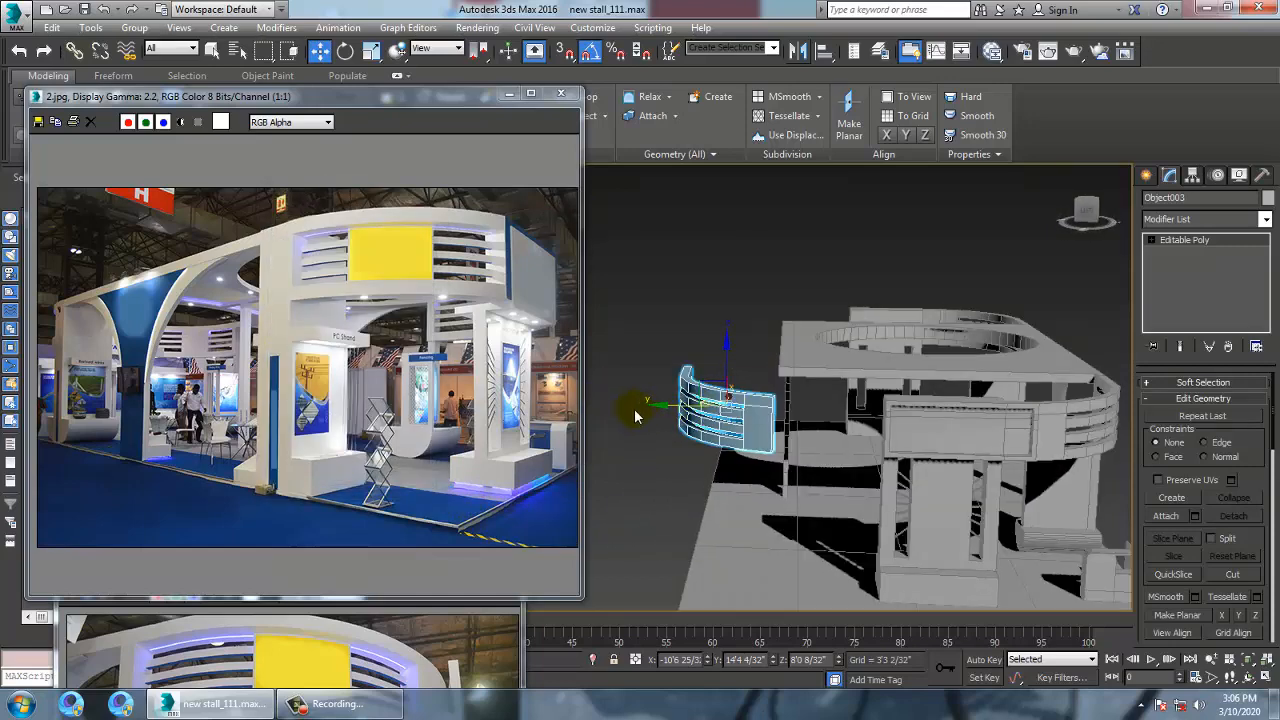
left_click_drag(672, 416, 768, 430)
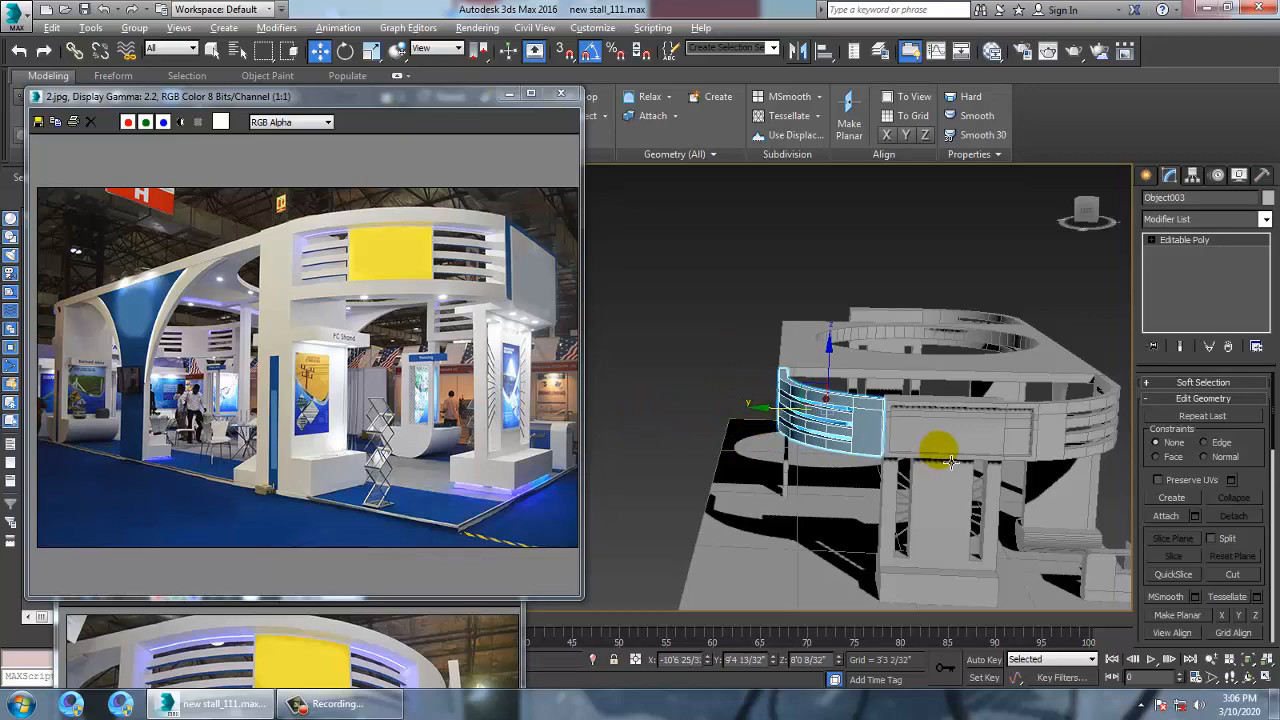
mouse_move(950, 461)
middle_mouse_down("alt")
mouse_move(1020, 443)
mouse_move(1100, 459)
mouse_move(940, 465)
middle_mouse_up("alt")
scroll(928, 461, "up", 3)
middle_click_drag(805, 425, 760, 392, "alt")
left_click_drag(618, 337, 622, 339)
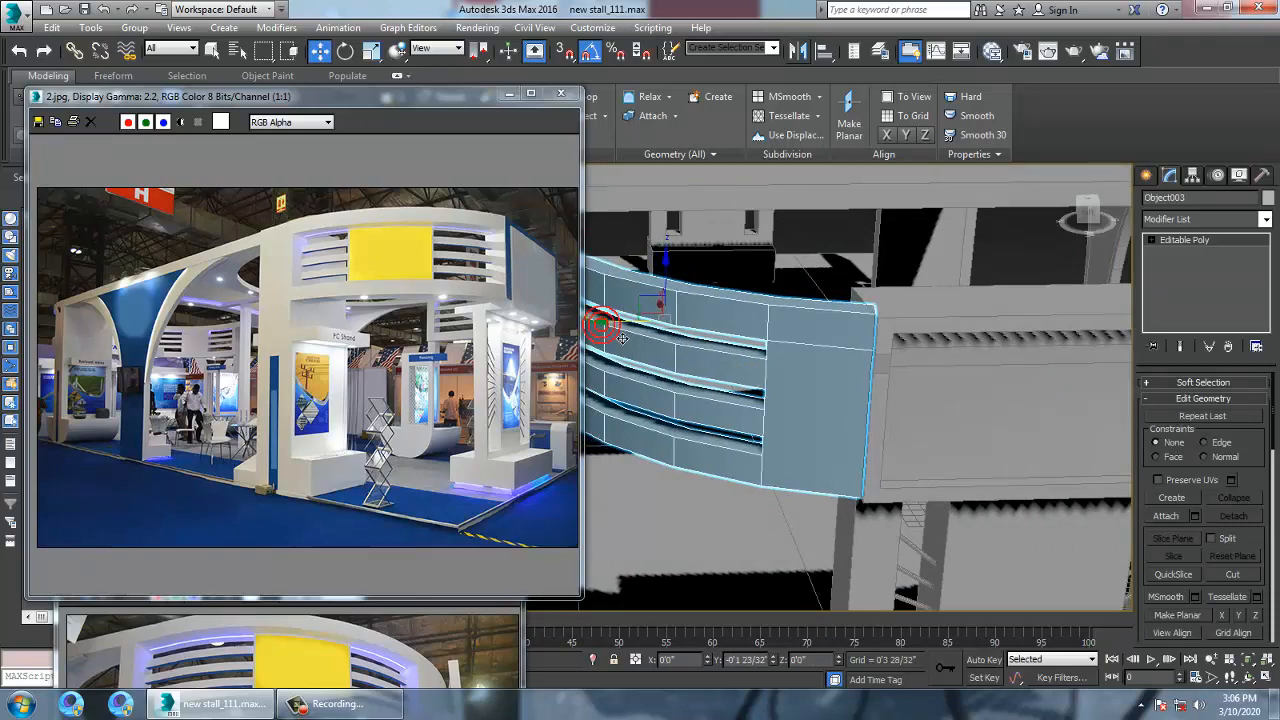
Nudge the mirrored louvre band slightly along the X axis to line it up with the header panel, checking from above
middle_click_drag(628, 338, 855, 340, "alt")
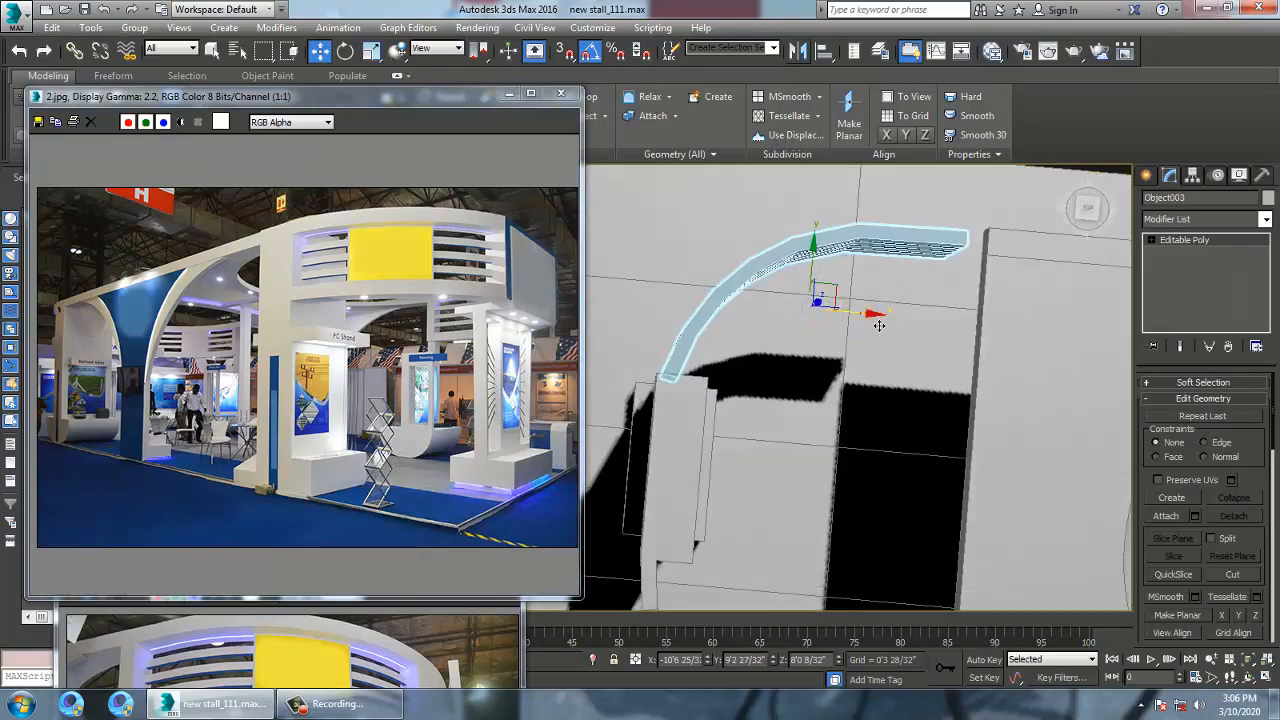
left_click_drag(878, 325, 877, 325)
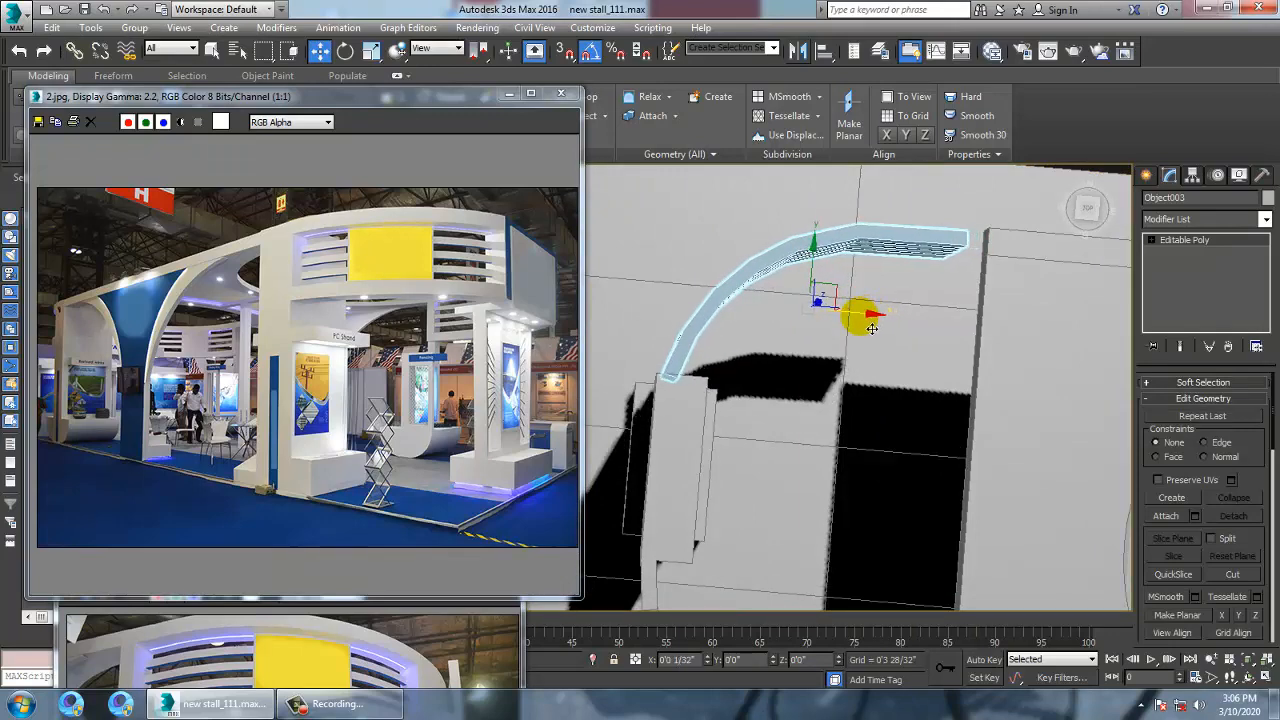
scroll(870, 329, "down", 2)
middle_click_drag(1000, 346, 894, 257, "alt")
scroll(894, 257, "down", 2)
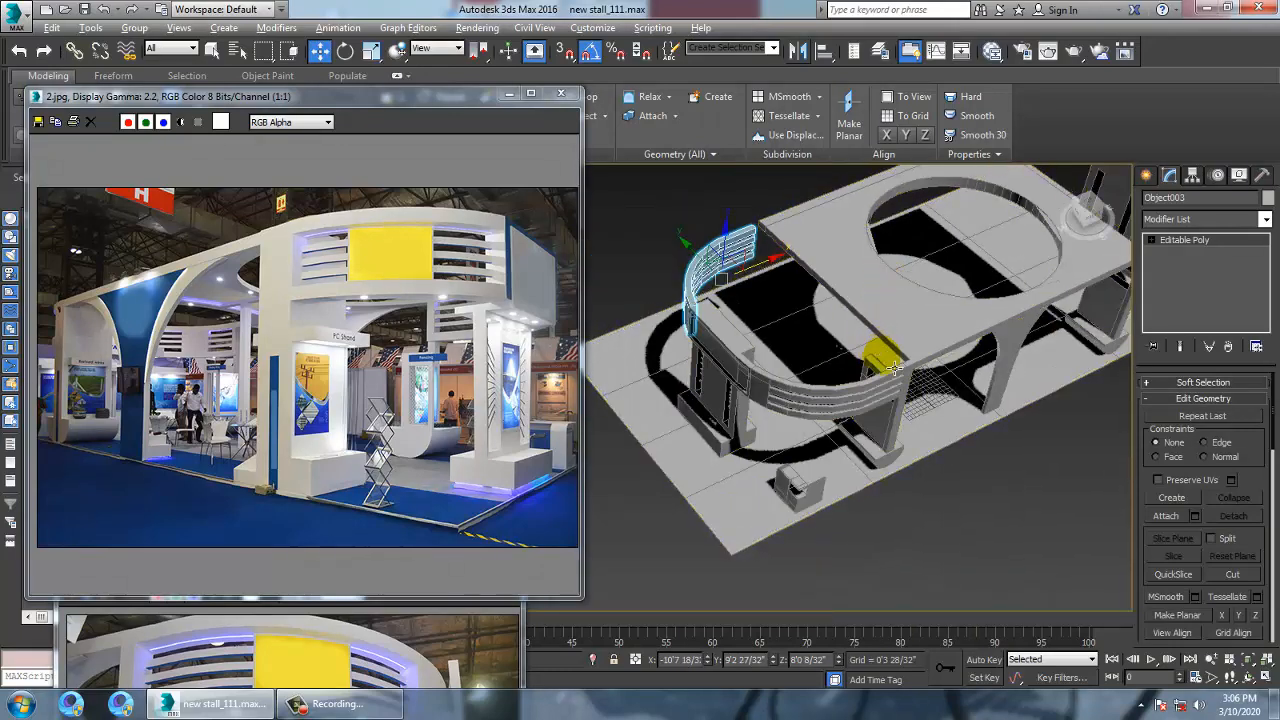
Select the stall frame and pick its inner column and roof-edge frame faces at polygon level
scroll(883, 397, "up", 2)
left_click(888, 412)
middle_click_drag(888, 412, 917, 371, "alt")
middle_click_drag(917, 371, 939, 408)
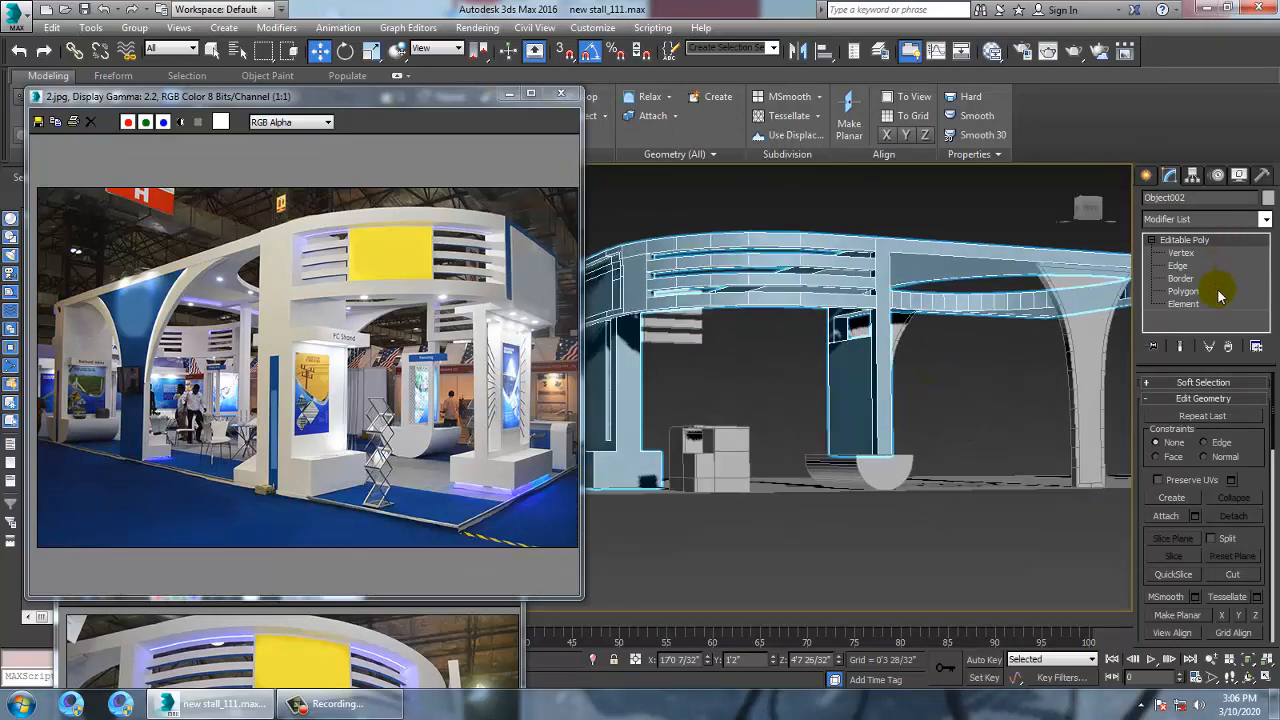
left_click(1186, 291)
left_click(858, 390)
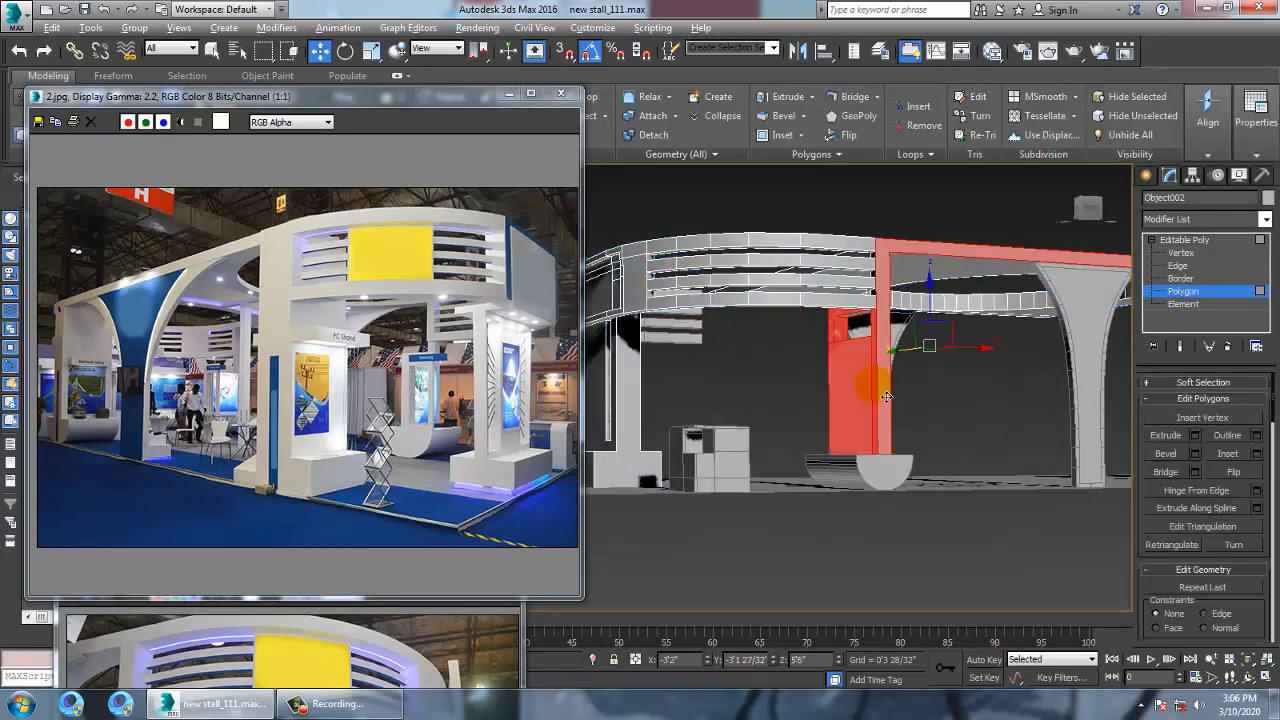
middle_click_drag(858, 390, 914, 400, "alt")
Reduce the polygon selection to the inner column panel with the window opening, leaving out the roof-edge frame
left_click(1230, 249)
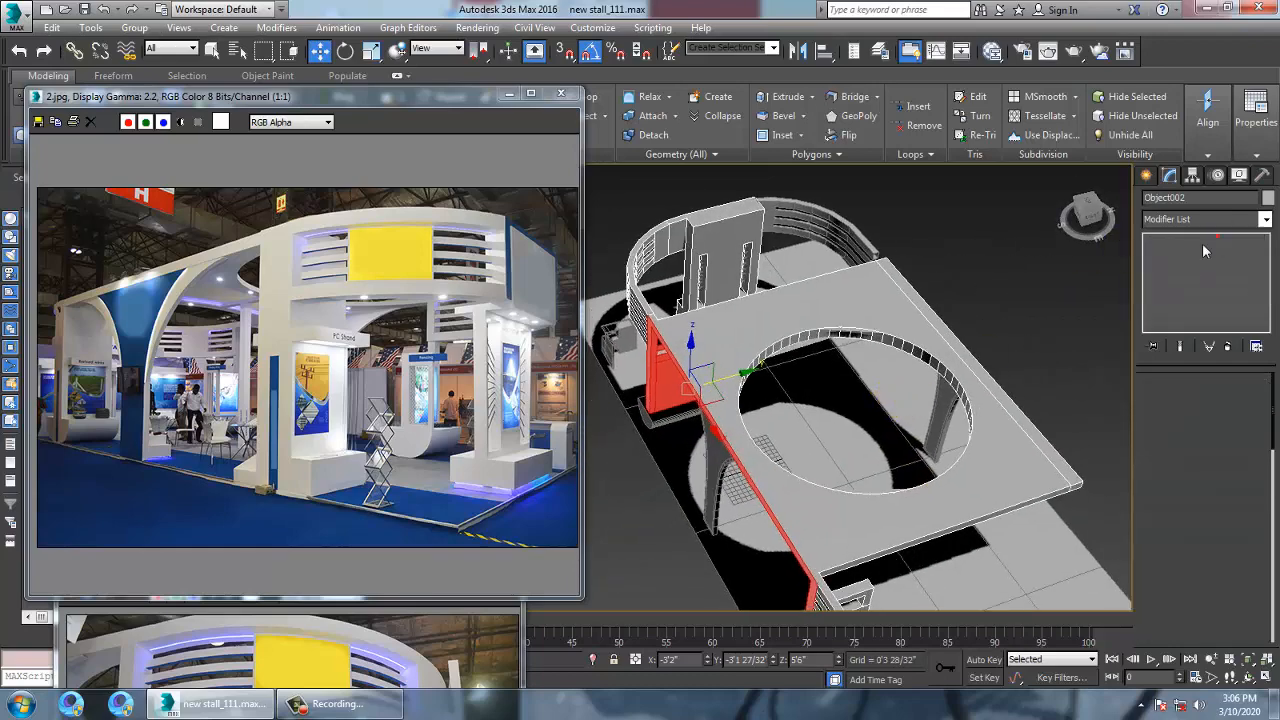
left_click(730, 403)
middle_click_drag(743, 435, 847, 431, "alt")
left_click(1205, 297)
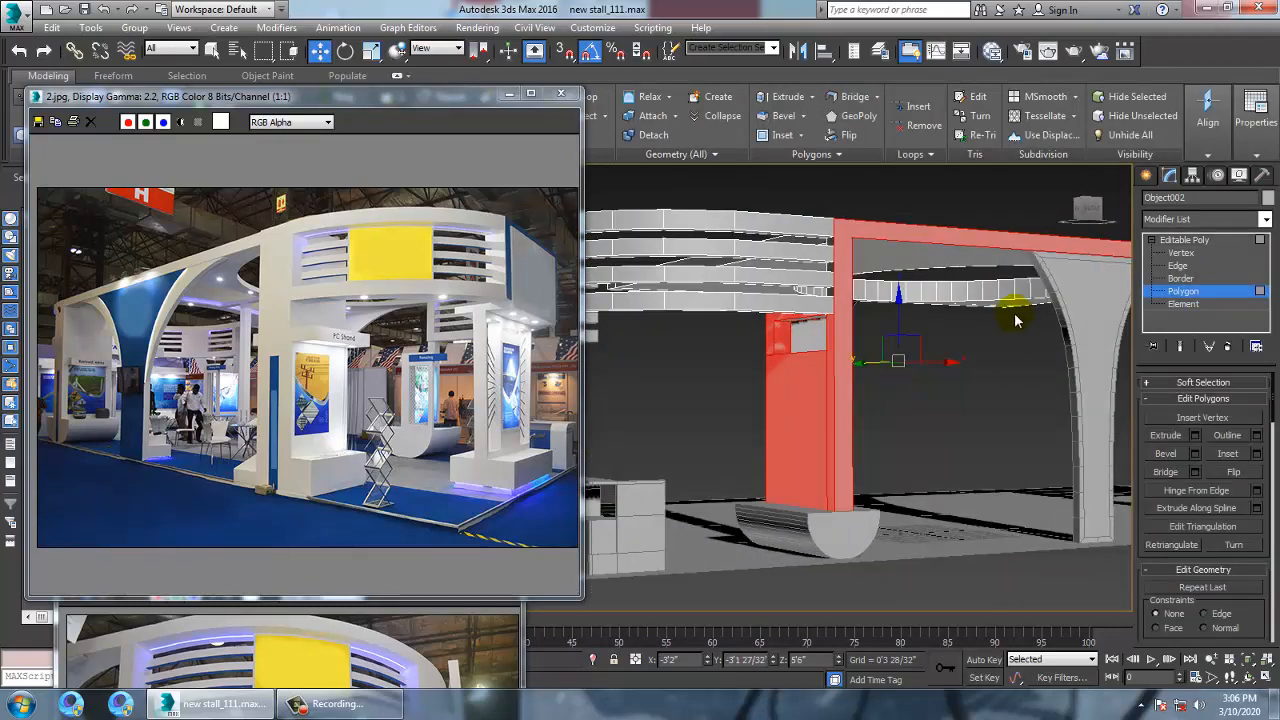
middle_click_drag(1015, 320, 927, 435, "alt")
middle_click_drag(812, 365, 763, 351, "alt")
scroll(811, 306, "down", 5)
middle_click_drag(820, 306, 755, 305, "alt")
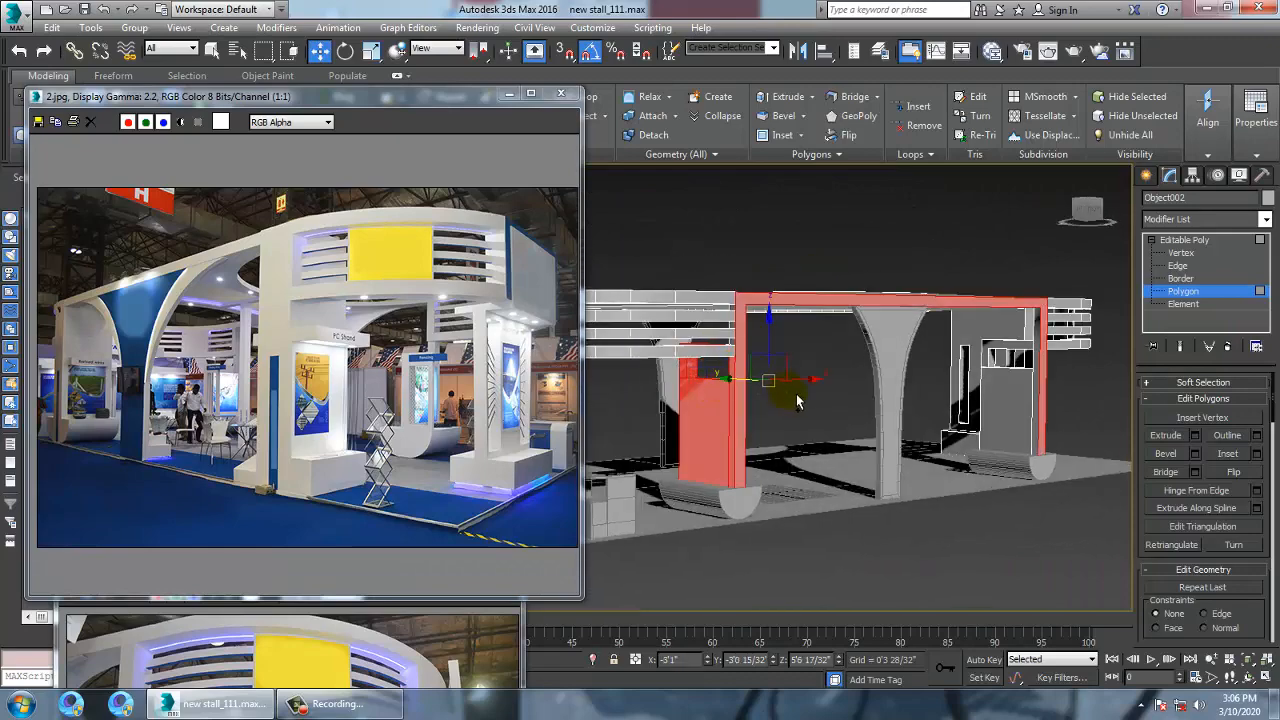
middle_click_drag(754, 363, 938, 430, "alt")
scroll(917, 383, "down", 3)
scroll(938, 430, "up", 3)
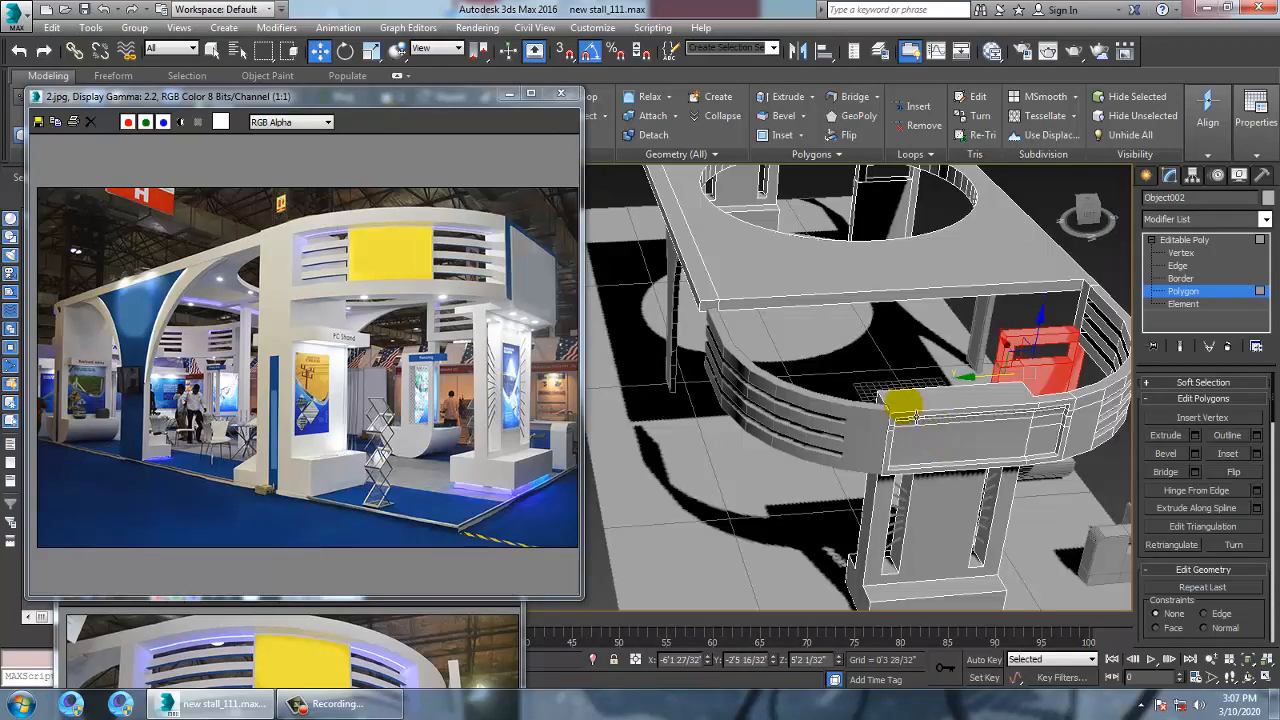
Clone the selected column polygons along the Y axis to a new object on the mirrored band's side and exit polygon editing
mouse_move(985, 392)
left_mouse_down()
mouse_move(671, 398)
mouse_move(684, 394)
left_mouse_up()
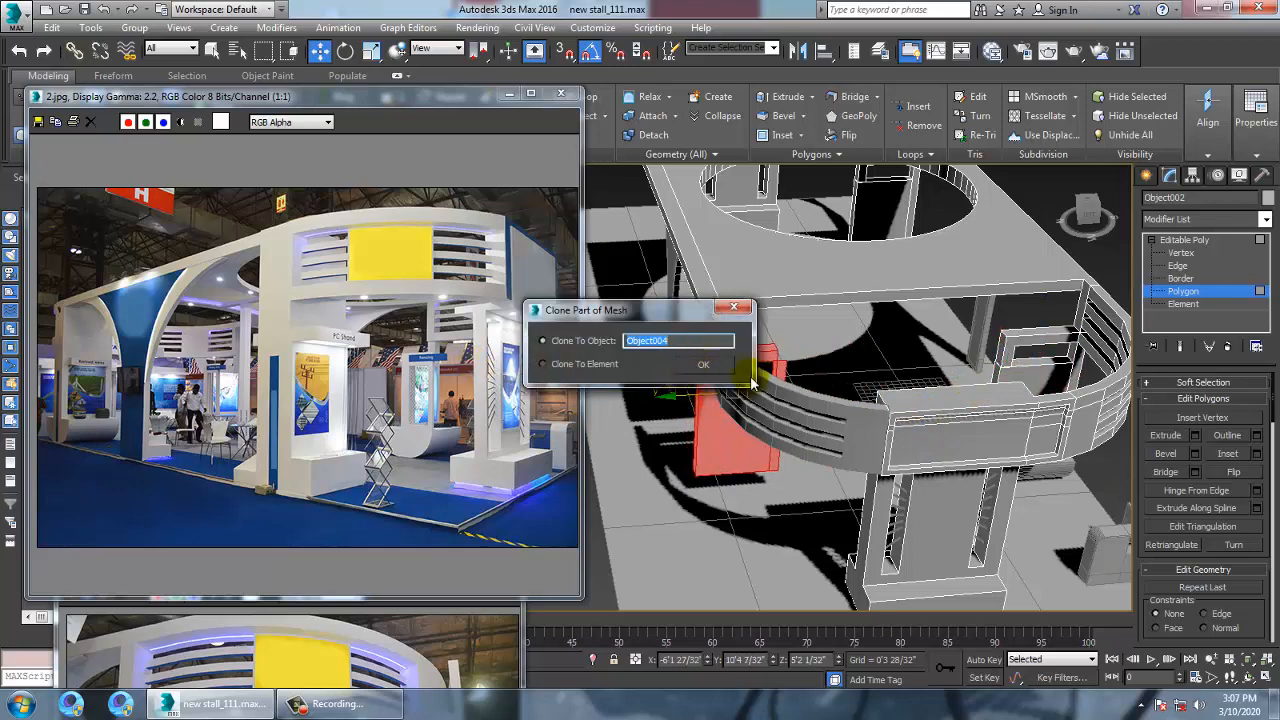
left_click(705, 366)
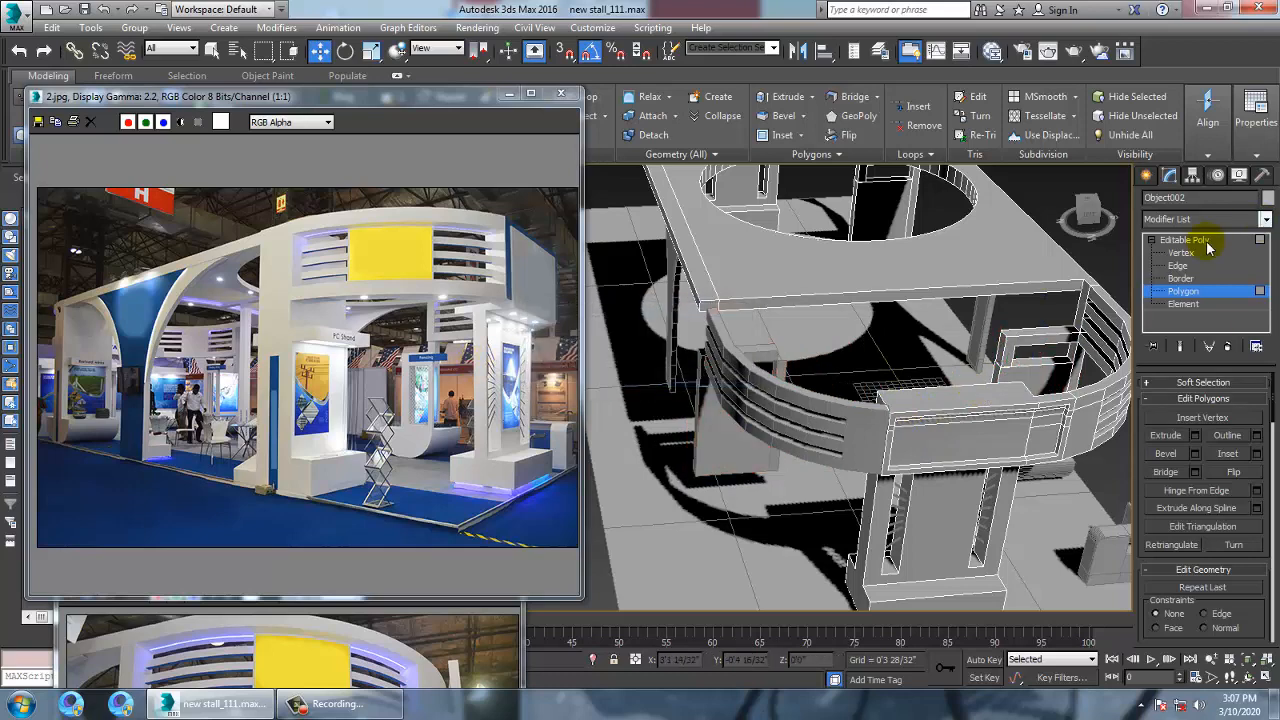
left_click(1200, 241)
Select the cloned column, centre its pivot on the object and mirror it
left_click(705, 410)
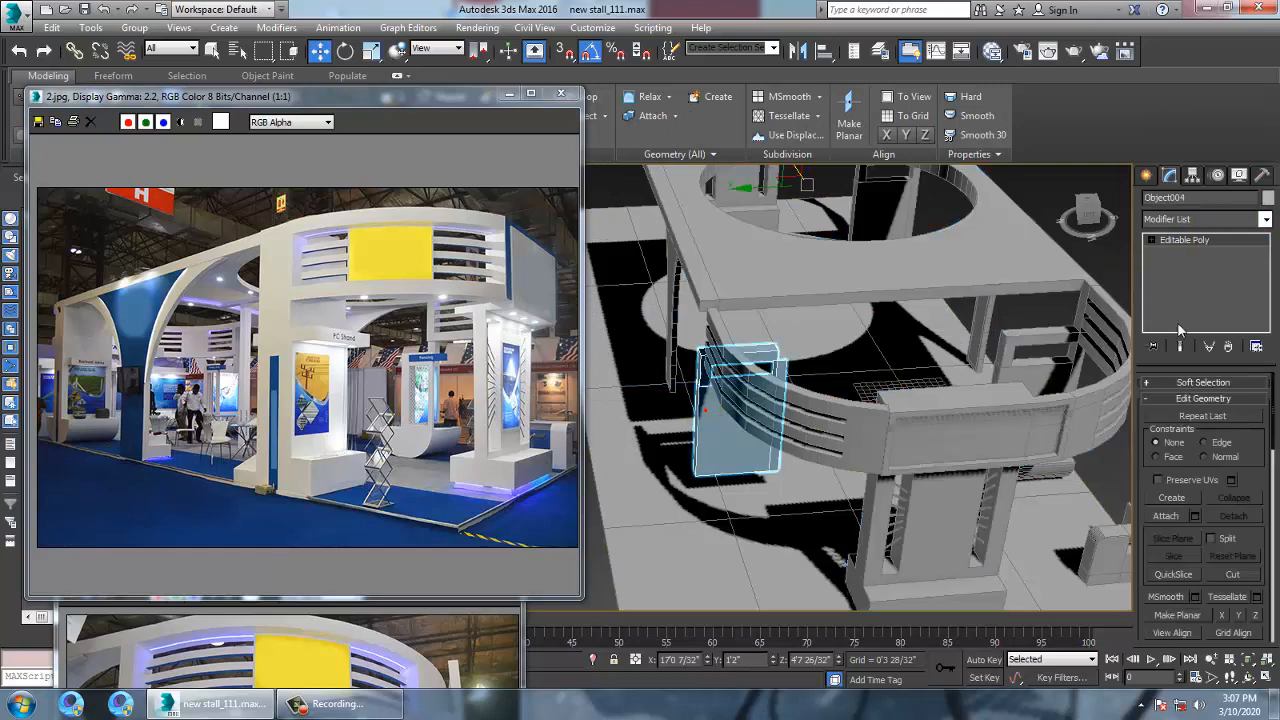
left_click(1193, 177)
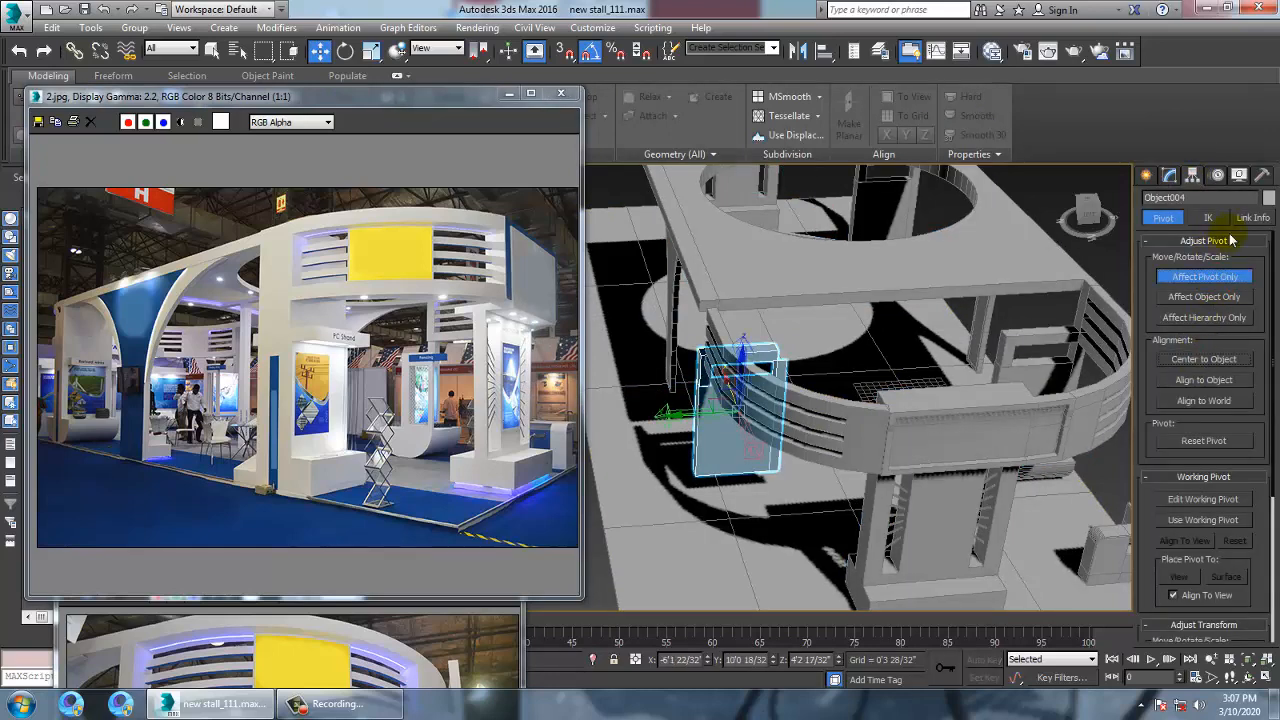
left_click(802, 52)
left_click(590, 473)
Delete the side strip polygon that sticks out along the cloned column's open edge
middle_click_drag(700, 420, 889, 394, "alt")
scroll(857, 378, "up", 3)
scroll(793, 384, "up", 3)
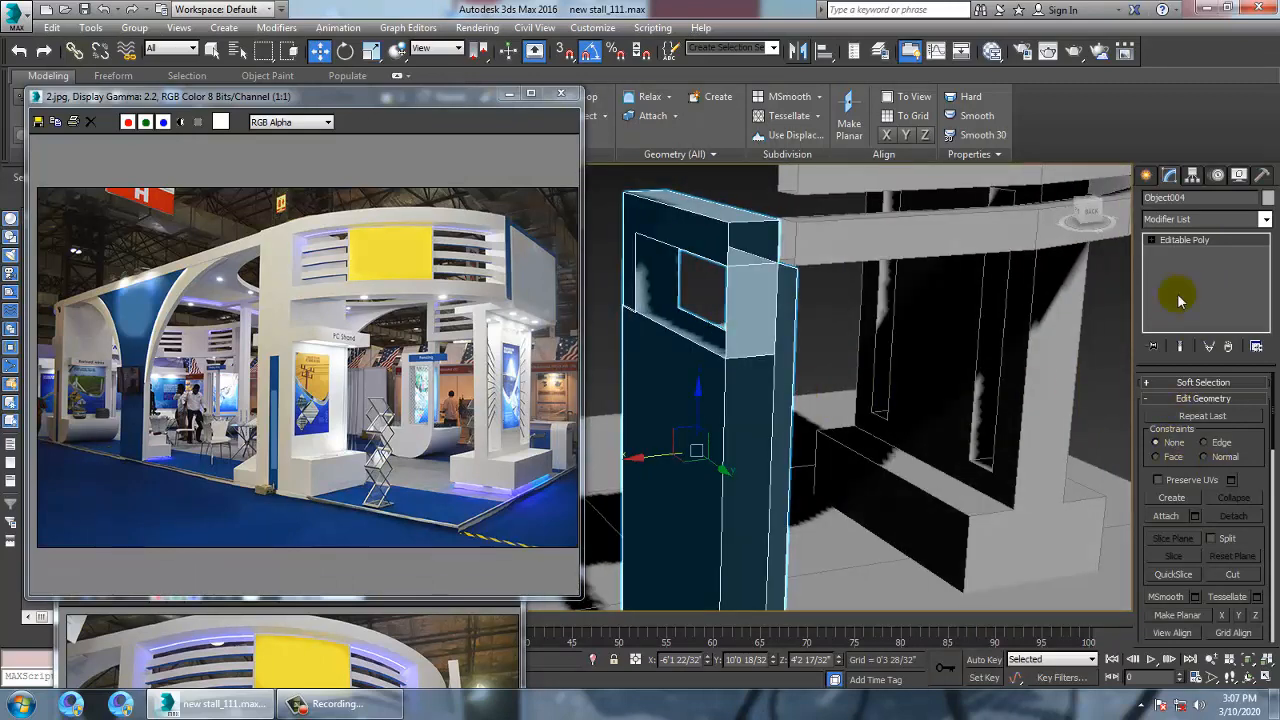
left_click(1151, 240)
left_click(1180, 278)
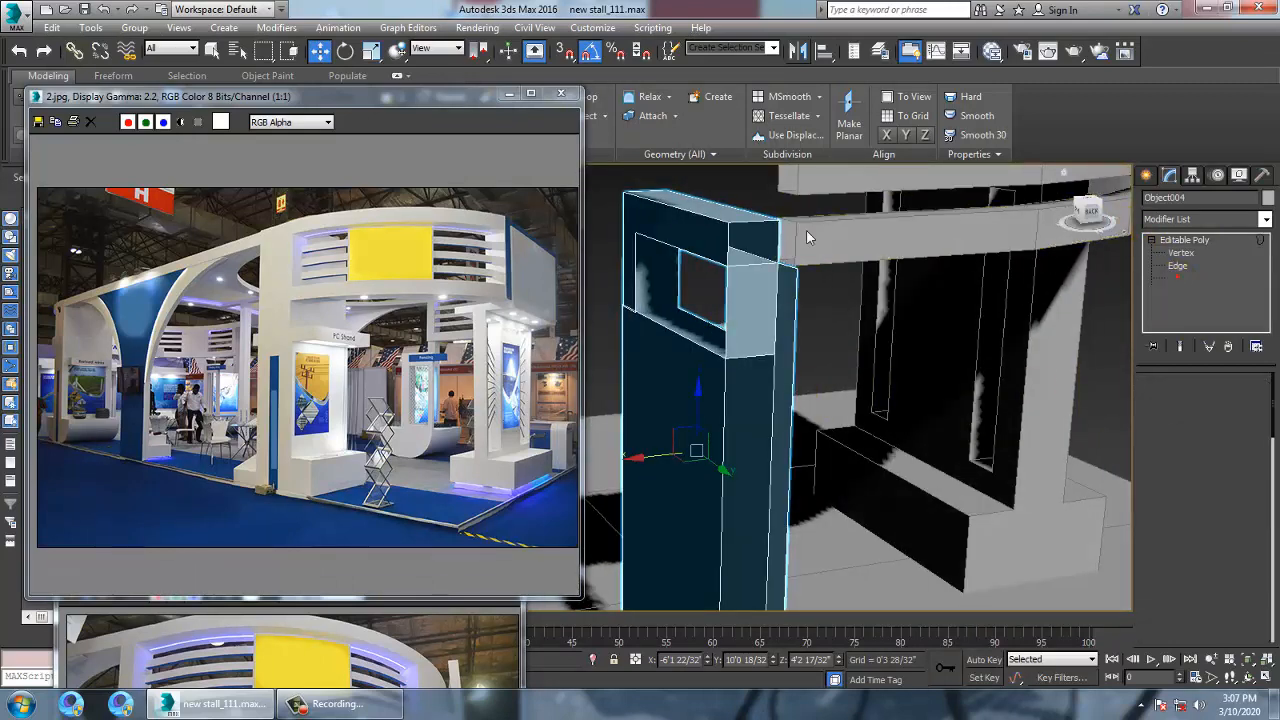
left_click(758, 236)
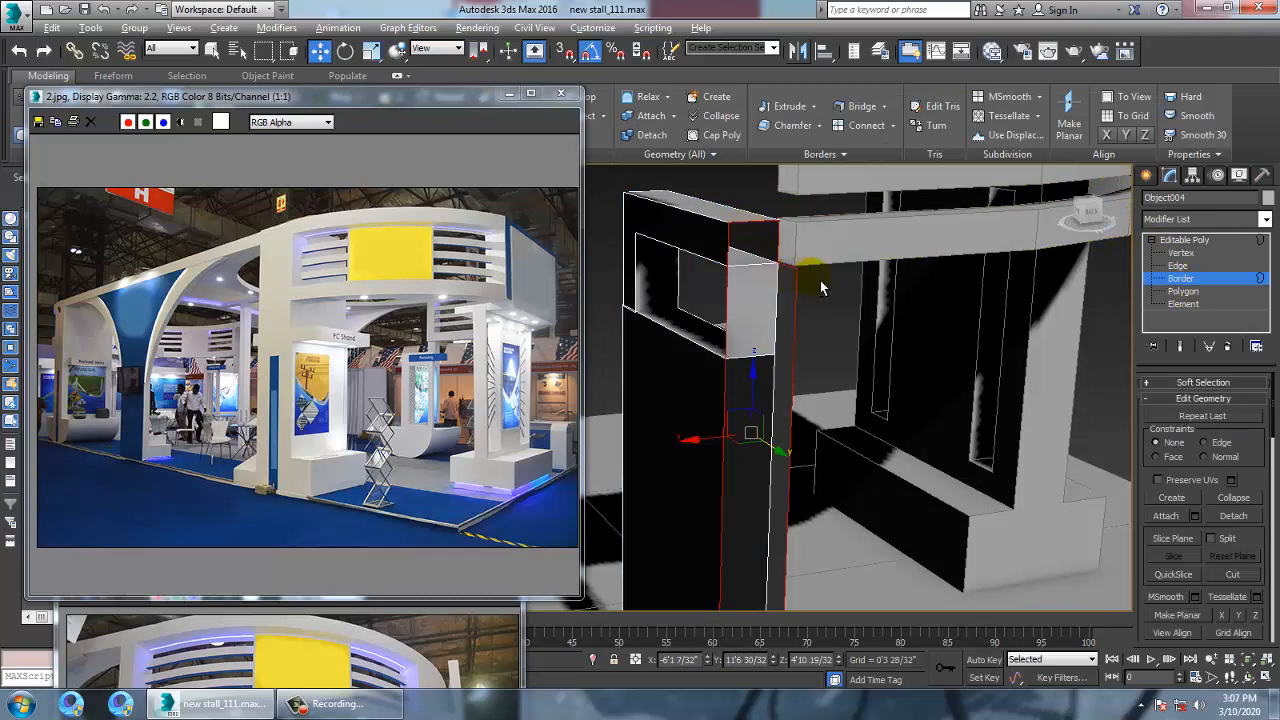
middle_click_drag(820, 287, 1119, 297, "alt")
left_click(1183, 291)
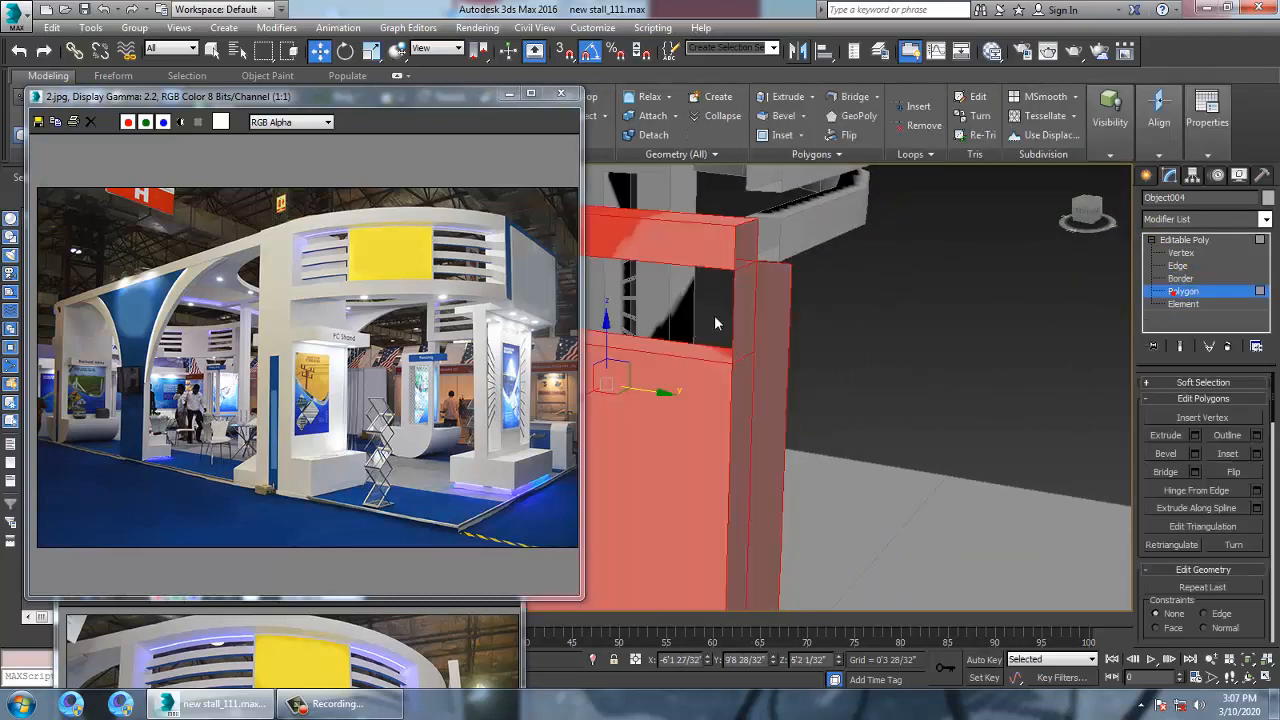
left_click(786, 317)
middle_click_drag(790, 317, 838, 360, "alt")
Select the open border on the cloned column's side and cap it
middle_click_drag(762, 549, 785, 477, "alt")
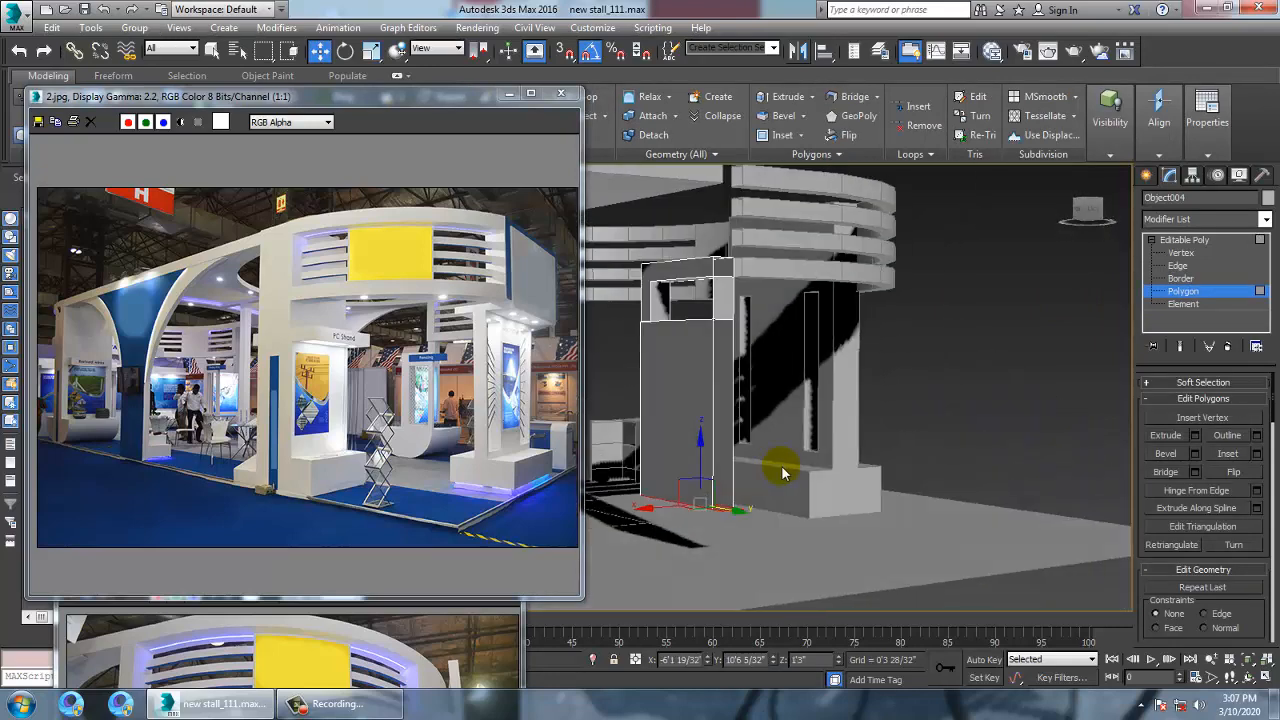
scroll(751, 354, "up", 3)
middle_click_drag(751, 354, 775, 400, "alt")
left_click(1181, 278)
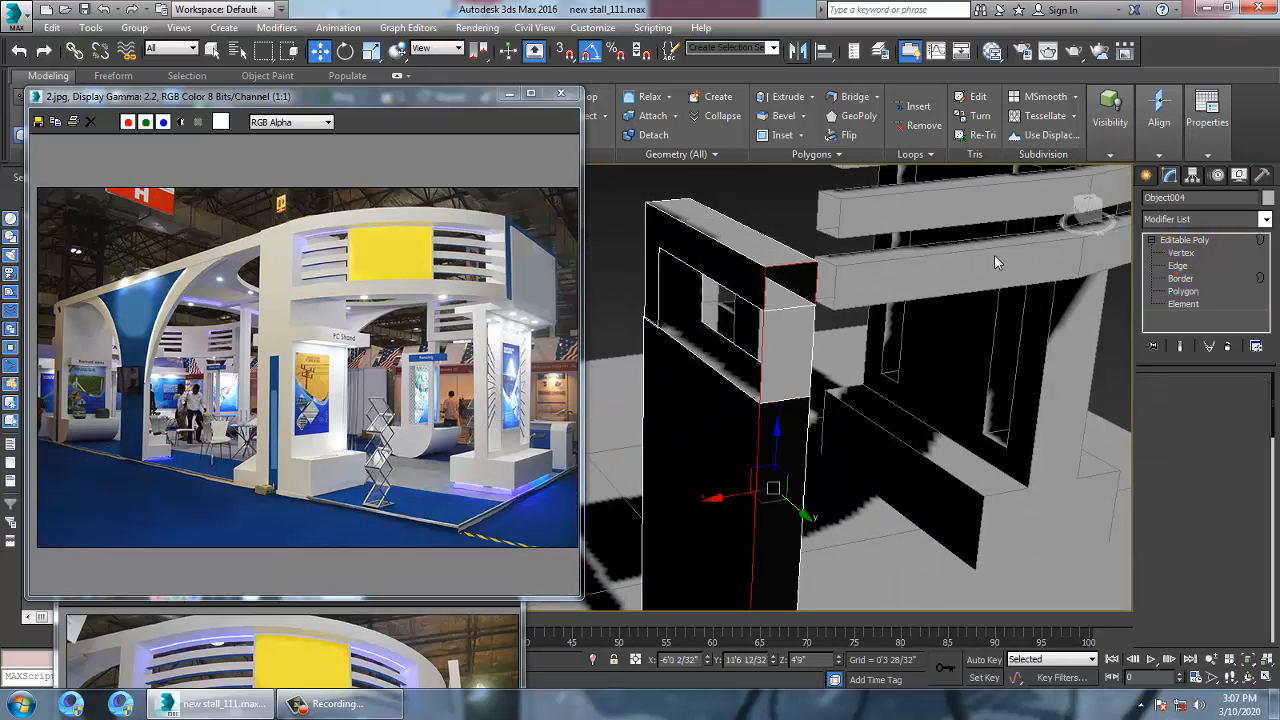
left_click(778, 307)
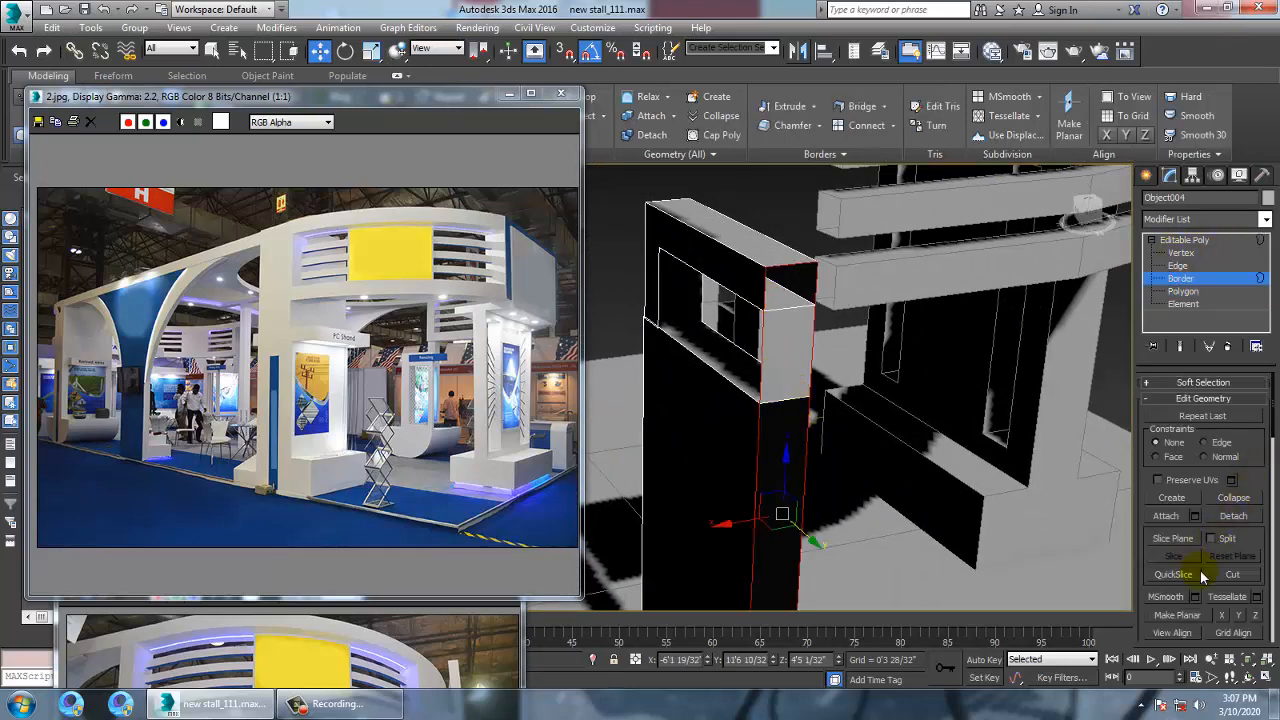
right_click(803, 304)
left_click(795, 349)
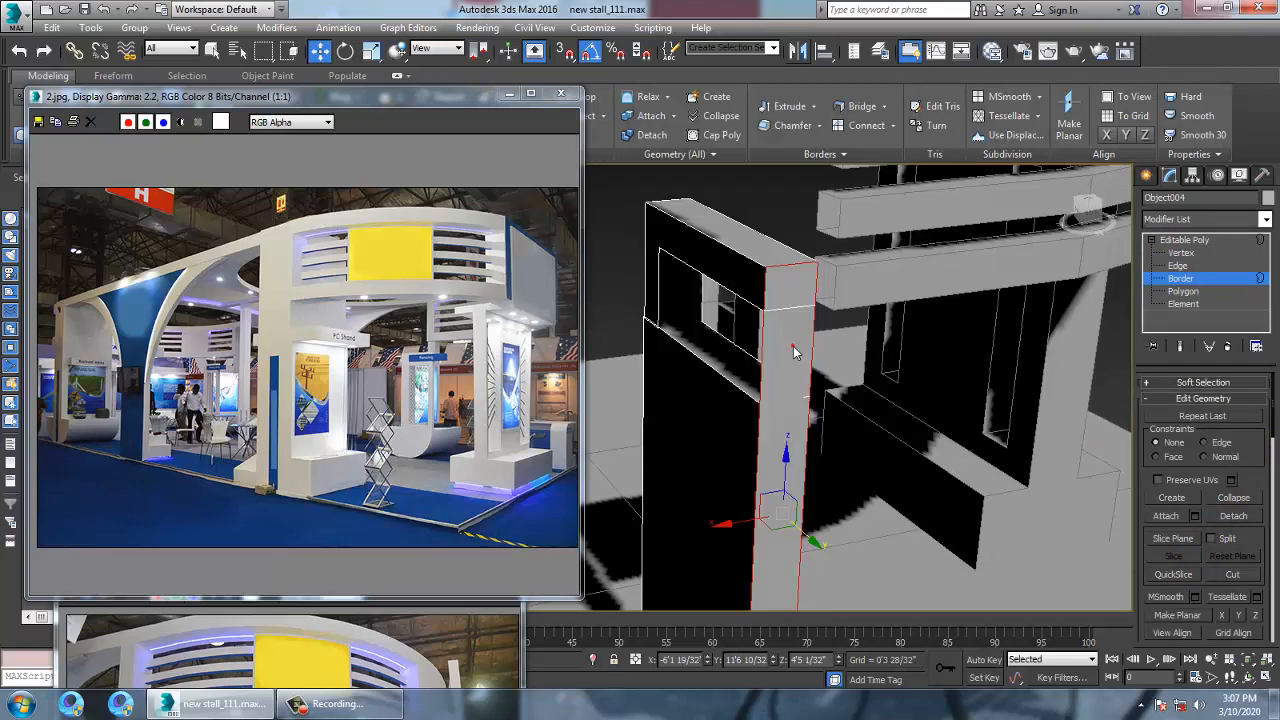
Move the two outer vertices of the cloned column's bottom lip along the Y axis
scroll(795, 351, "down", 3)
middle_click_drag(836, 355, 911, 368, "alt")
scroll(866, 309, "up", 3)
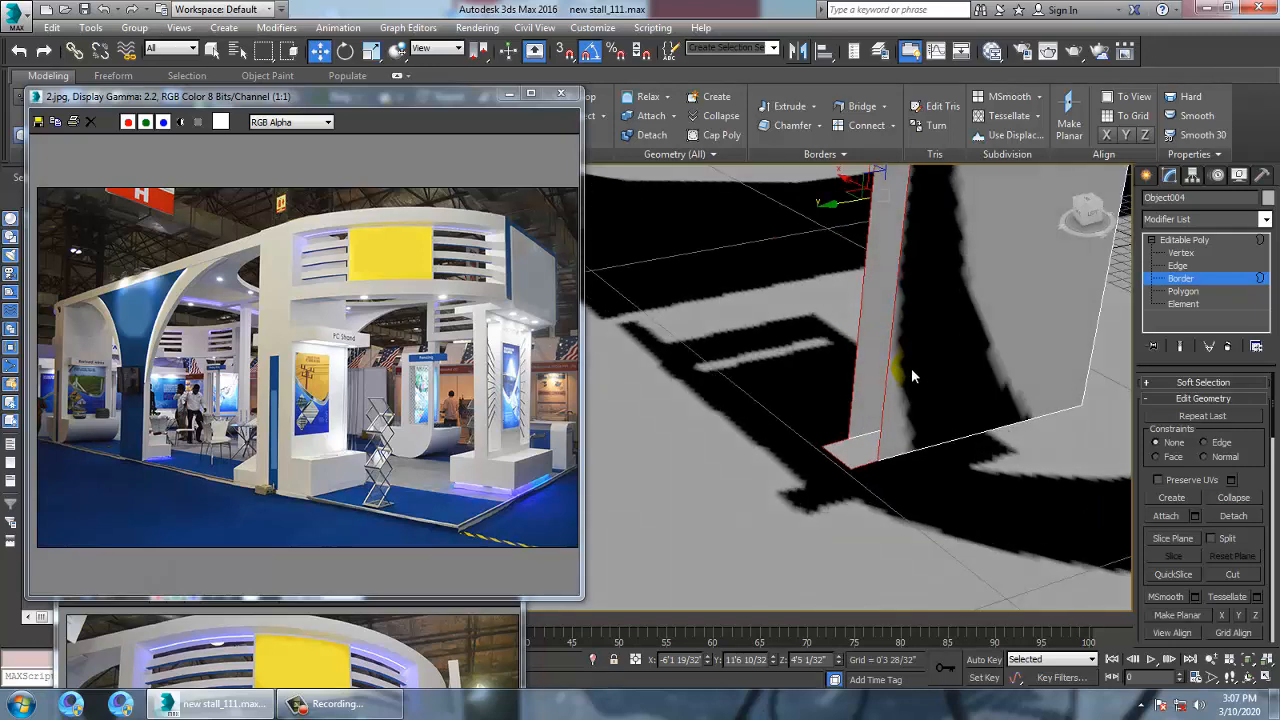
key("1")
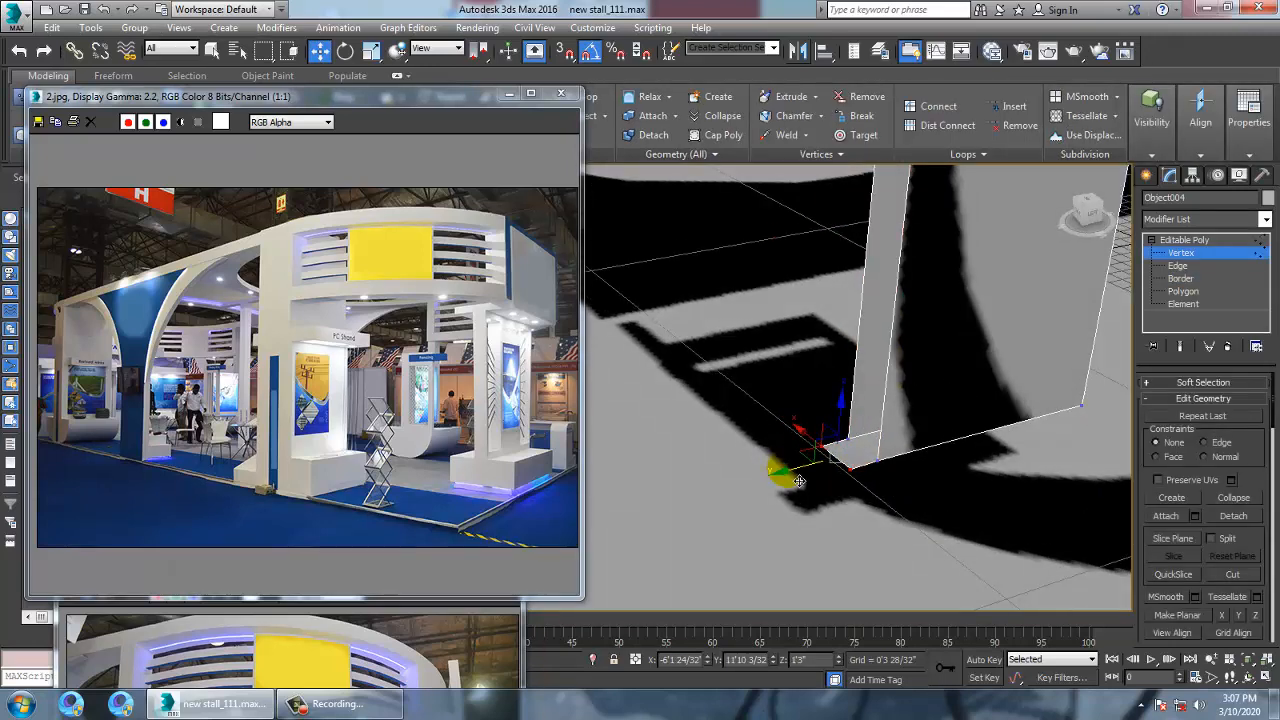
left_click(790, 472)
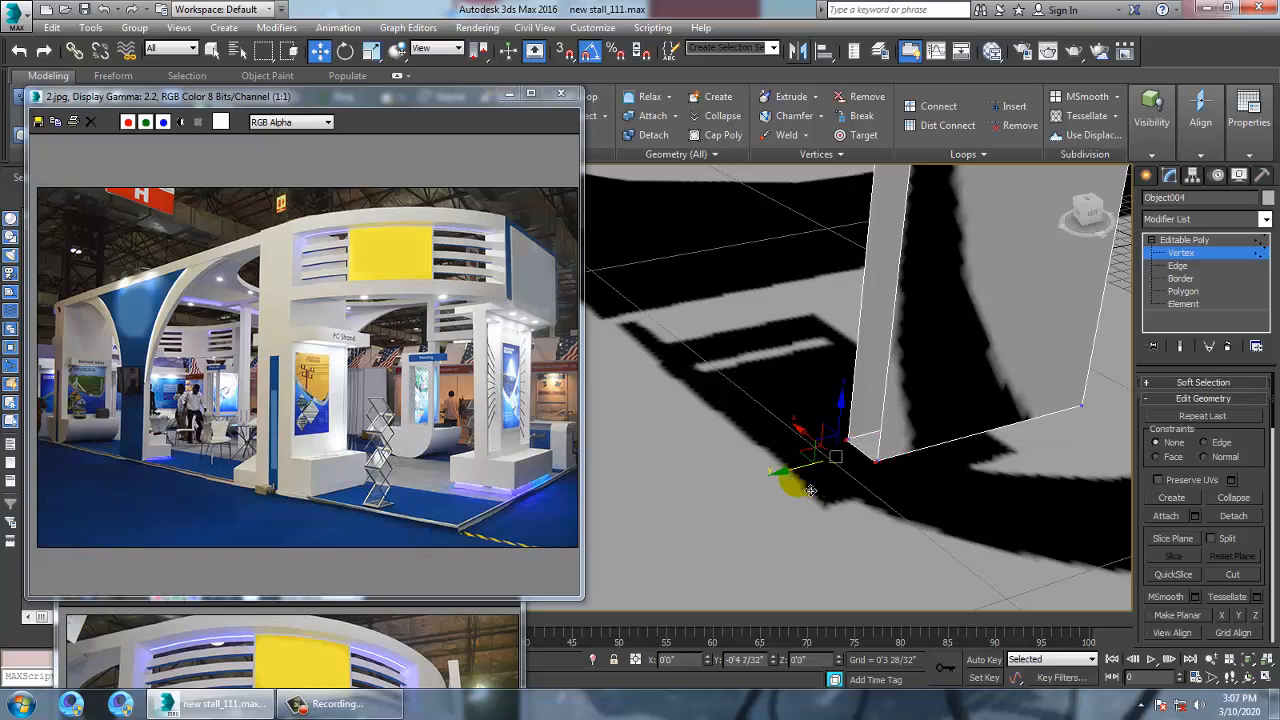
left_click_drag(810, 490, 781, 491)
Delete the bottom polygon of the cloned column
left_click(1183, 291)
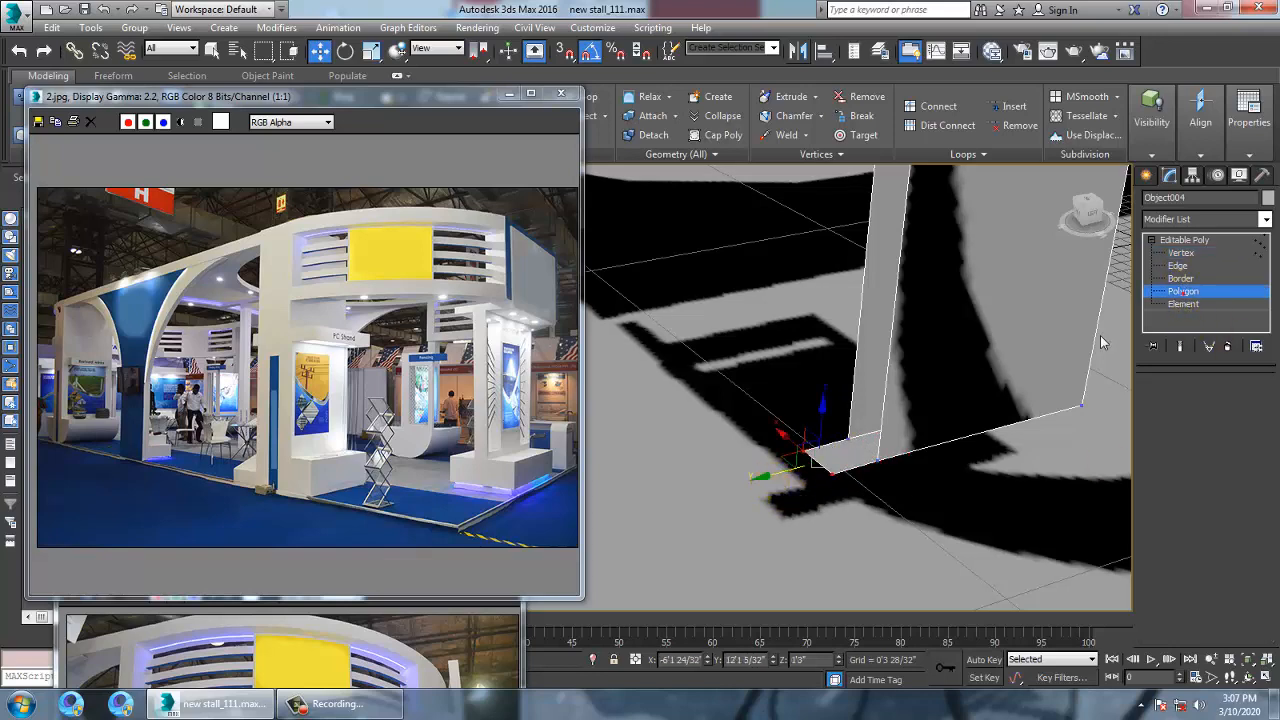
middle_click_drag(1086, 346, 1013, 358, "alt")
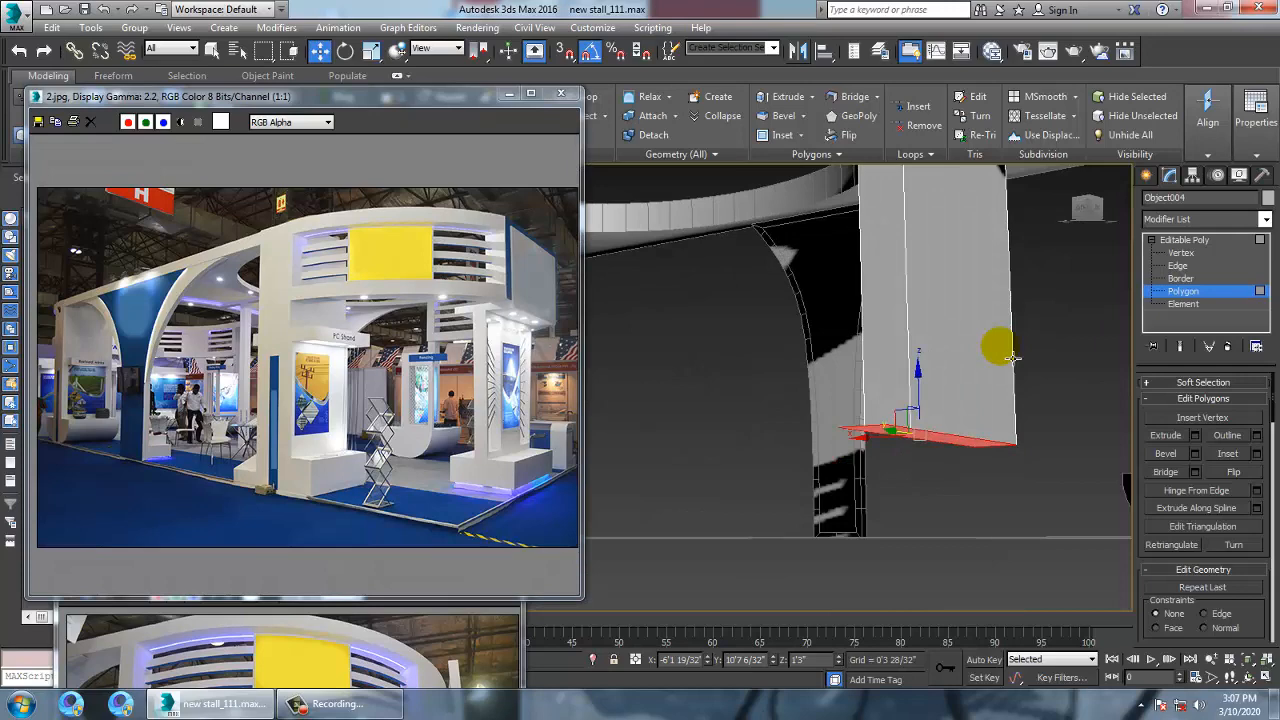
key("Delete")
scroll(992, 365, "down", 3)
middle_click_drag(995, 432, 956, 425, "alt")
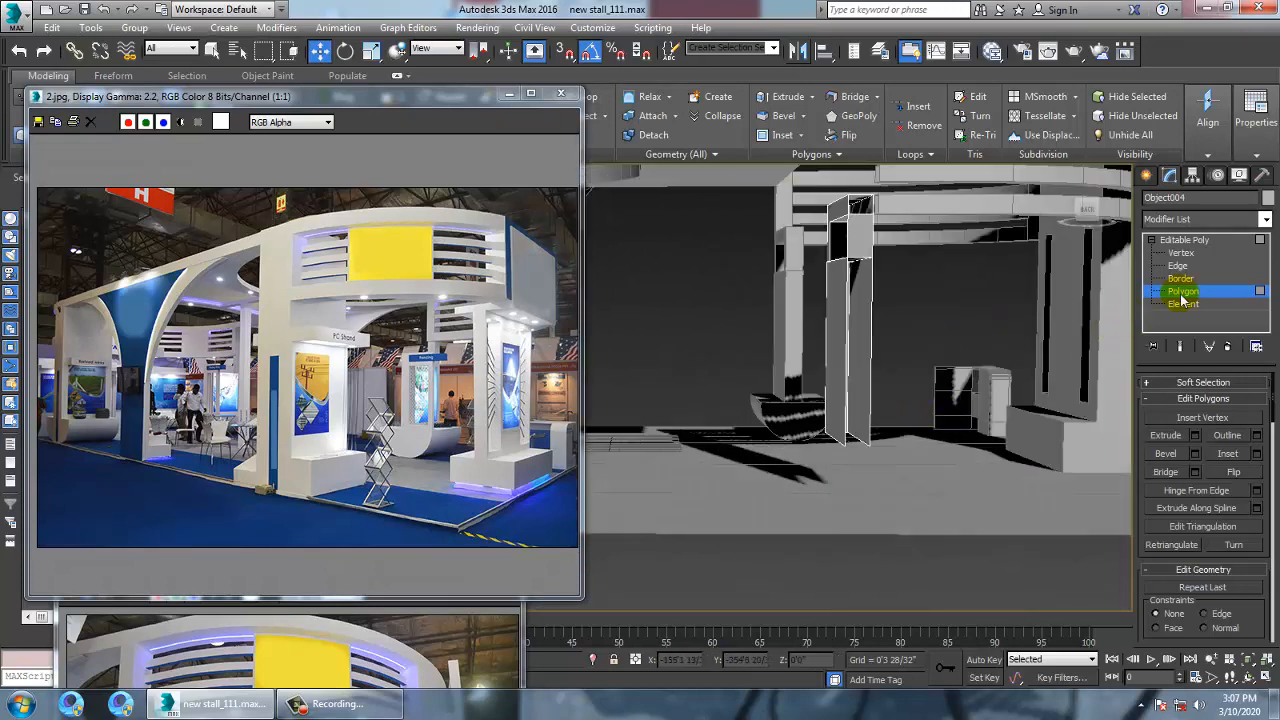
Extend the cloned column's bottom side edge along the X axis to the opposite side to form a new bottom face
left_click(1178, 265)
scroll(853, 453, "up", 3)
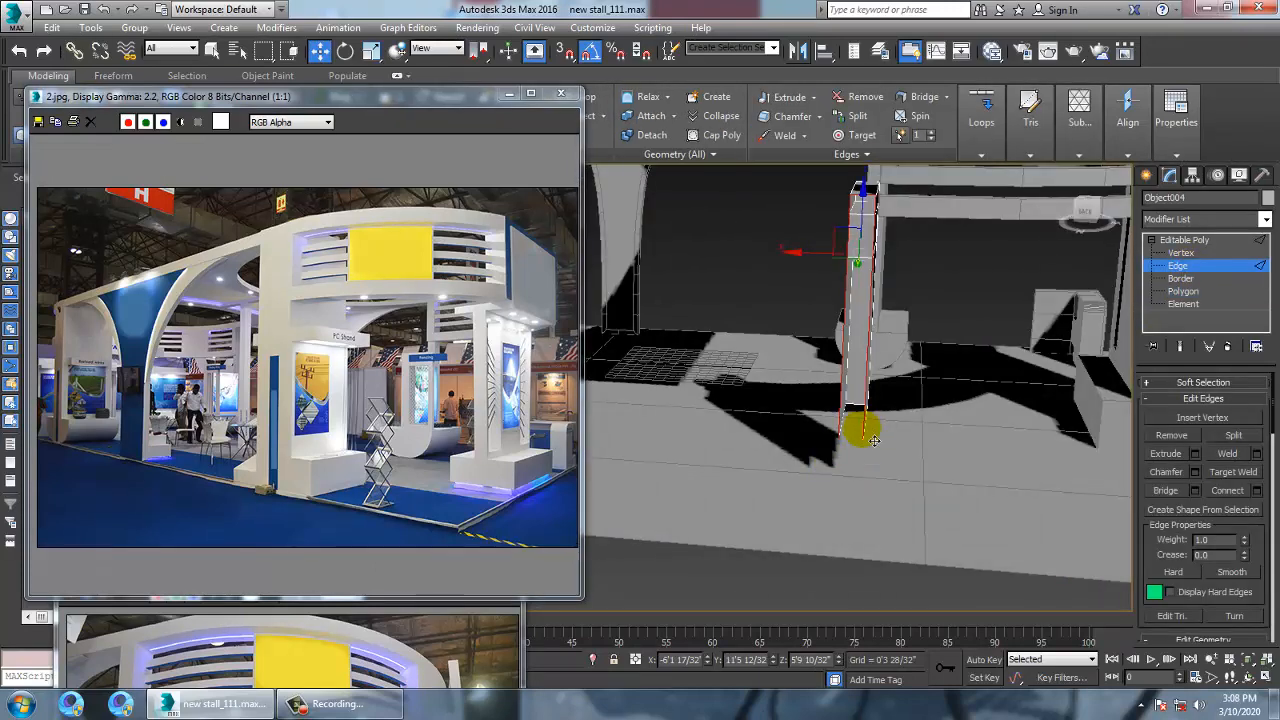
middle_click_drag(873, 440, 845, 417, "alt")
left_click(863, 424)
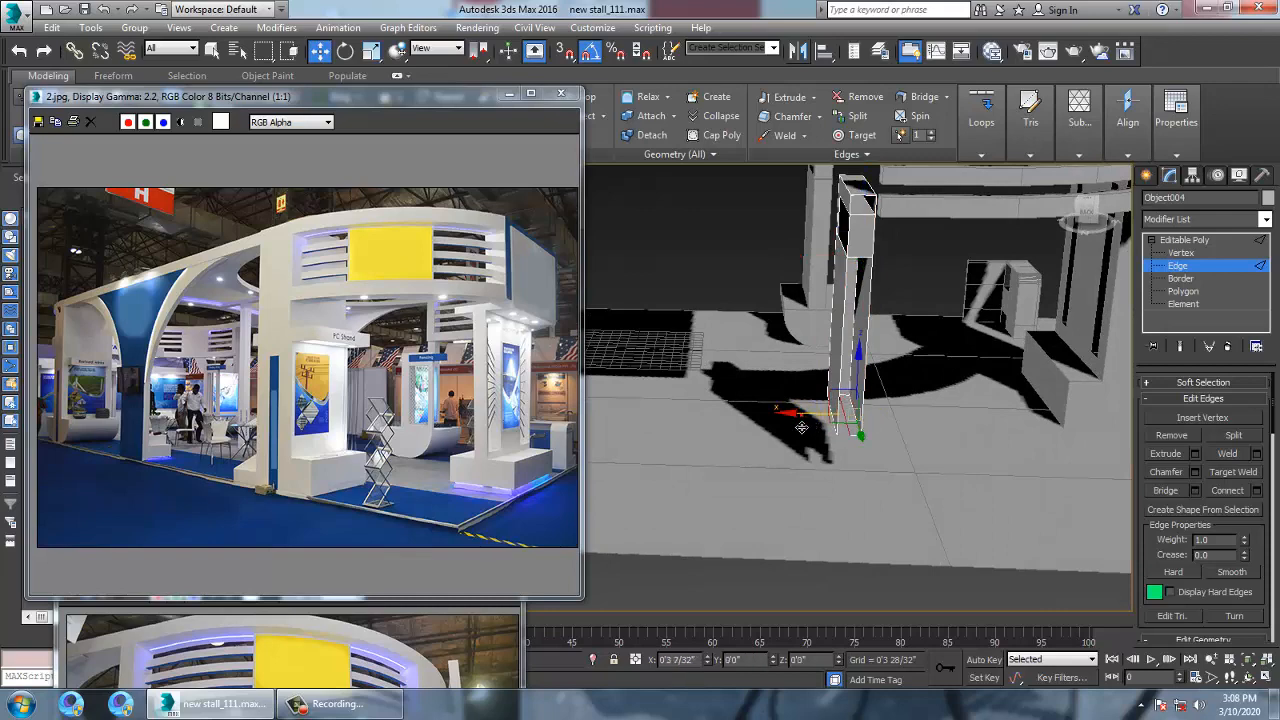
scroll(866, 405, "up", 5)
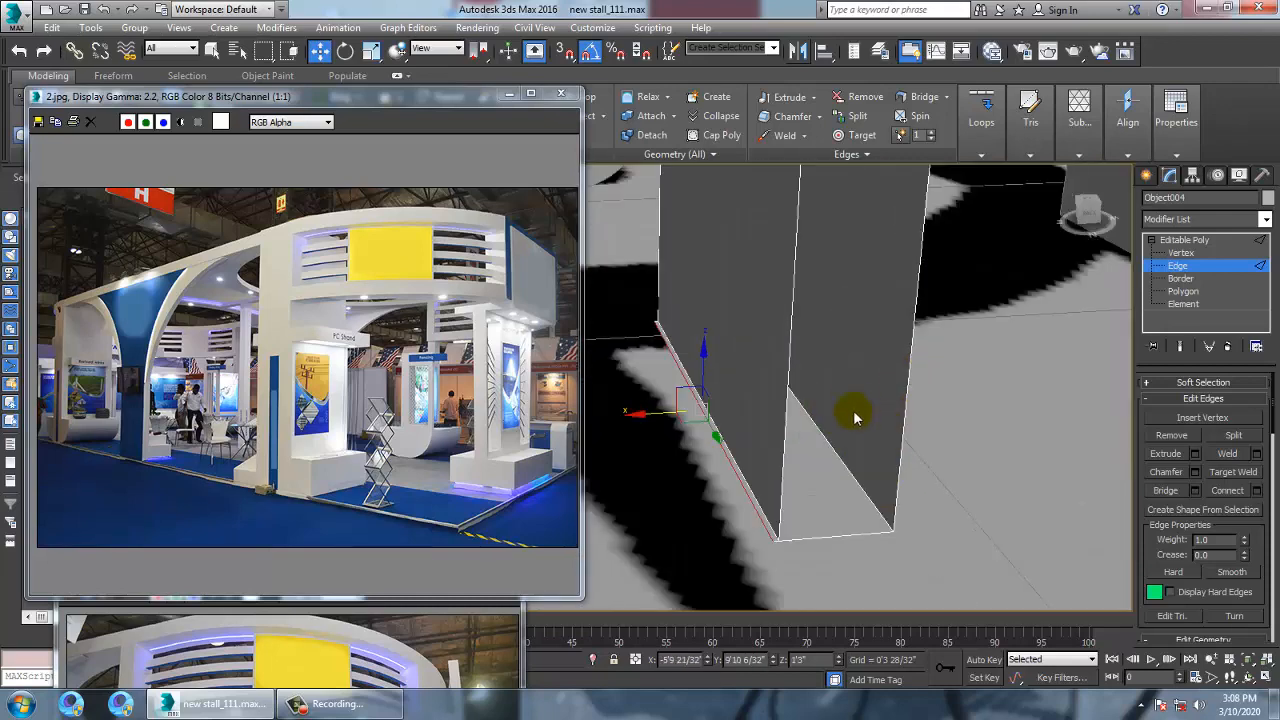
Weld the overlapping vertex pairs at both ends of the new bottom edge, raising the weld threshold
mouse_move(854, 417)
middle_mouse_down("alt")
mouse_move(840, 397)
mouse_move(857, 420)
middle_mouse_up("alt")
key("1")
middle_click_drag(900, 463, 805, 530, "alt")
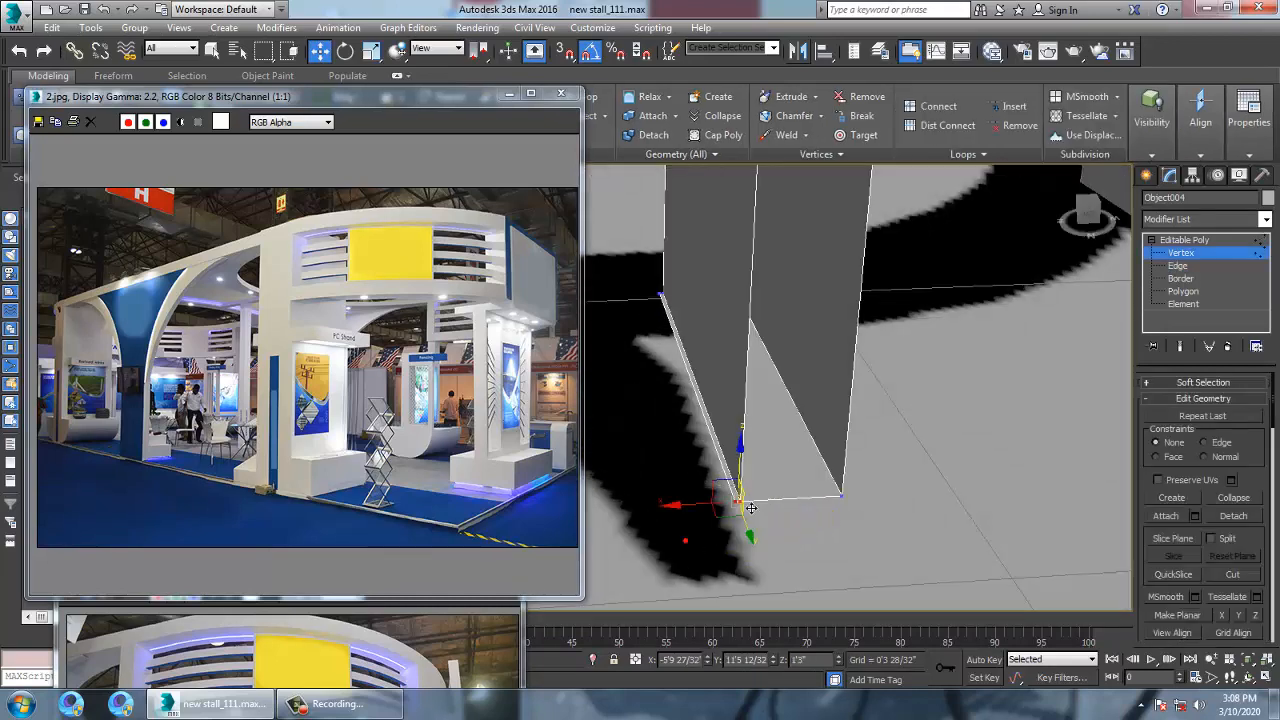
right_click(727, 444)
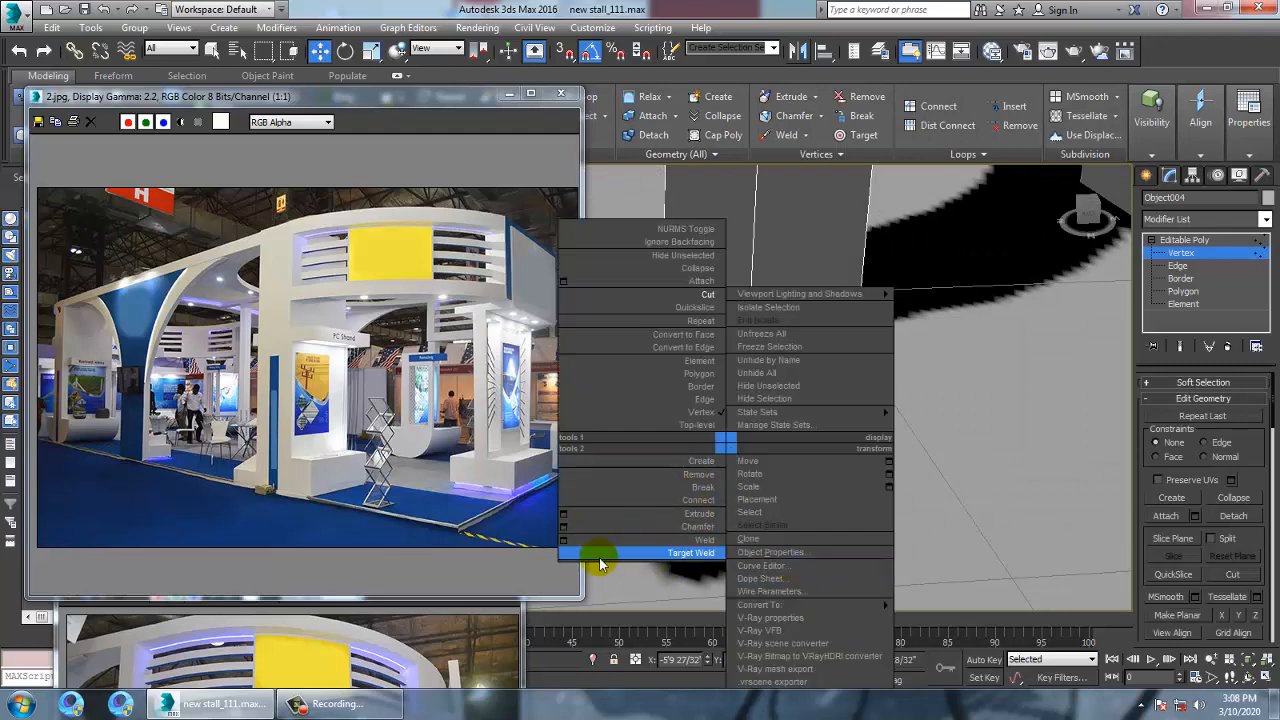
left_click(563, 541)
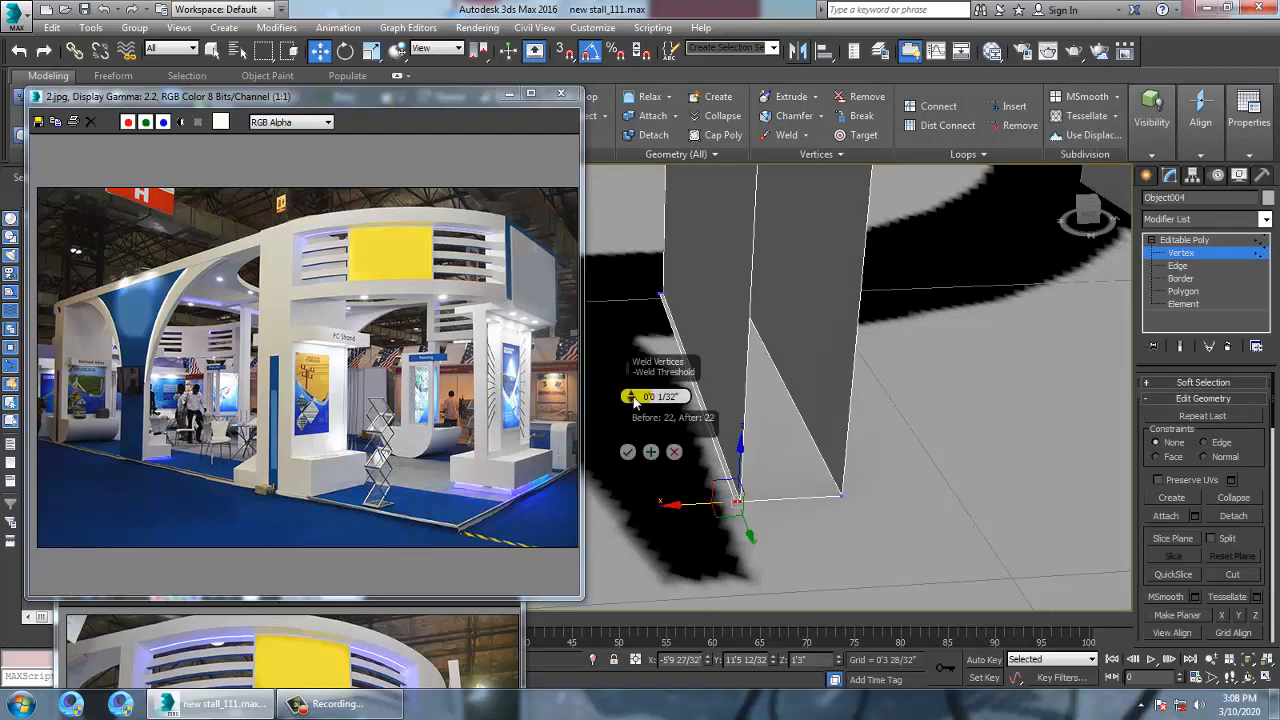
left_click_drag(630, 396, 727, 457)
left_click(627, 452)
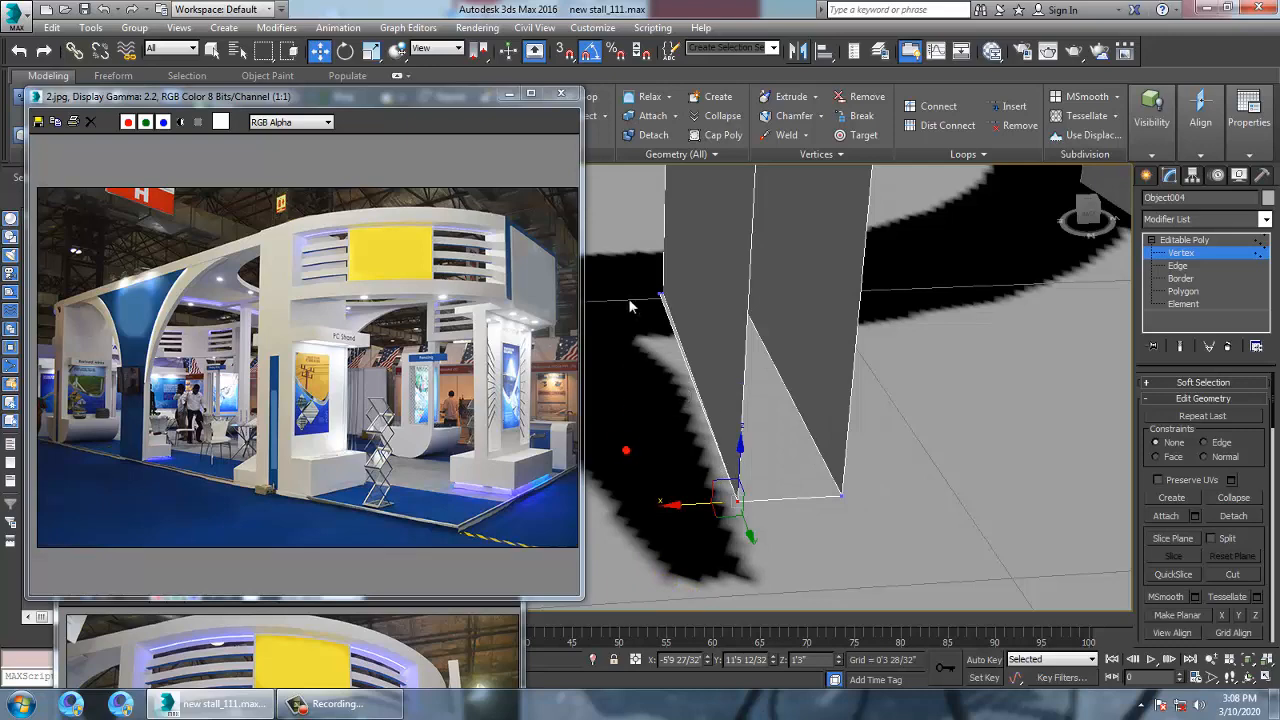
right_click(654, 298)
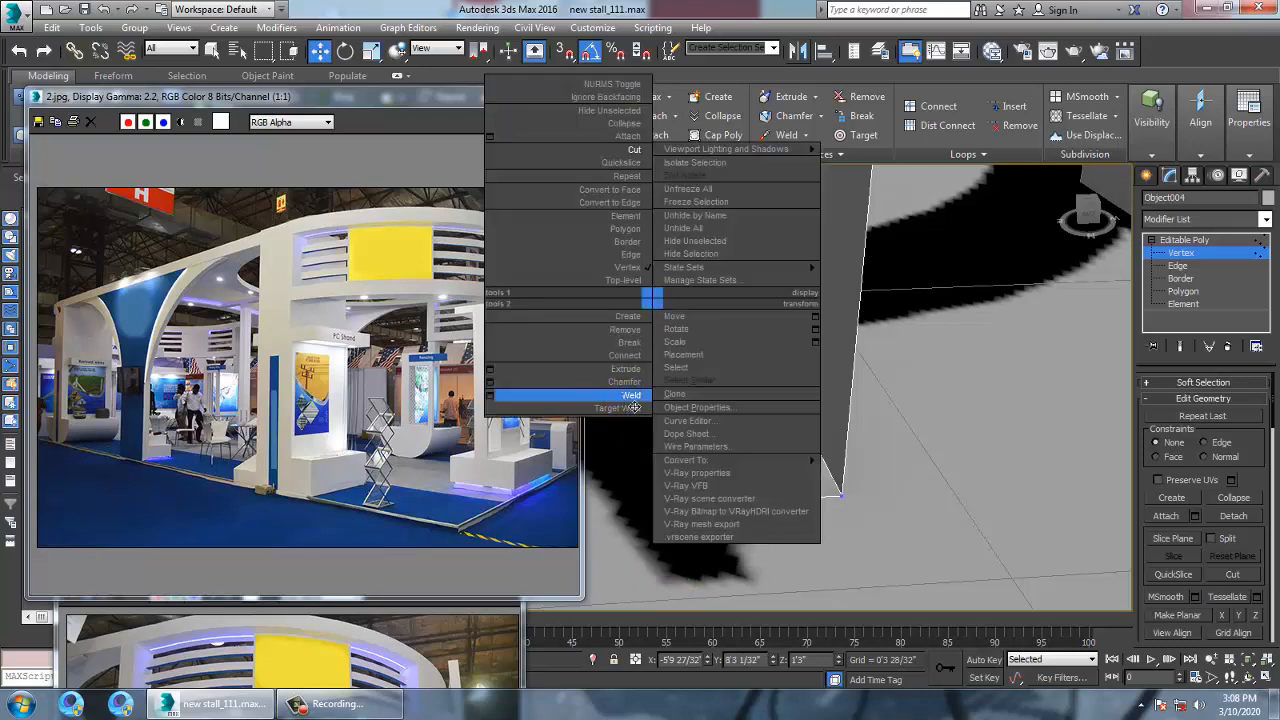
left_click(622, 392)
Extend the vertical edges at the upper end of the cloned column along the X axis to close the open side
scroll(829, 314, "down", 3)
middle_click_drag(829, 314, 772, 393)
scroll(814, 437, "down", 3)
middle_click_drag(817, 440, 771, 386, "alt")
scroll(826, 414, "up", 3)
scroll(771, 390, "up", 2)
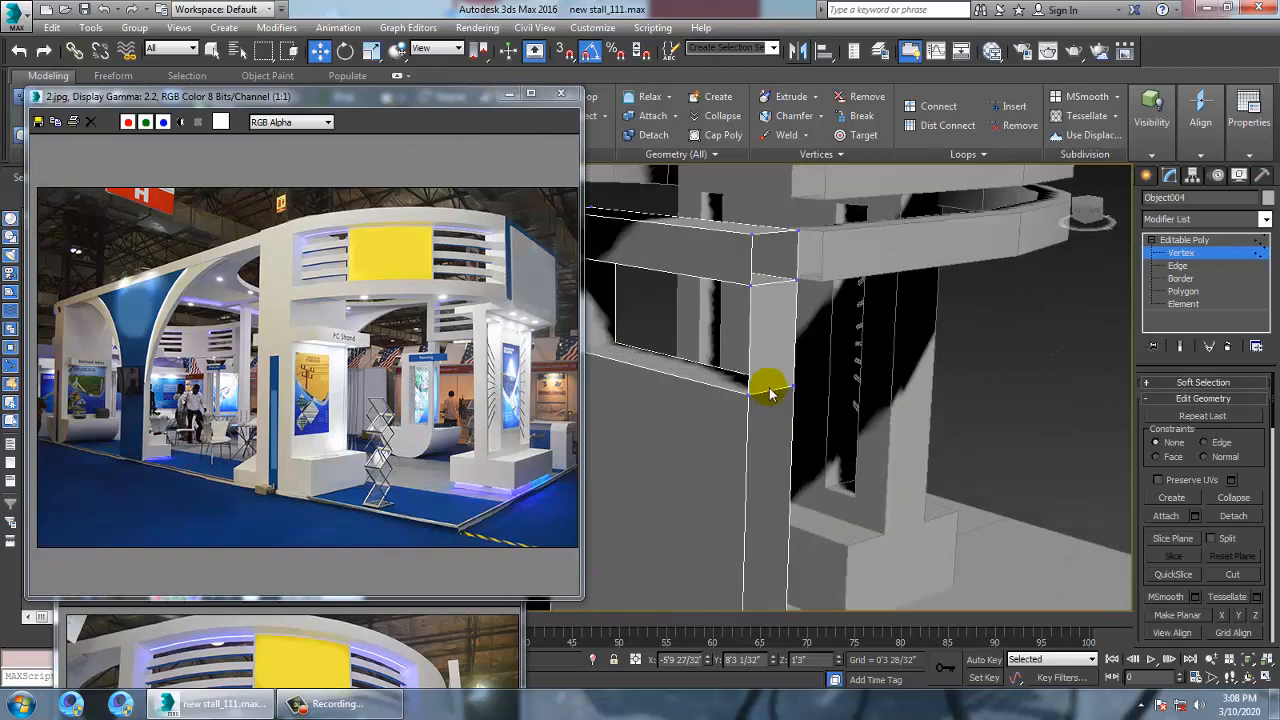
left_click(1178, 266)
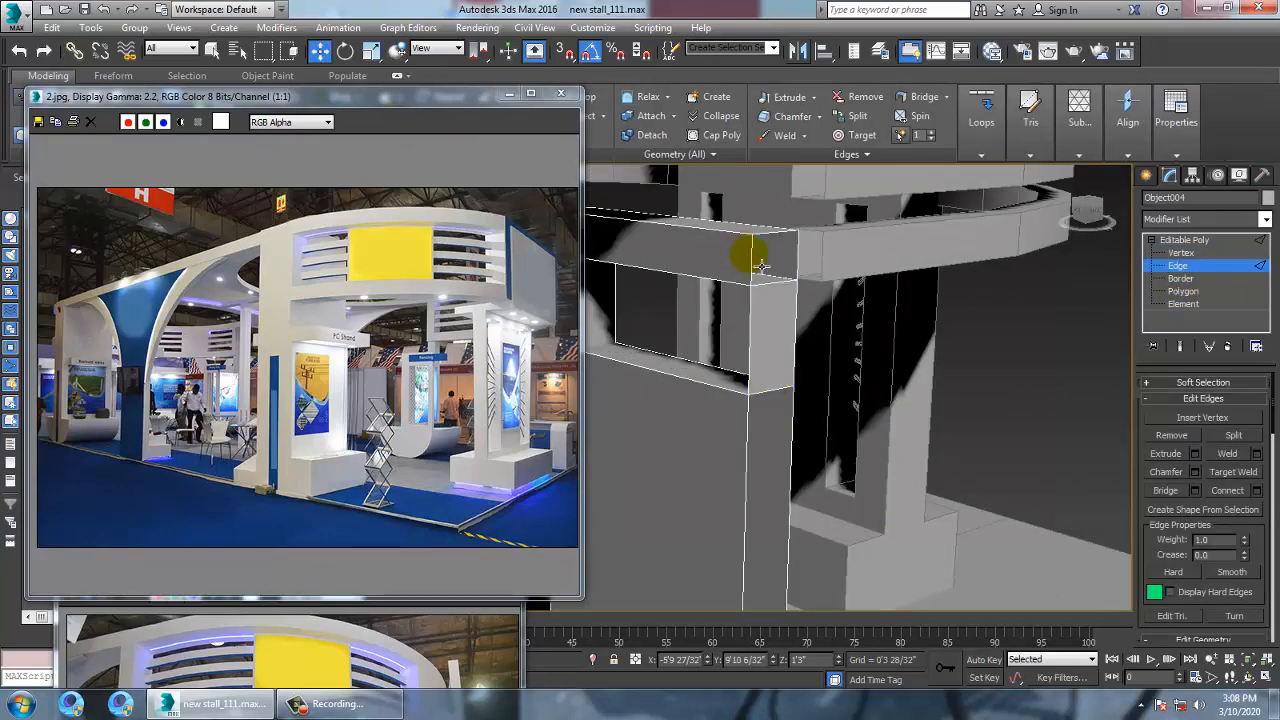
middle_click_drag(786, 277, 738, 302, "alt")
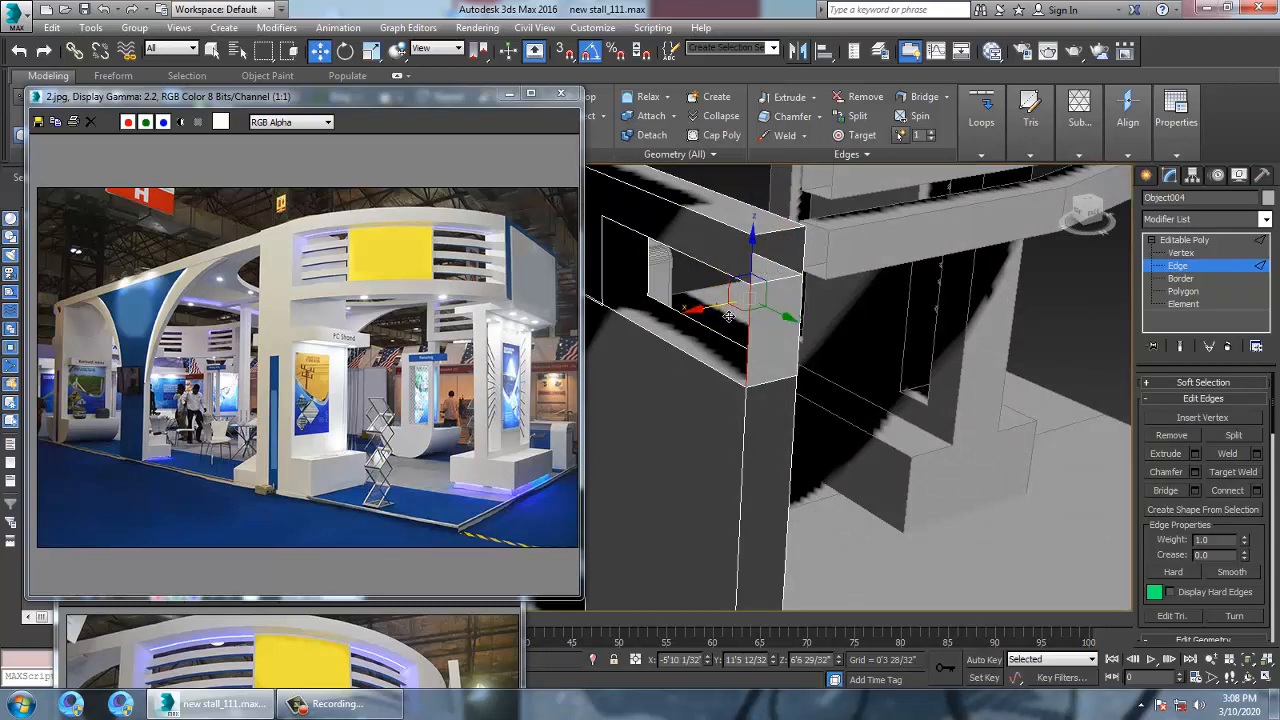
left_click_drag(729, 316, 766, 313)
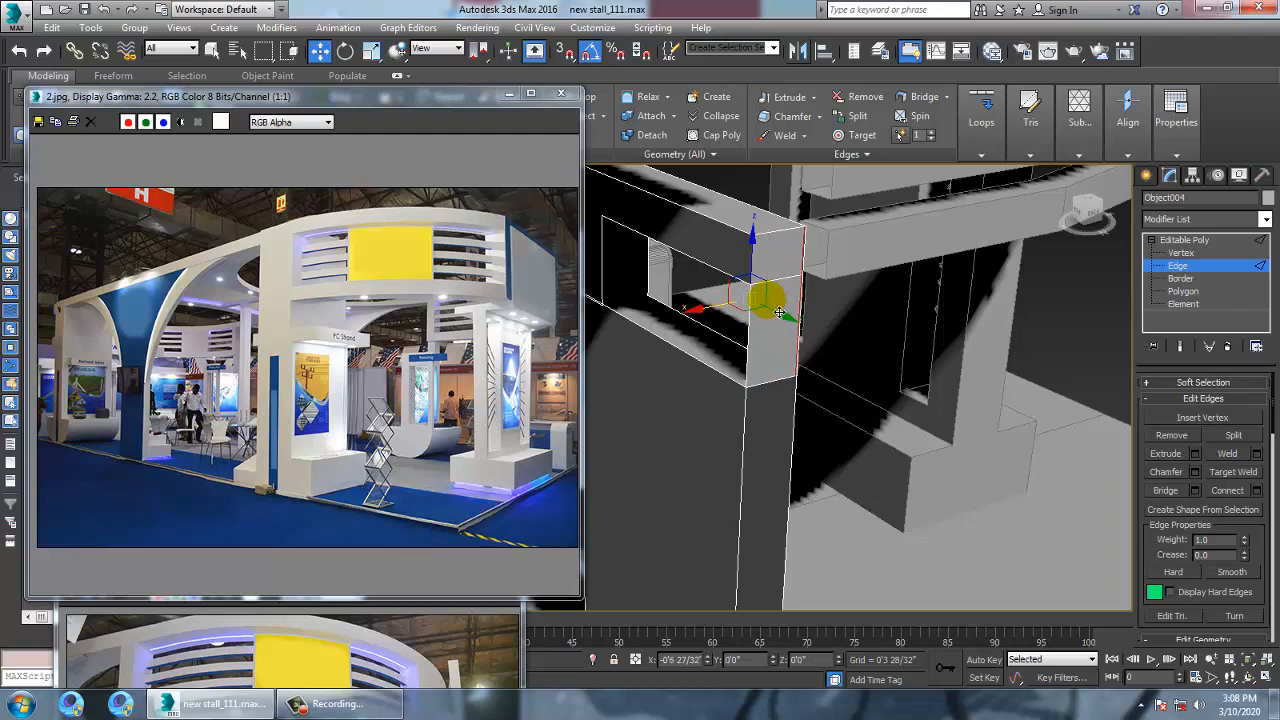
middle_click_drag(915, 278, 777, 330, "alt")
key("1")
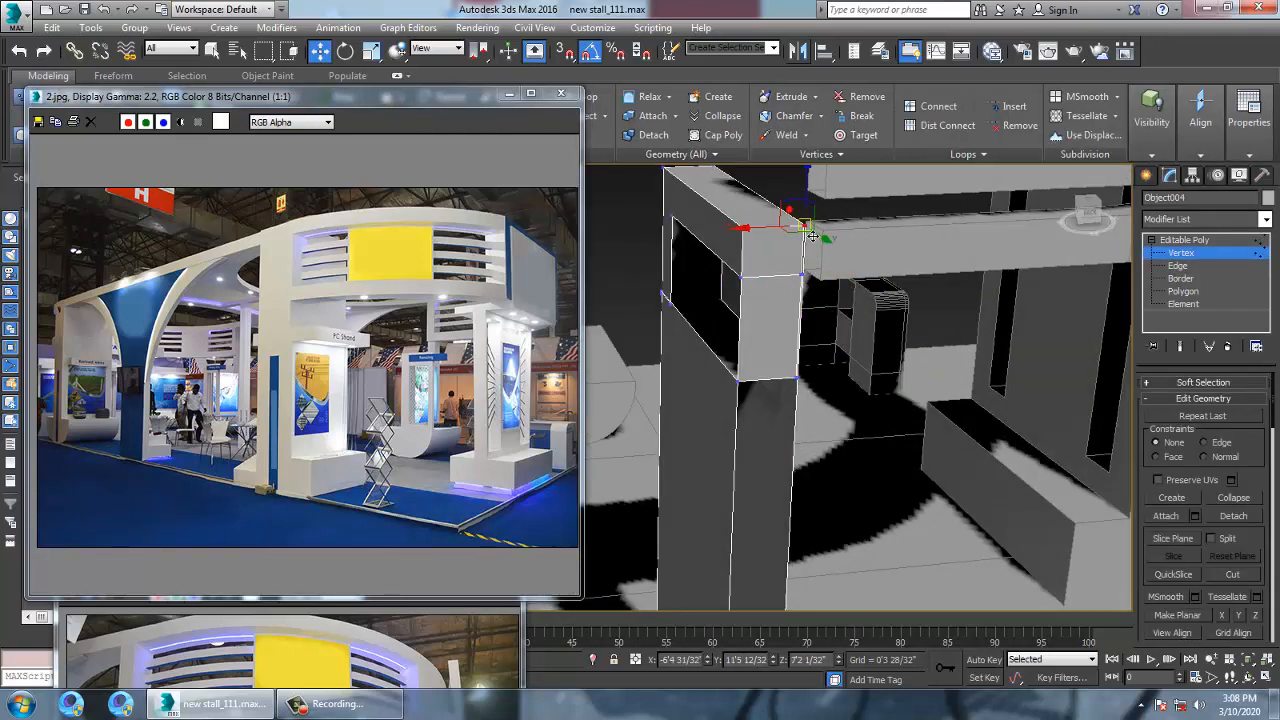
Weld the overlapping vertices at three heights along the upper end's outer corner of the cloned column
right_click(799, 229)
left_click(771, 323)
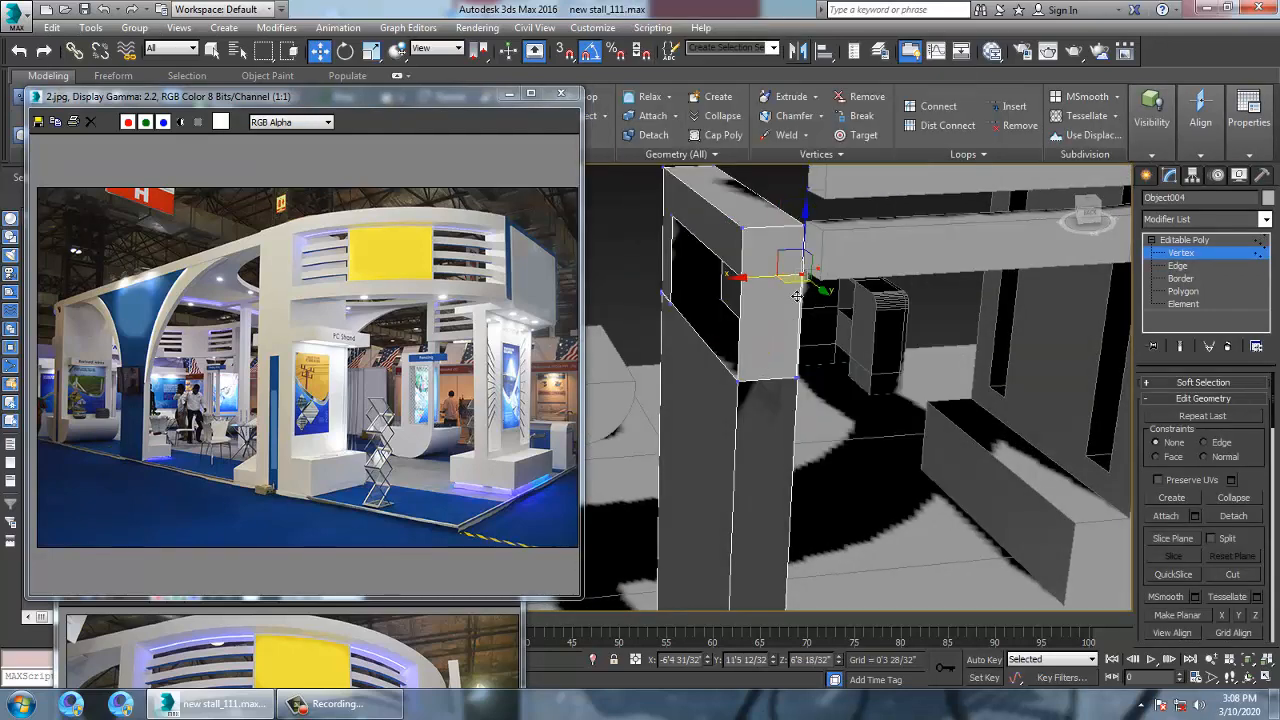
right_click(797, 296)
left_click(766, 369)
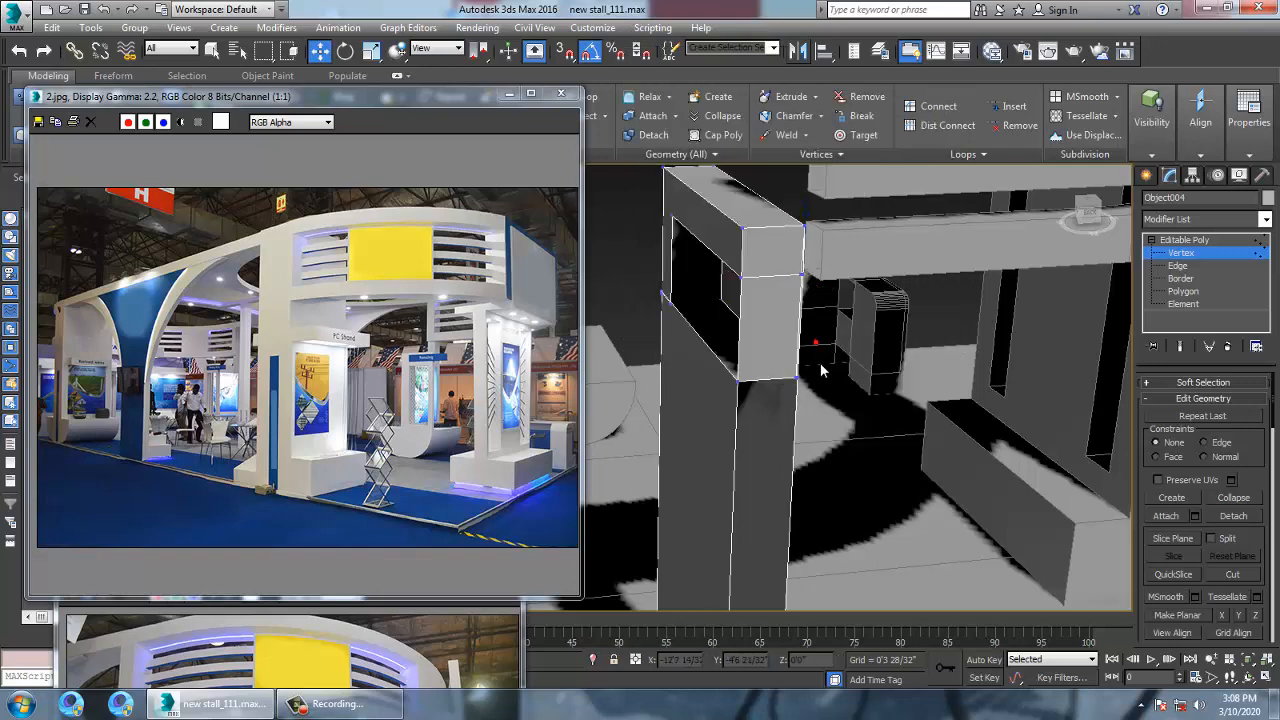
right_click(806, 393)
left_click(757, 457)
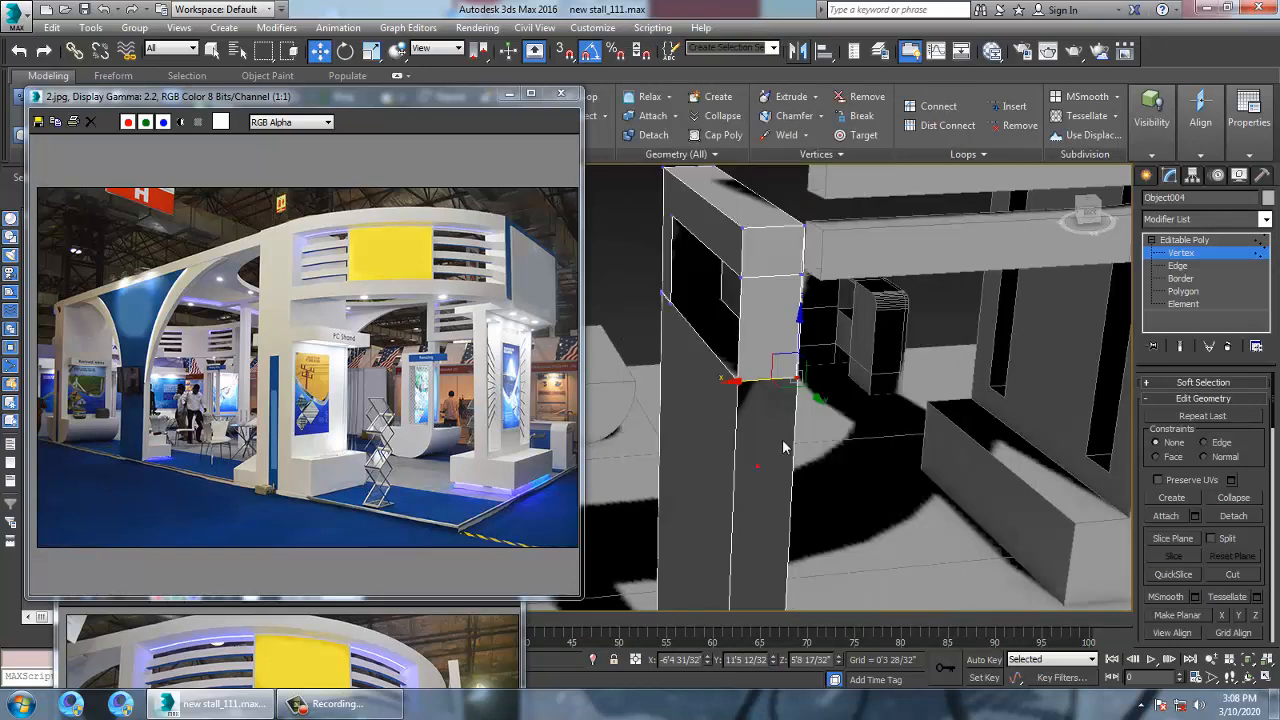
Examine the cloned column's upper end and side polygons from several angles for remaining gaps
left_click(785, 323)
middle_click_drag(788, 322, 916, 349, "alt")
left_click(1183, 291)
left_click(916, 349)
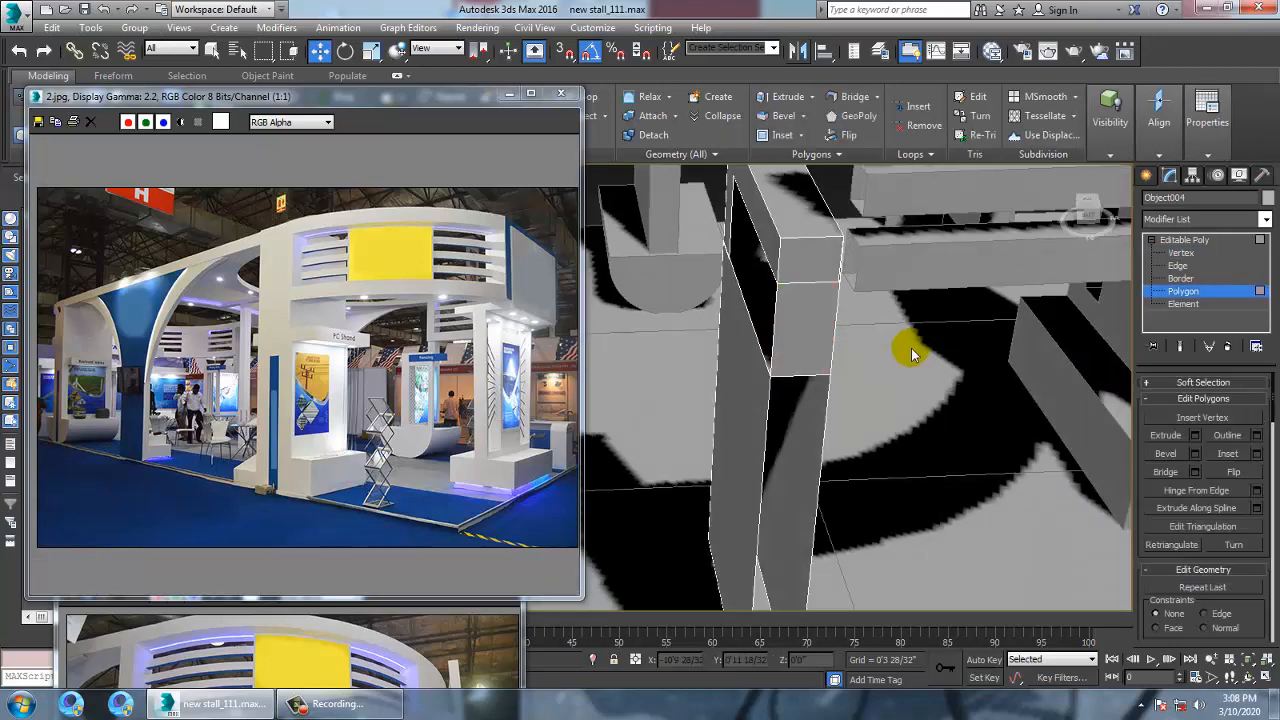
middle_click_drag(800, 338, 864, 417, "alt")
left_click(837, 304)
middle_click_drag(852, 460, 1050, 375, "alt")
key("1")
Extend the long vertical edge below the window opening along the X axis to close the cloned column's narrow side
left_click(1183, 257)
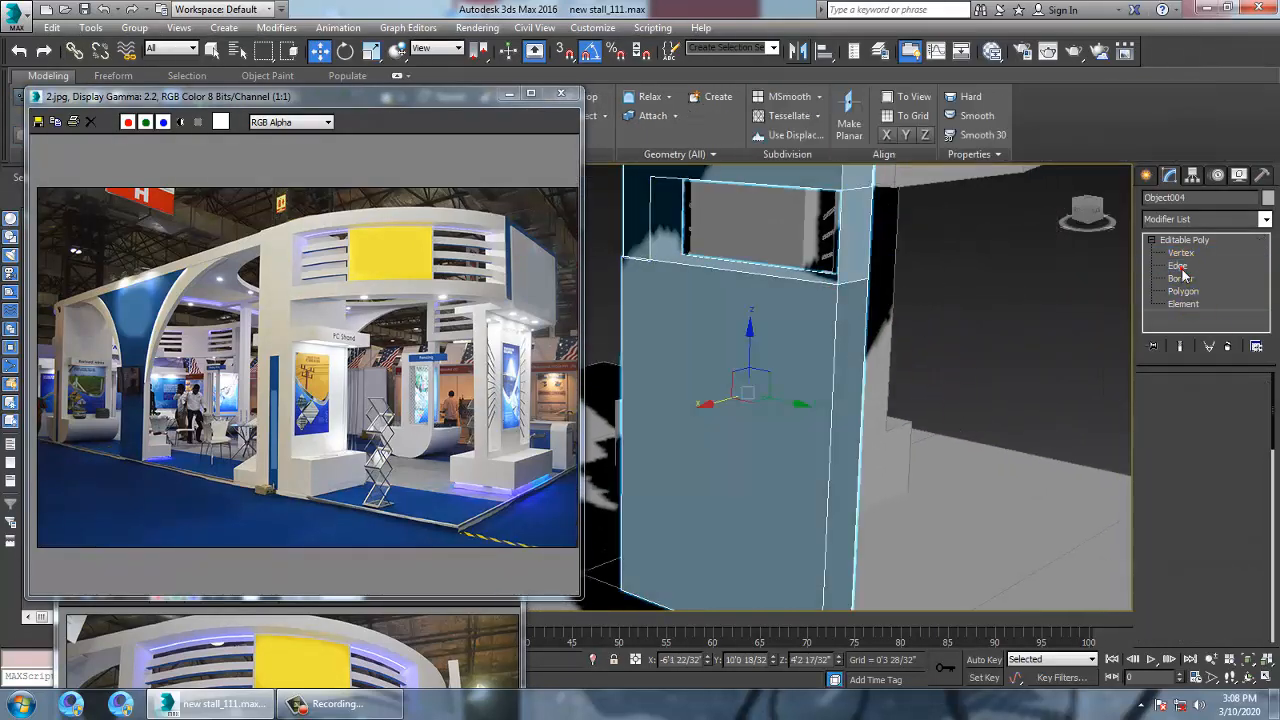
left_click(1178, 264)
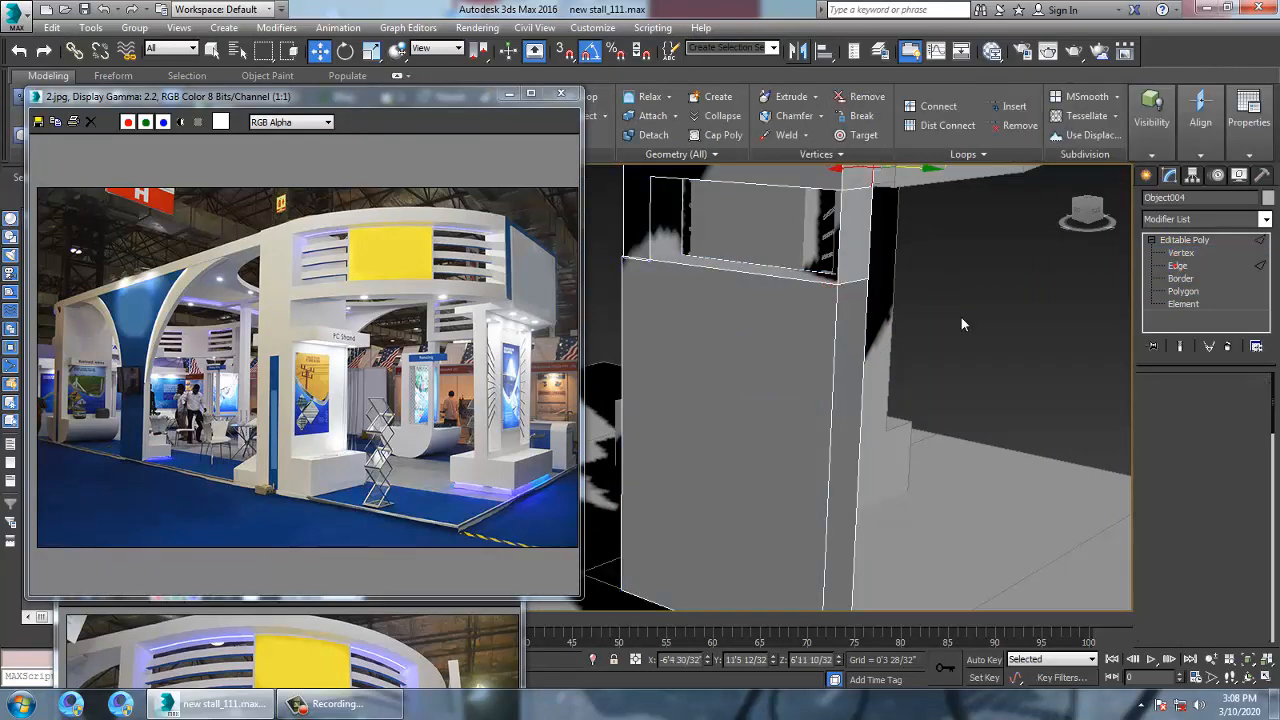
left_click(836, 372)
middle_click_drag(836, 372, 788, 464, "alt")
scroll(788, 464, "down", 3)
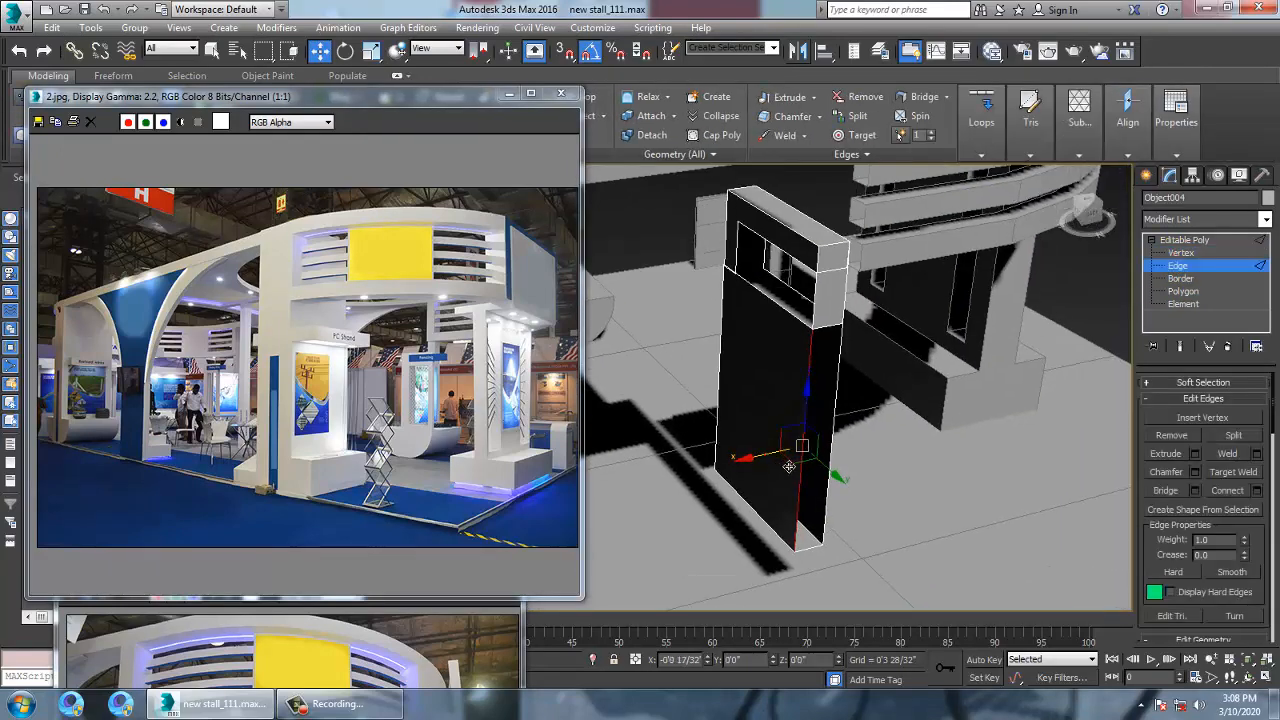
scroll(806, 465, "up", 3)
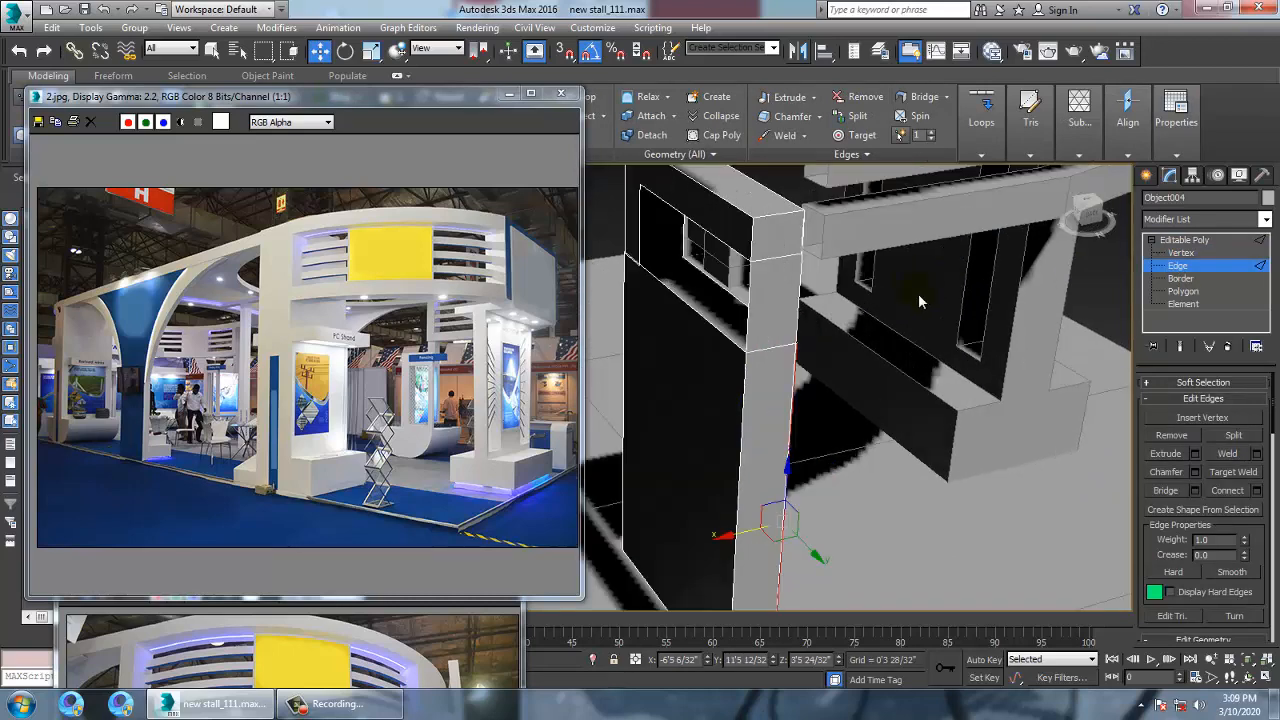
Weld the overlapping vertices at the upper and lower ends of the new narrow side face
key("1")
right_click(790, 342)
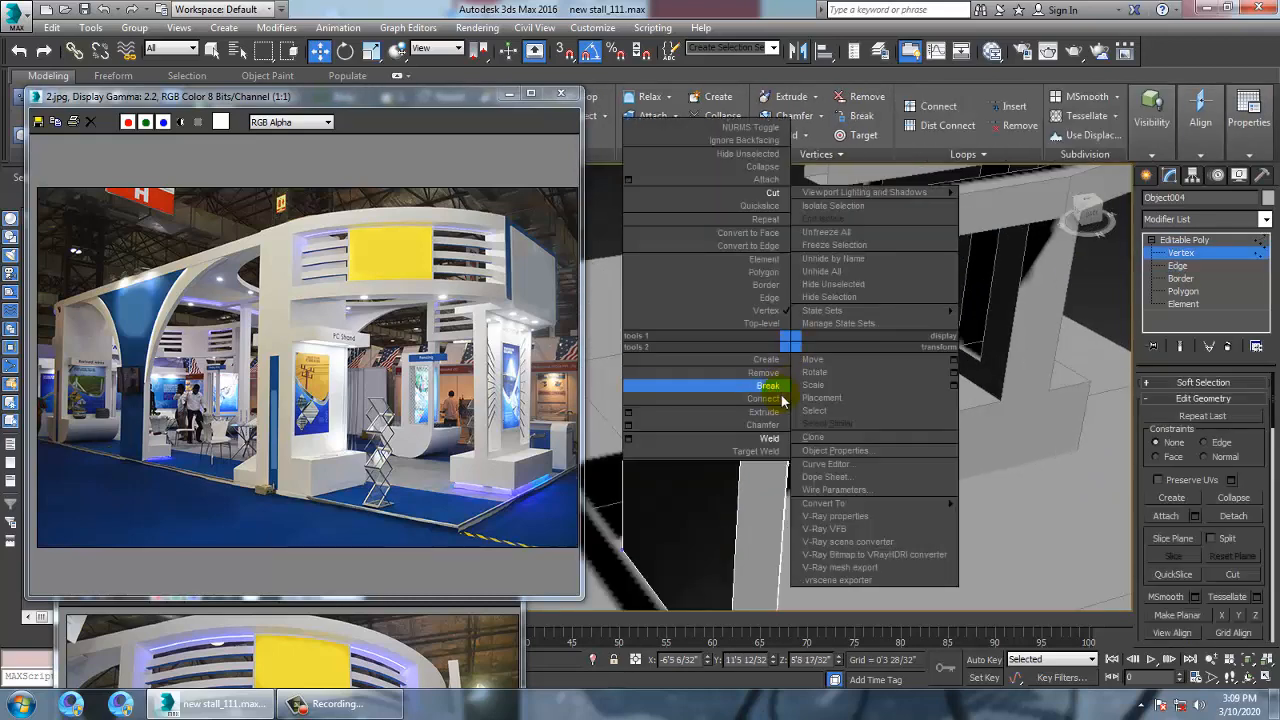
left_click(769, 438)
middle_click_drag(847, 312, 847, 277)
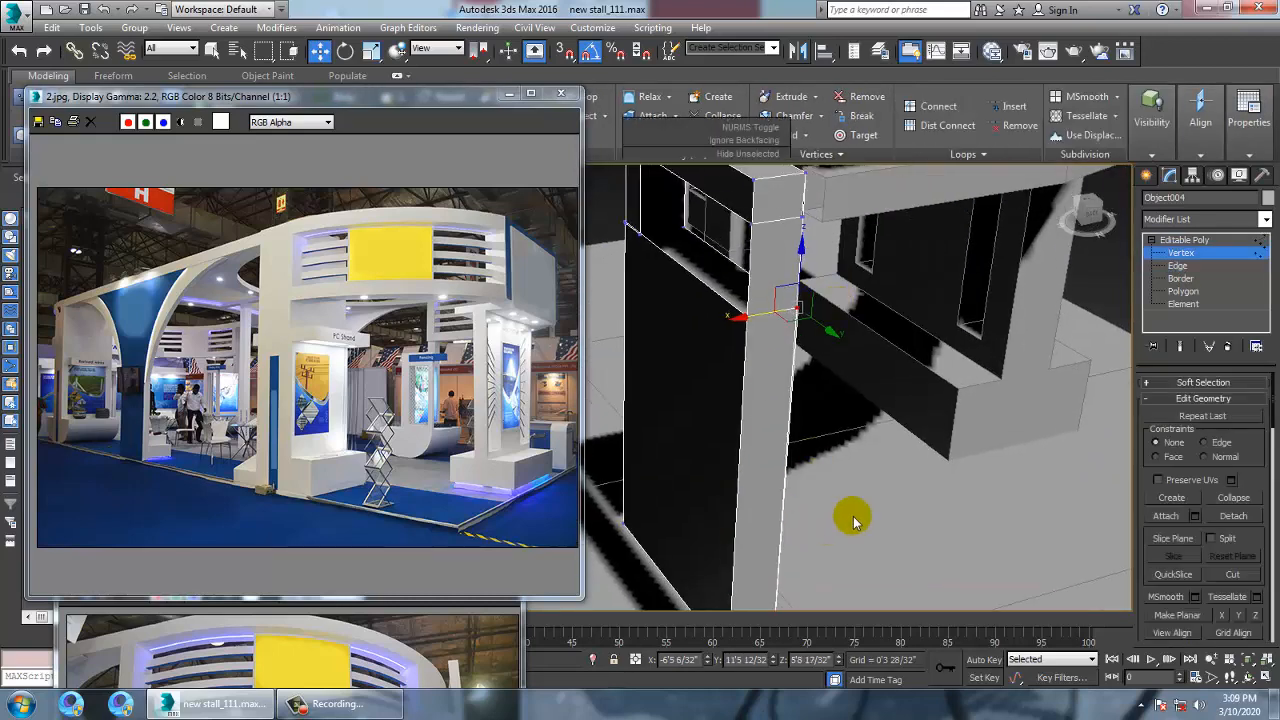
middle_click_drag(852, 516, 839, 305)
middle_click_drag(906, 334, 916, 280)
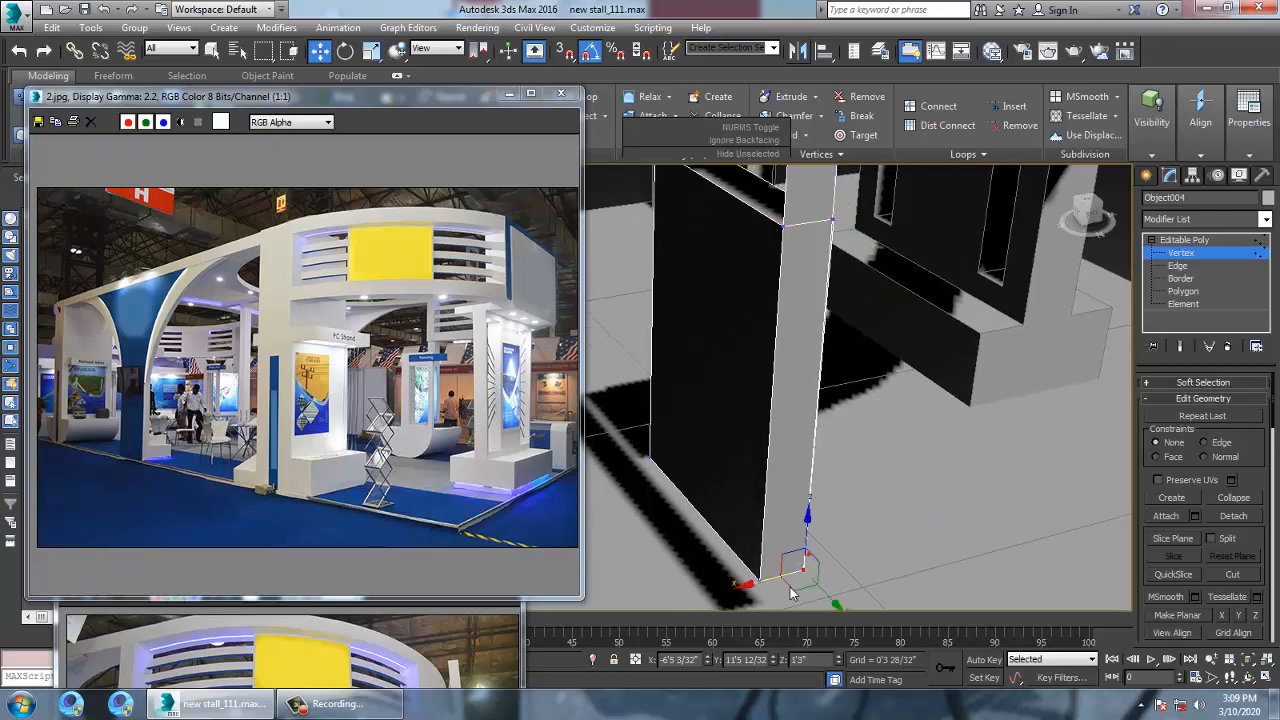
right_click(790, 593)
left_click(775, 540)
Move the stray vertex beside the corner below the window opening along the X axis onto the wide face
scroll(895, 515, "down", 6)
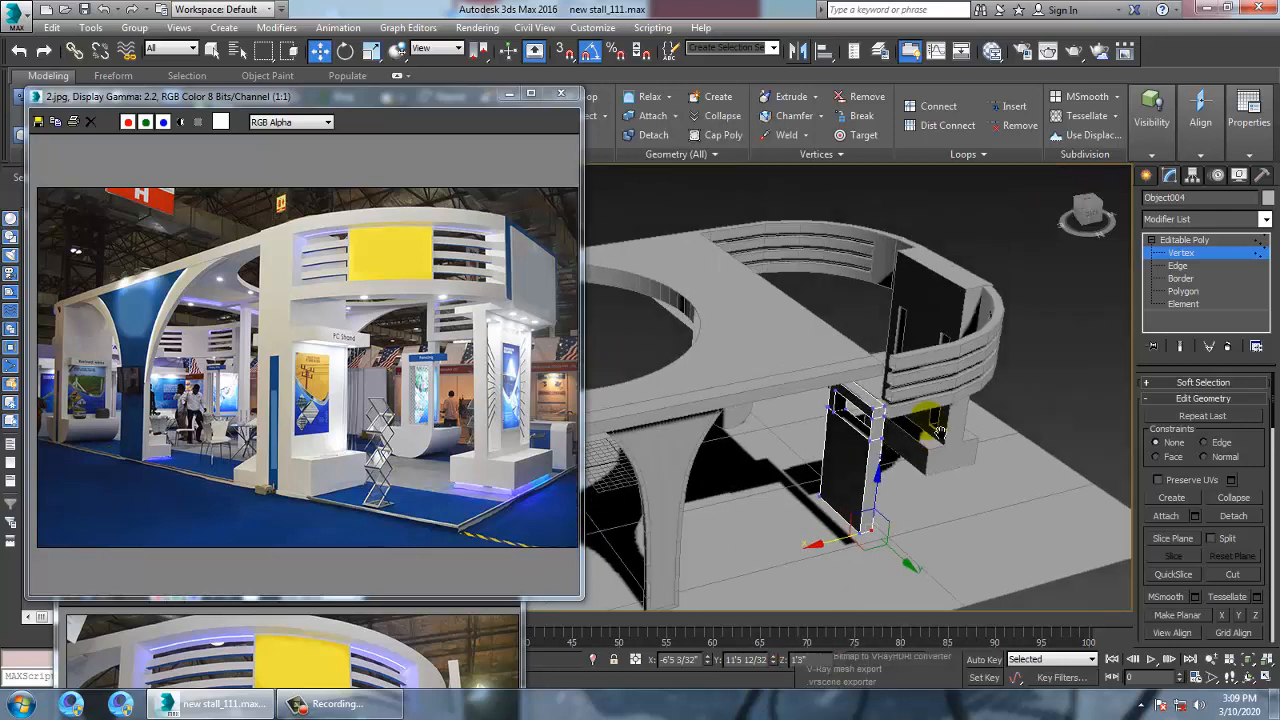
middle_click_drag(934, 434, 911, 382, "alt")
scroll(911, 385, "up", 3)
scroll(858, 463, "up", 8)
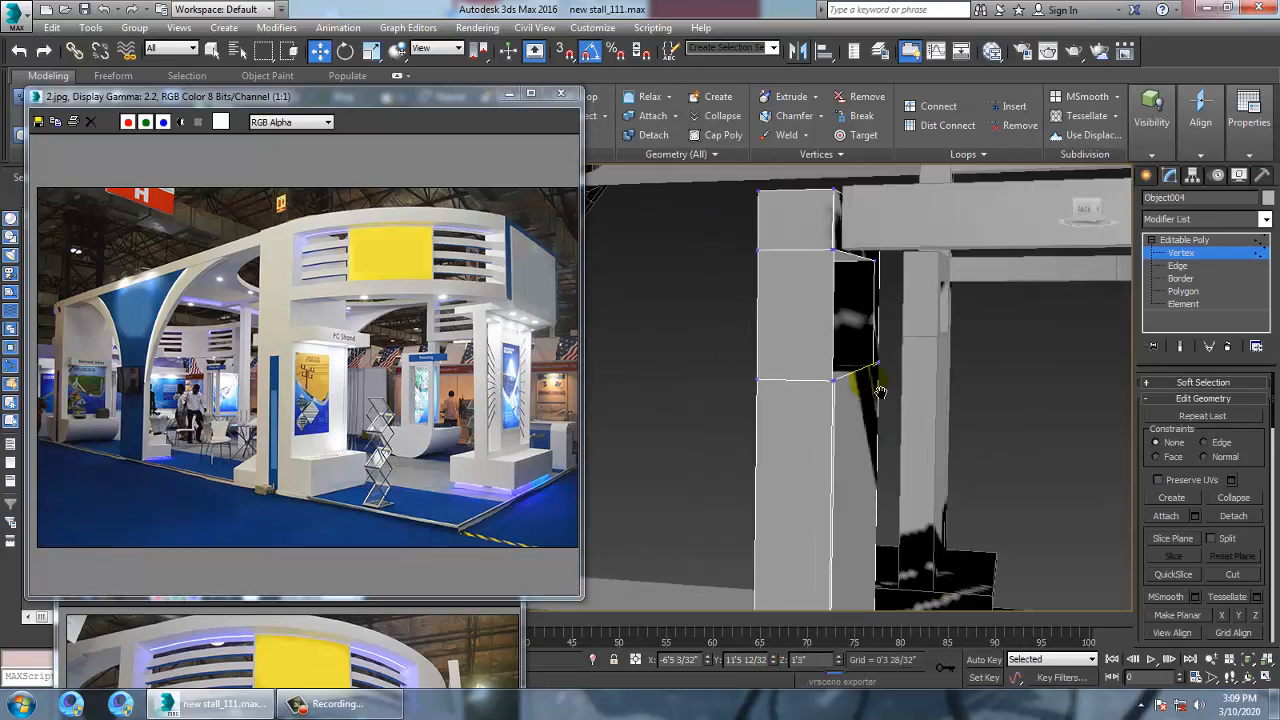
middle_click_drag(871, 421, 837, 420, "alt")
scroll(837, 420, "up", 2)
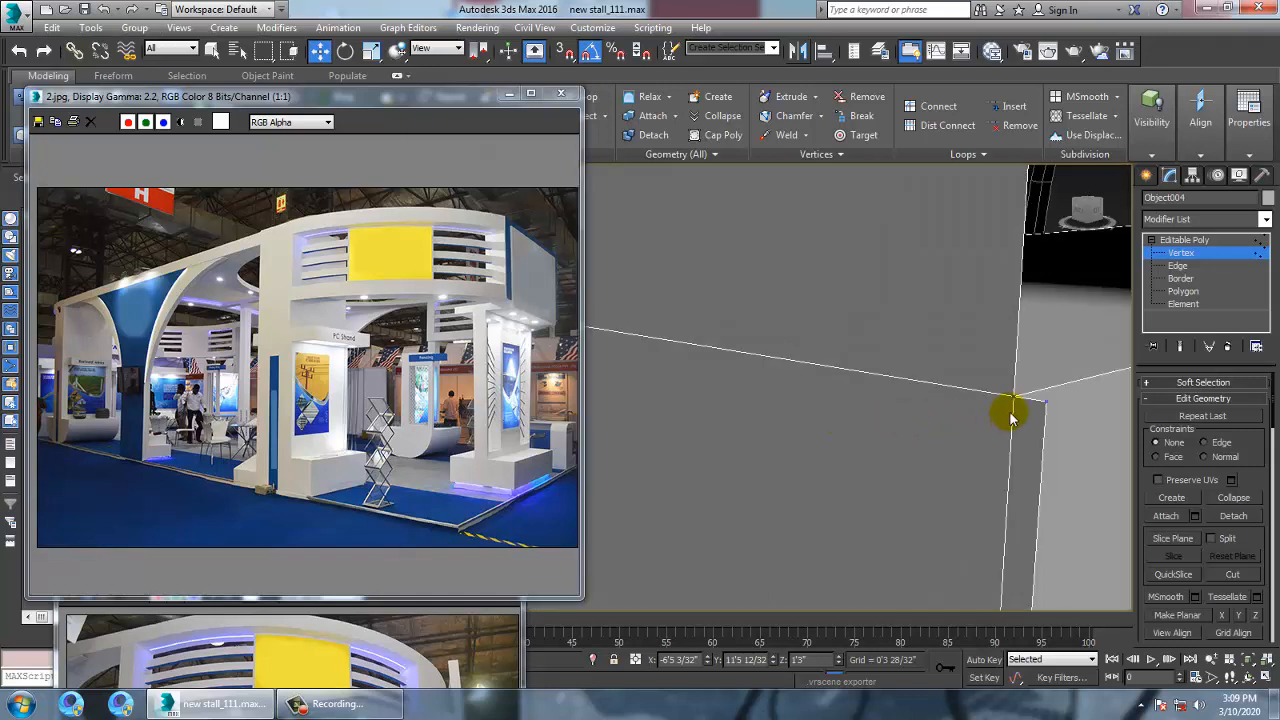
left_click_drag(941, 394, 912, 380)
Try to target-weld the stray vertex to the neighbouring corner vertex of the cloned column
left_click(1183, 291)
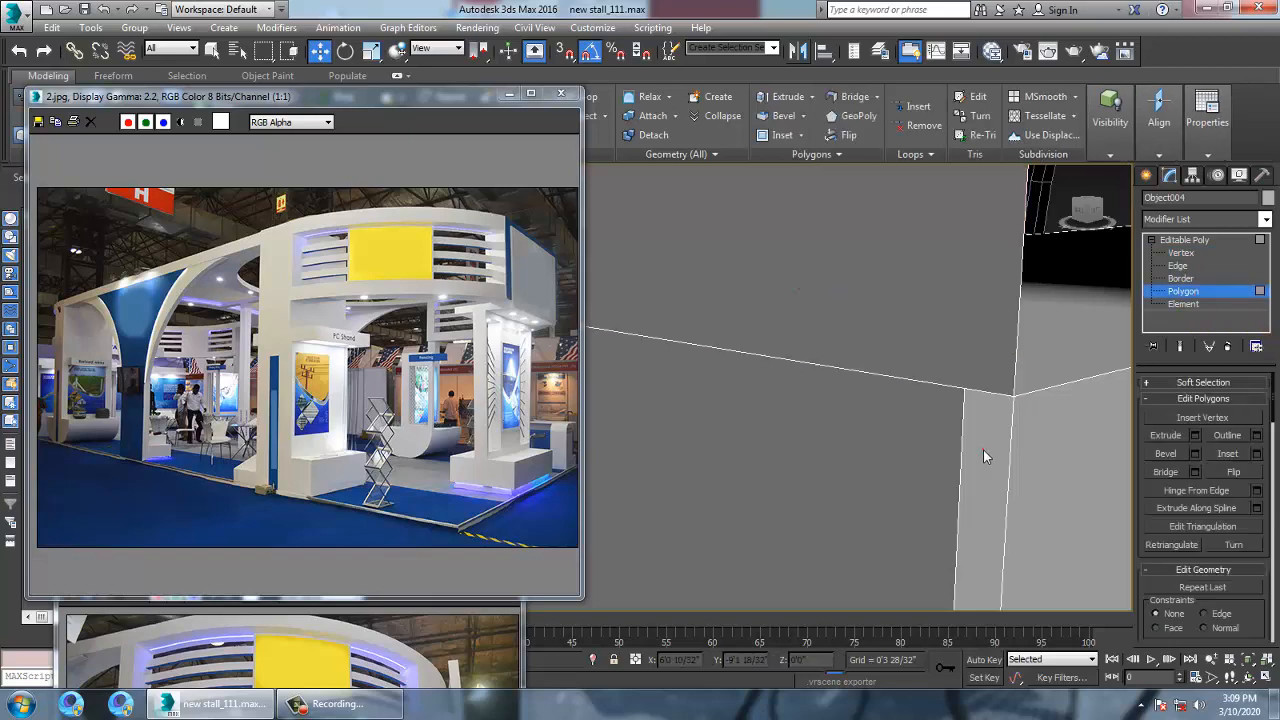
key("1")
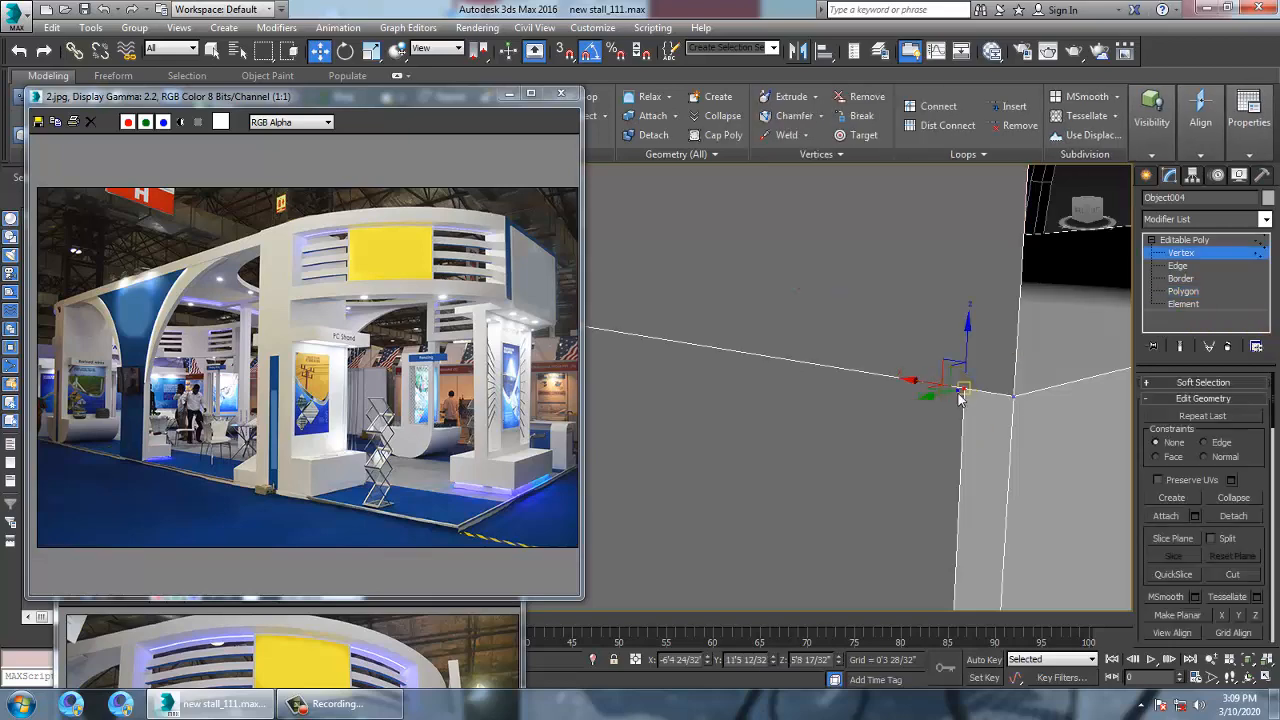
right_click(958, 398)
left_click(914, 502)
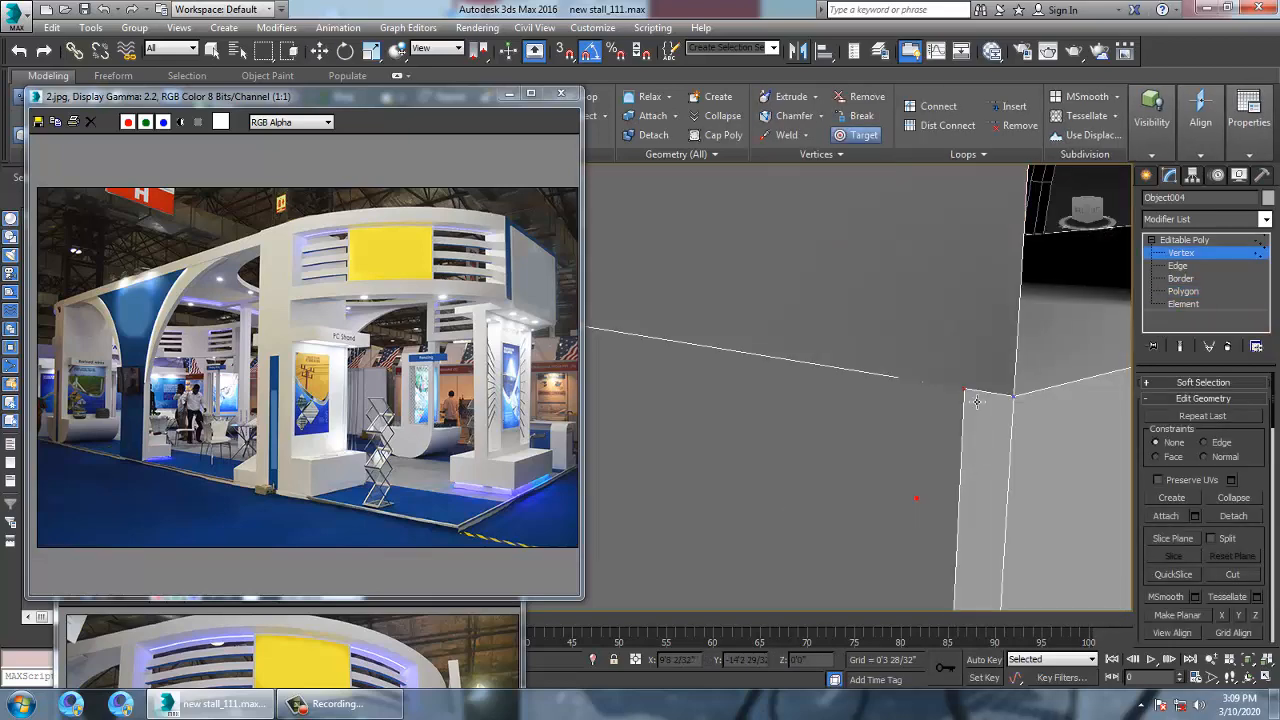
key("w")
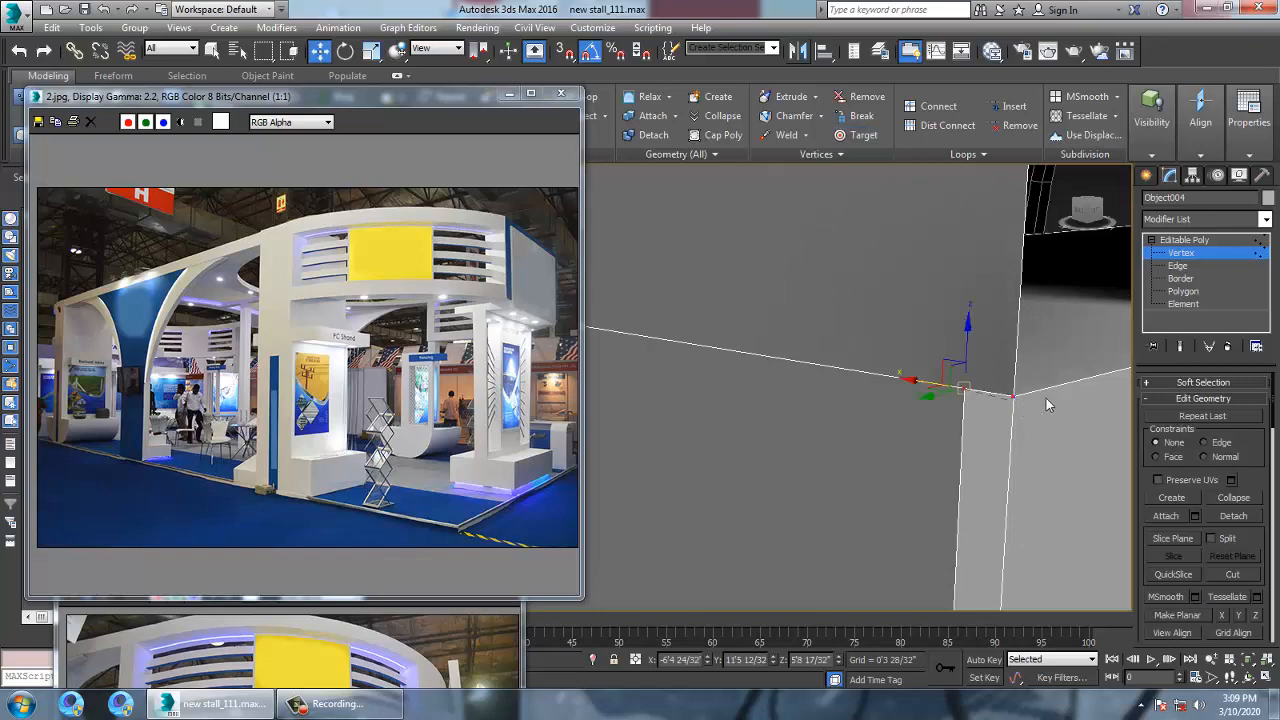
Select the wide polygon face below the window opening of the cloned column and shift it along the X axis
left_click(1180, 266)
left_click(1186, 291)
left_click(886, 302)
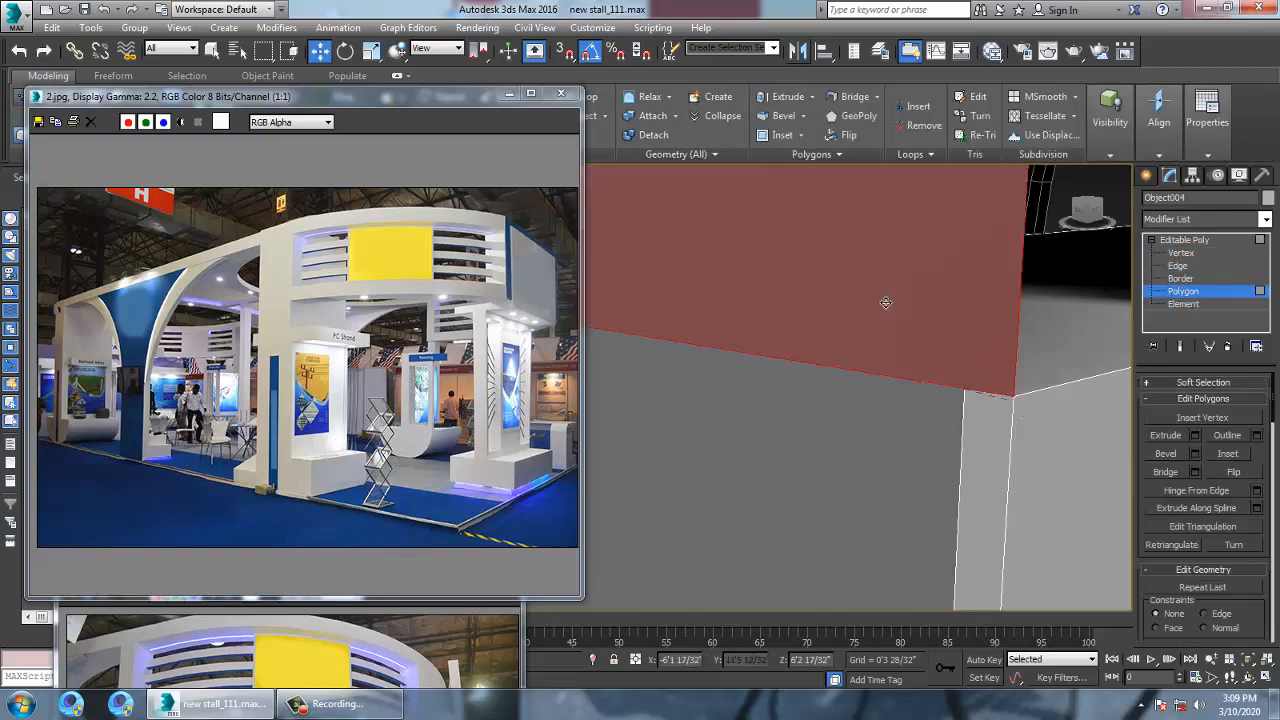
middle_click_drag(906, 313, 795, 538, "alt")
scroll(784, 405, "up", 3)
left_click(768, 443)
left_click(758, 595)
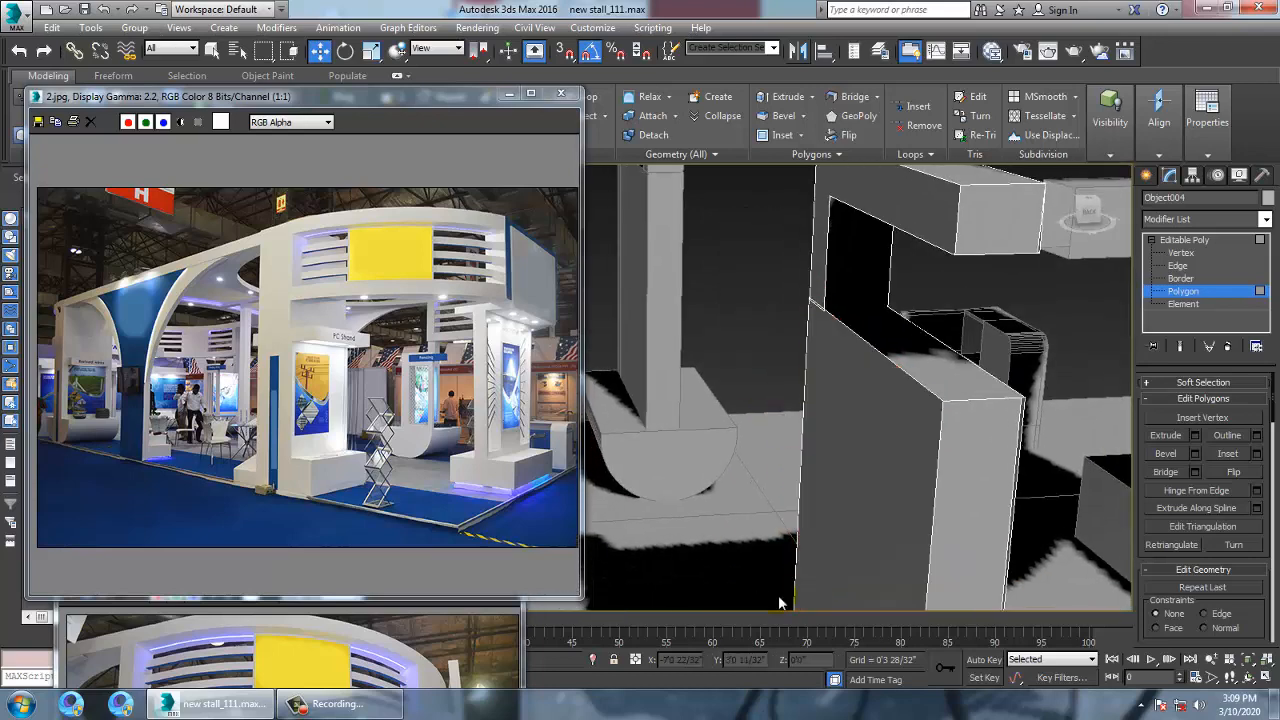
left_click(813, 601)
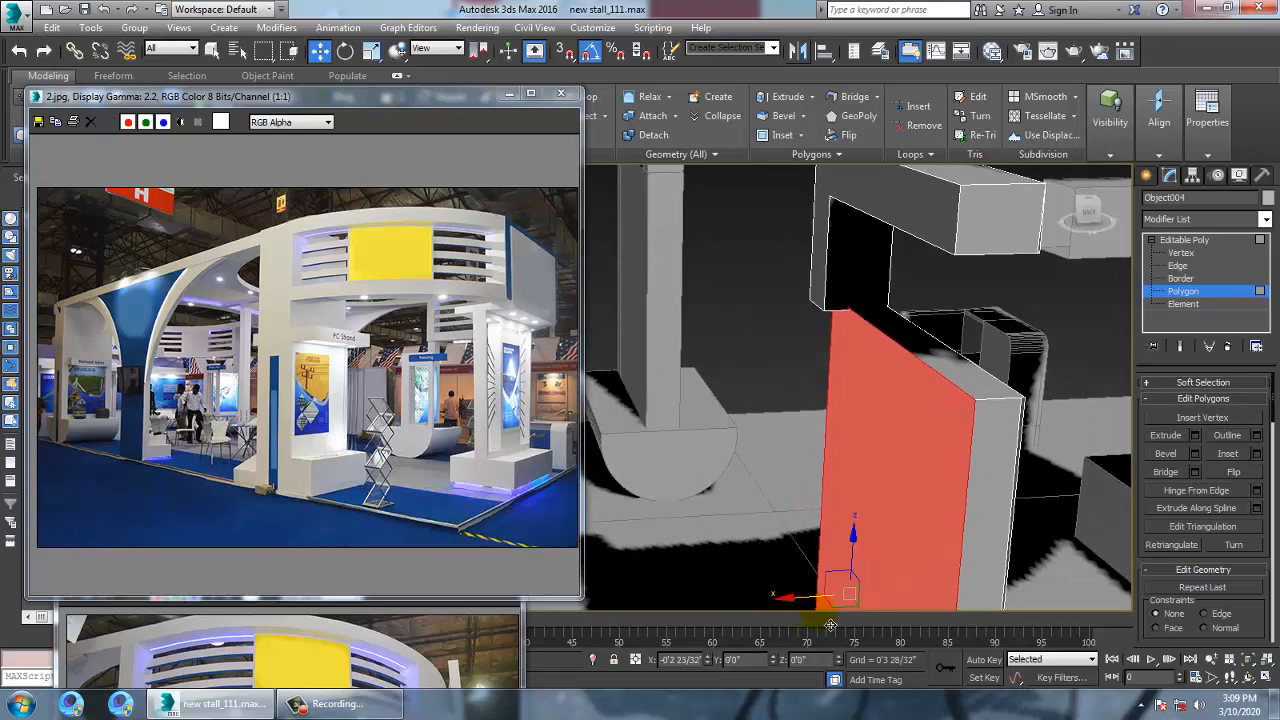
left_click(918, 477)
Connect the horizontal edges of the beam above the window opening with 1 segment
middle_click_drag(932, 487, 969, 423, "alt")
left_click(1177, 266)
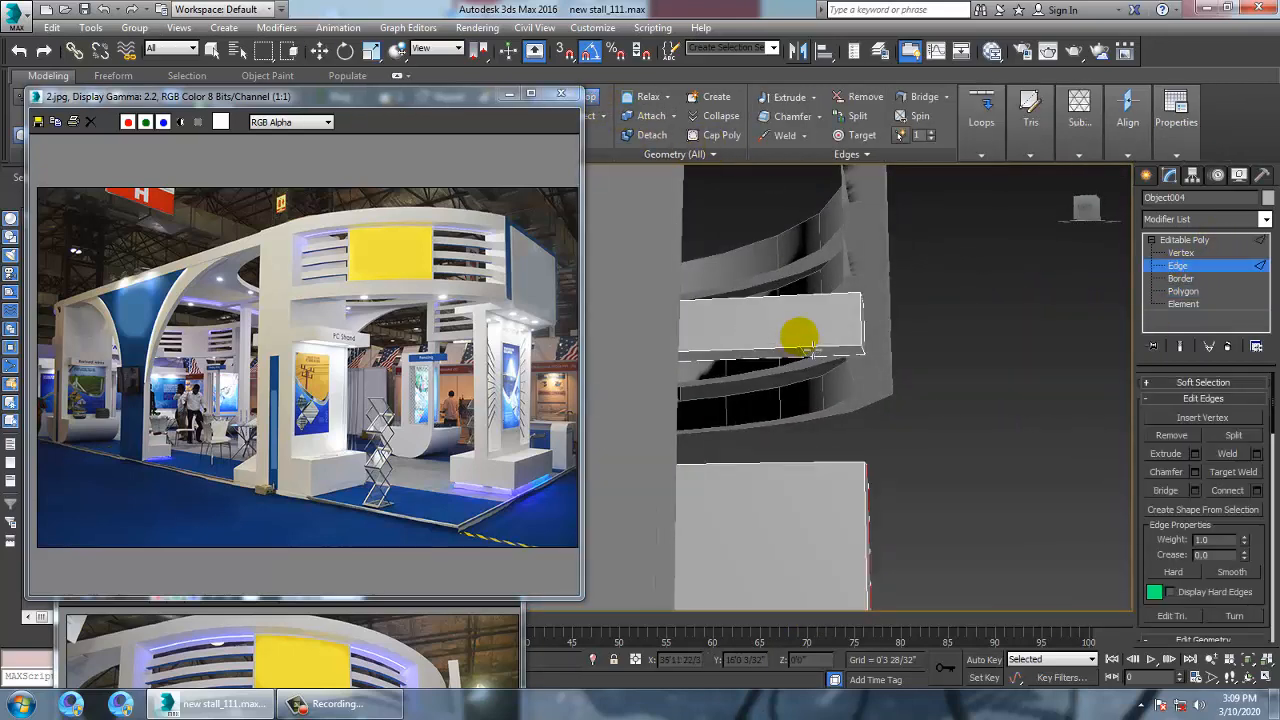
middle_click_drag(813, 352, 897, 414, "alt")
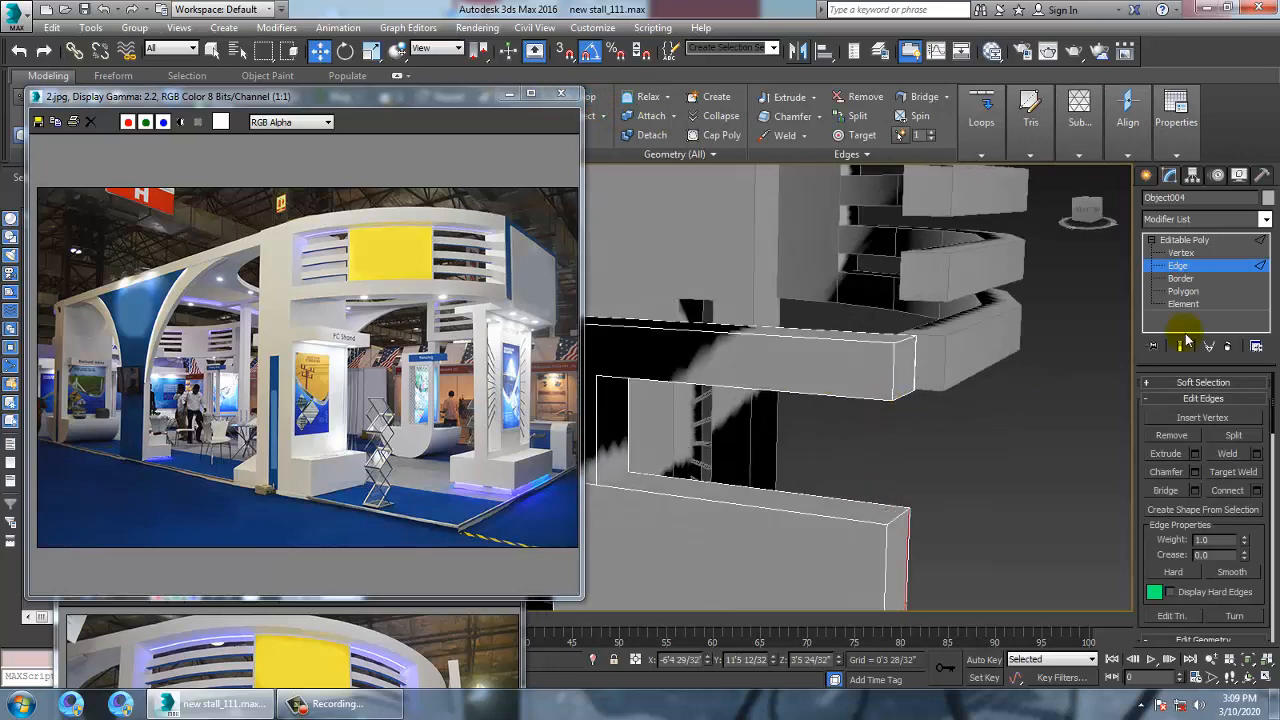
left_click(812, 393)
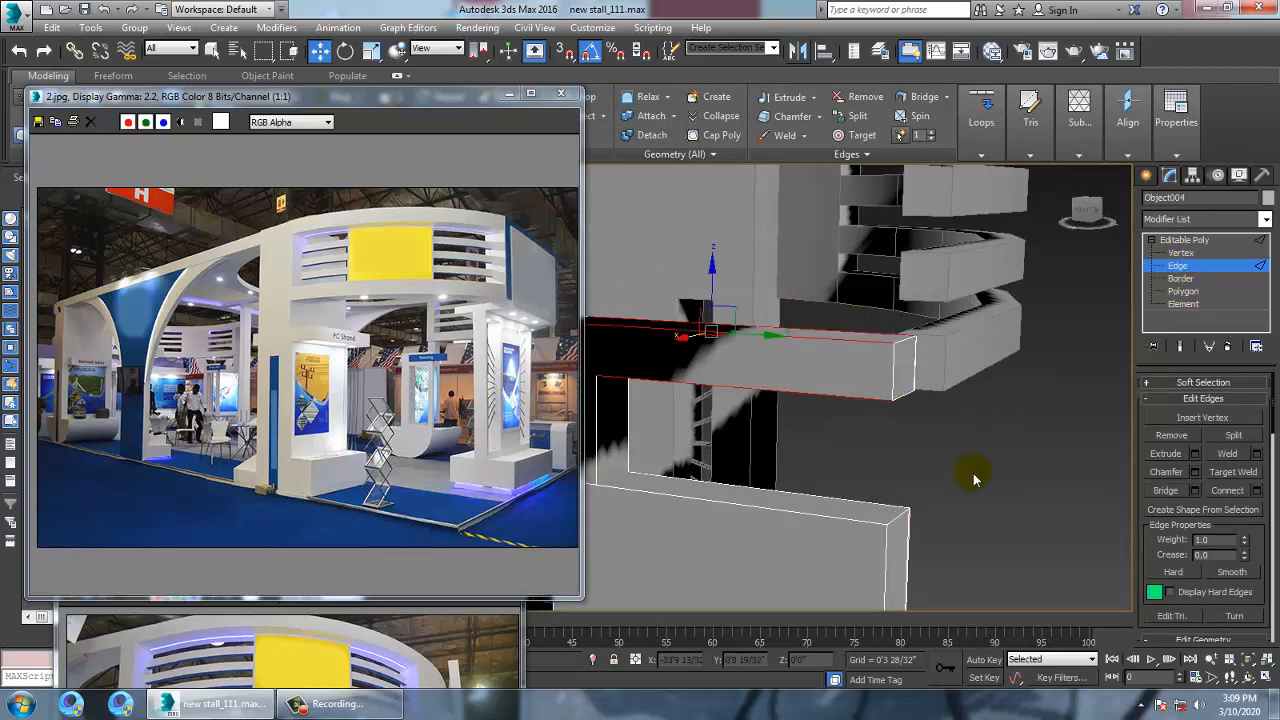
left_click(1257, 491)
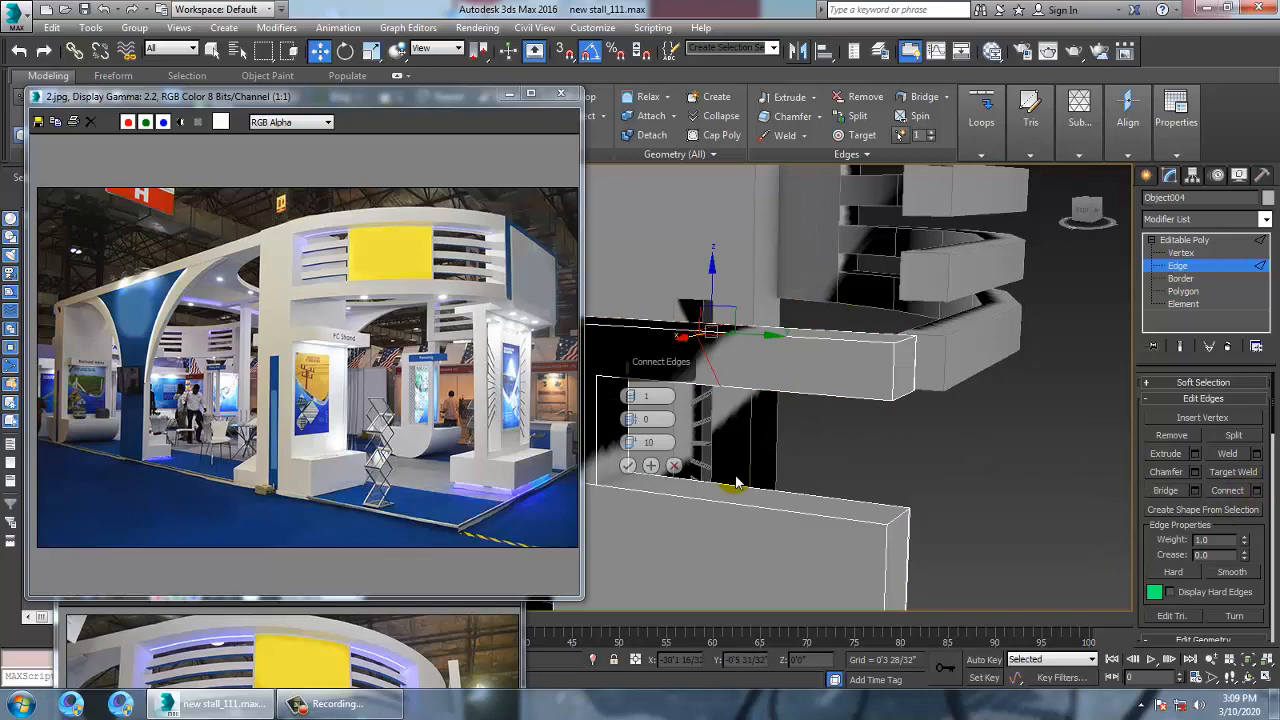
left_click(627, 466)
Move the beam's new edge loop along the Y axis toward its open end, marking off a section about as wide as an upright
scroll(770, 412, "up", 5)
middle_click_drag(766, 406, 757, 309, "alt")
scroll(781, 337, "down", 5)
key("w")
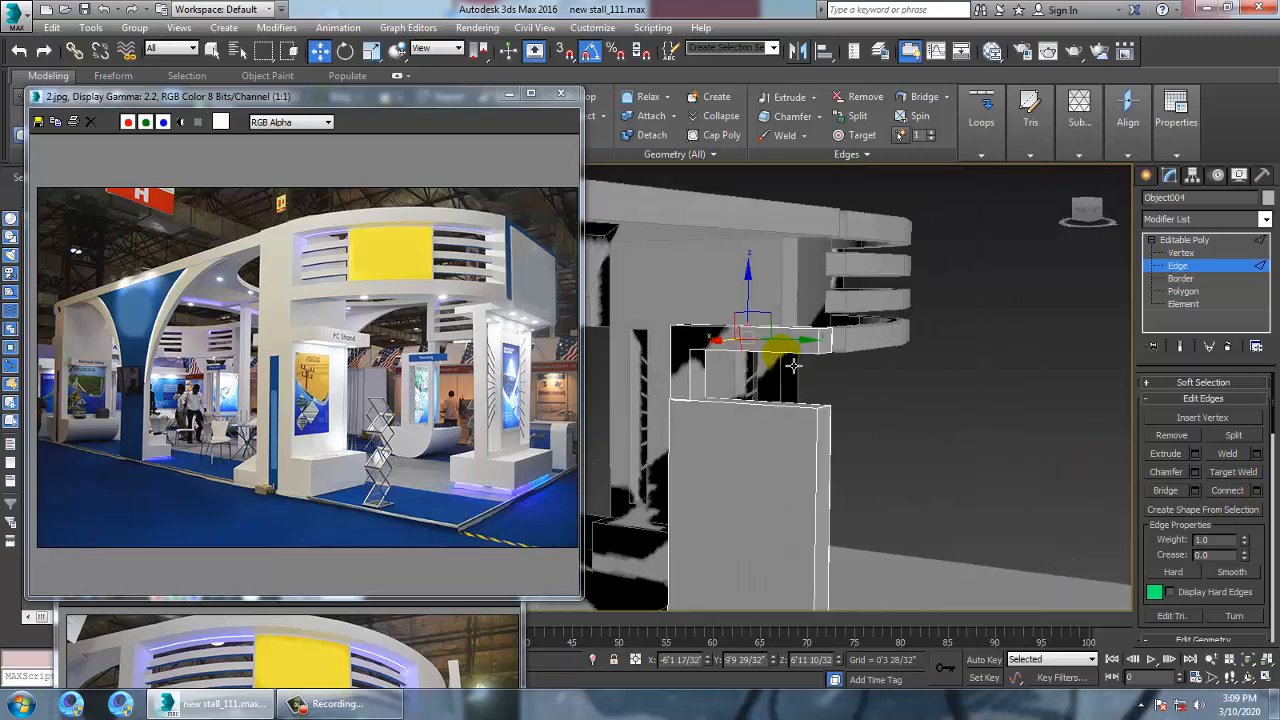
key("r")
key("w")
key("alt+w")
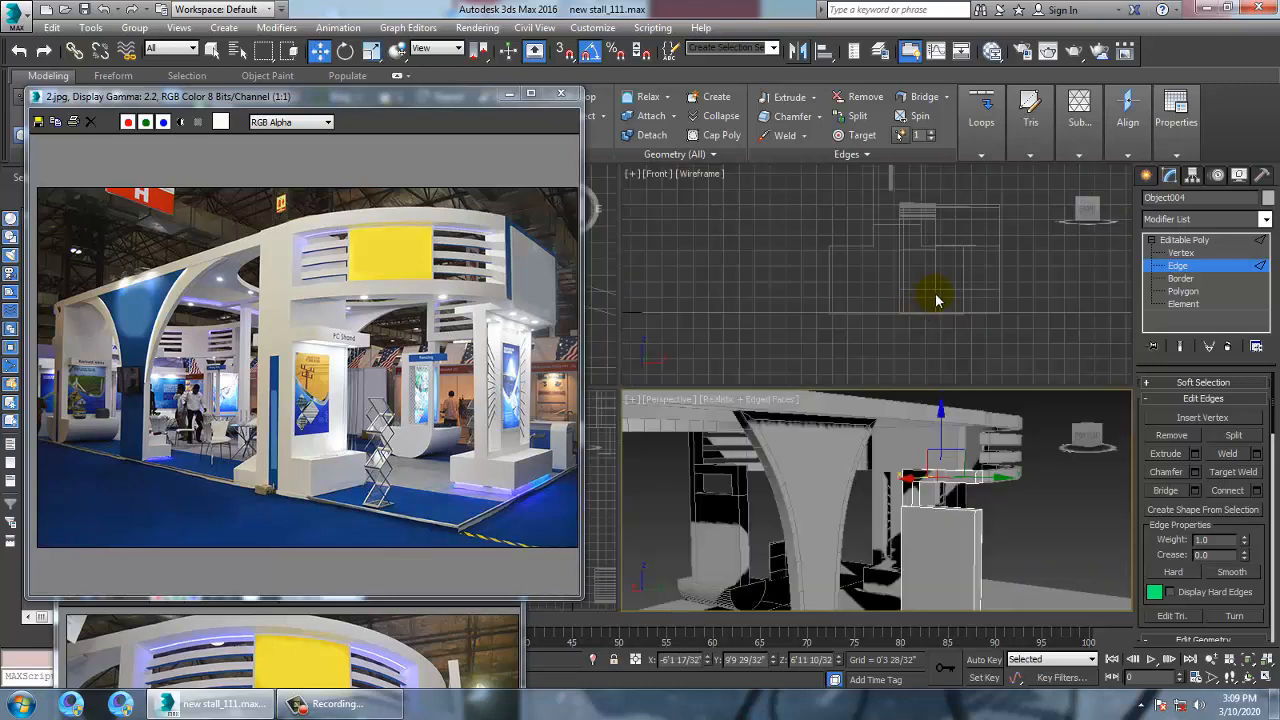
right_click(934, 300)
key("t")
key("alt+w")
scroll(890, 336, "down", 5)
key("alt+w")
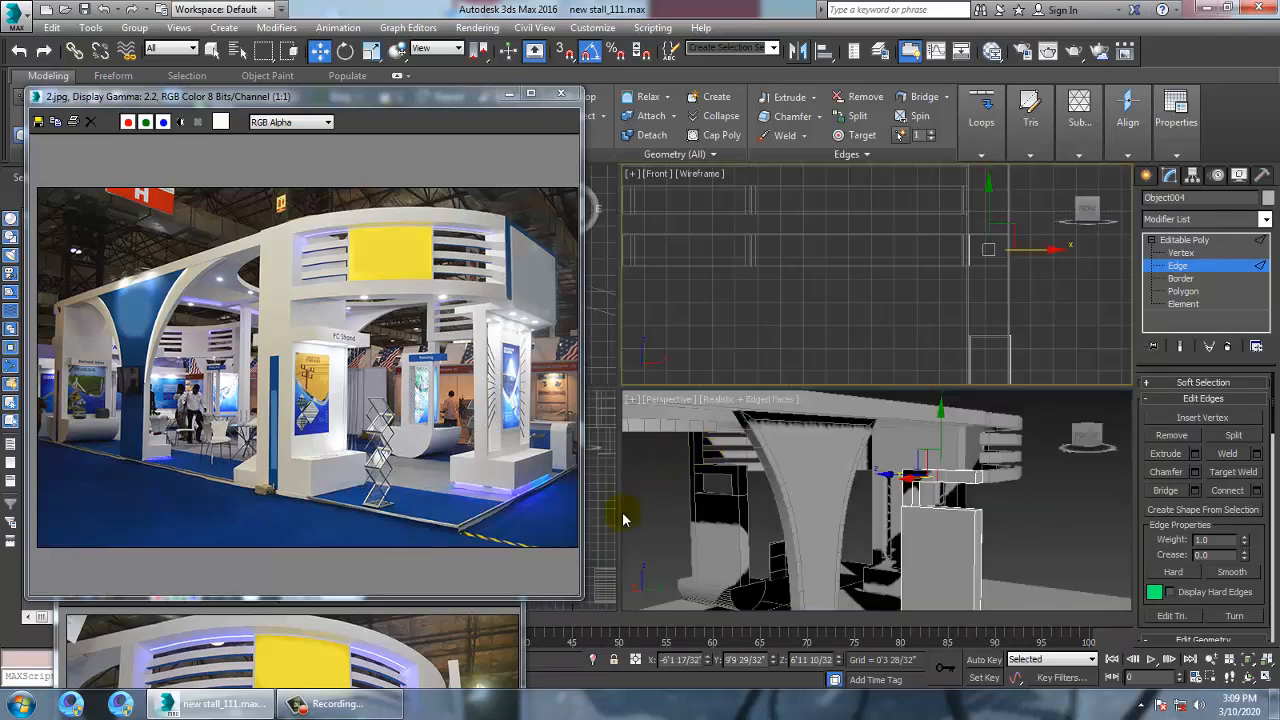
right_click(604, 526)
key("alt+w")
middle_click_drag(800, 470, 852, 456)
scroll(852, 456, "down", 4)
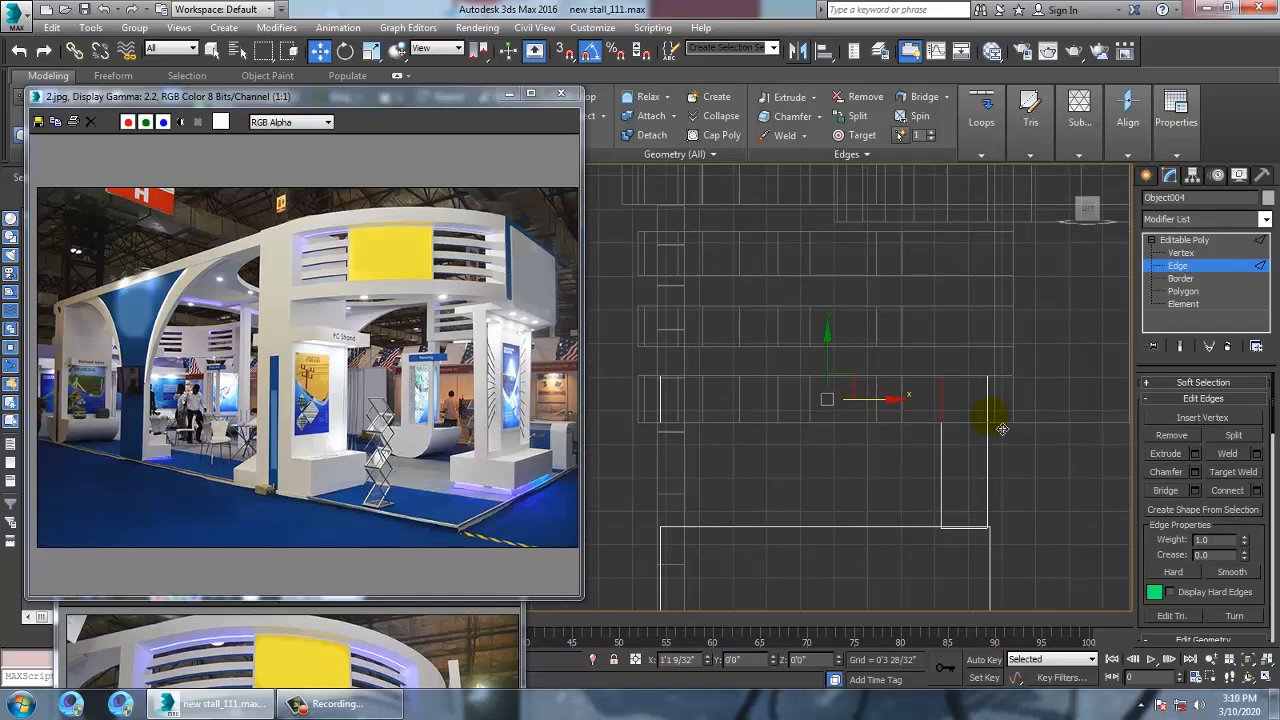
key("alt+w")
right_click(934, 486)
key("alt+w")
middle_click_drag(823, 417, 894, 443, "alt")
scroll(894, 443, "up", 2)
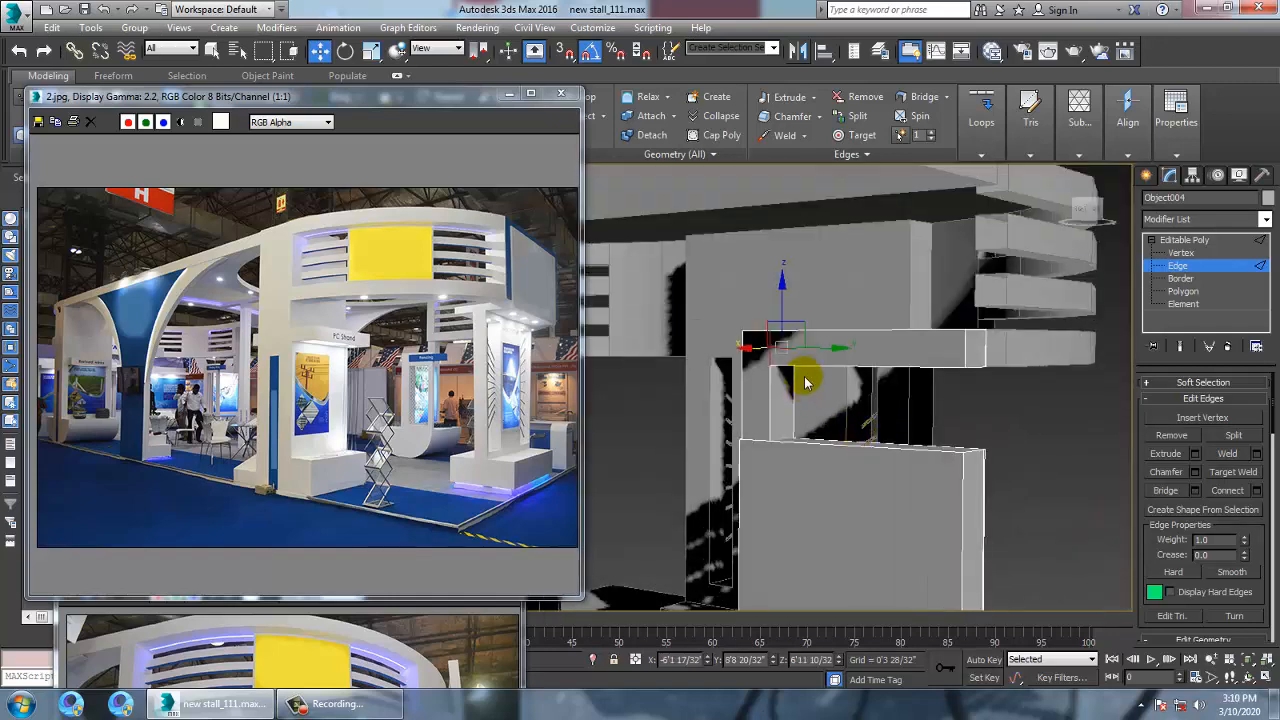
middle_click_drag(987, 402, 950, 446, "alt")
Extrude the underside face at the beam's open end down to the lower block, forming the missing upright
key("4")
left_click(943, 371)
left_click(1195, 435)
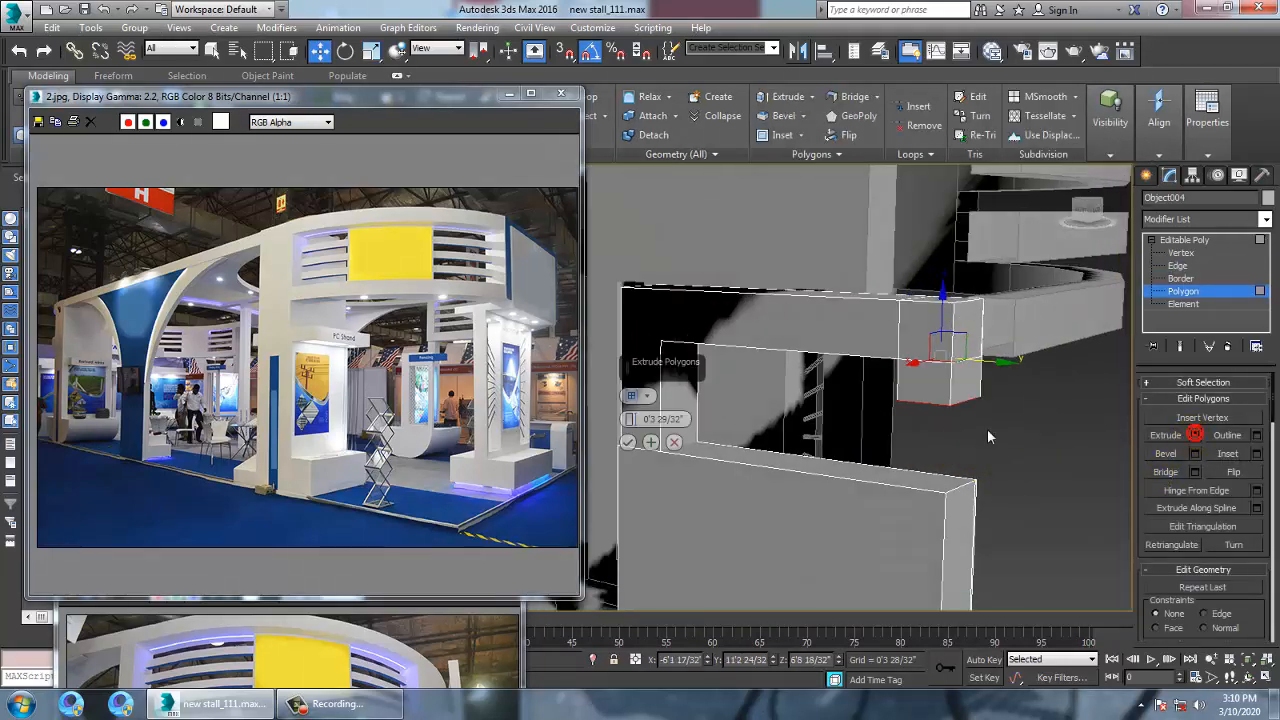
left_click_drag(618, 365, 600, 293)
left_click(628, 442)
scroll(900, 436, "down", 4)
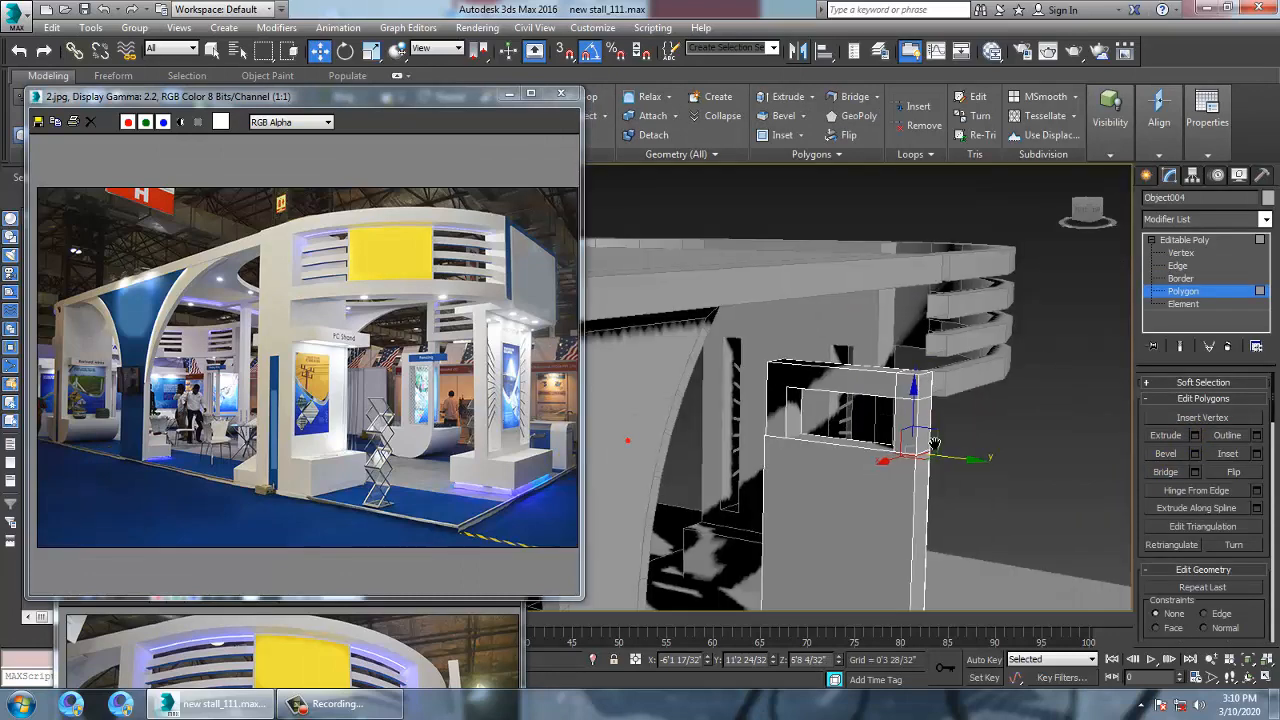
middle_click_drag(900, 436, 936, 428, "alt")
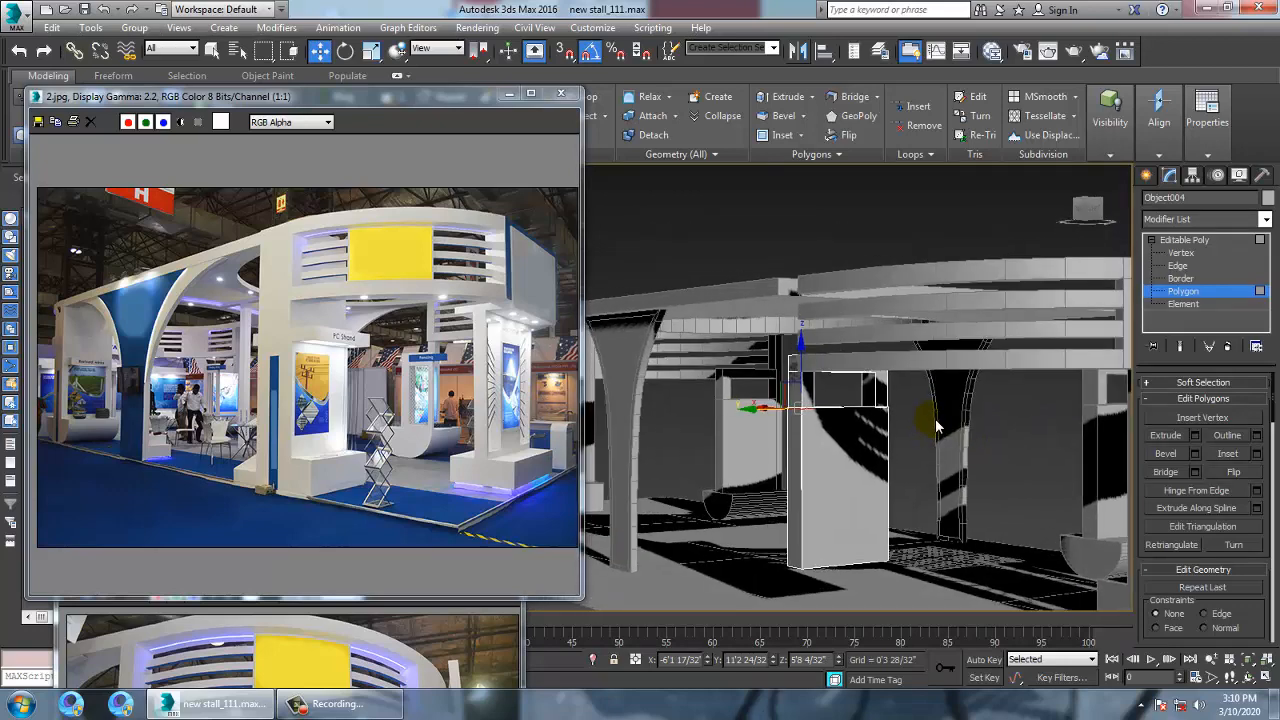
Leave the column's polygon editing and clone the half-round counter Cylinder001 along the Y axis to the new column
left_click(1180, 288)
mouse_move(840, 480)
middle_mouse_down("alt")
mouse_move(837, 466)
mouse_move(864, 475)
middle_mouse_up("alt")
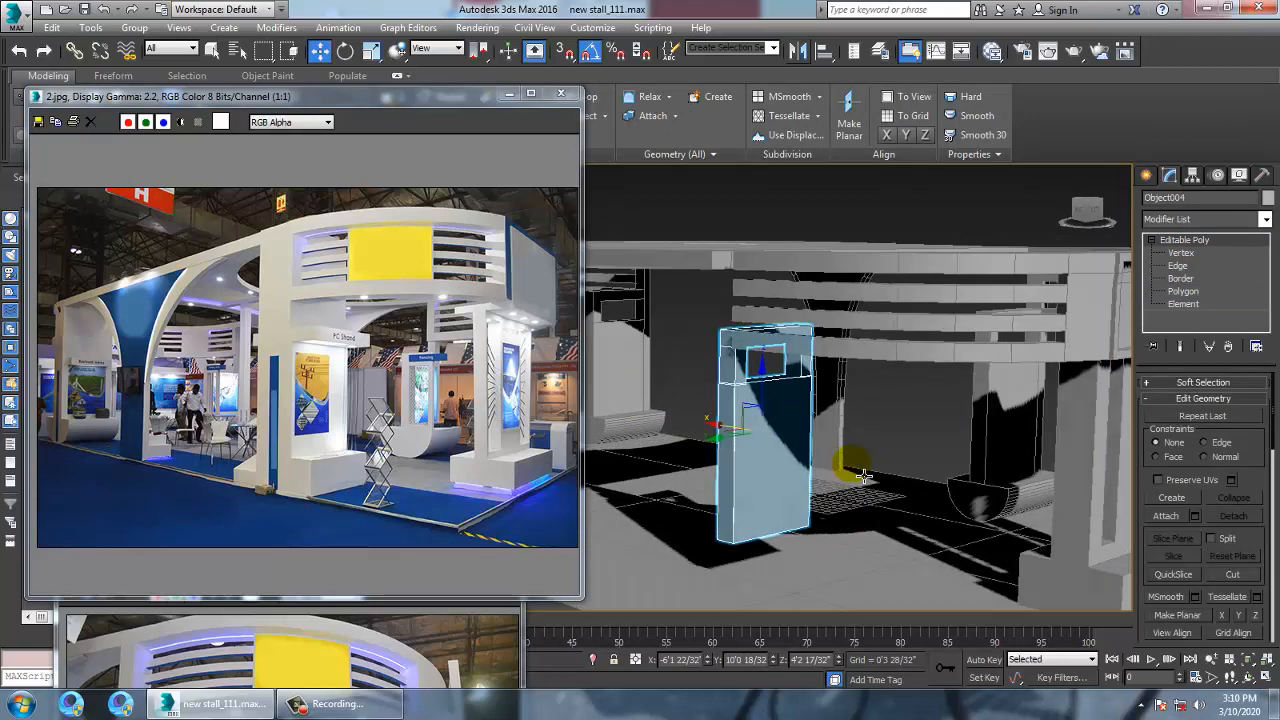
scroll(864, 475, "up", 3)
left_click(1049, 537)
middle_click_drag(1049, 537, 1051, 505, "alt")
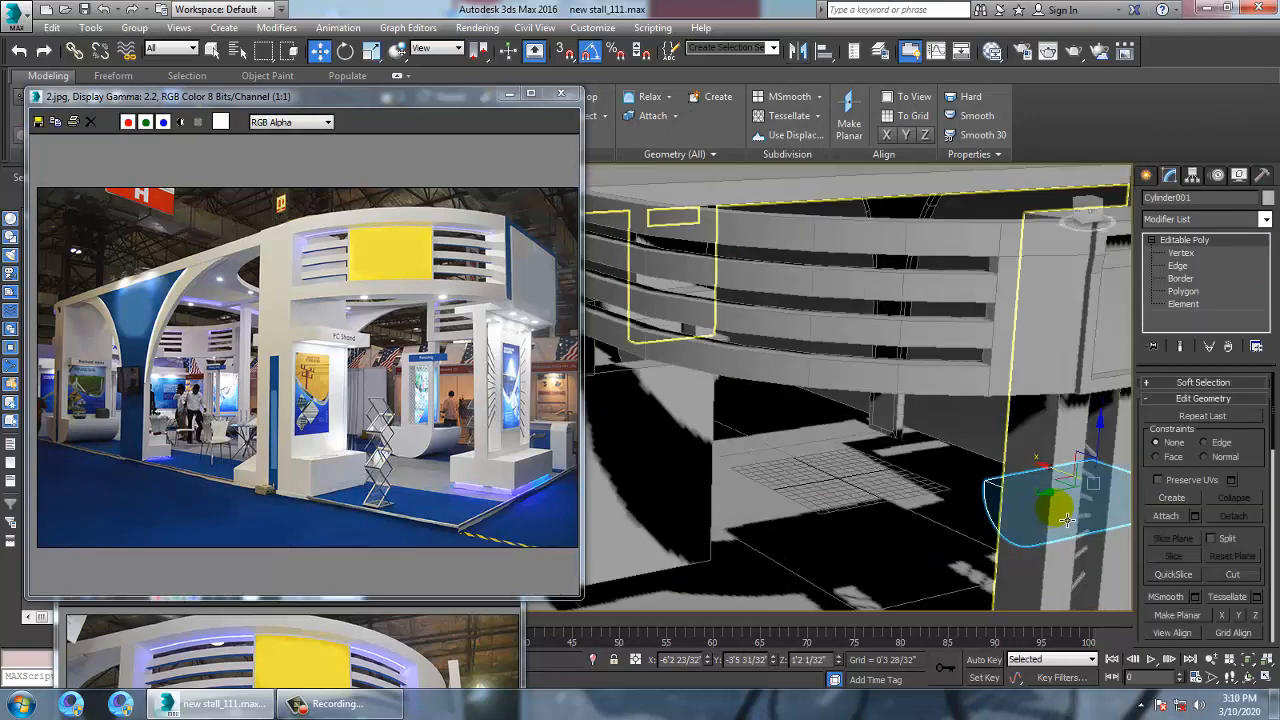
left_click(591, 570)
left_click_drag(591, 570, 638, 566)
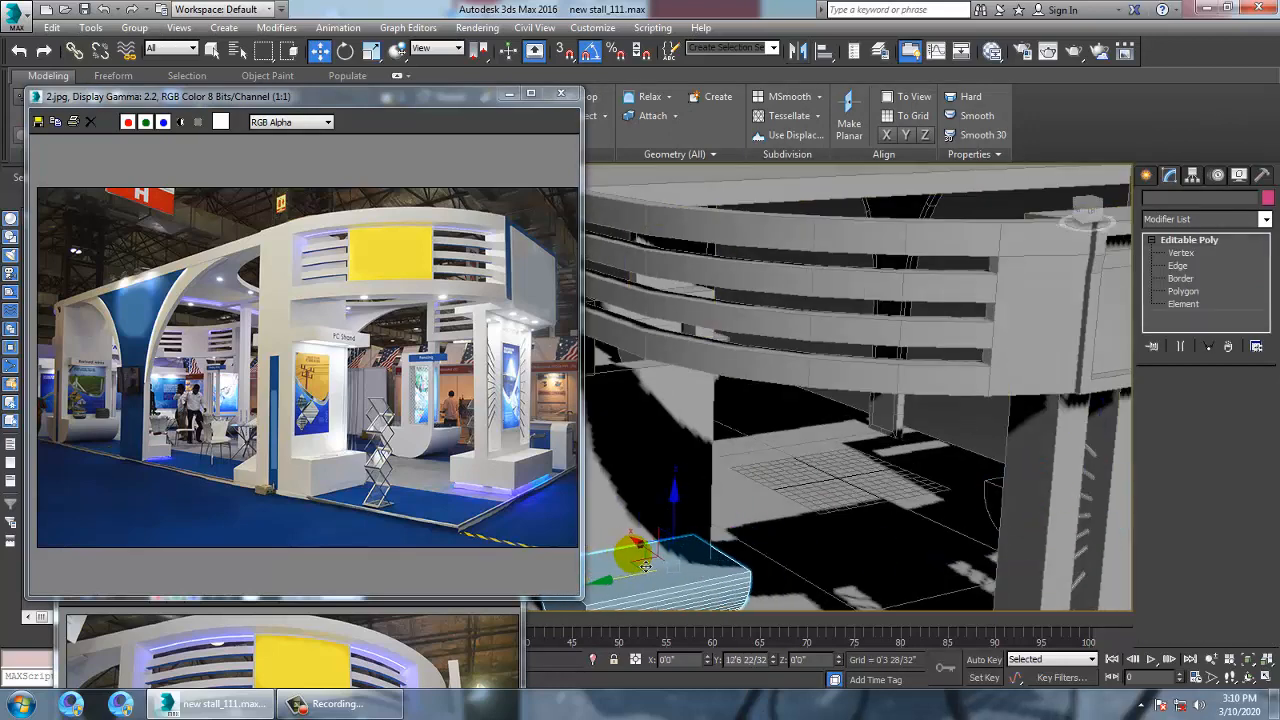
left_click(641, 420)
Extrude the beam's underside face between the two uprights of Object004 down to the sill, filling the window opening
mouse_move(686, 453)
middle_mouse_down()
mouse_move(803, 426)
mouse_move(843, 477)
mouse_move(808, 528)
mouse_move(808, 463)
mouse_move(792, 471)
middle_mouse_up()
scroll(780, 380, "up", 5)
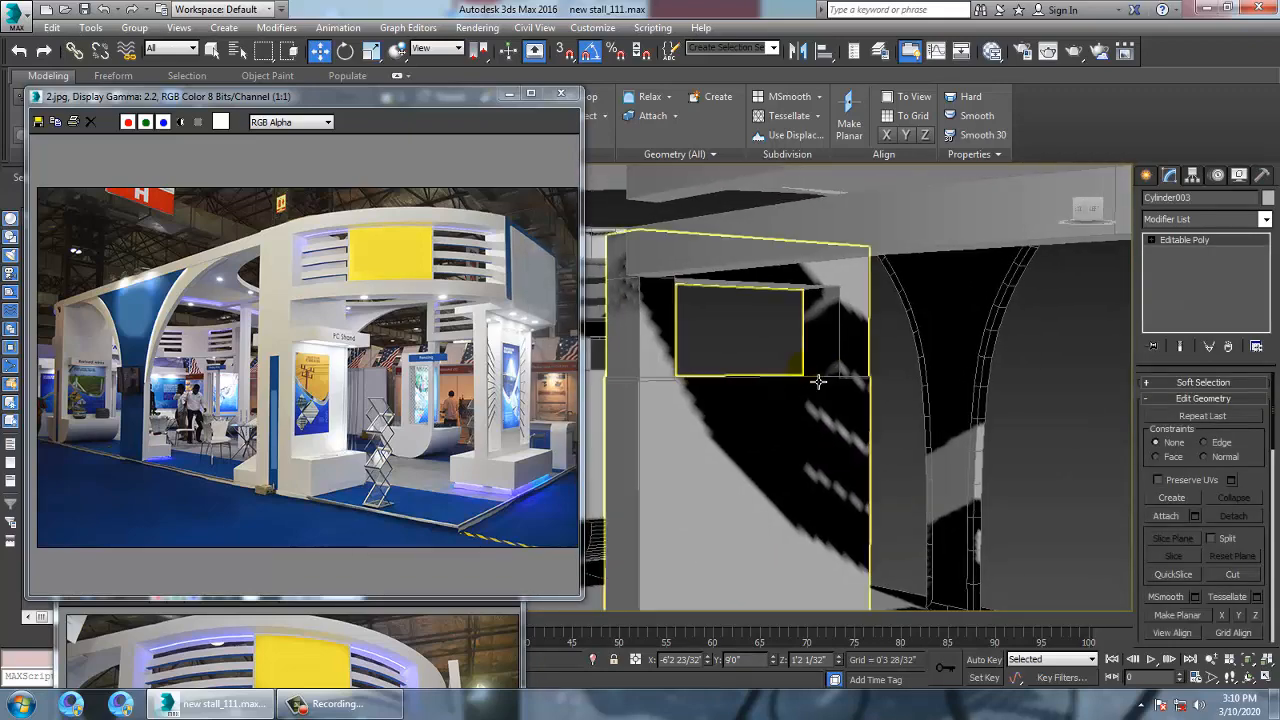
middle_click_drag(785, 352, 805, 275, "alt")
left_click(805, 275)
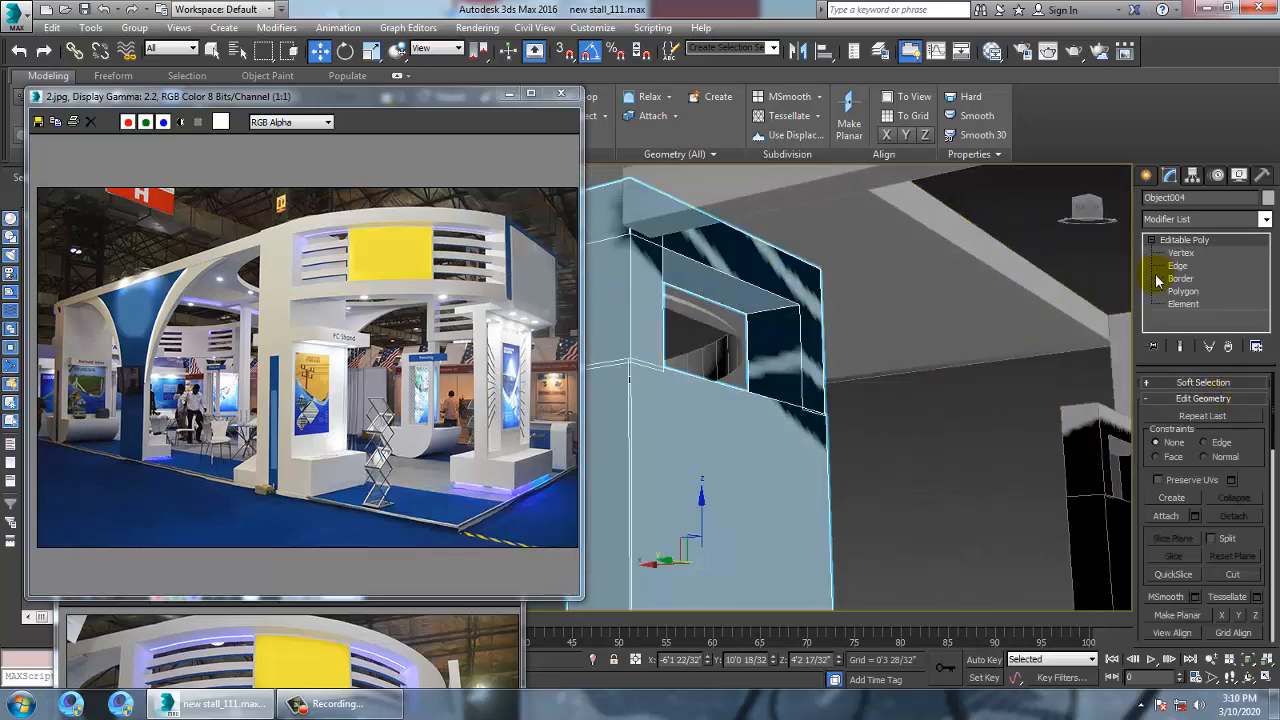
key("4")
left_click(733, 303)
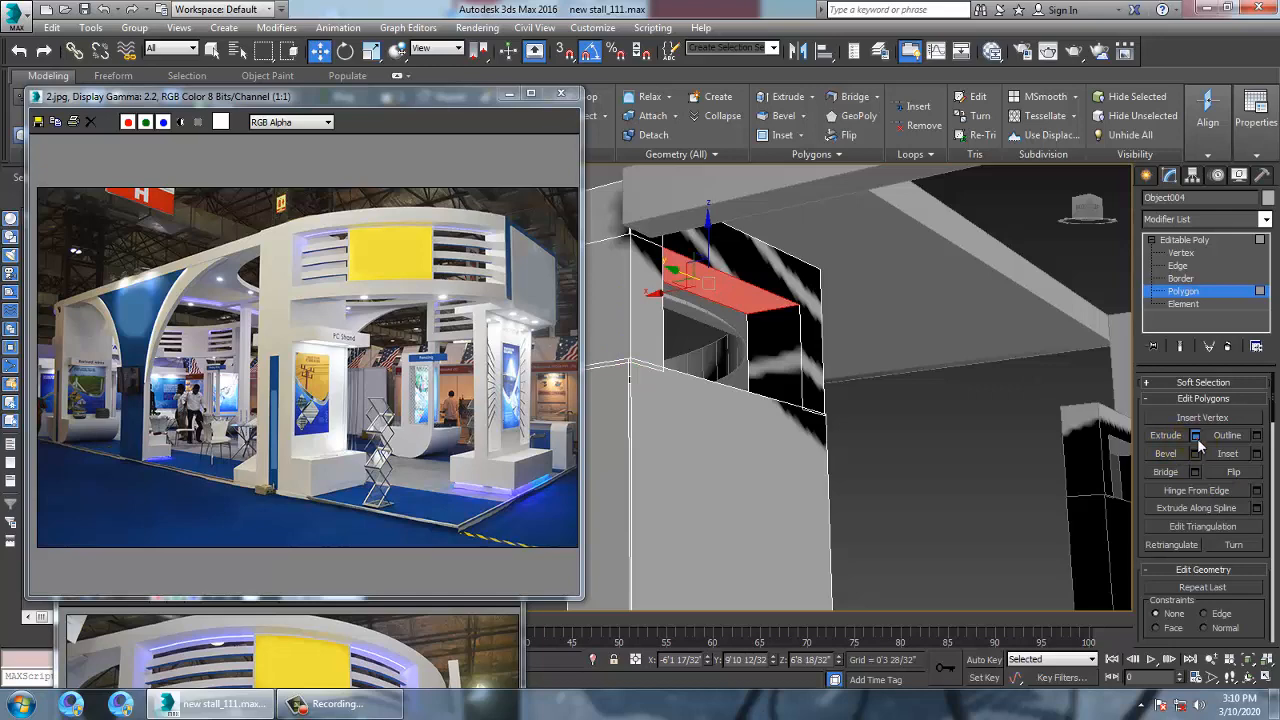
left_click(1196, 437)
middle_click_drag(764, 322, 760, 362, "alt")
left_click(629, 443)
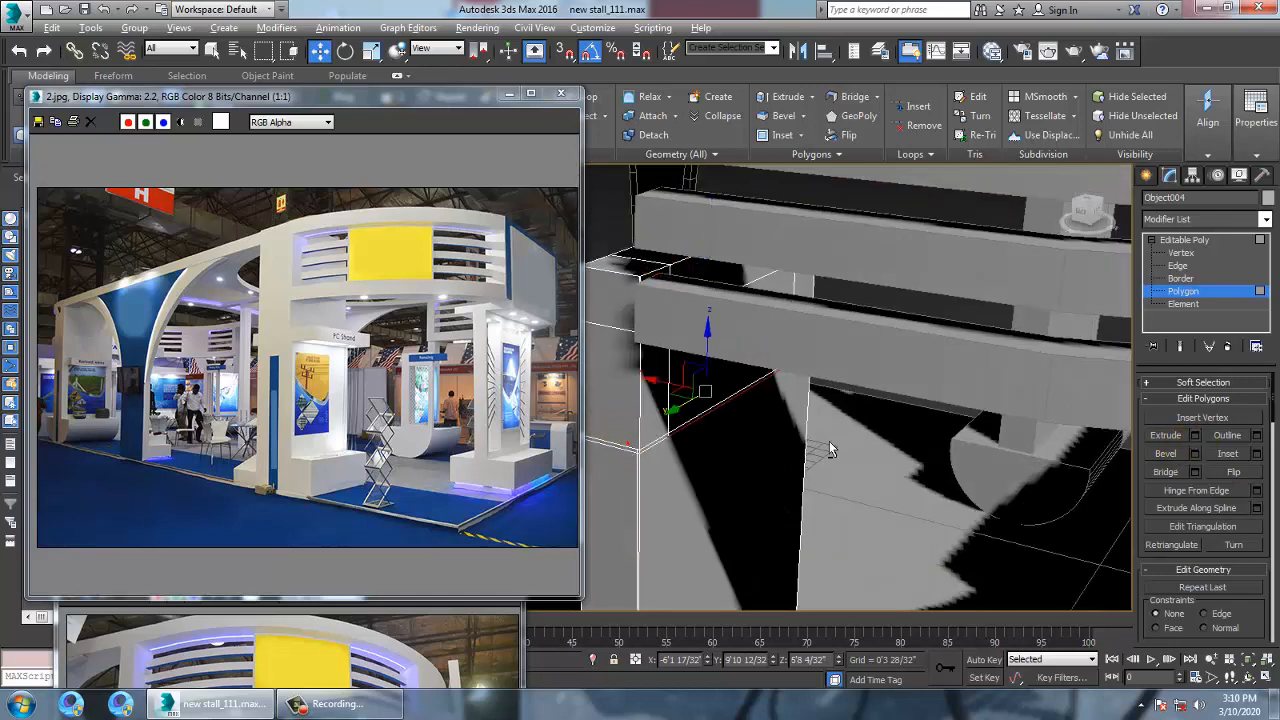
Connect the vertical edges of the column's lower block with 1 segment
middle_click_drag(831, 449, 889, 366, "alt")
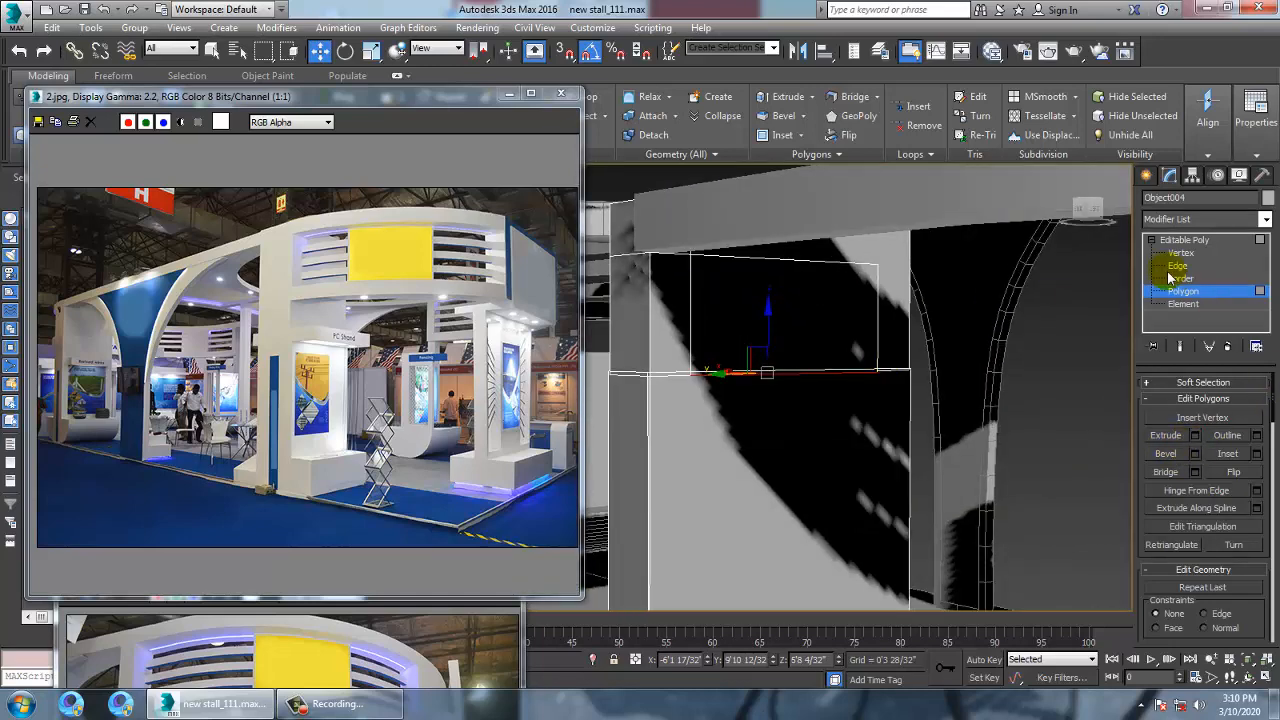
left_click(1177, 266)
middle_click_drag(760, 470, 736, 485, "alt")
left_click(645, 449)
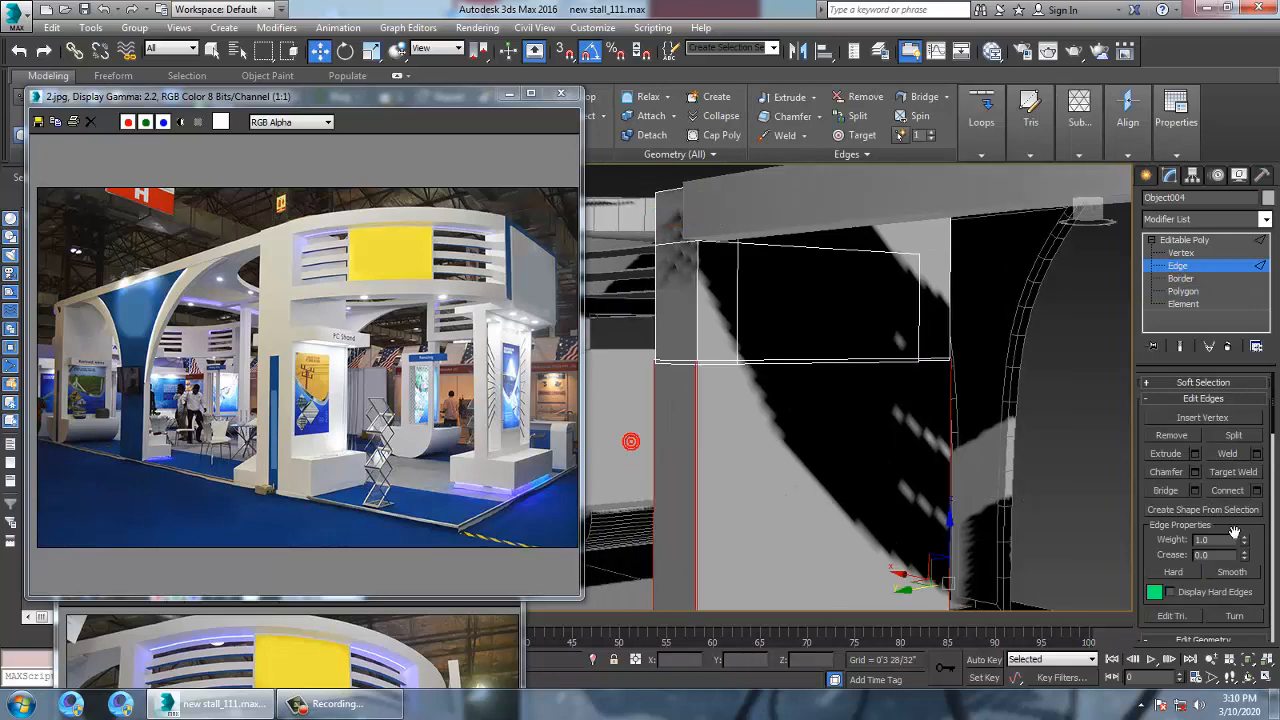
left_click(1256, 490)
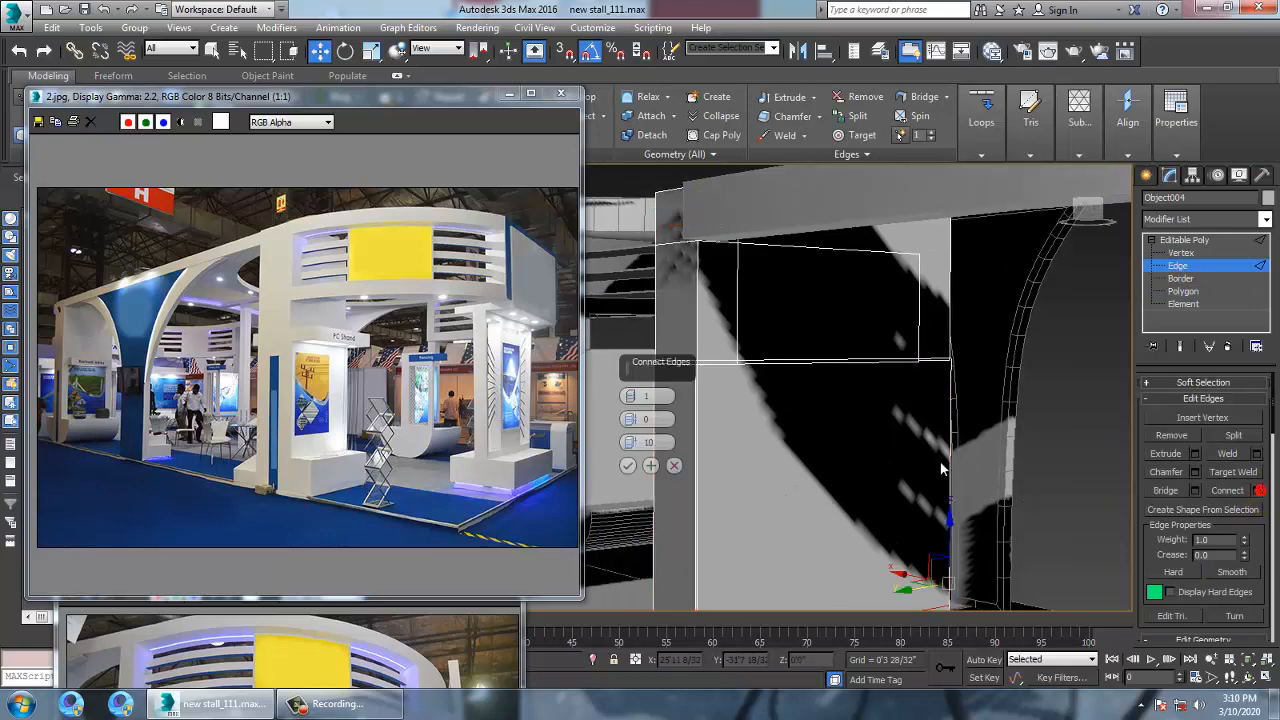
left_click(627, 467)
Raise the new edge loop along the Z axis to 5'3 13/32", just below the sill line
scroll(897, 490, "down", 5)
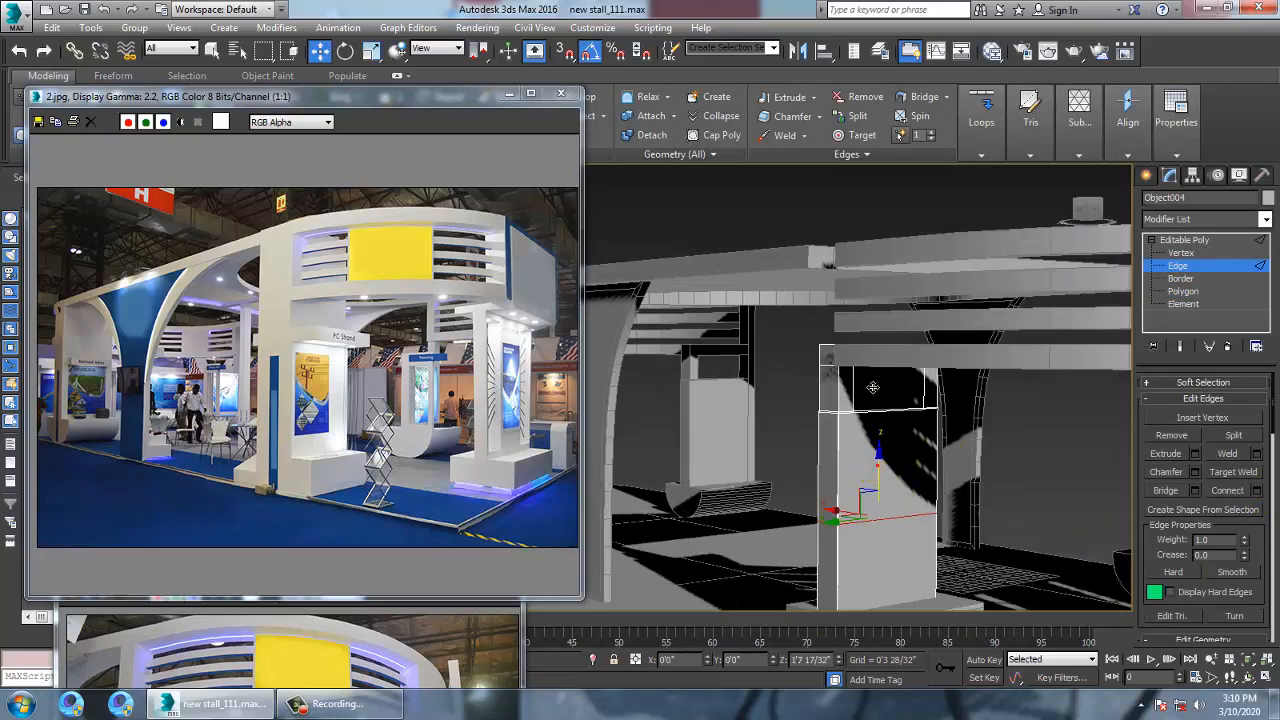
scroll(871, 387, "up", 4)
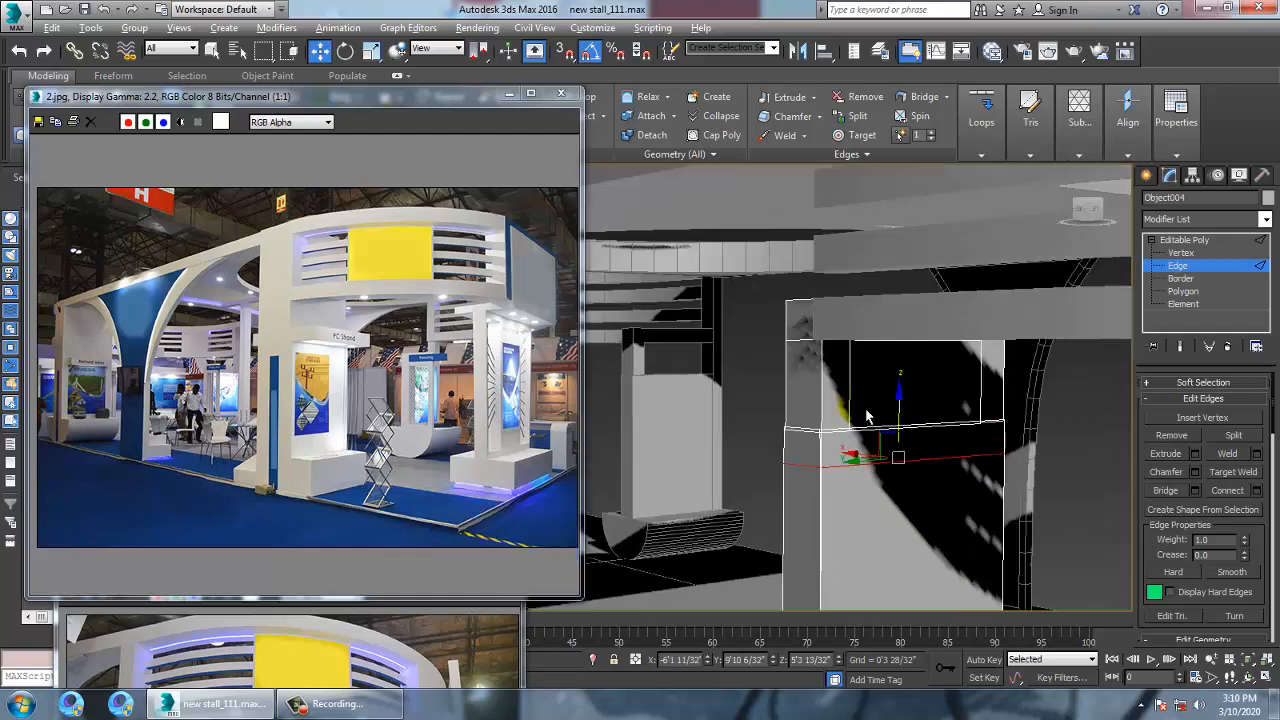
scroll(924, 465, "up", 2)
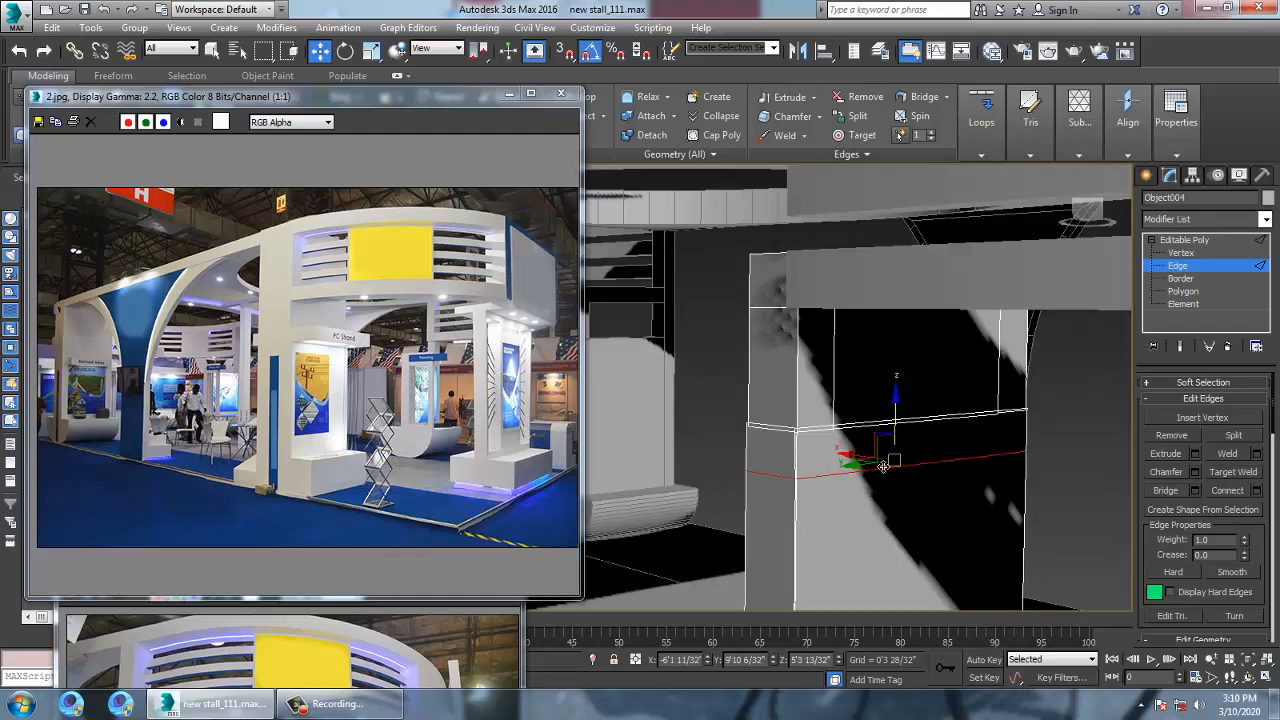
Extrude the wide-side face strip just below the sill line outward to form a projecting canopy
key("4")
left_click(946, 464)
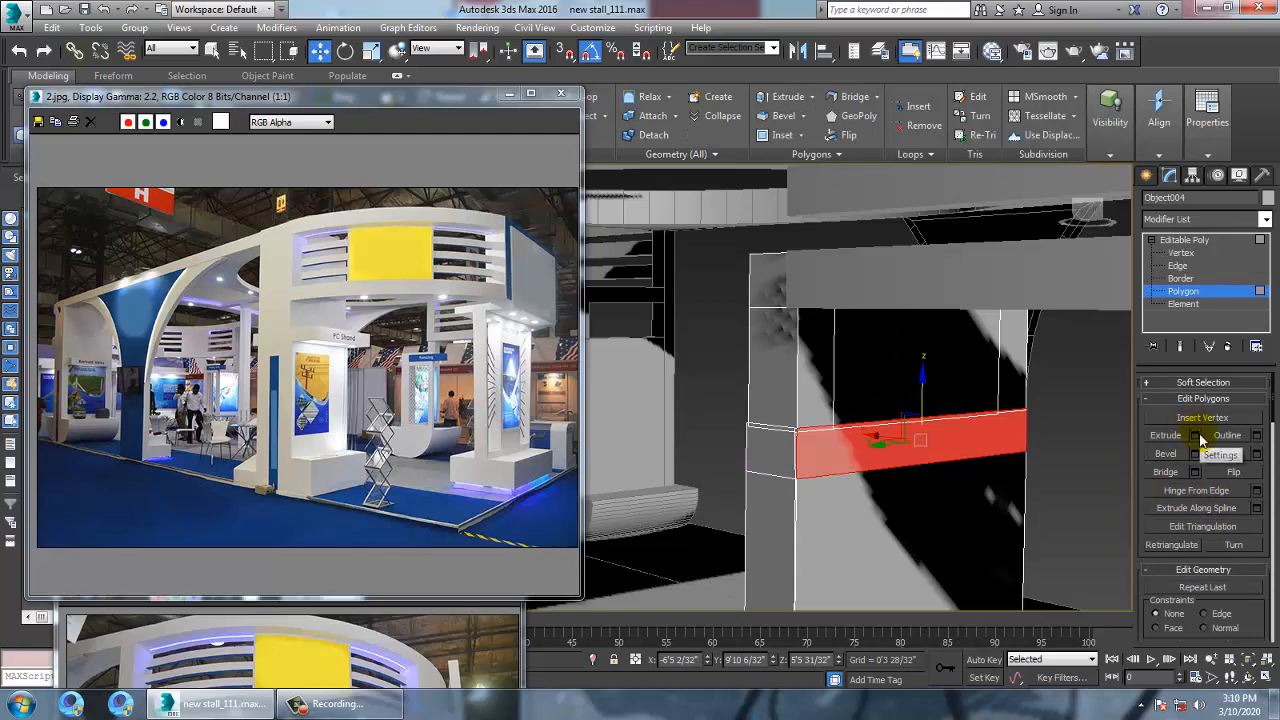
left_click(1197, 436)
left_click(628, 442)
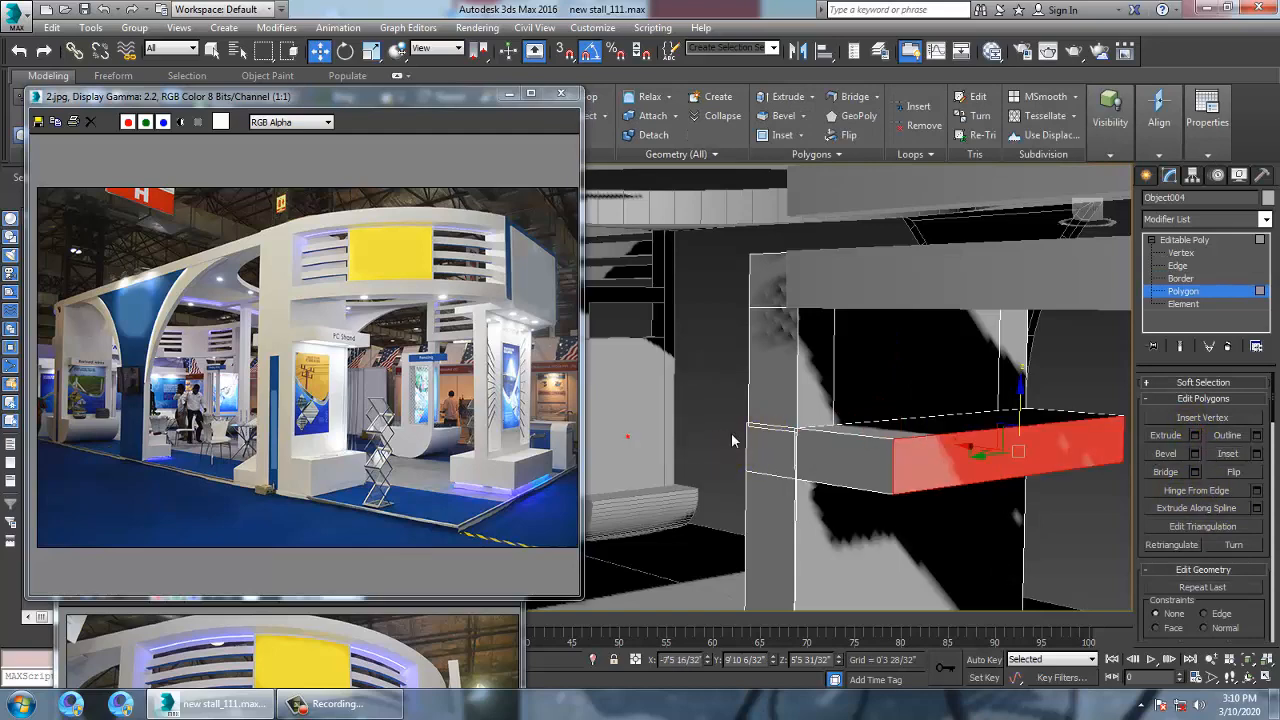
Inset the underside face of the projecting canopy to leave a narrow border
middle_click_drag(771, 409, 916, 476, "alt")
left_click(916, 476)
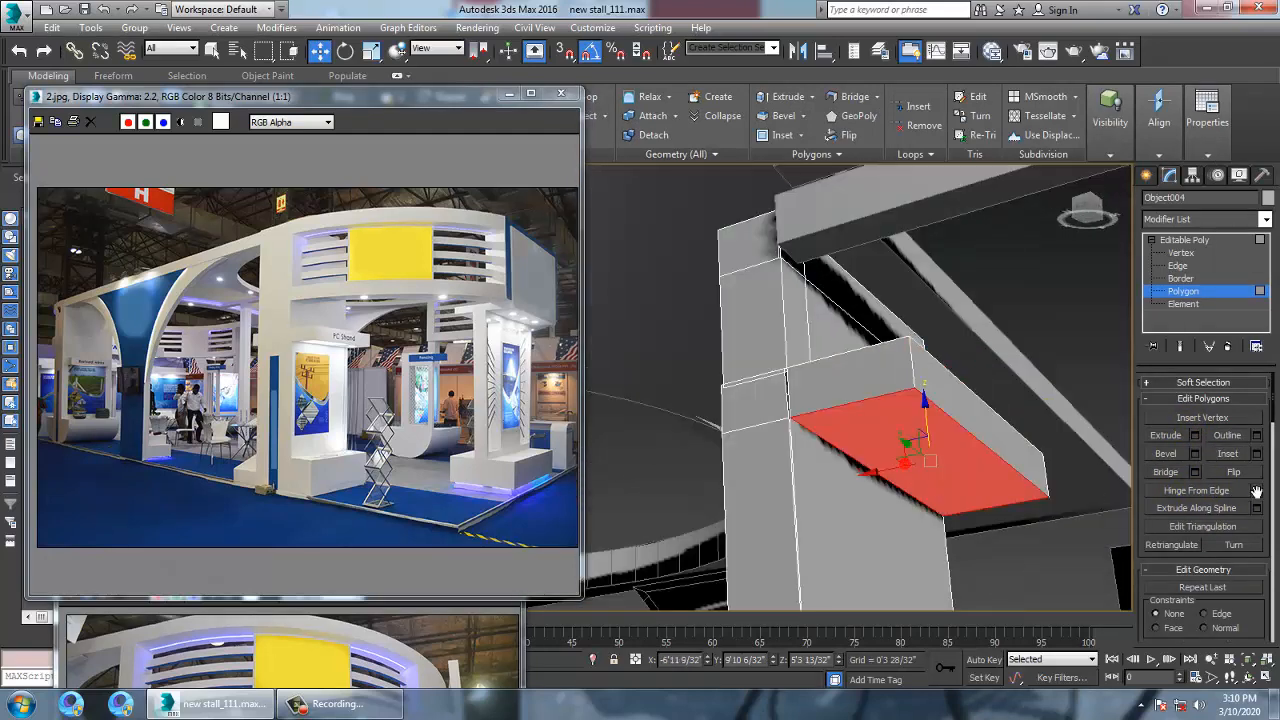
left_click(1257, 454)
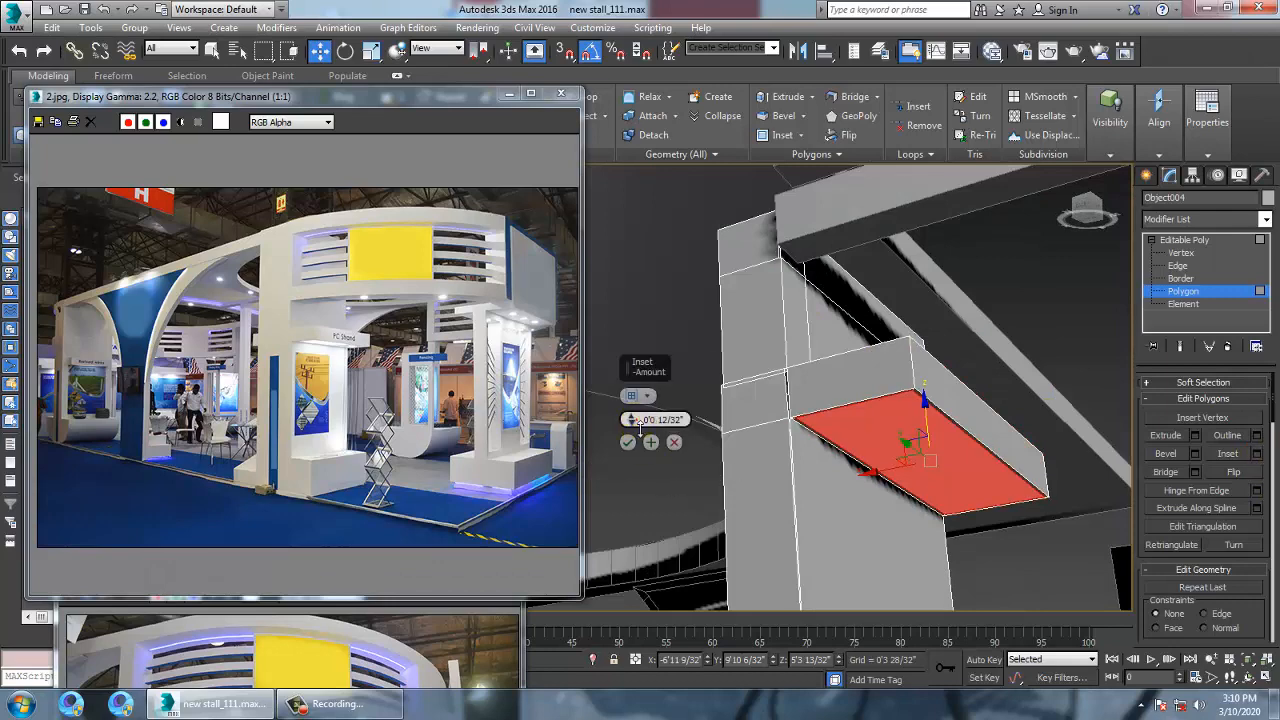
left_click_drag(632, 420, 620, 416)
left_click(628, 443)
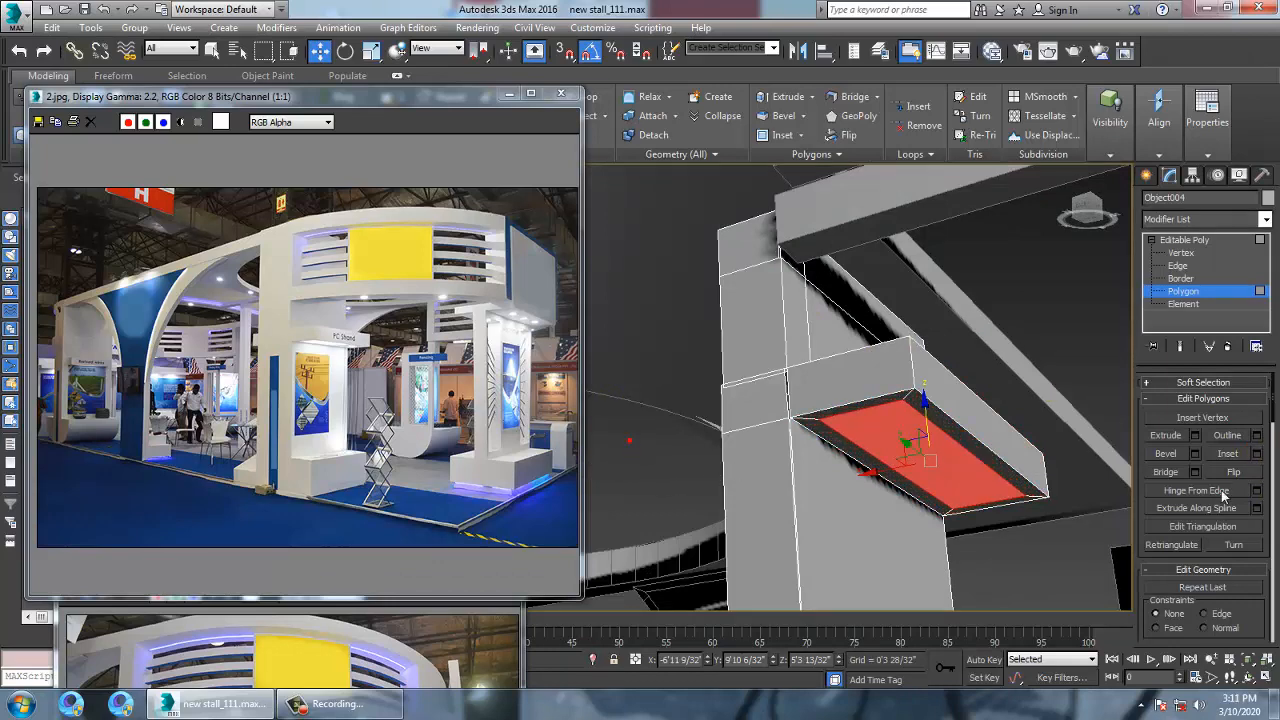
Bevel the inset face upward into the canopy to create a recessed underside
left_click(1196, 454)
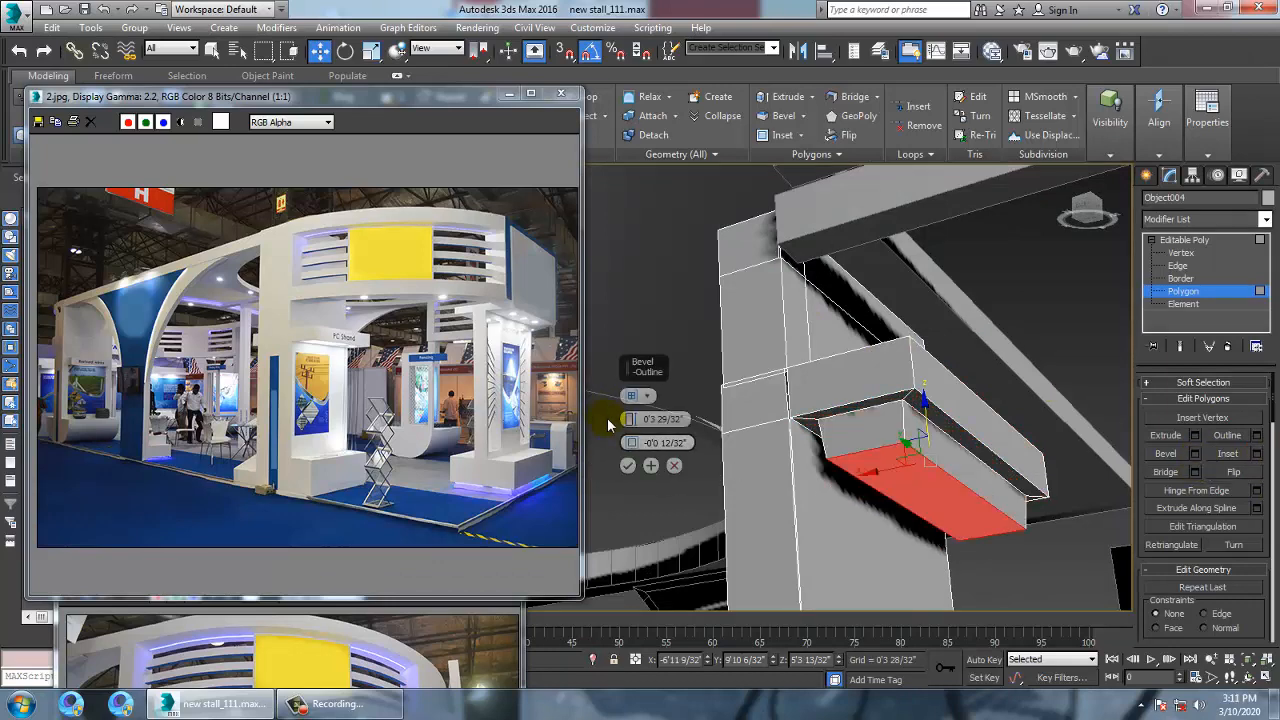
left_click_drag(629, 443, 646, 509)
left_click(628, 465)
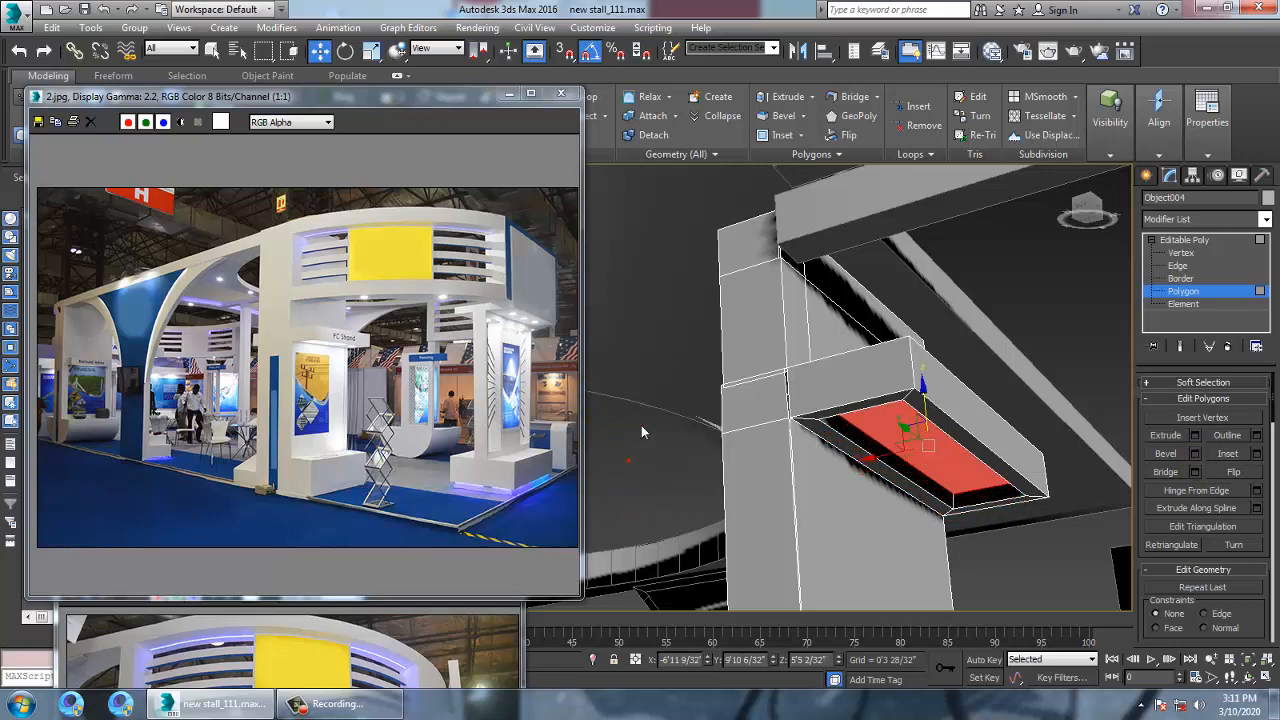
Finish polygon editing on the column and select the curved slatted fascia next to the front sign panel
middle_click_drag(658, 366, 1004, 450, "alt")
scroll(930, 375, "down", 10)
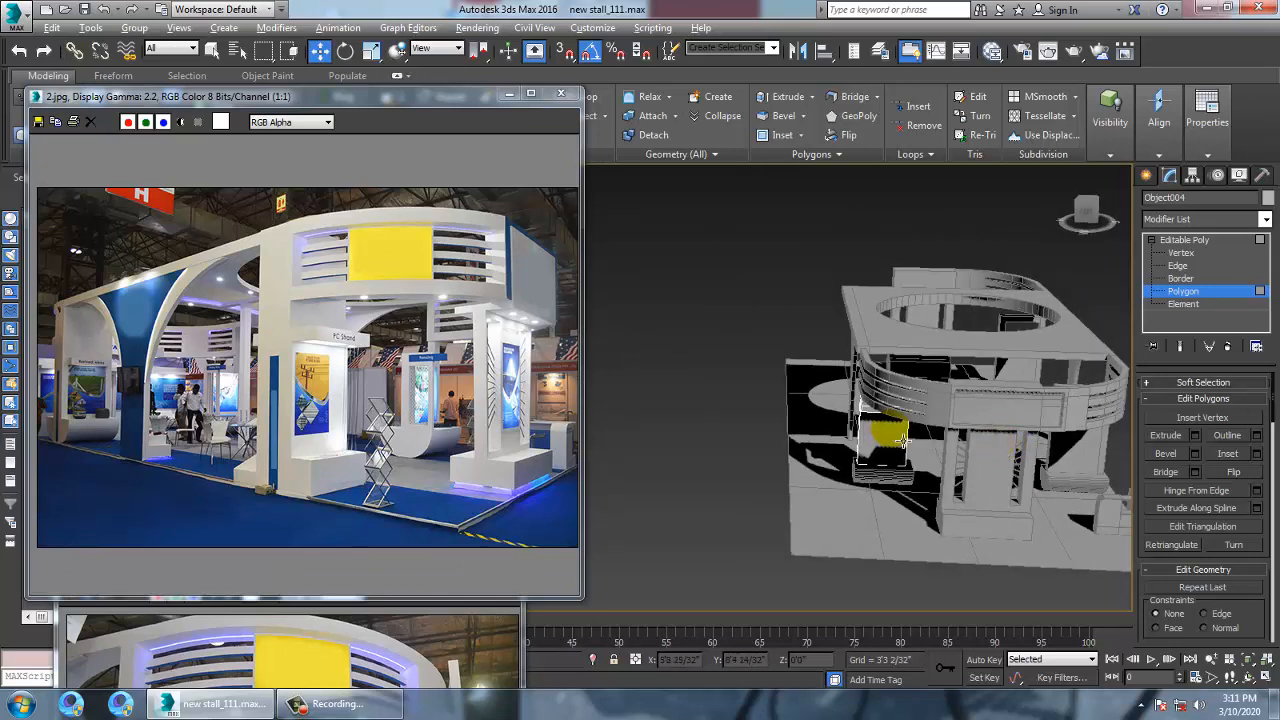
middle_click_drag(903, 441, 860, 440, "alt")
scroll(895, 452, "up", 5)
left_click(730, 370)
left_click(1190, 290)
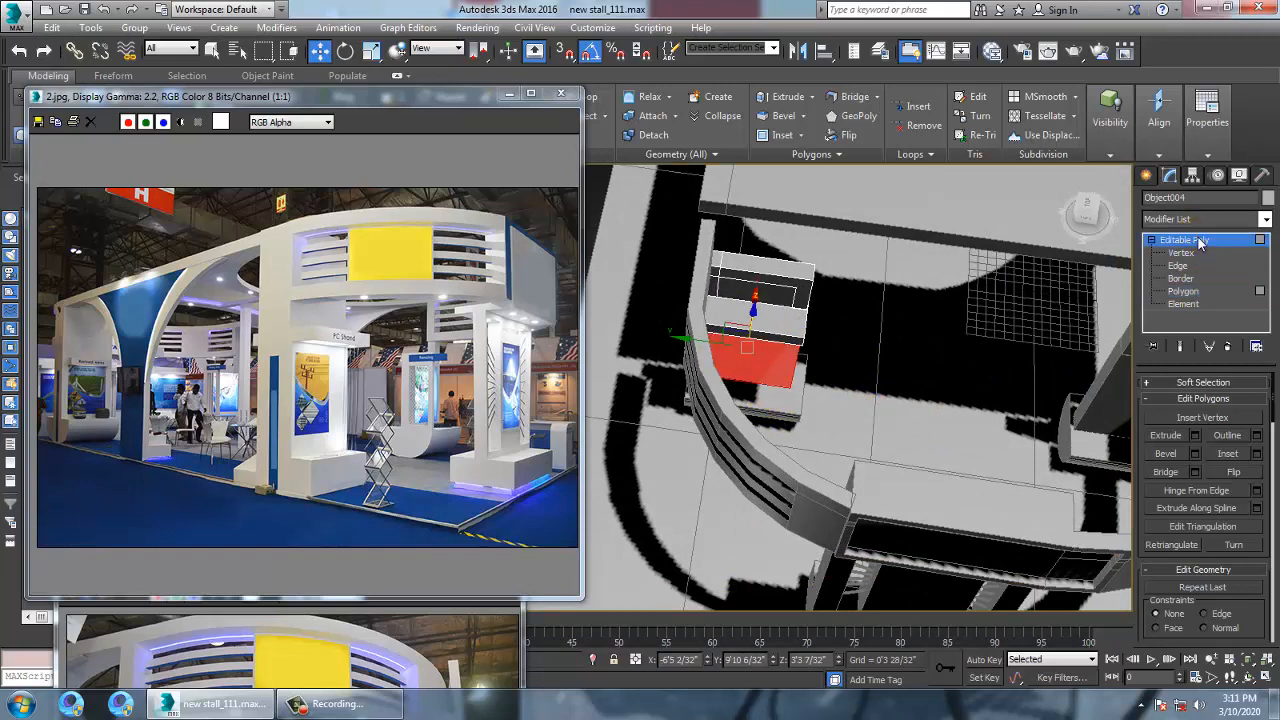
left_click(706, 270, "ctrl")
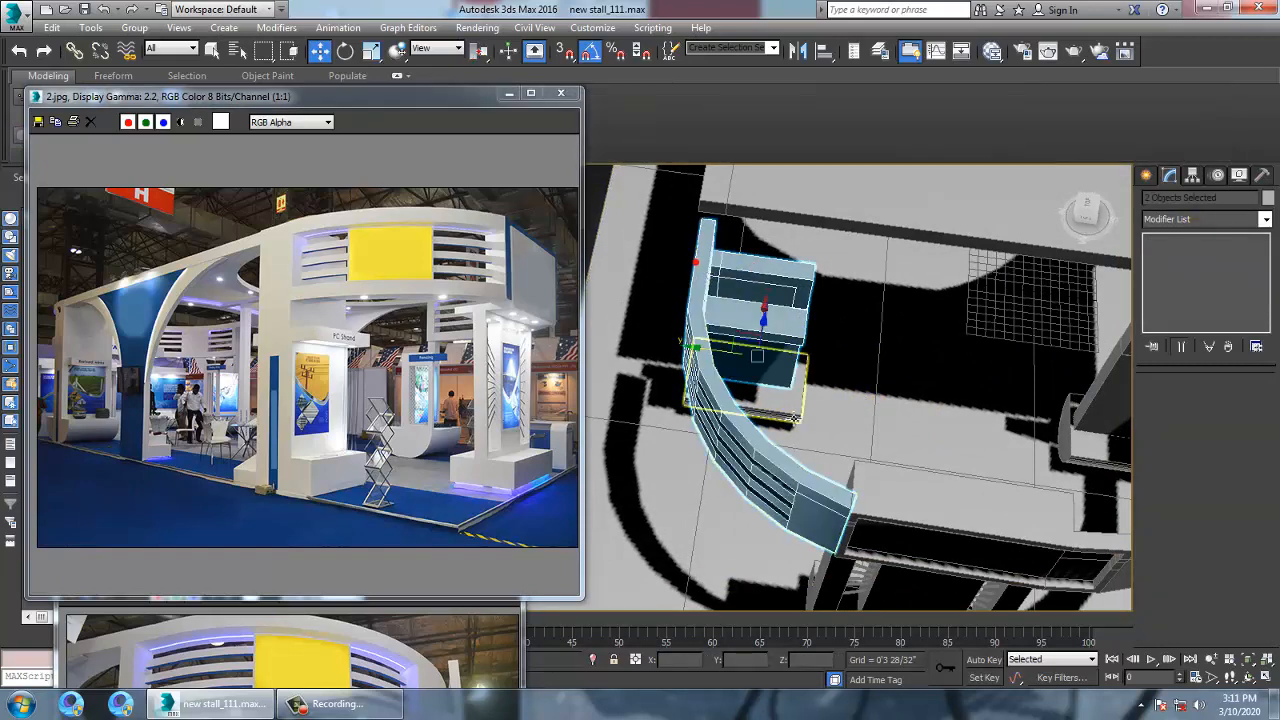
mouse_move(692, 369)
middle_mouse_down("alt")
mouse_move(683, 360)
mouse_move(849, 404)
mouse_move(823, 376)
middle_mouse_up("alt")
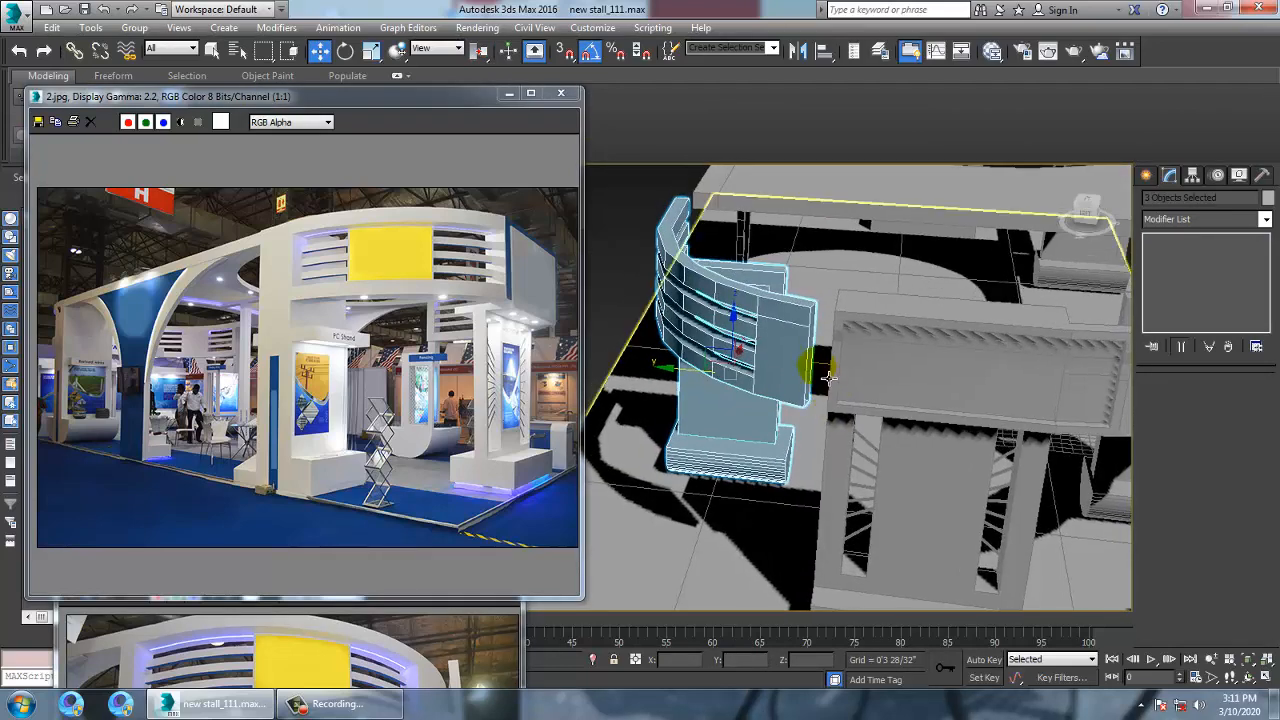
left_click(784, 358)
scroll(806, 360, "up", 3)
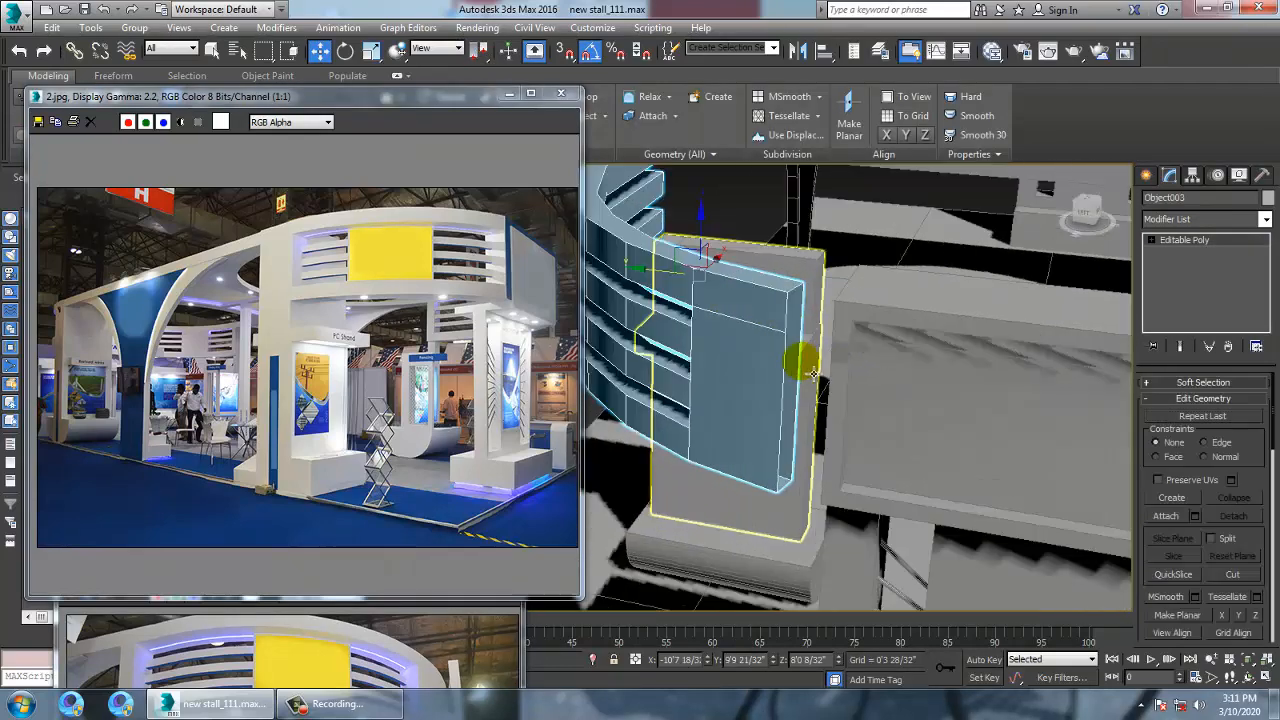
Cap the open border at the curved fascia's end beside the front sign panel
key("1")
left_click(1151, 241)
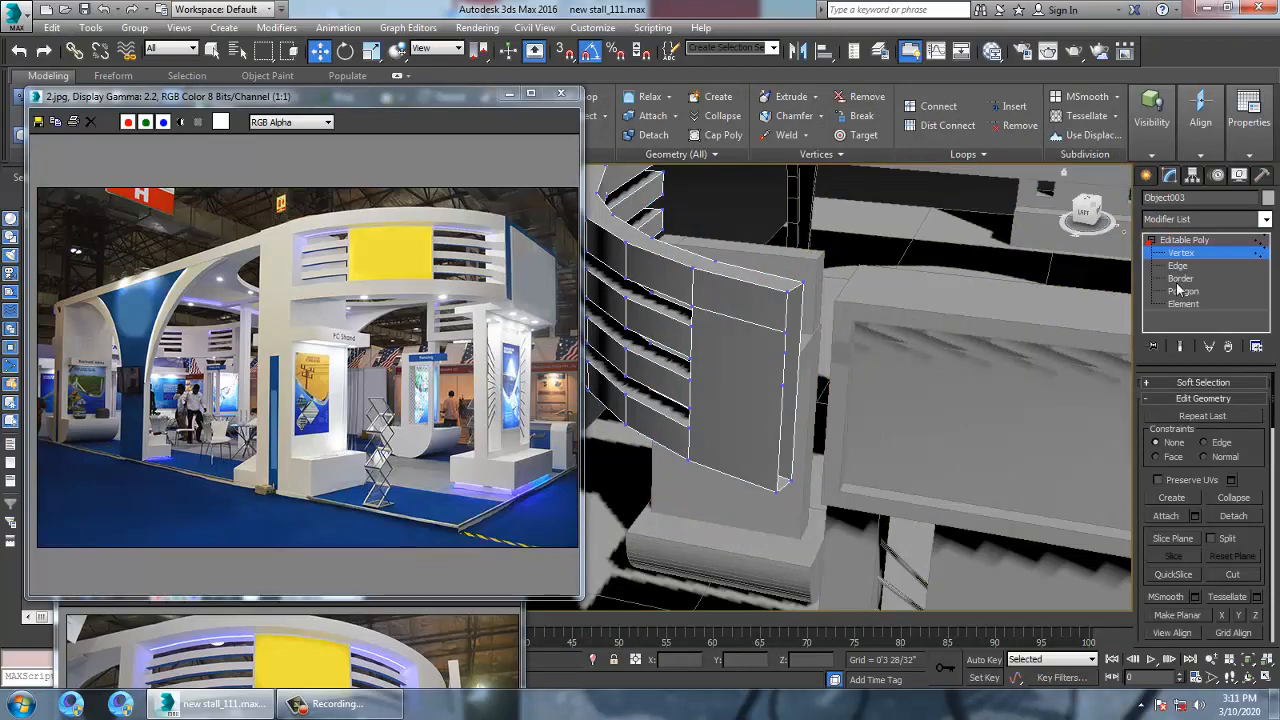
left_click(1181, 278)
left_click(798, 320)
right_click(786, 310)
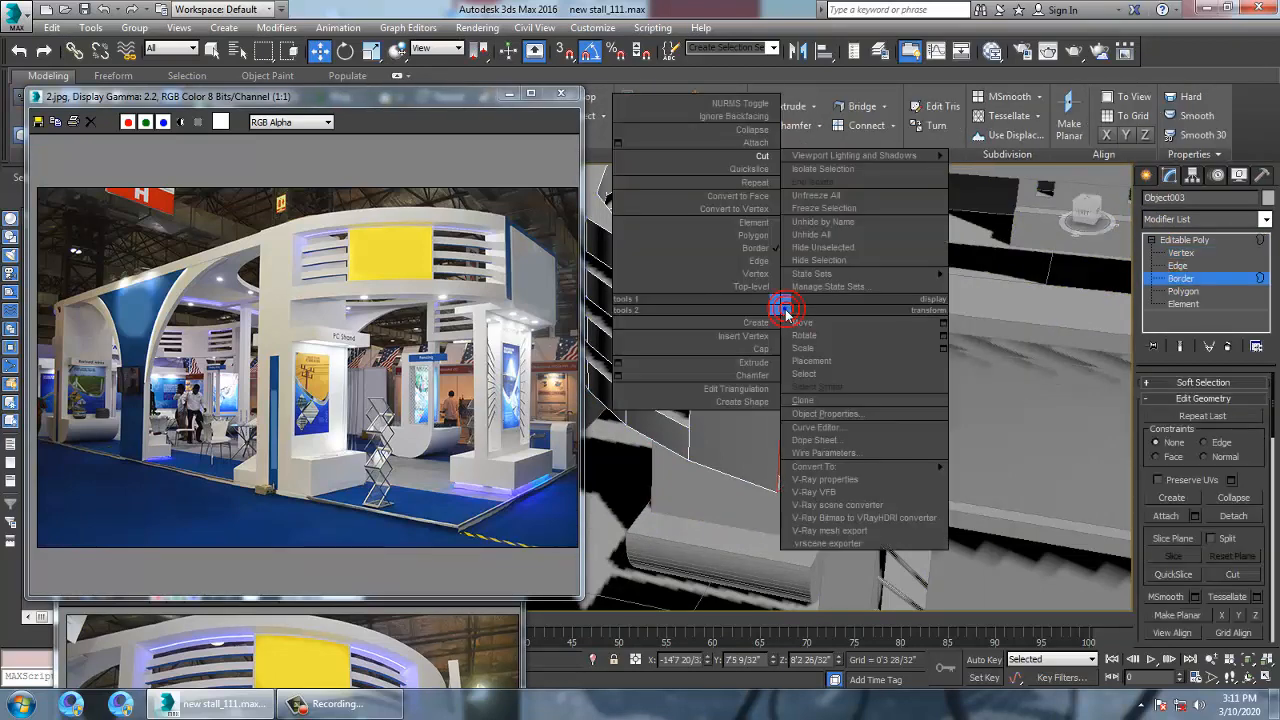
left_click(768, 350)
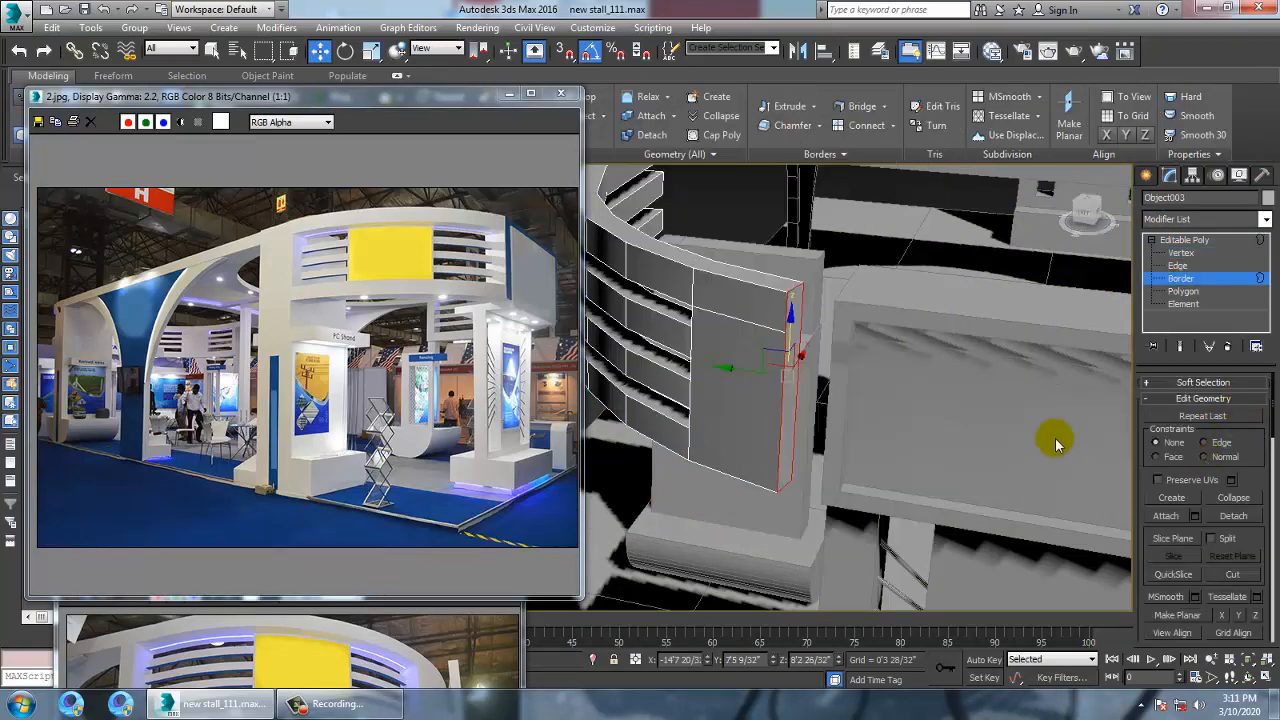
Extrude the newly capped end face of the curved fascia by 0'6 22/32" toward the sign panel
key("4")
left_click(791, 380)
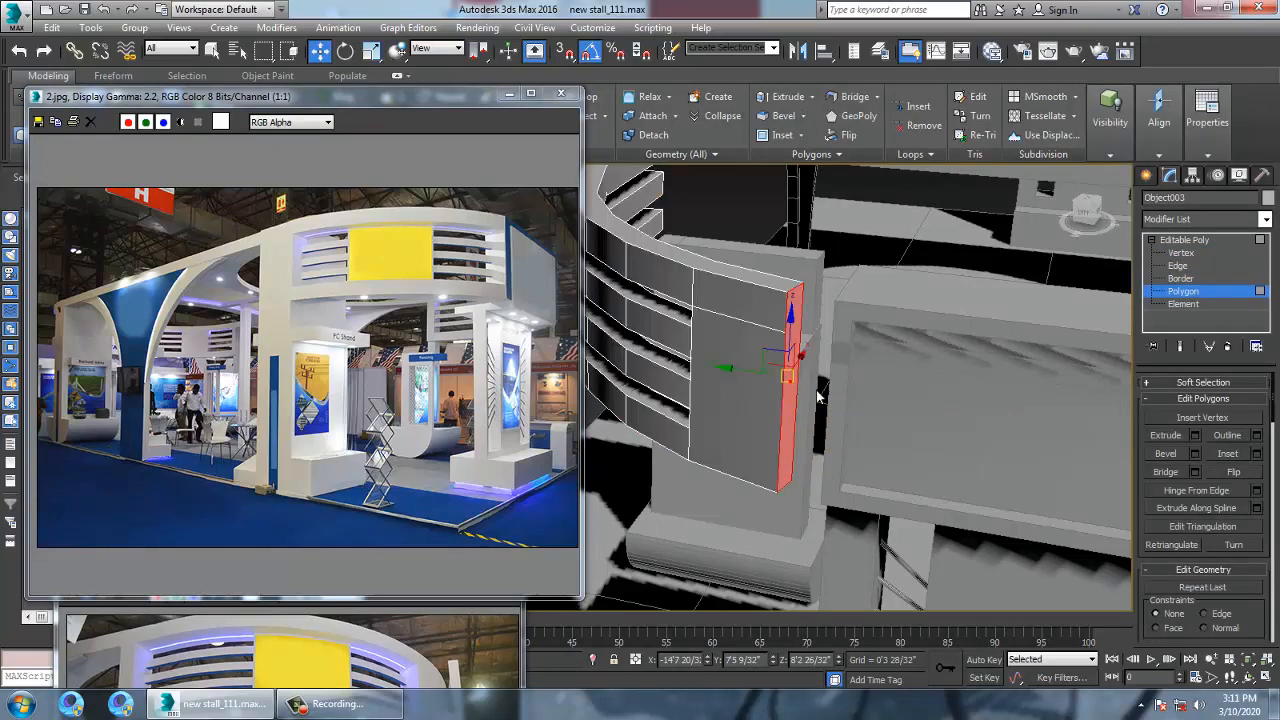
left_click(1197, 437)
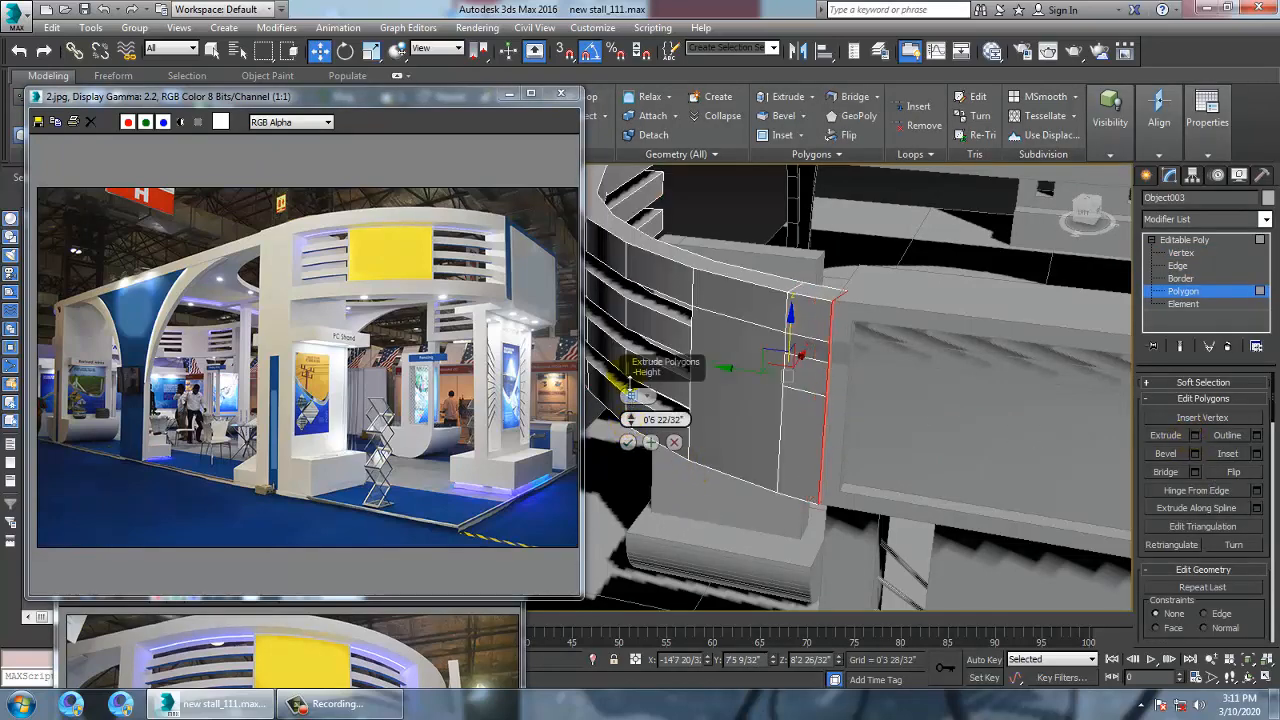
left_click(627, 443)
Shift the fascia's extruded end face along X and rotate it about 16° around Z to meet the sign panel
middle_click_drag(631, 443, 850, 415, "alt")
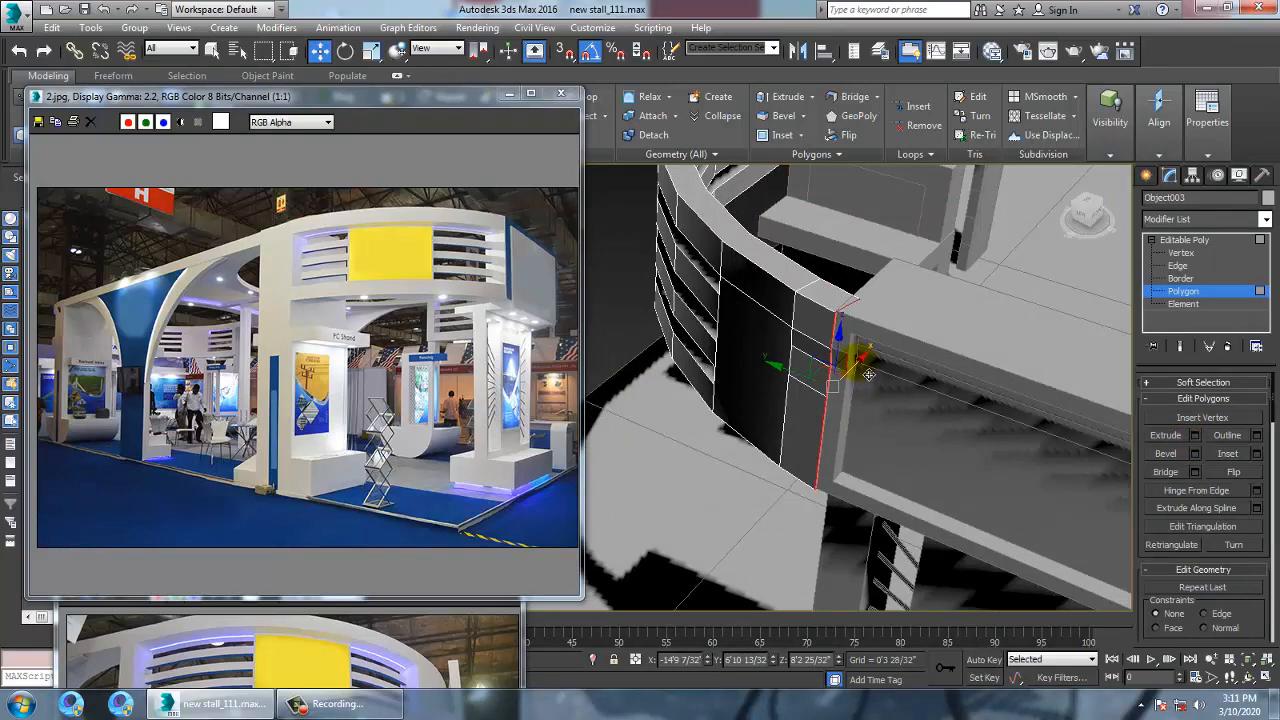
left_click_drag(869, 374, 882, 369)
key("e")
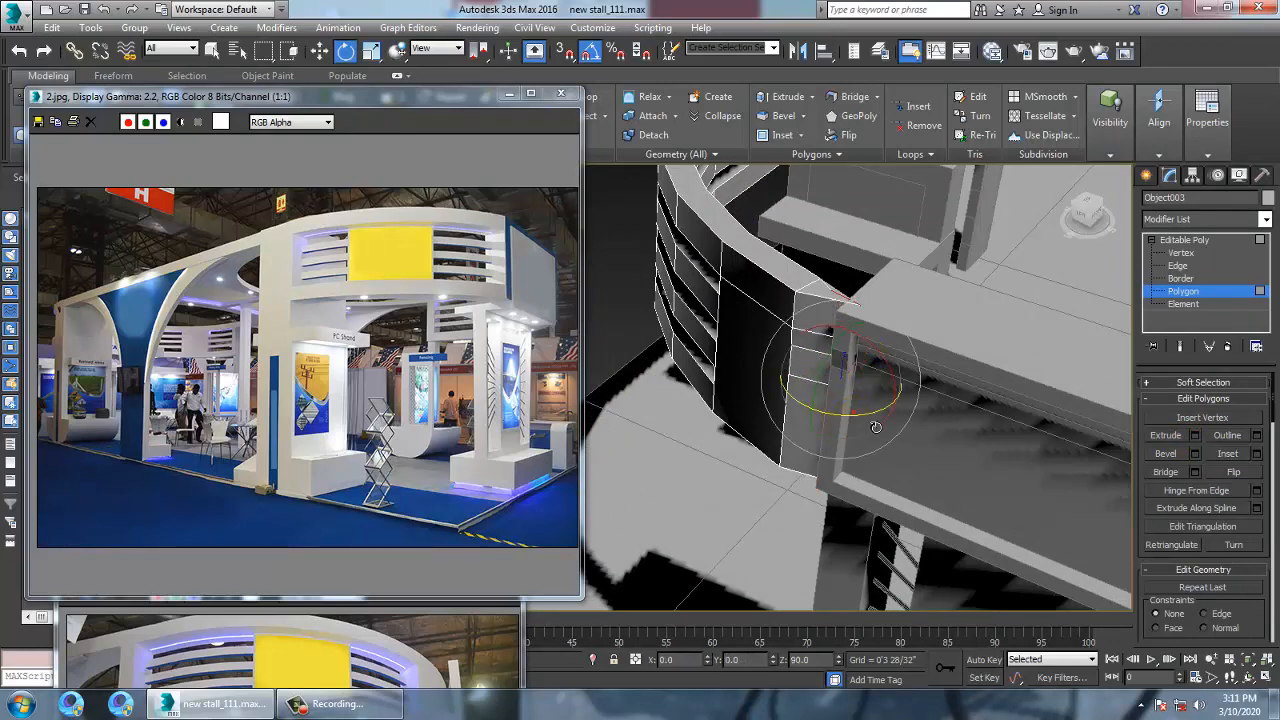
left_click_drag(876, 427, 866, 415)
key("ctrl+z")
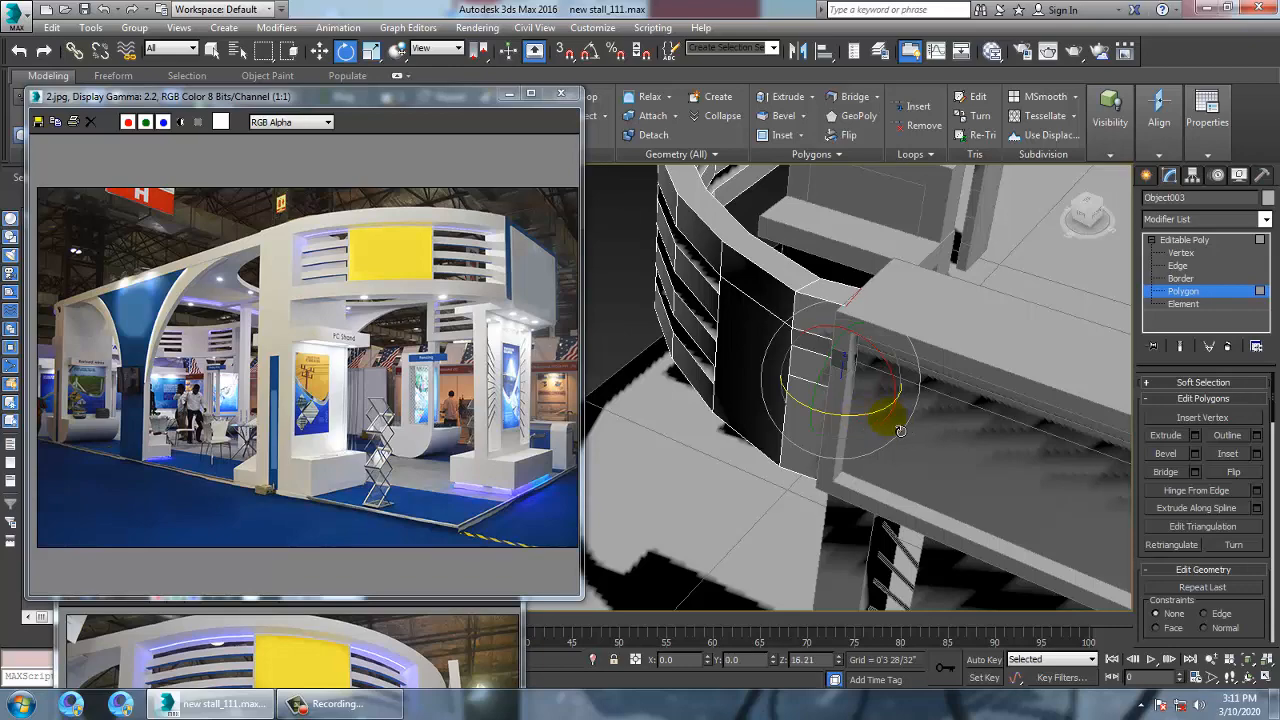
scroll(832, 387, "down", 10)
key("w")
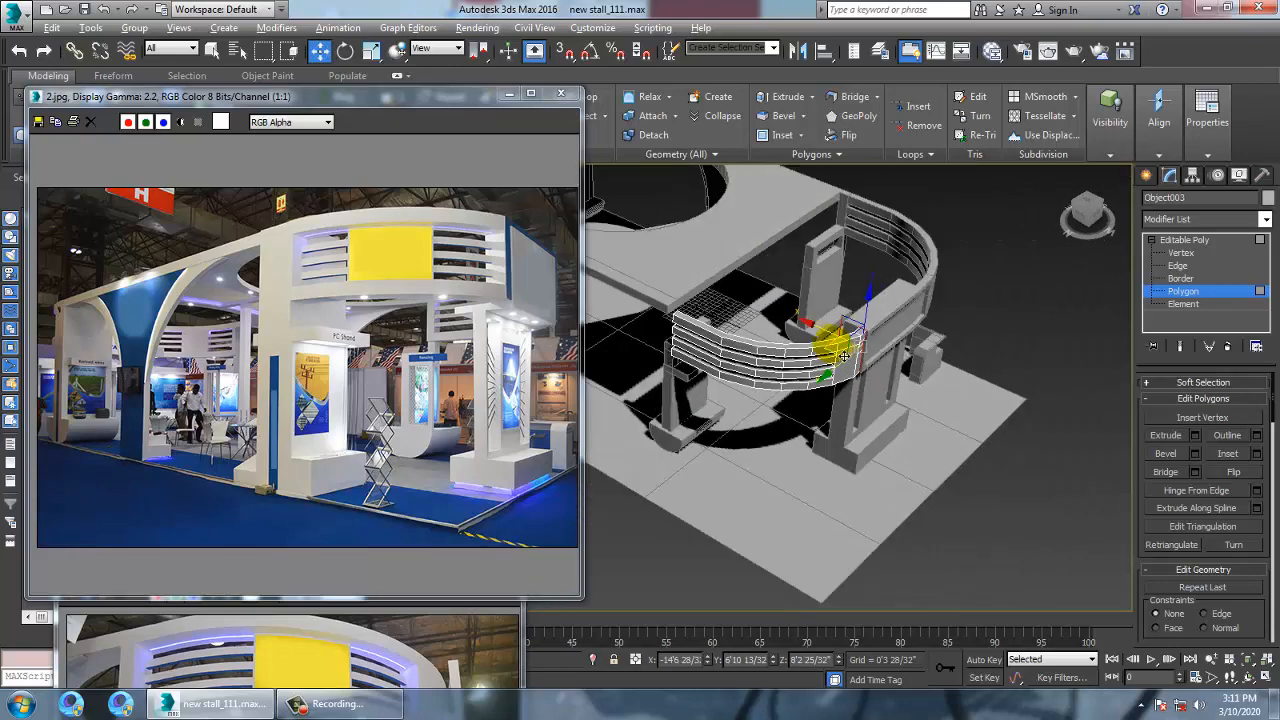
Leave the curved fascia and open the roof slab with the circular opening for vertex editing
middle_click_drag(895, 338, 904, 417, "alt")
left_click(1200, 243)
scroll(905, 418, "up", 2)
left_click(871, 300)
middle_click_drag(871, 300, 849, 380, "alt")
scroll(849, 380, "down", 6)
key("1")
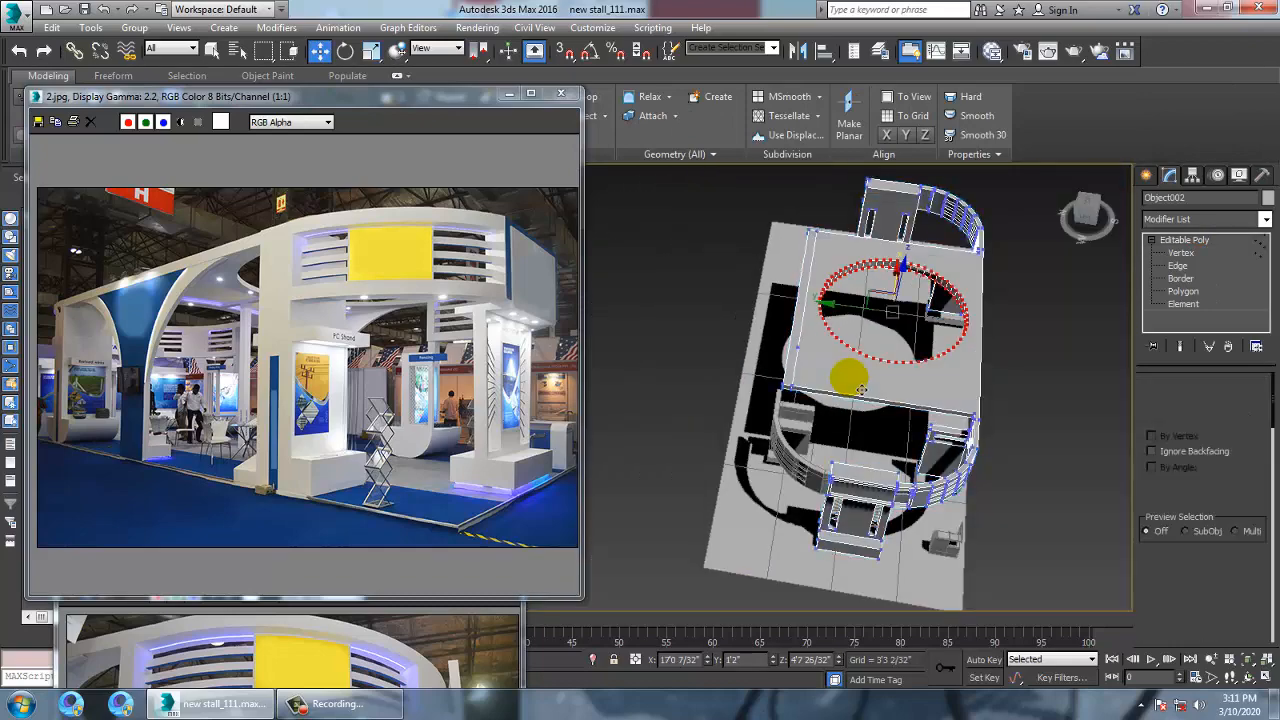
In the top view, move the vertices along the roof slab's rear edge outward on Y to 11'8 27/32"
key("alt+w")
right_click(605, 334)
key("alt+w")
key("z")
scroll(754, 332, "down", 8)
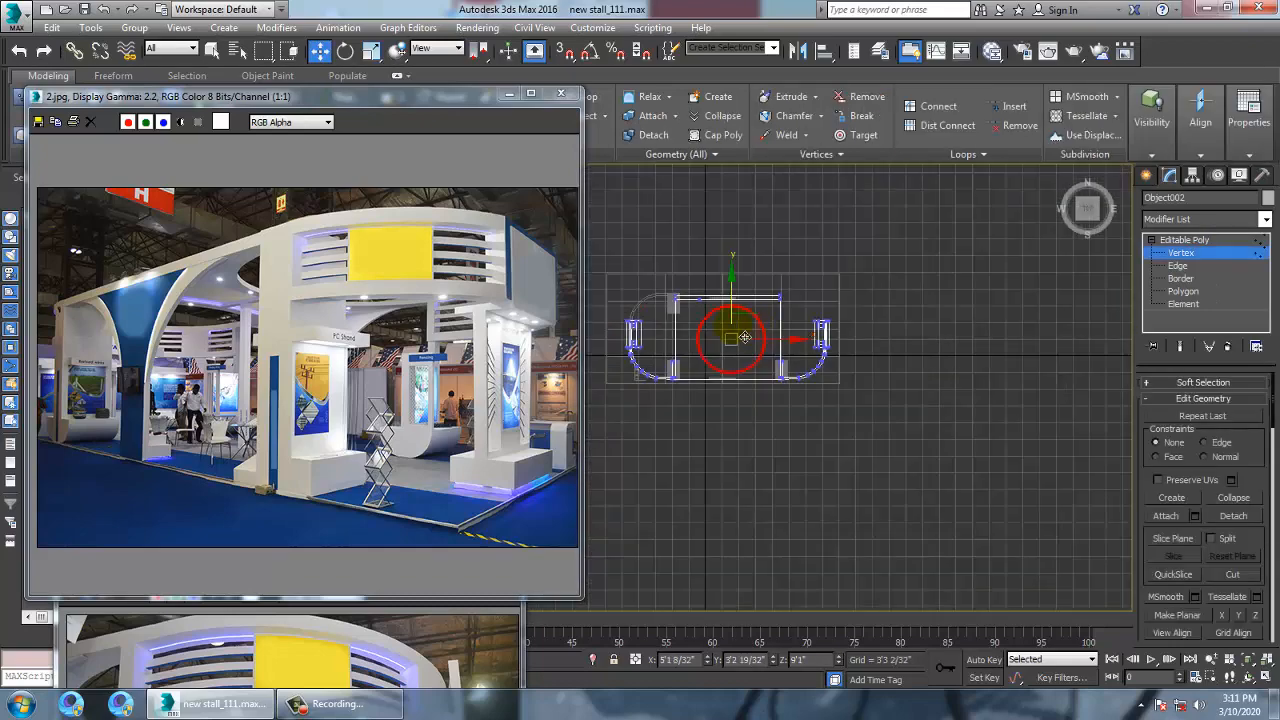
scroll(811, 353, "up", 5)
middle_click_drag(731, 332, 870, 367)
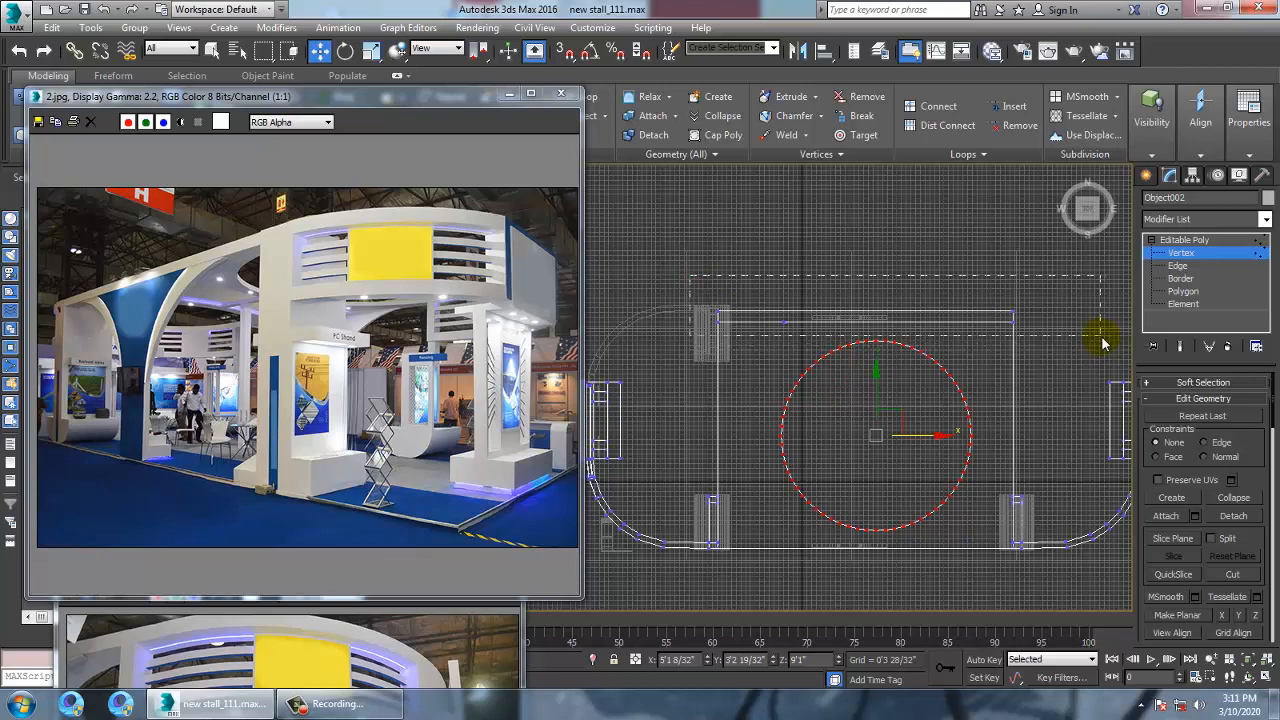
left_click_drag(1101, 336, 1100, 335)
scroll(882, 333, "up", 3)
middle_click_drag(825, 263, 1012, 315)
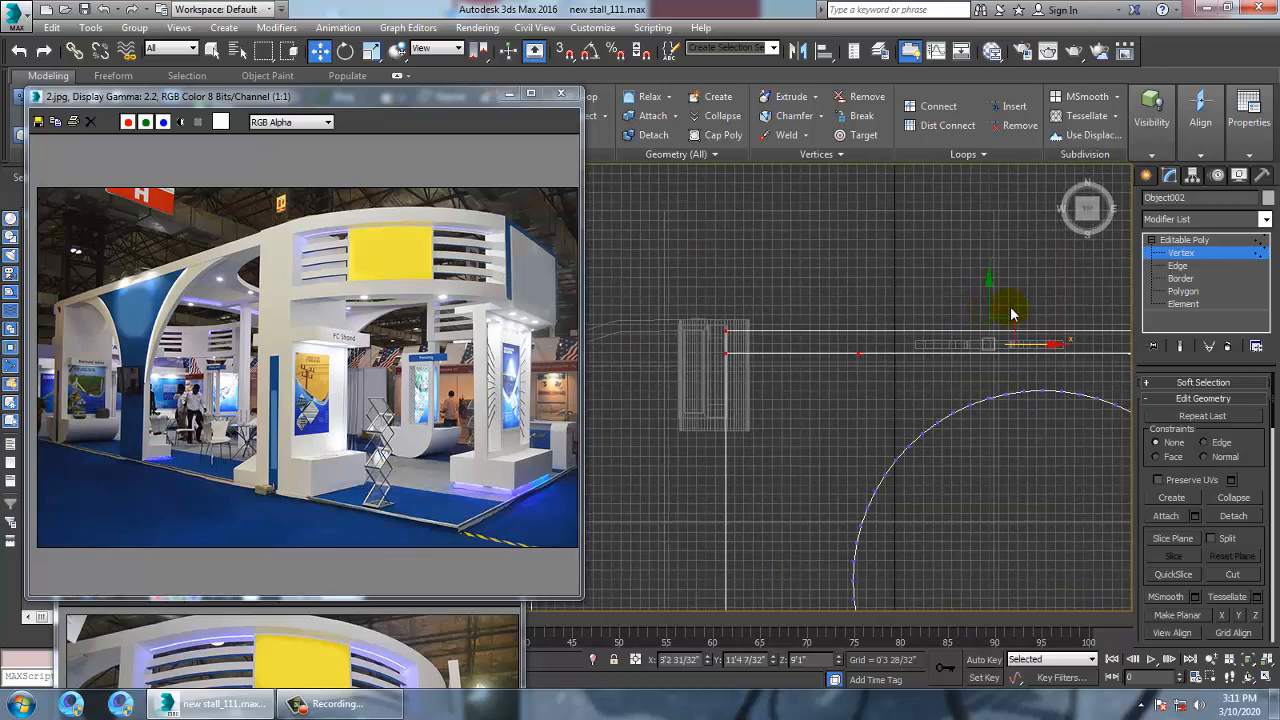
left_click_drag(1001, 304, 1000, 290)
key("alt+w")
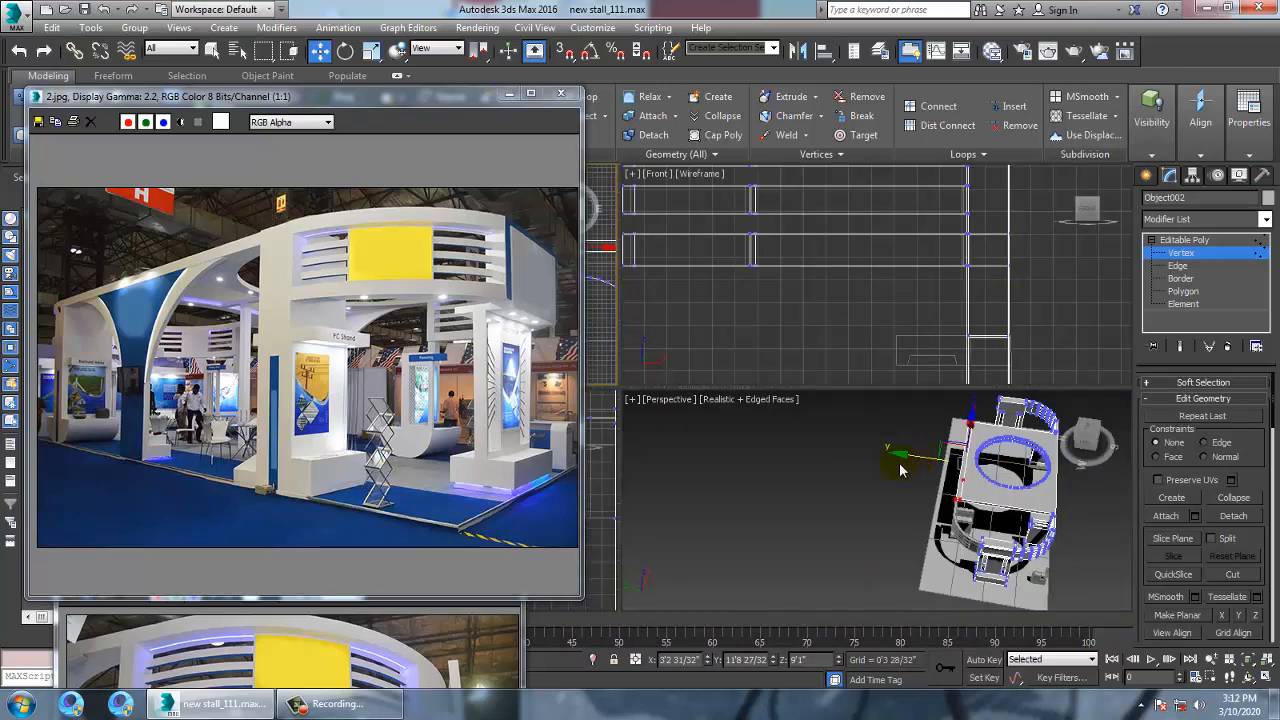
Examine the midway vertices on the top and underside of the roof slab's extended rear edge in perspective
right_click(900, 469)
key("alt+w")
middle_click_drag(767, 440, 860, 409, "alt")
middle_click_drag(849, 458, 877, 500)
middle_click_drag(680, 300, 862, 525)
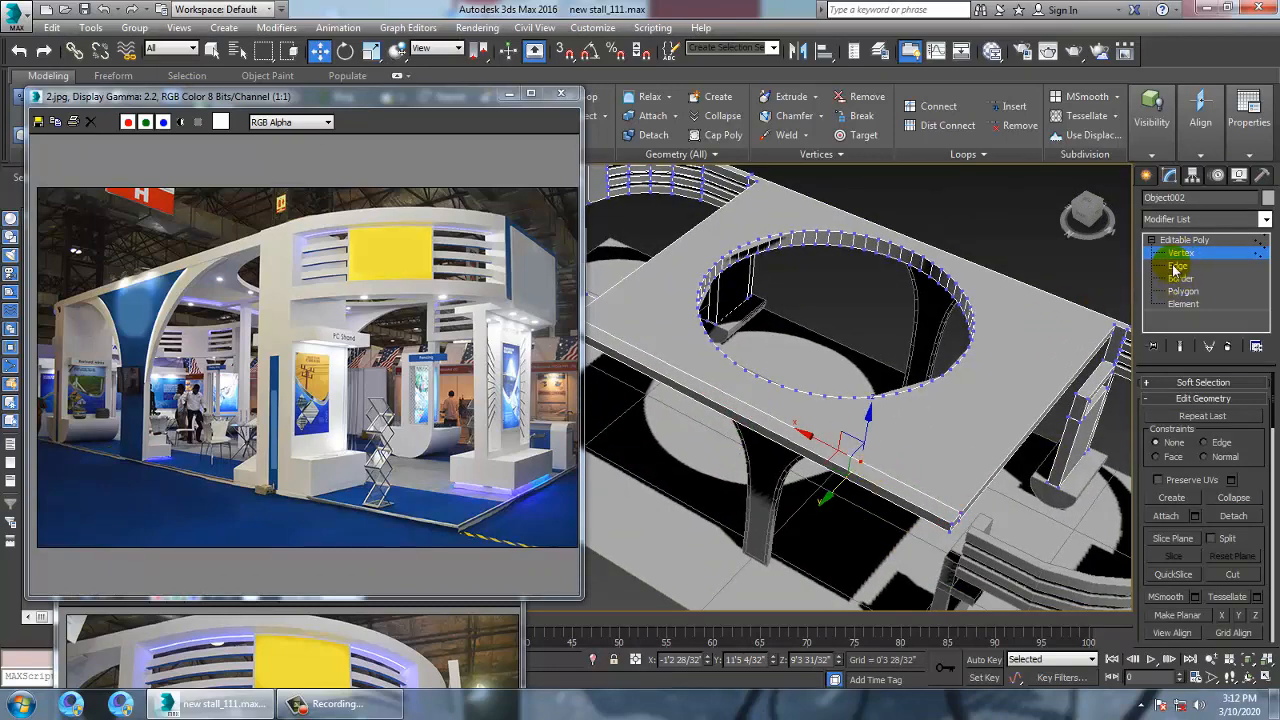
middle_click_drag(816, 440, 843, 390, "alt")
scroll(862, 463, "up", 5)
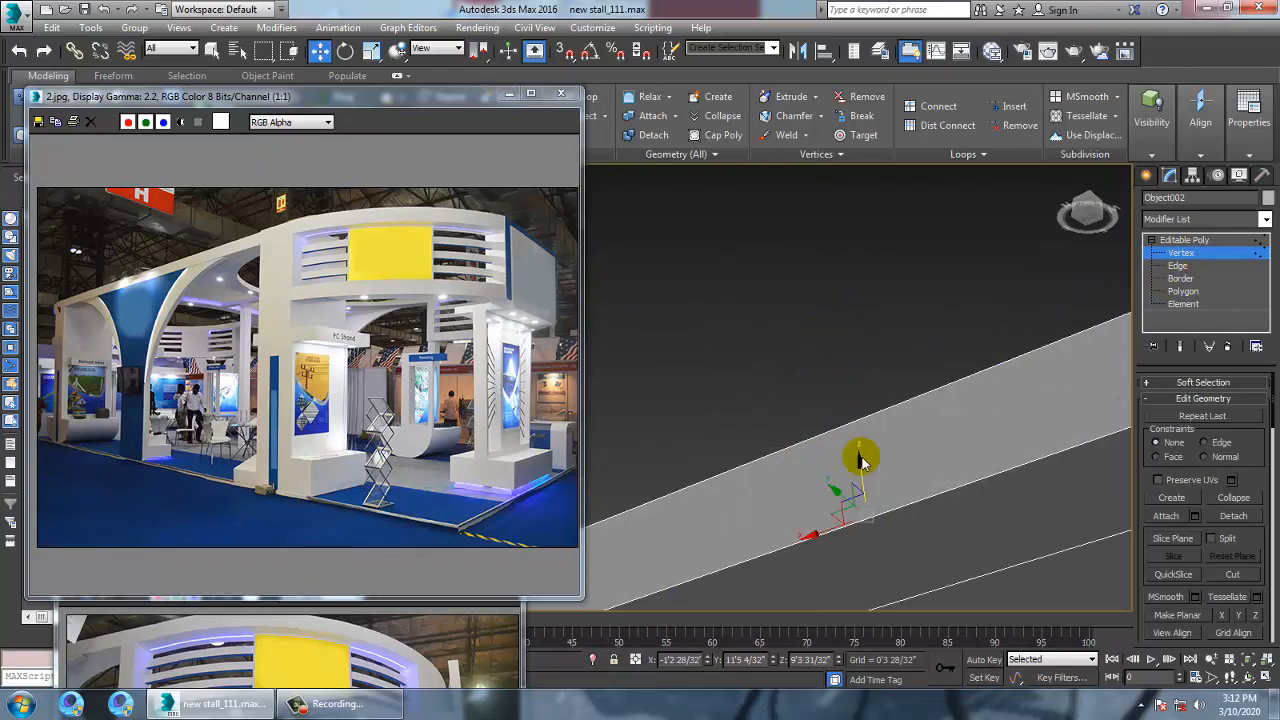
middle_click_drag(879, 533, 810, 430, "alt")
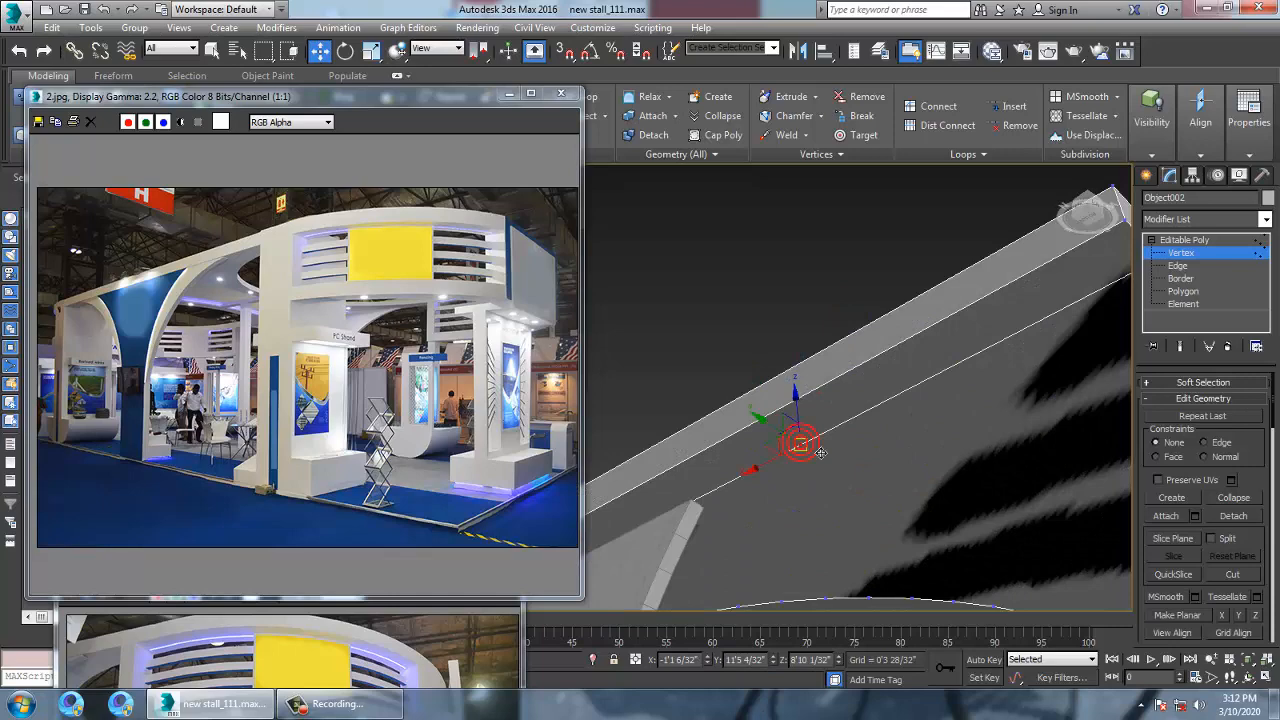
Remove the face strip along the underside of the roof slab's rear edge and cap the open border
left_click(1182, 291)
left_click(871, 386)
middle_click_drag(871, 386, 1270, 317, "alt")
left_click(914, 394)
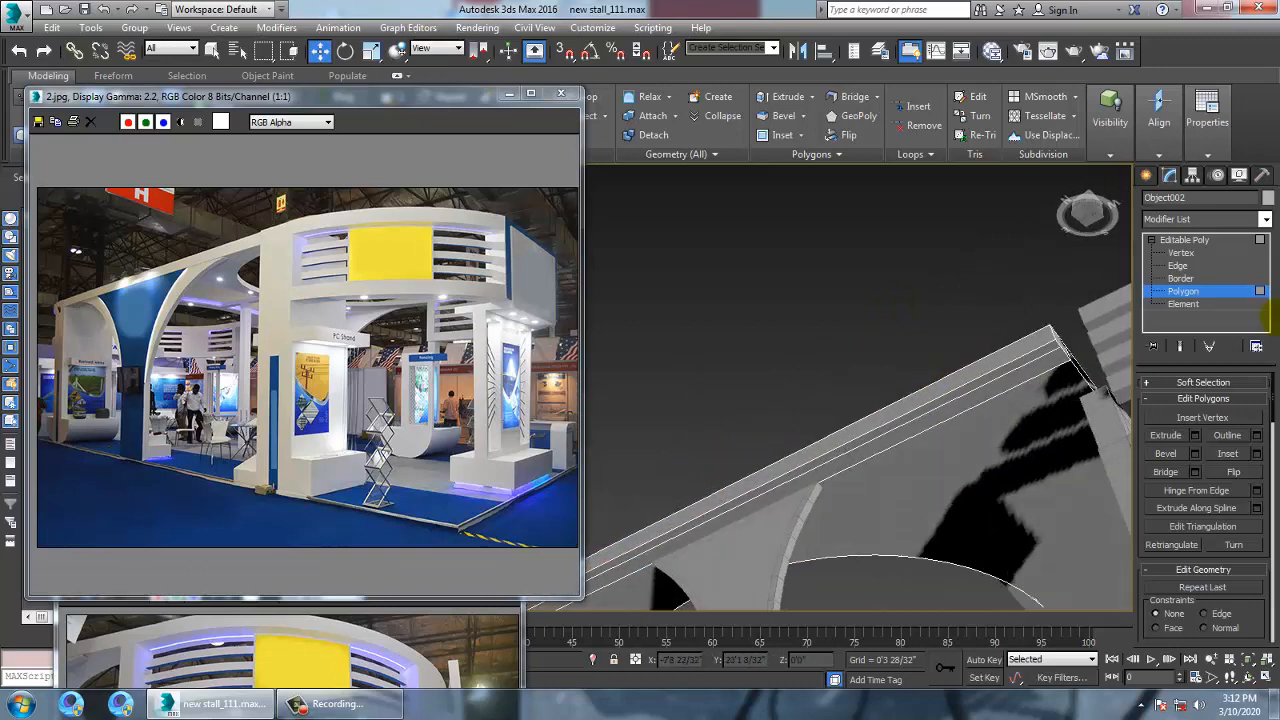
left_click(1185, 292)
left_click(1064, 354)
left_click(1179, 279)
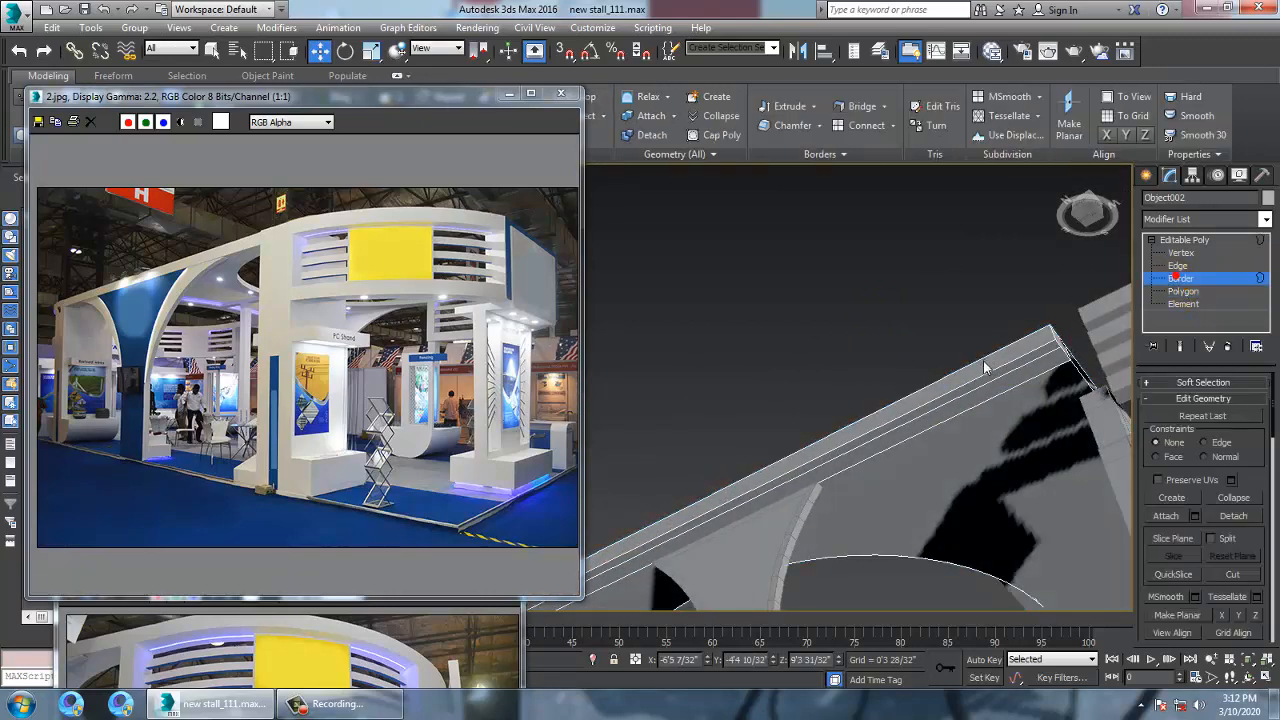
left_click(997, 384)
right_click(984, 370)
left_click(960, 413)
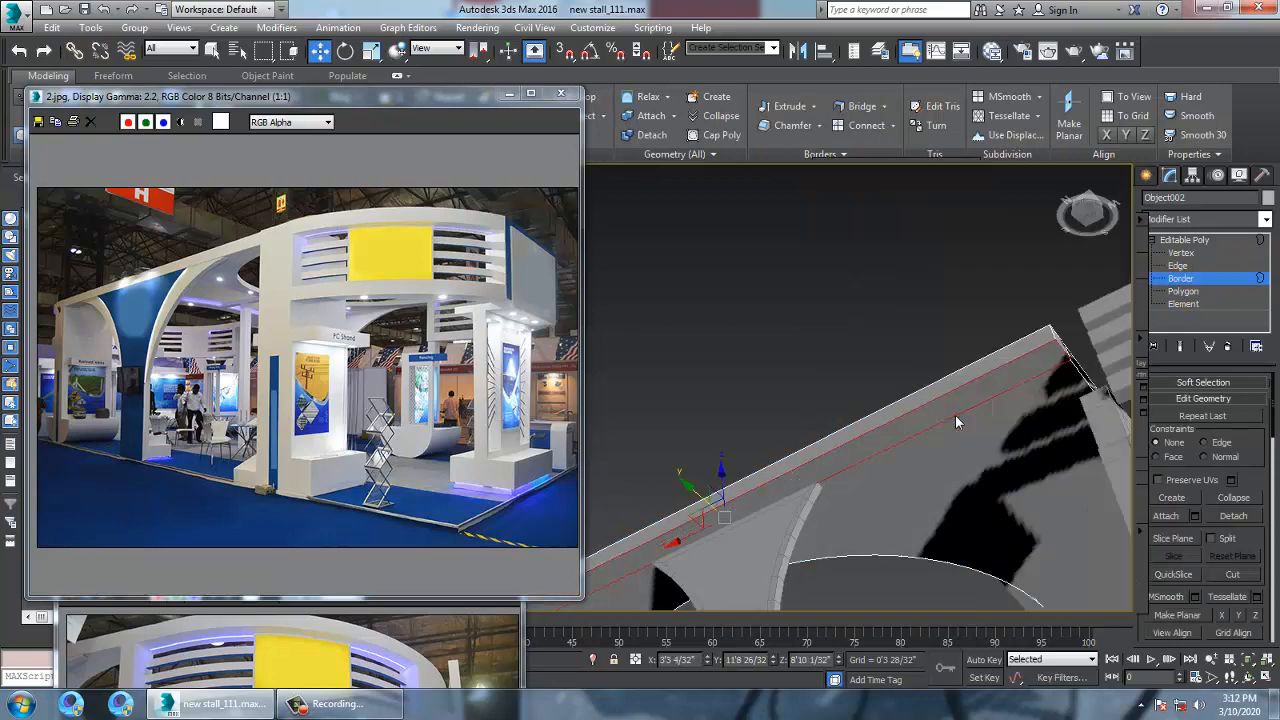
Delete the narrow face strip along the top of the roof slab's rear edge
middle_click_drag(957, 420, 955, 449, "alt")
key("1")
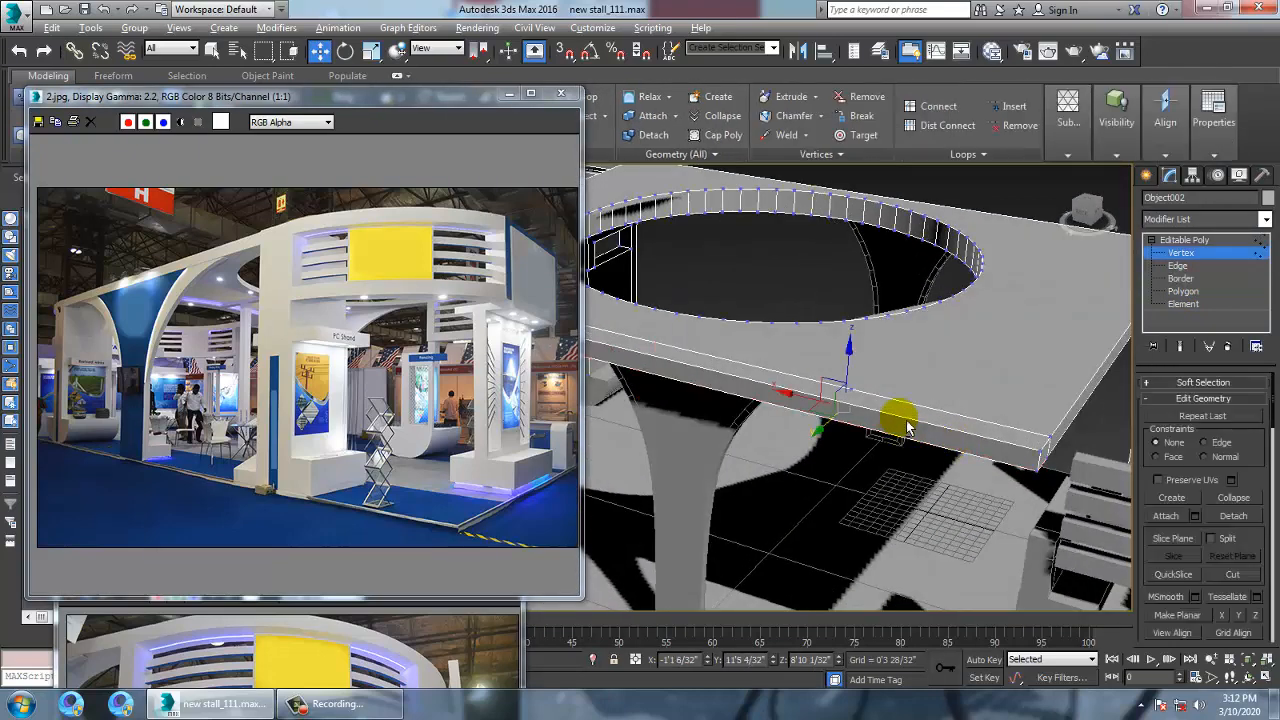
scroll(890, 405, "up", 4)
left_click(1185, 292)
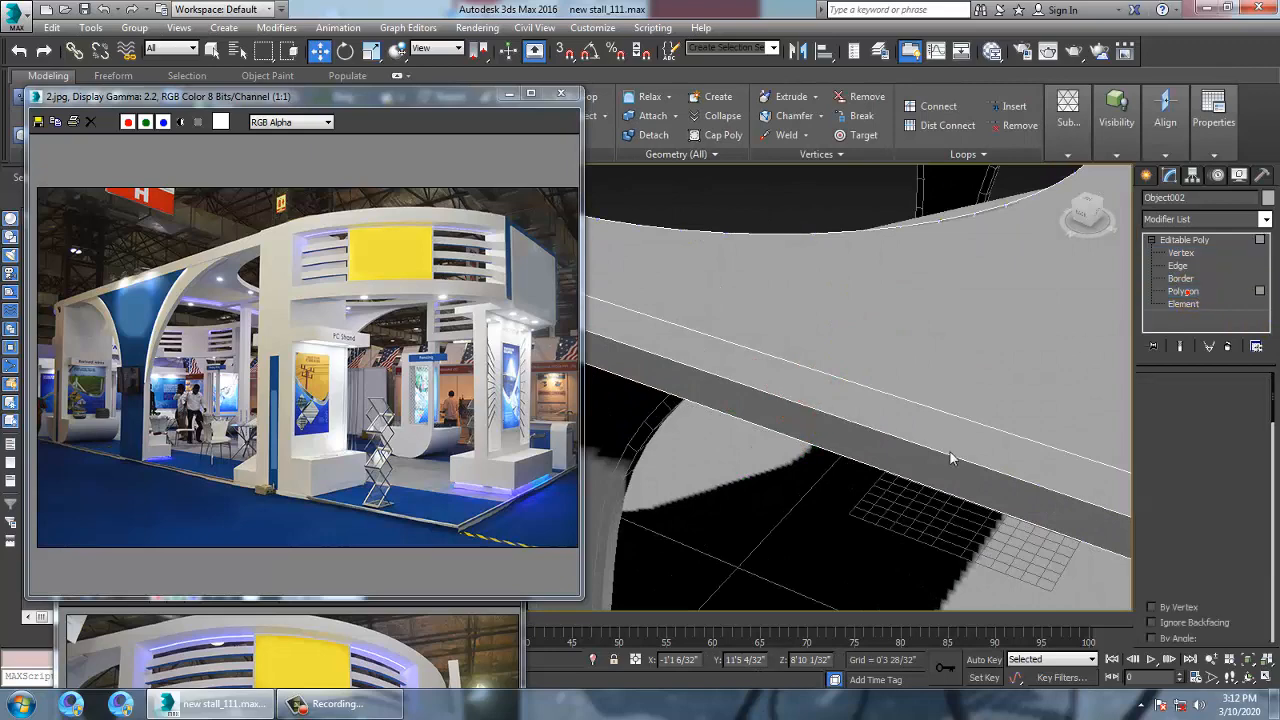
left_click(957, 442)
left_click(1010, 447, "ctrl")
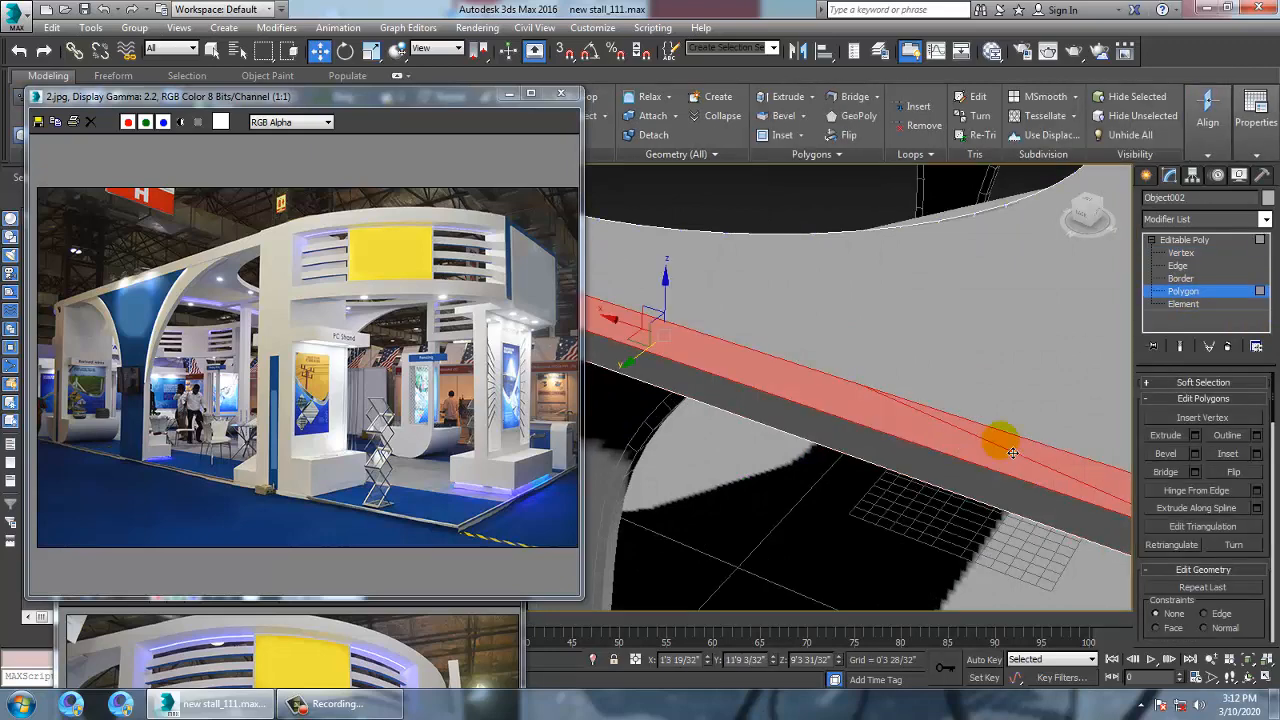
key("Delete")
Cap the open border left along the top of the roof slab's rear edge
scroll(977, 463, "down", 5)
middle_click_drag(977, 463, 985, 430, "alt")
scroll(985, 430, "up", 3)
left_click(1180, 279)
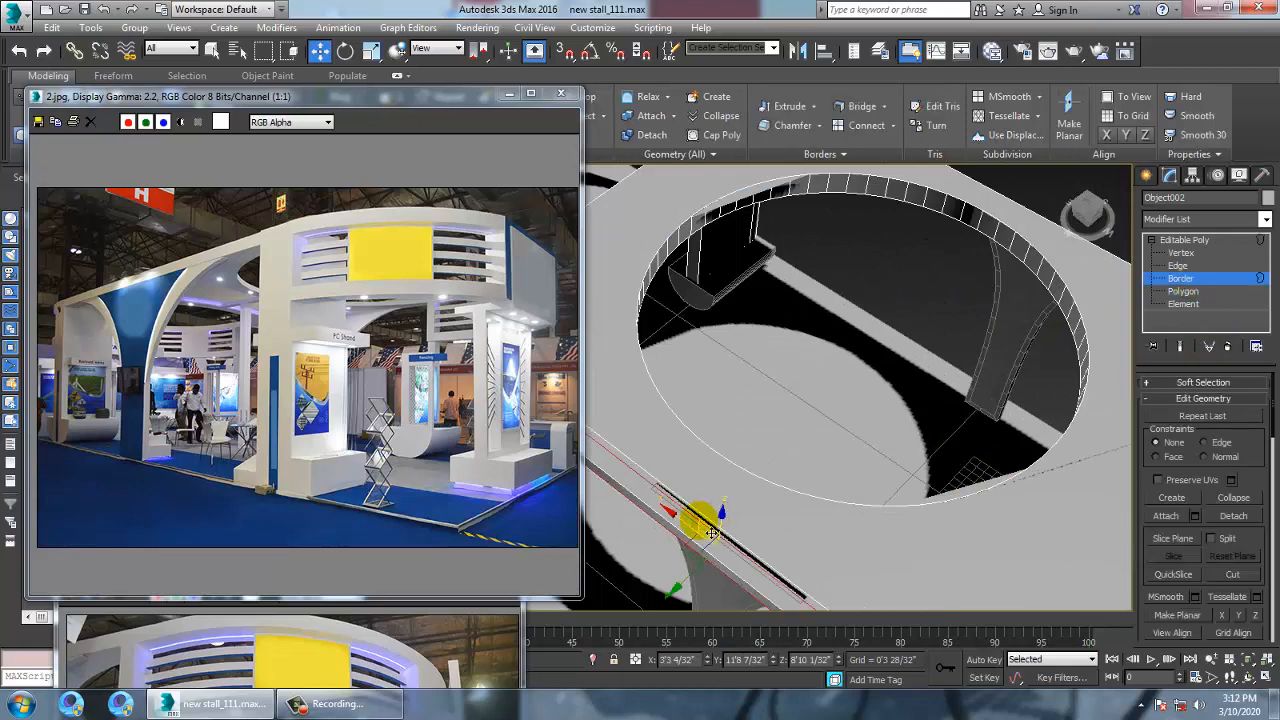
right_click(696, 443)
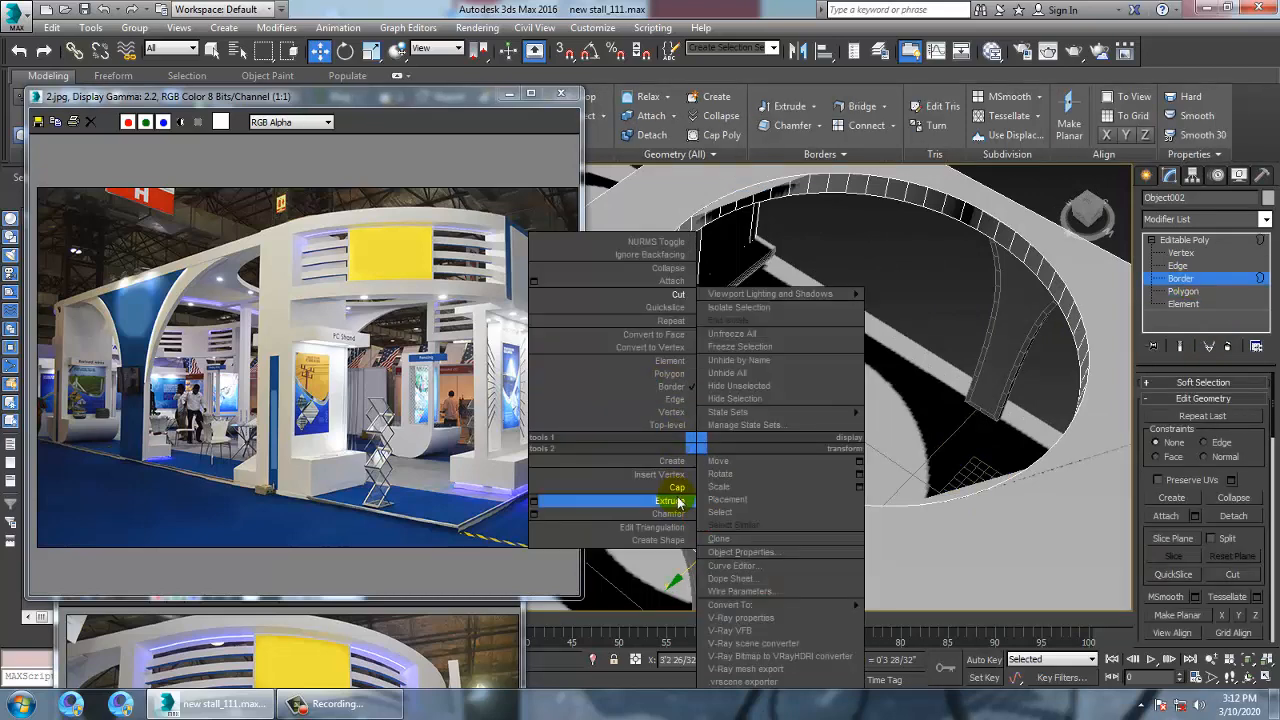
left_click(677, 488)
Check the vertices along the rebuilt top strip of the roof slab's rear edge
scroll(869, 534, "down", 3)
middle_click_drag(1006, 514, 840, 491, "alt")
key("1")
scroll(840, 491, "up", 2)
scroll(842, 490, "up", 2)
scroll(952, 334, "down", 2)
middle_click_drag(960, 366, 1014, 400)
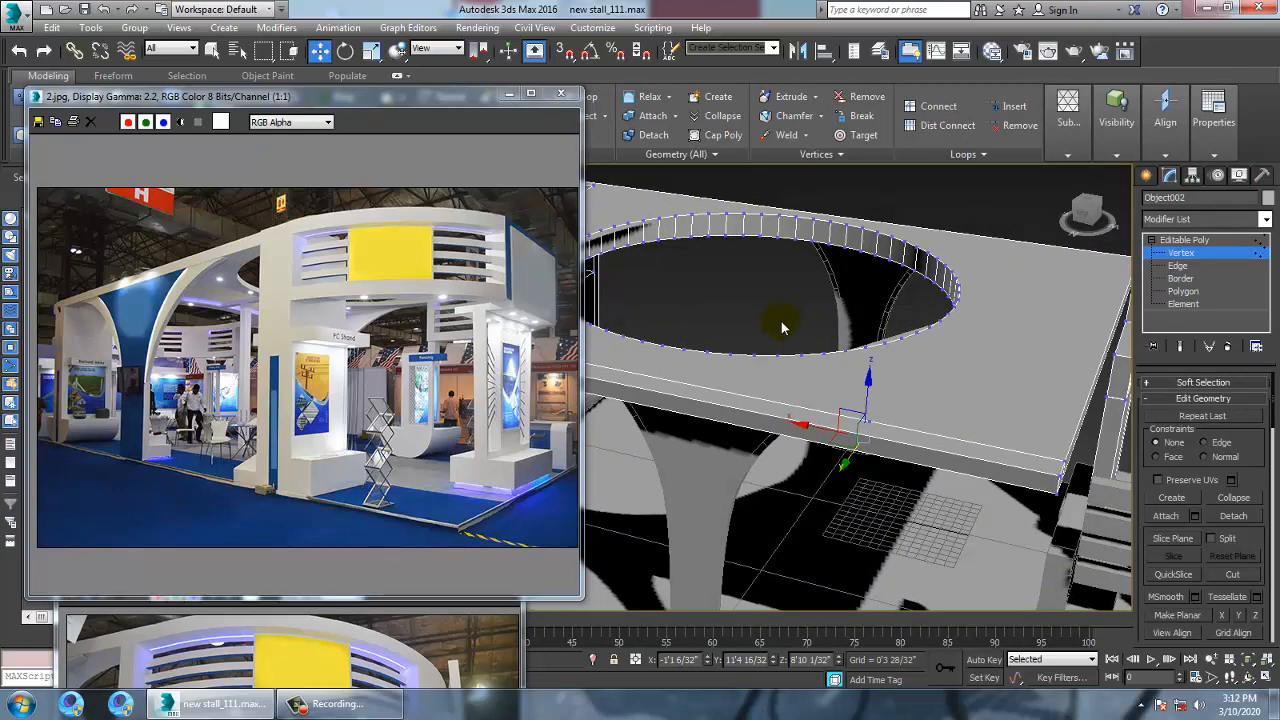
key("1")
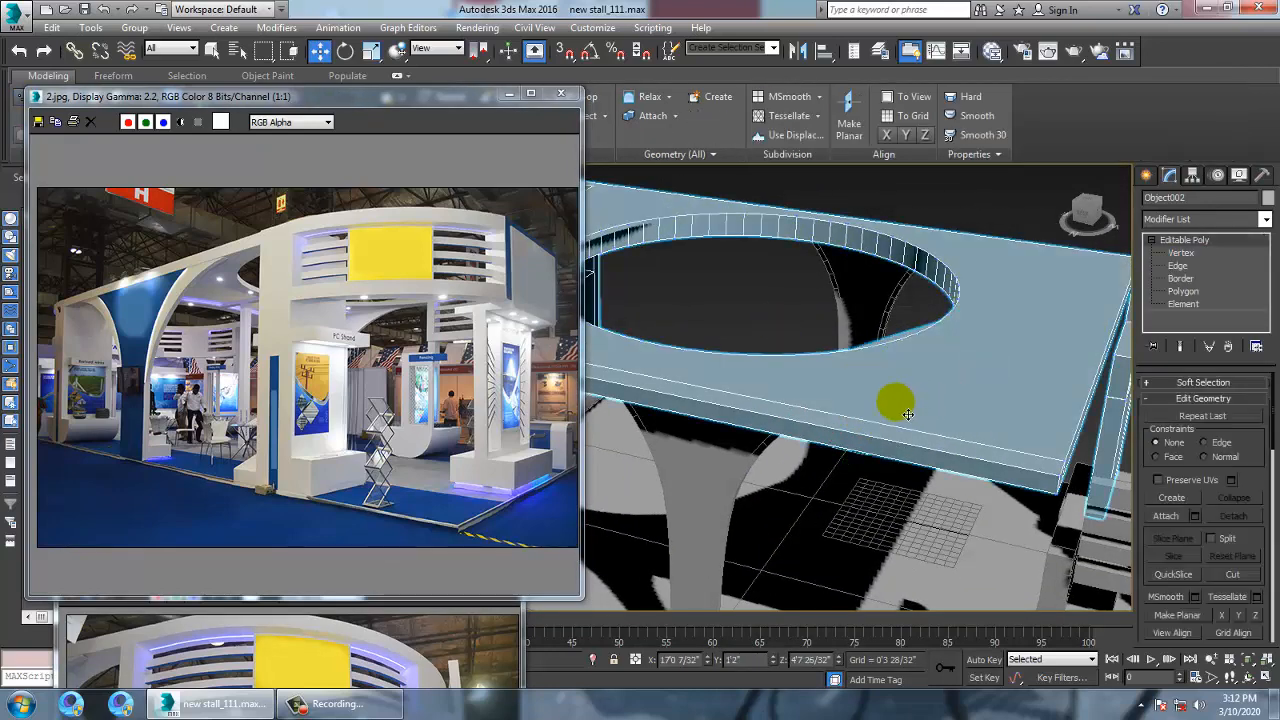
Cut an edge across the roof slab's top from the rear strip's inner line to a vertex on the circular opening
left_click(1181, 253)
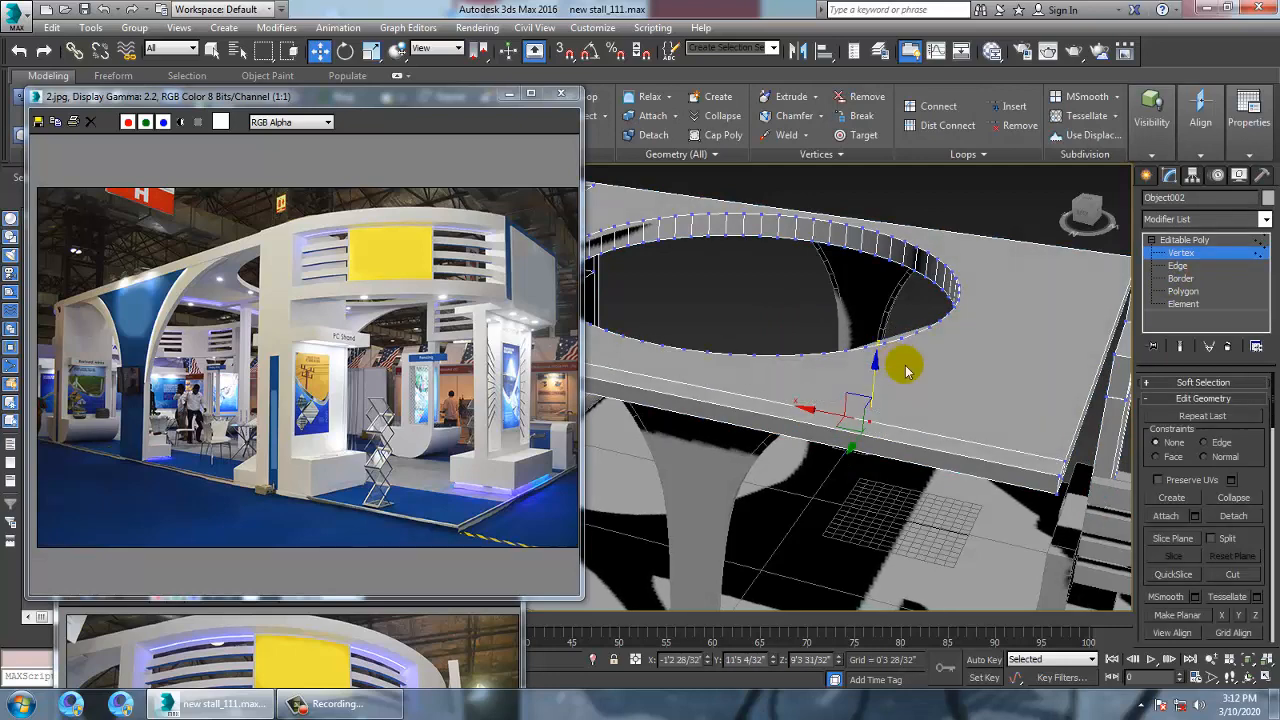
middle_click_drag(903, 363, 908, 428, "alt")
right_click(910, 424)
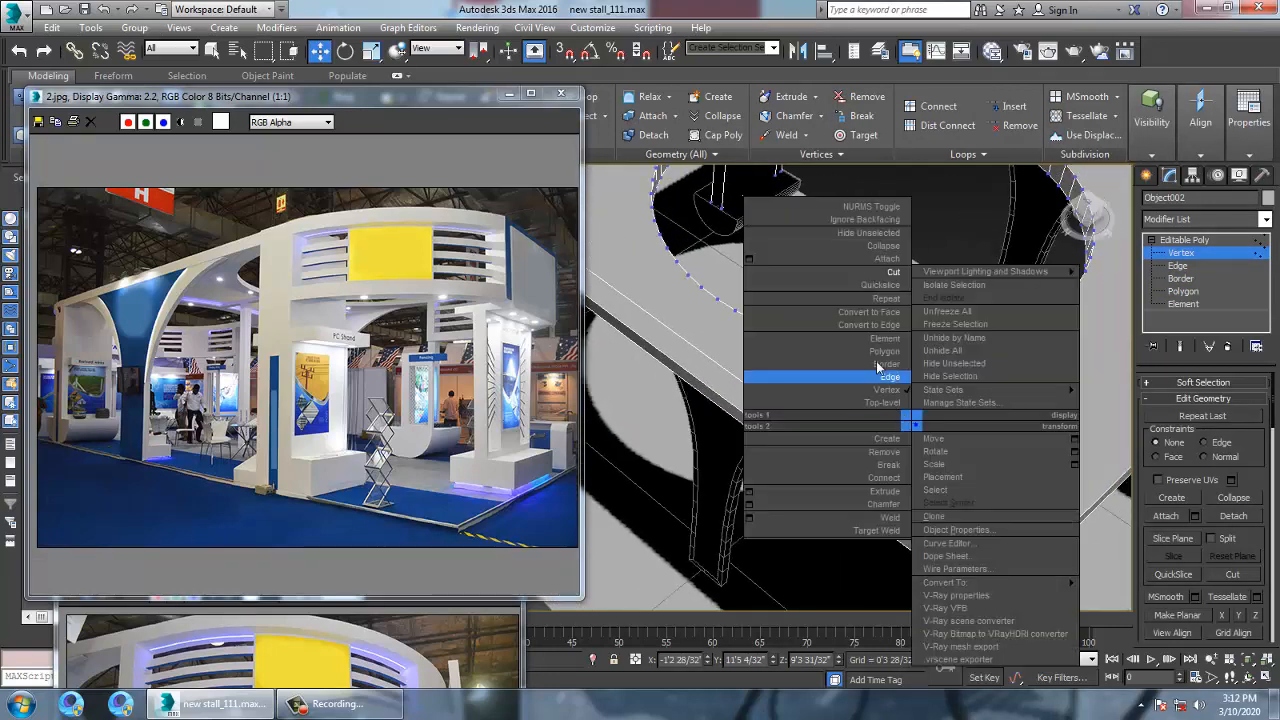
left_click(890, 272)
left_click(859, 464)
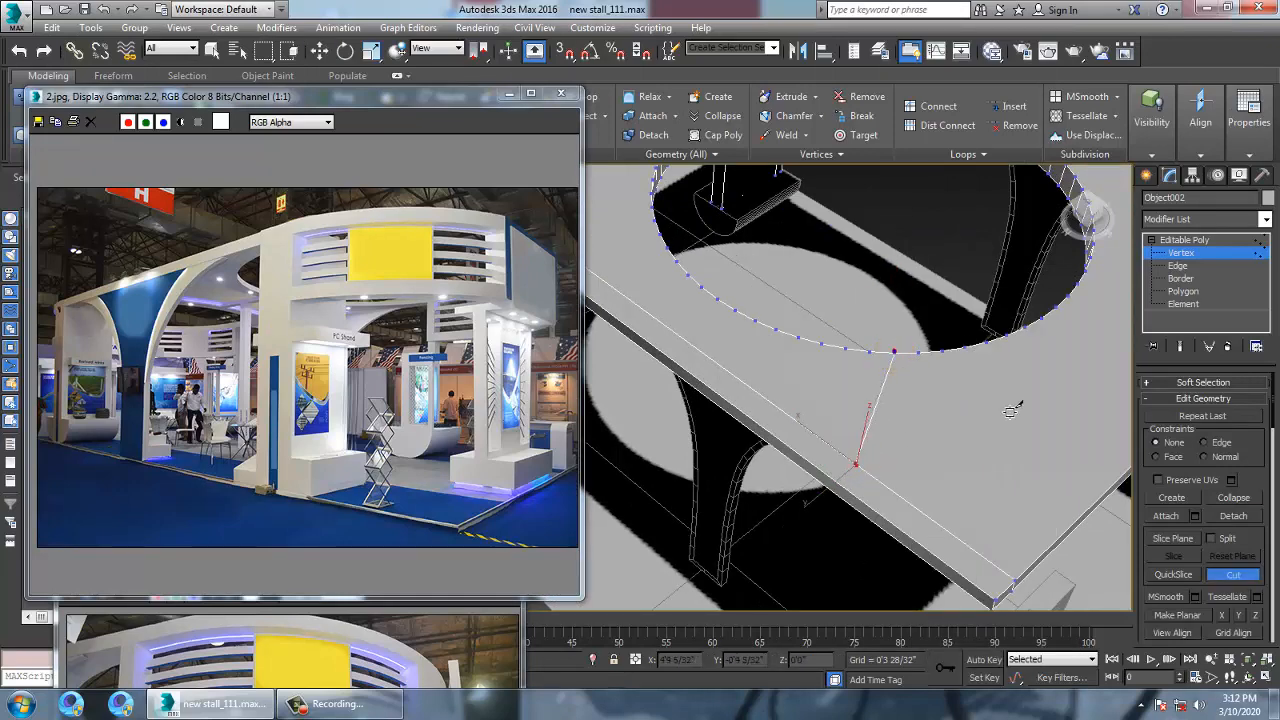
Try to cut an edge down the roof slab's corner beside the slatted fascia's end post
key("w")
middle_click_drag(1012, 410, 960, 349, "alt")
scroll(754, 426, "up", 3)
middle_click_drag(754, 426, 840, 456, "alt")
right_click(877, 402)
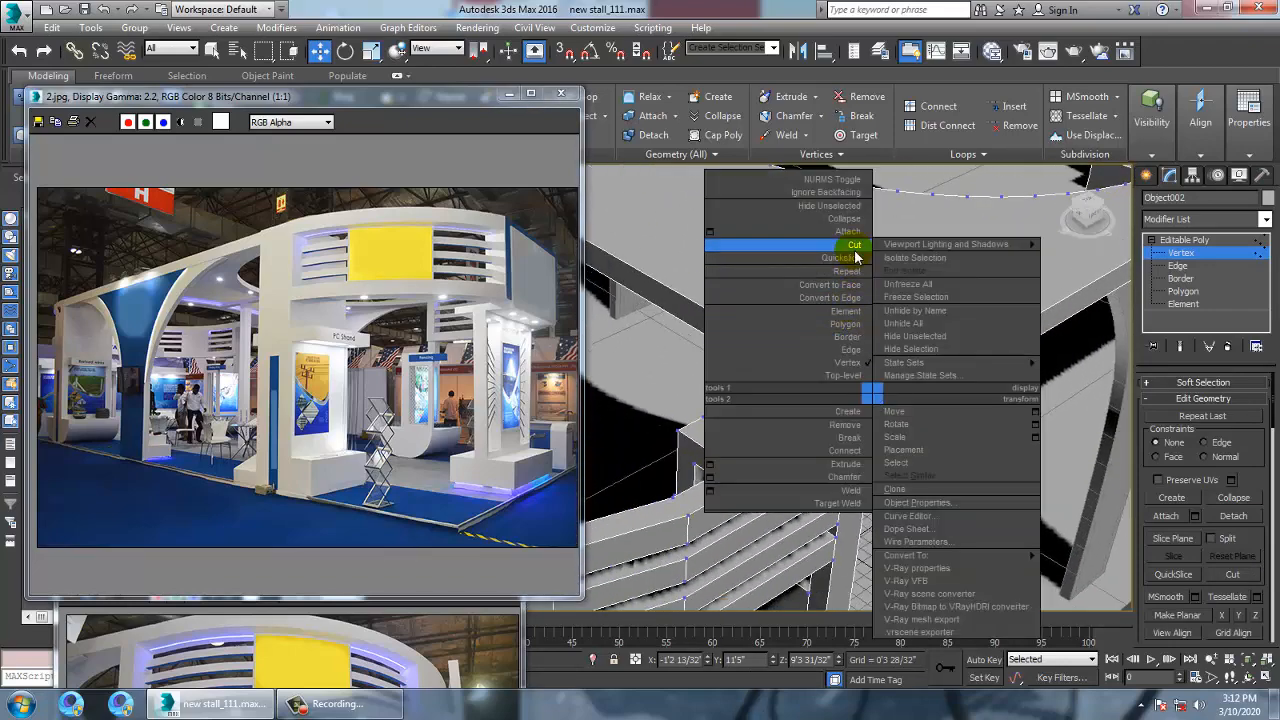
left_click(851, 249)
left_click(858, 394)
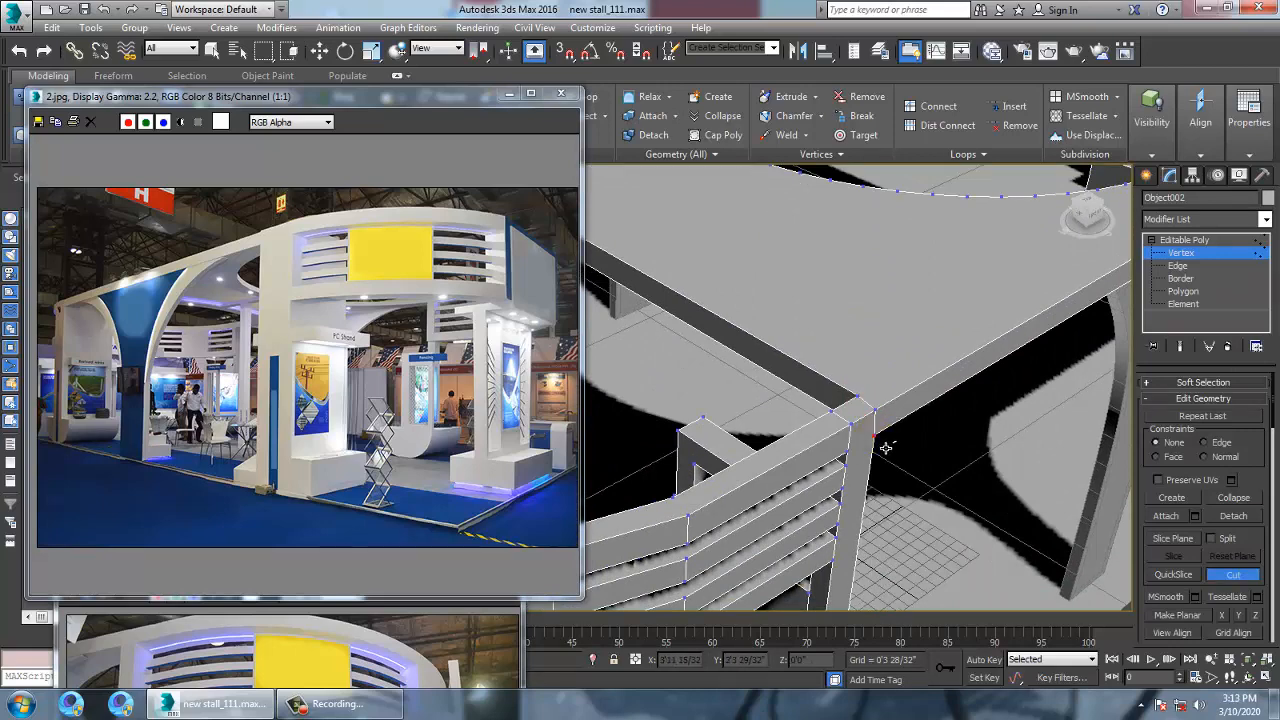
right_click(886, 448)
right_click(886, 448)
middle_click_drag(987, 480, 1086, 510, "alt")
key("1")
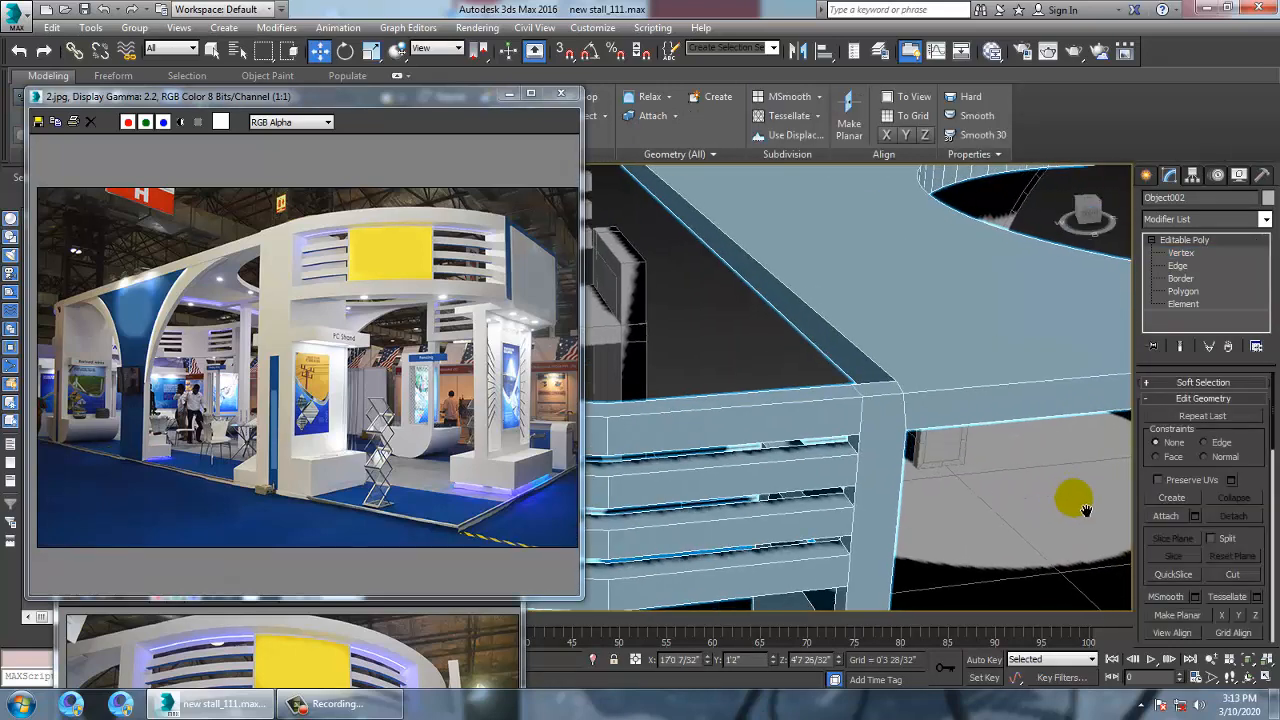
scroll(888, 434, "down", 5)
key("1")
scroll(925, 435, "up", 5)
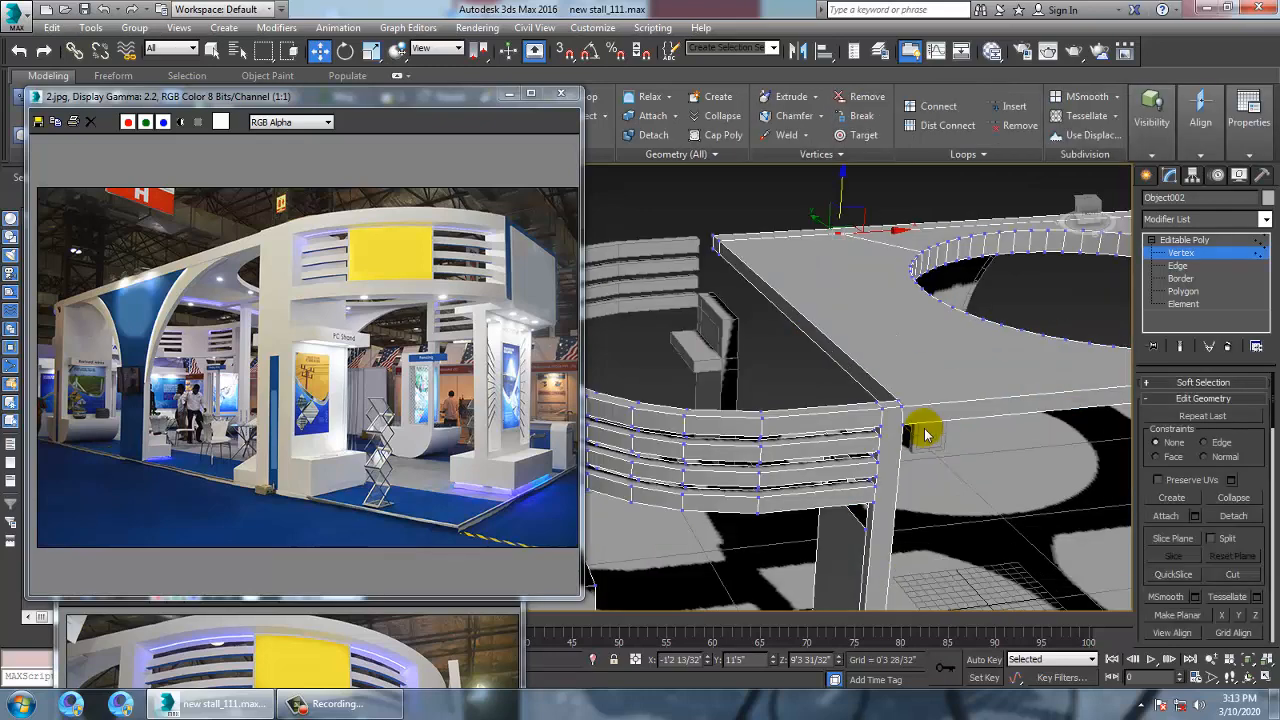
scroll(925, 435, "up", 5)
scroll(922, 437, "down", 5)
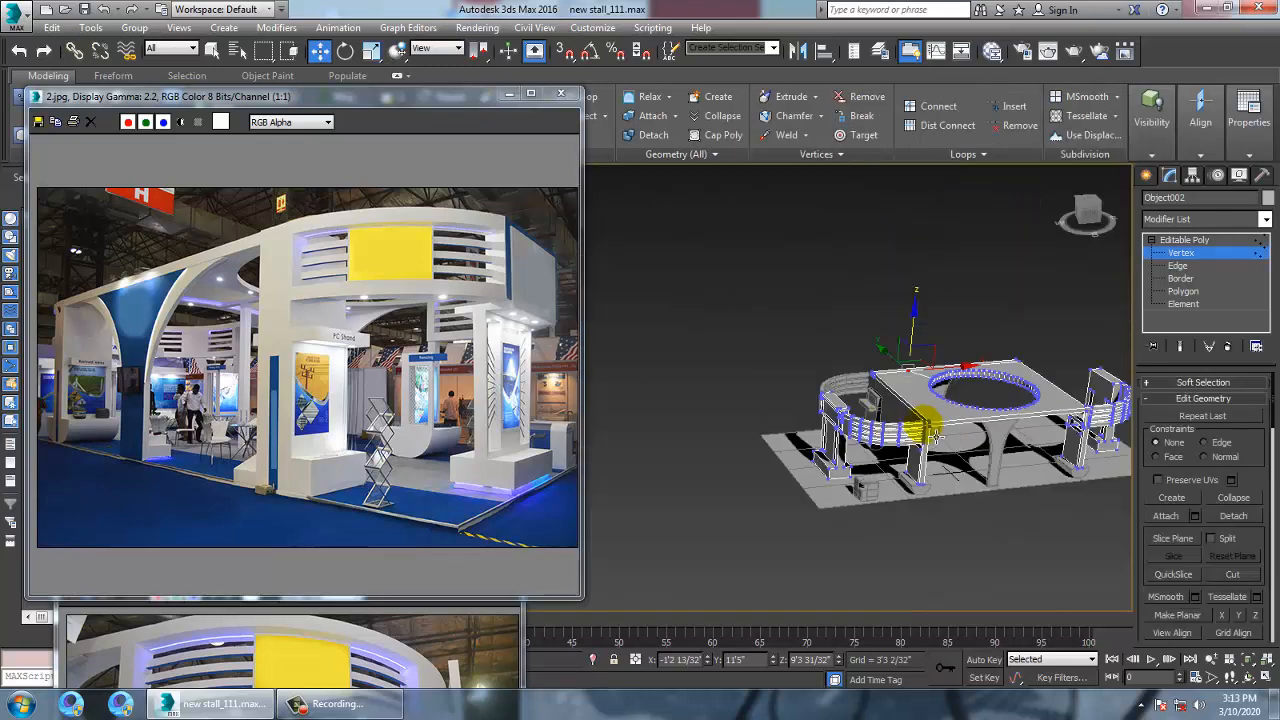
Try to cut an edge from the two nearly coincident vertices on the rear strip's inner line across the strip
middle_click_drag(922, 437, 929, 399, "alt")
scroll(975, 420, "up", 5)
middle_click_drag(929, 399, 837, 283, "alt")
scroll(900, 403, "up", 3)
middle_click_drag(722, 300, 697, 337)
right_click(794, 397)
left_click(766, 251)
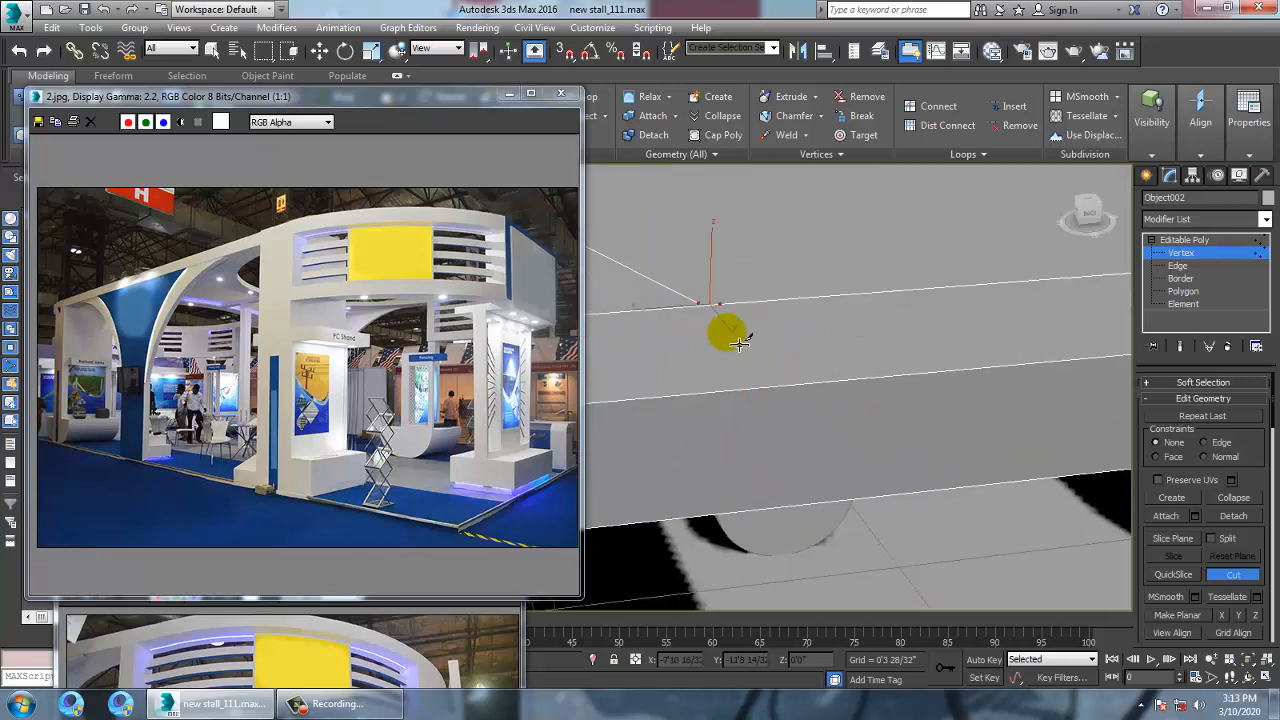
right_click(739, 343)
key("1")
key("1")
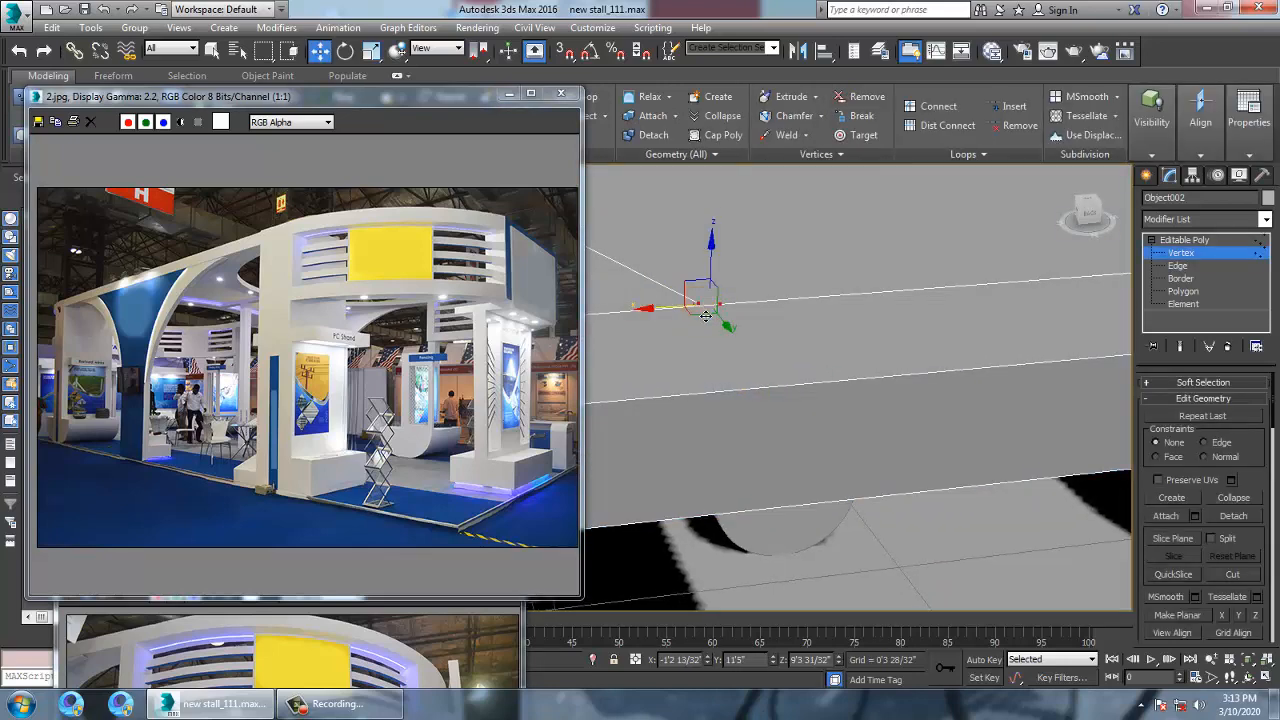
Try to target weld the two nearly coincident vertices on the rear strip's inner line
left_click(687, 328)
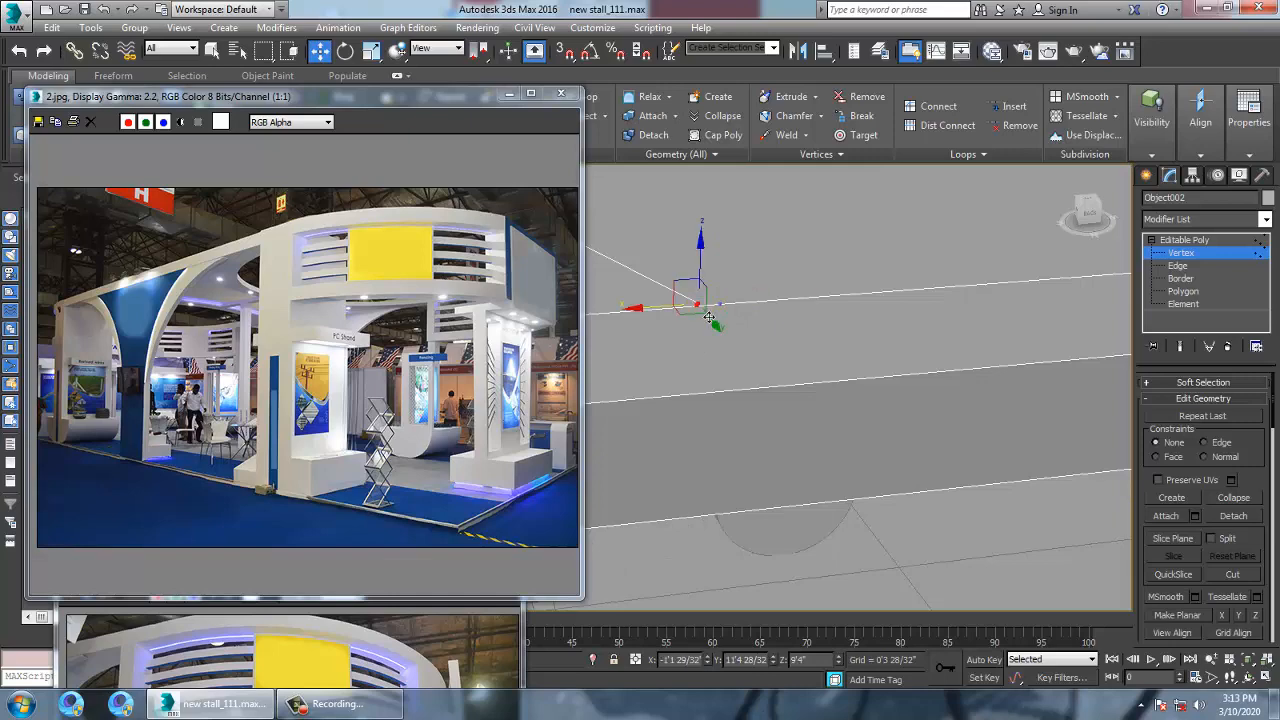
right_click(693, 302)
left_click(678, 411)
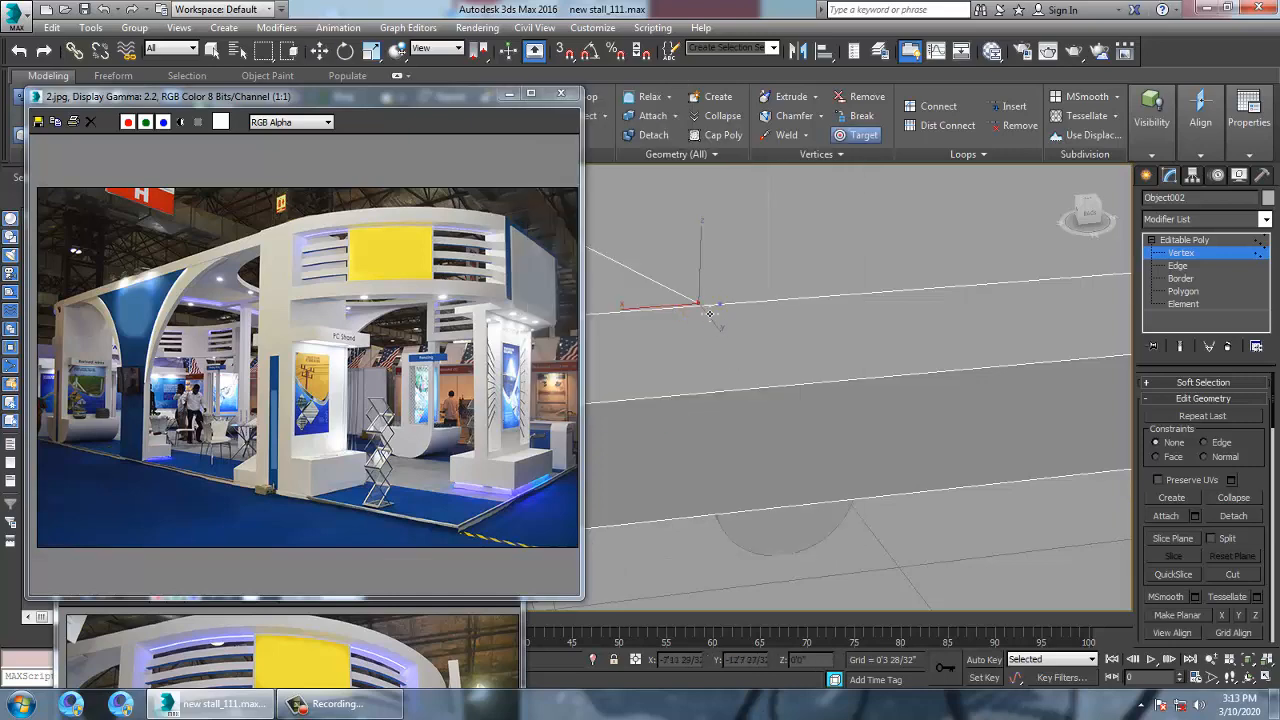
left_click(697, 301)
key("w")
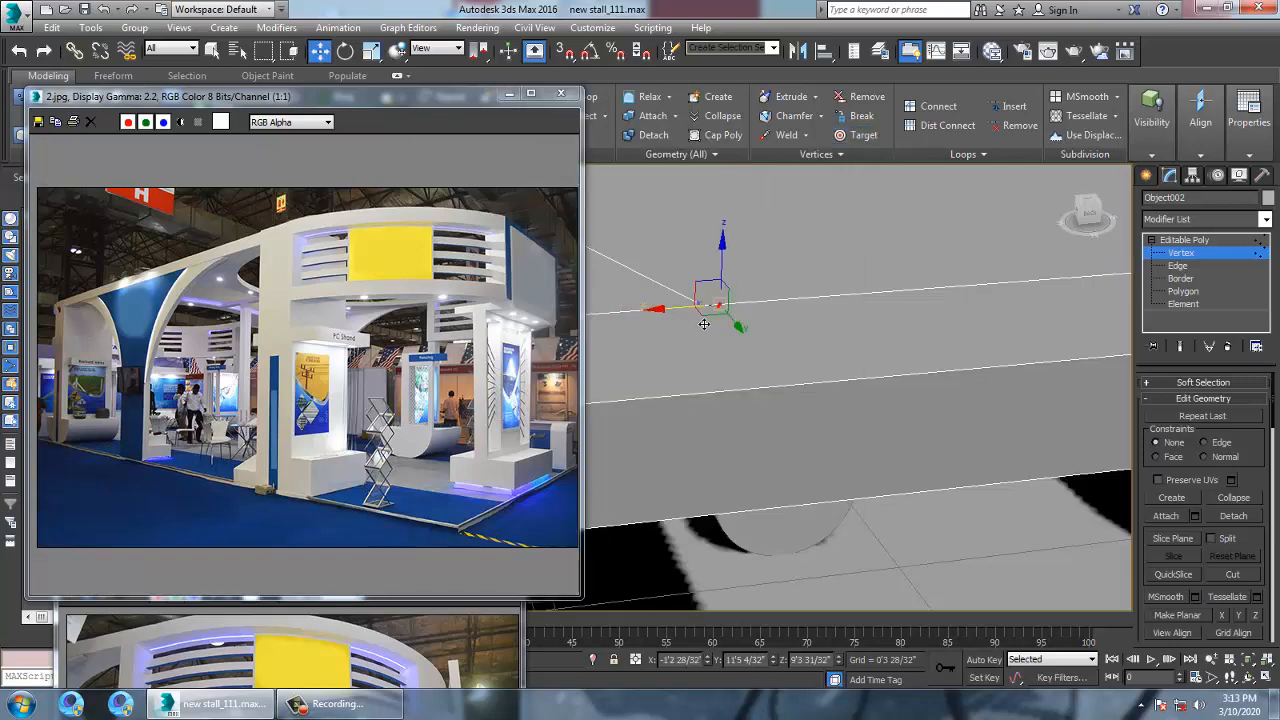
right_click(714, 313)
left_click(695, 423)
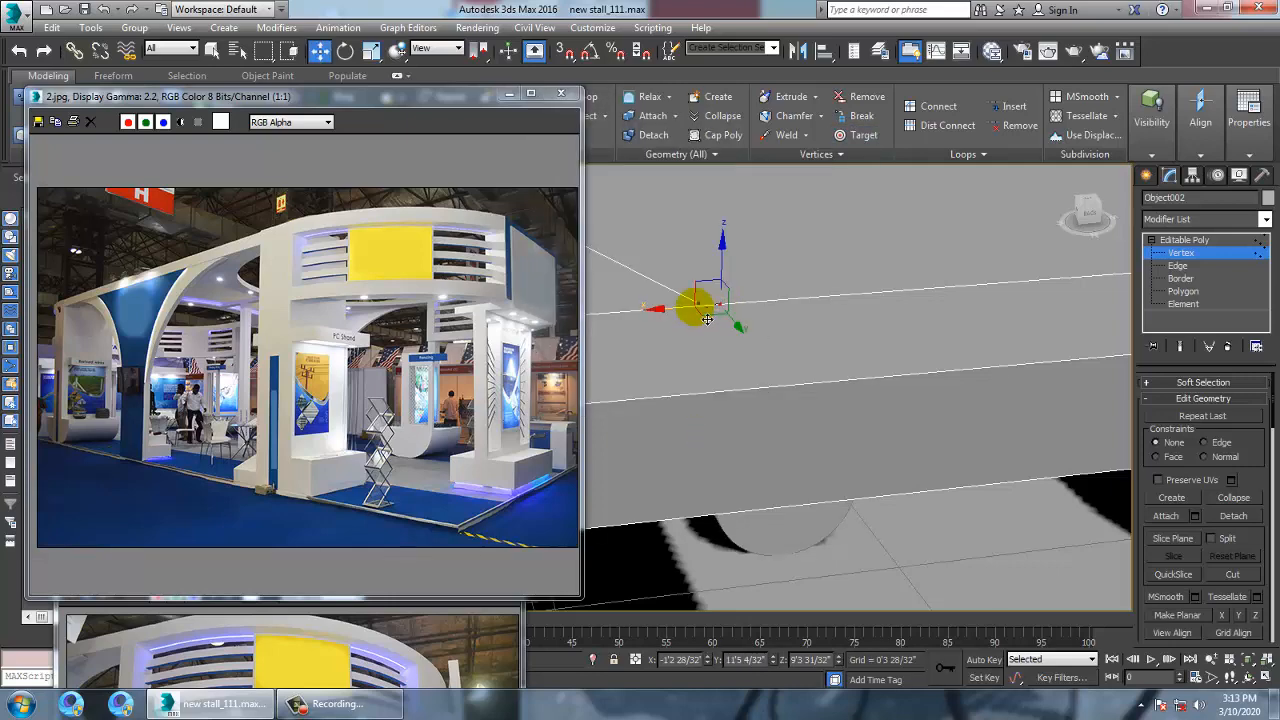
Examine the end of the roof slab's diagonal cut edge at the rear strip in the Top view
middle_click_drag(777, 330, 880, 377, "alt")
scroll(832, 376, "down", 4)
key("alt+w")
middle_click(605, 304)
key("alt+w")
scroll(739, 383, "up", 4)
middle_click_drag(739, 383, 828, 329)
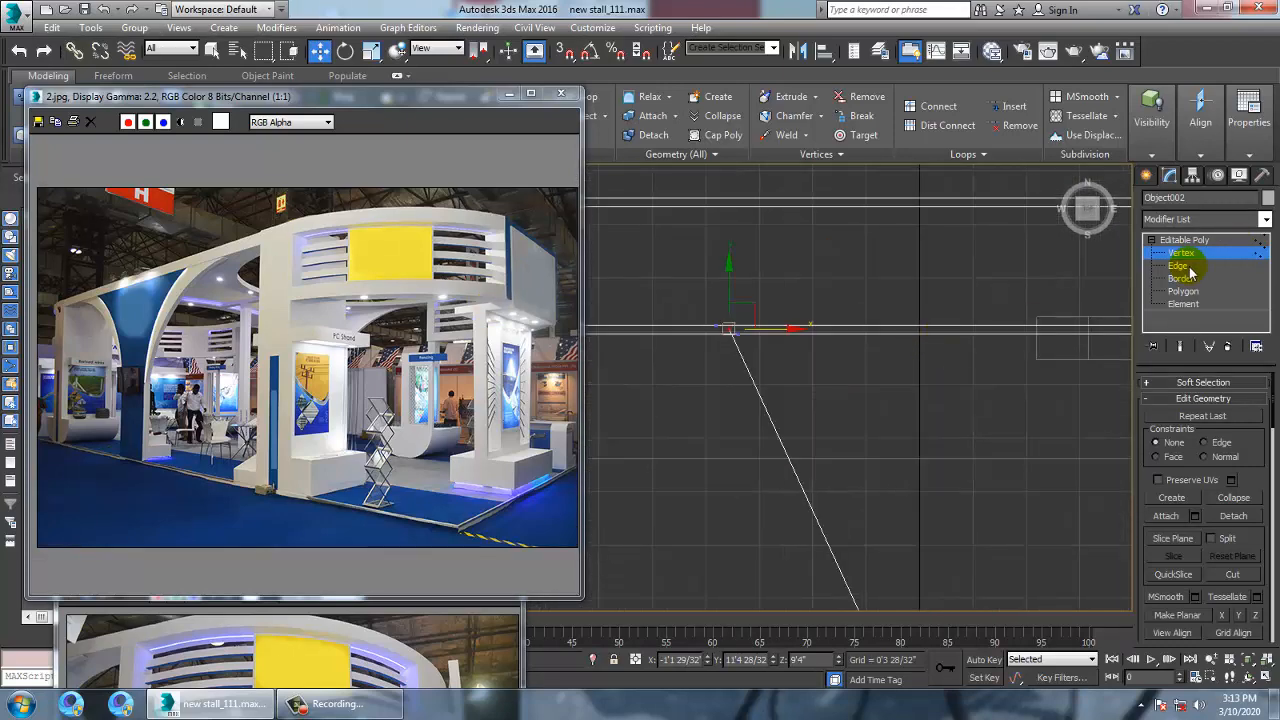
left_click(1179, 266)
left_click(779, 427)
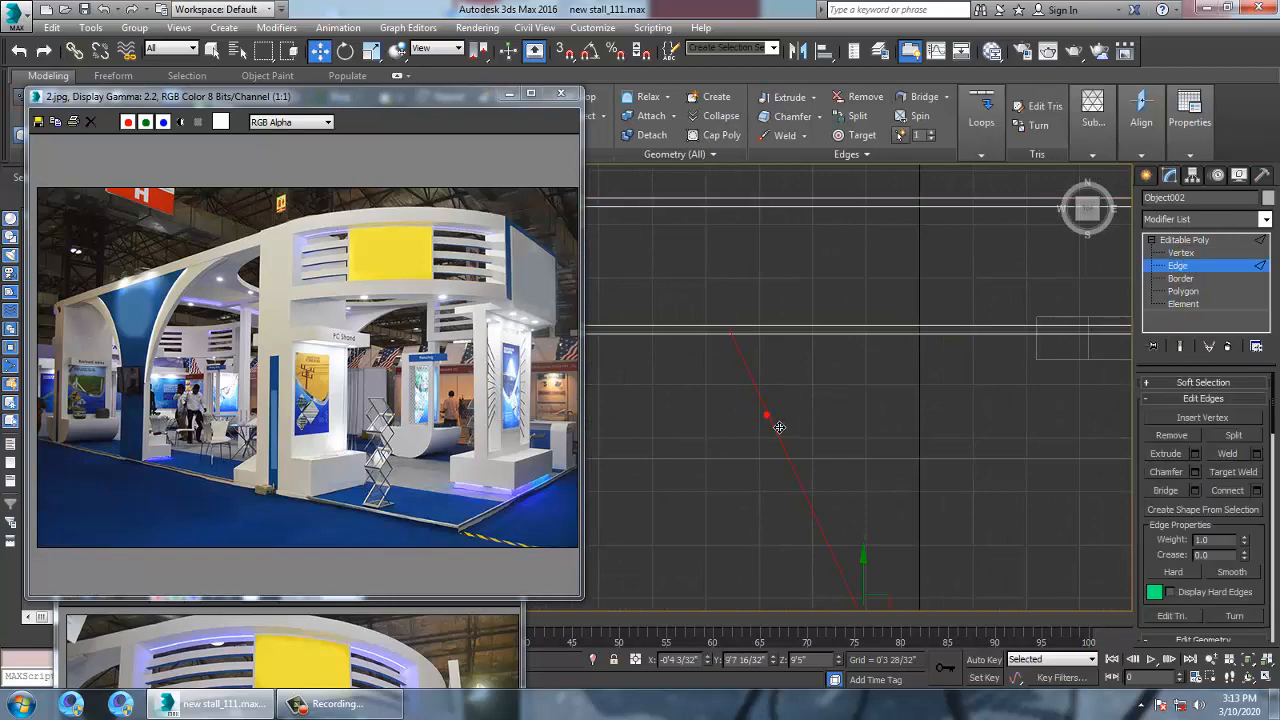
middle_click_drag(789, 434, 985, 382, "alt")
Examine the roof slab and its circular opening in the Front and Top views
key("alt+w")
left_click(609, 314)
left_click(878, 326)
key("alt+w")
scroll(712, 448, "down", 4)
left_click(1193, 241)
scroll(668, 504, "down", 3)
middle_click_drag(668, 504, 791, 414)
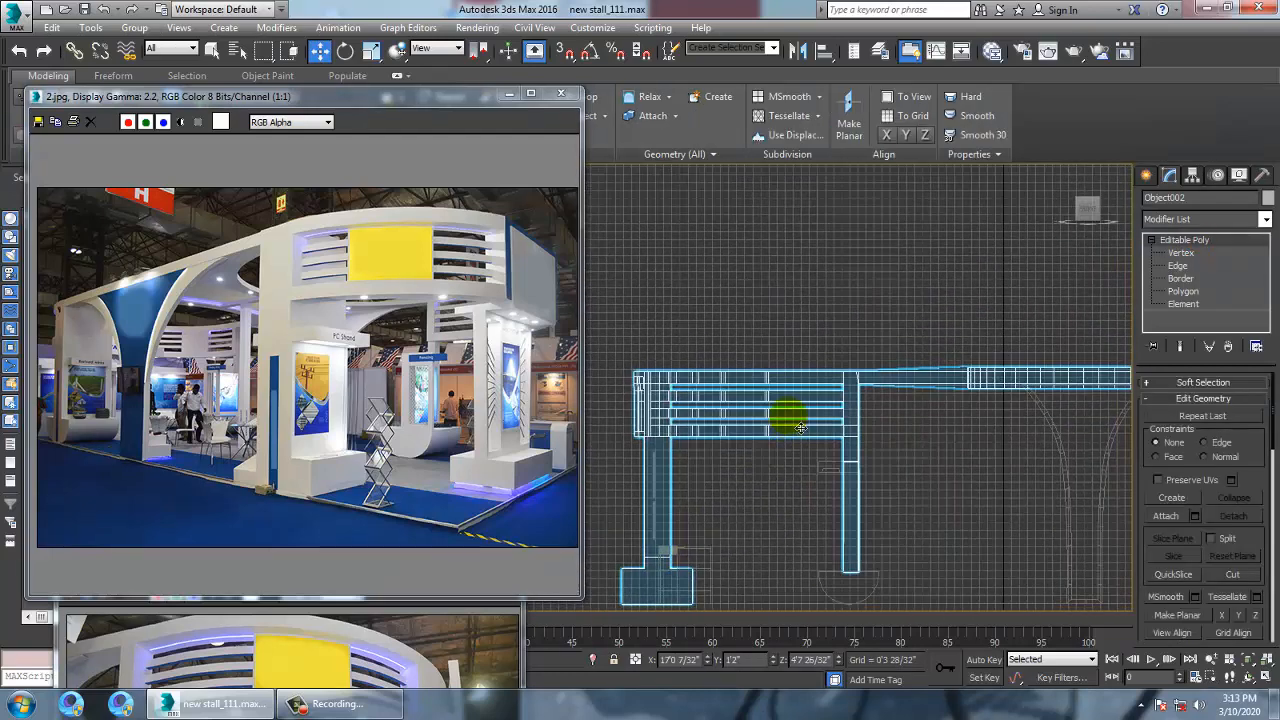
key("alt+w")
left_click(606, 306)
key("alt+w")
key("z")
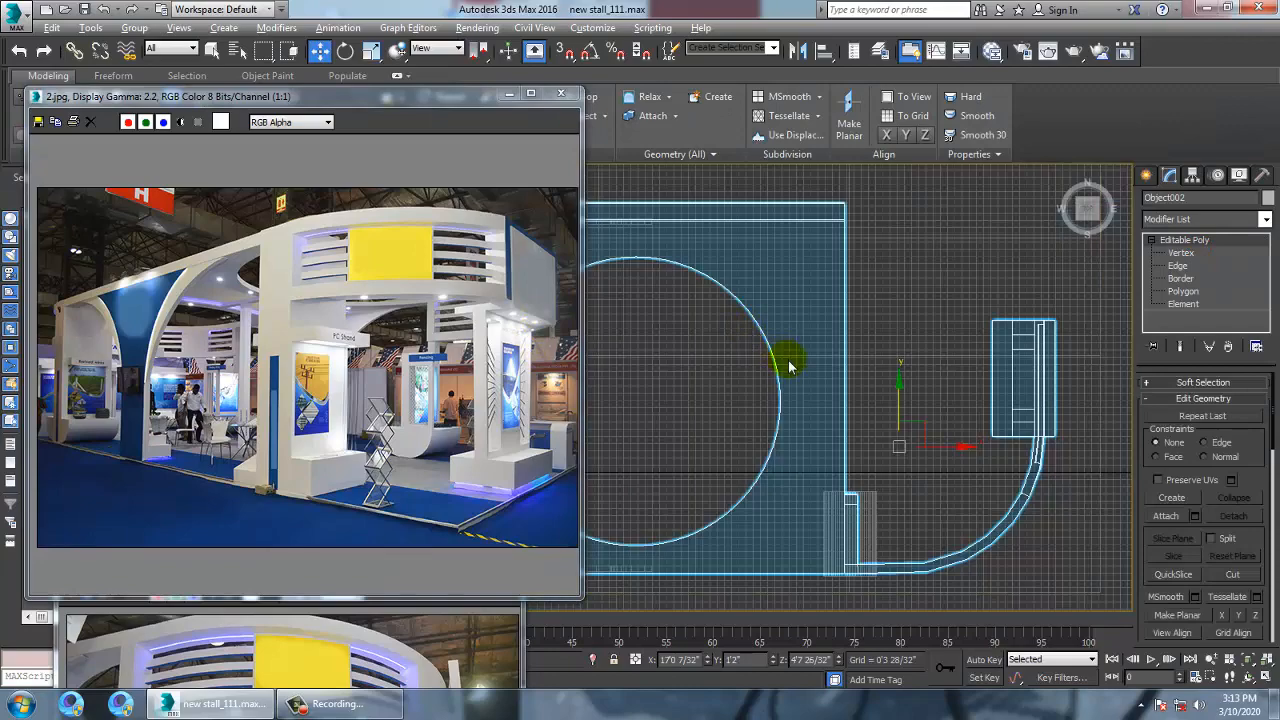
middle_click_drag(663, 486, 854, 423)
scroll(854, 423, "up", 3)
middle_click_drag(925, 517, 840, 381)
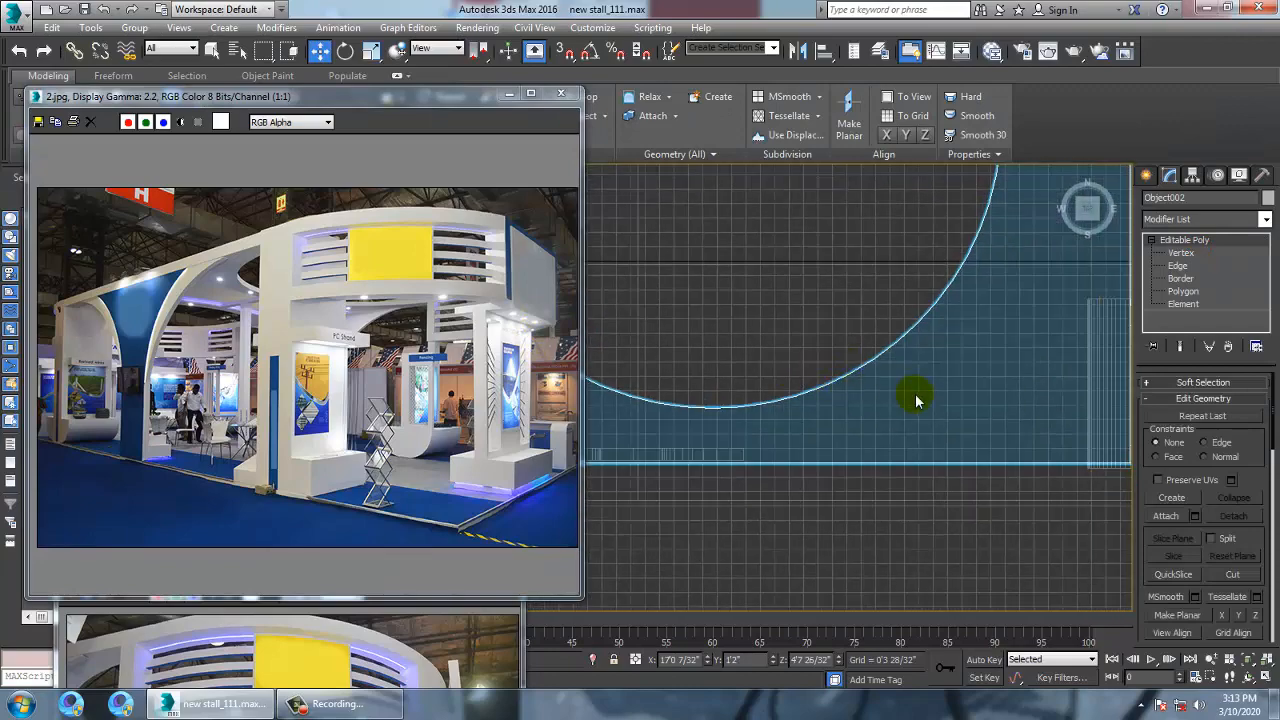
Remove the diagonal edge cut across the roof slab's top between the rear strip and the circular opening
left_click(1181, 252)
key("alt+w")
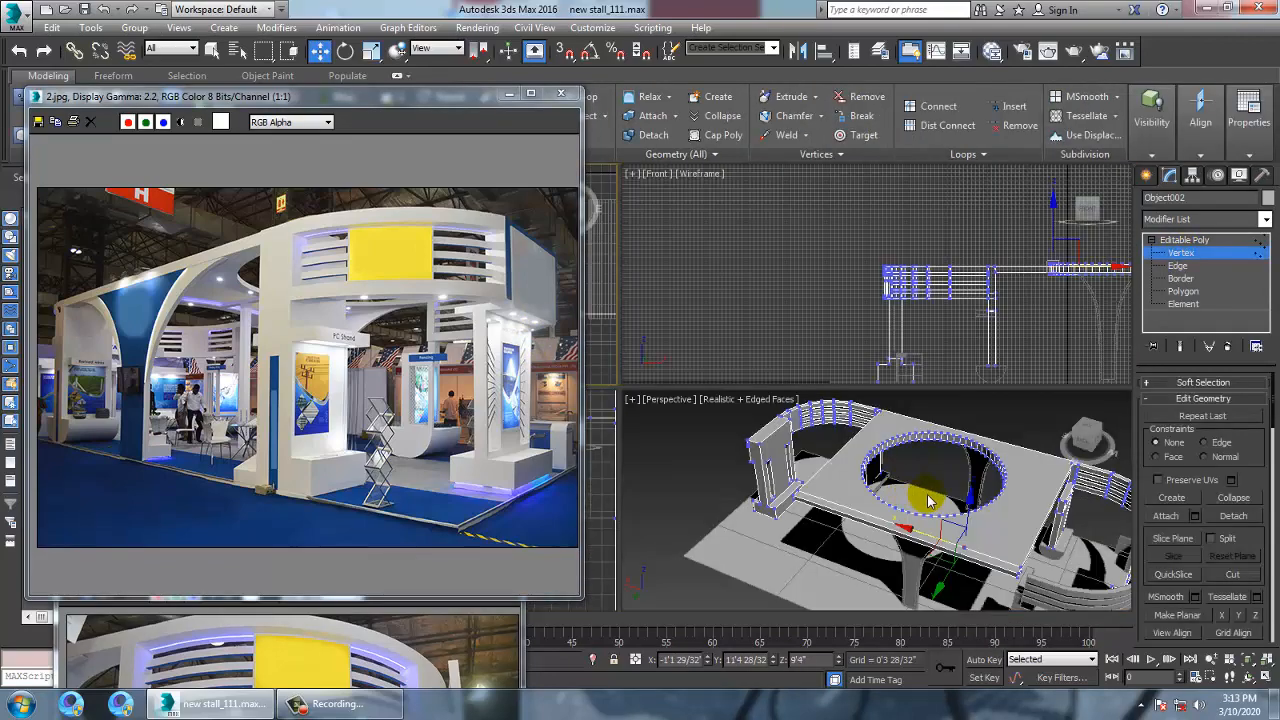
middle_click_drag(928, 500, 894, 480)
key("alt+w")
scroll(734, 449, "up", 5)
middle_click_drag(966, 405, 898, 414)
key("Delete")
left_click(889, 381)
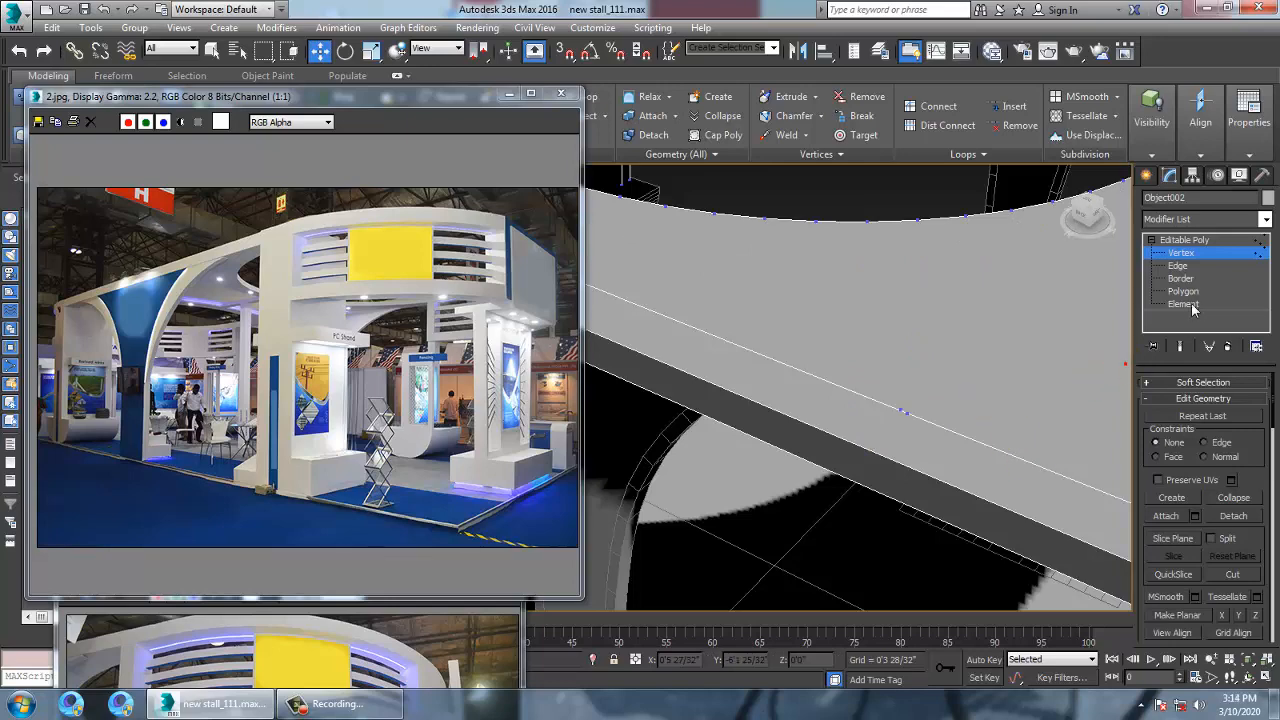
Check the inner edge and the top polygon of the roof slab's rear strip, ending at object level
left_click(1180, 266)
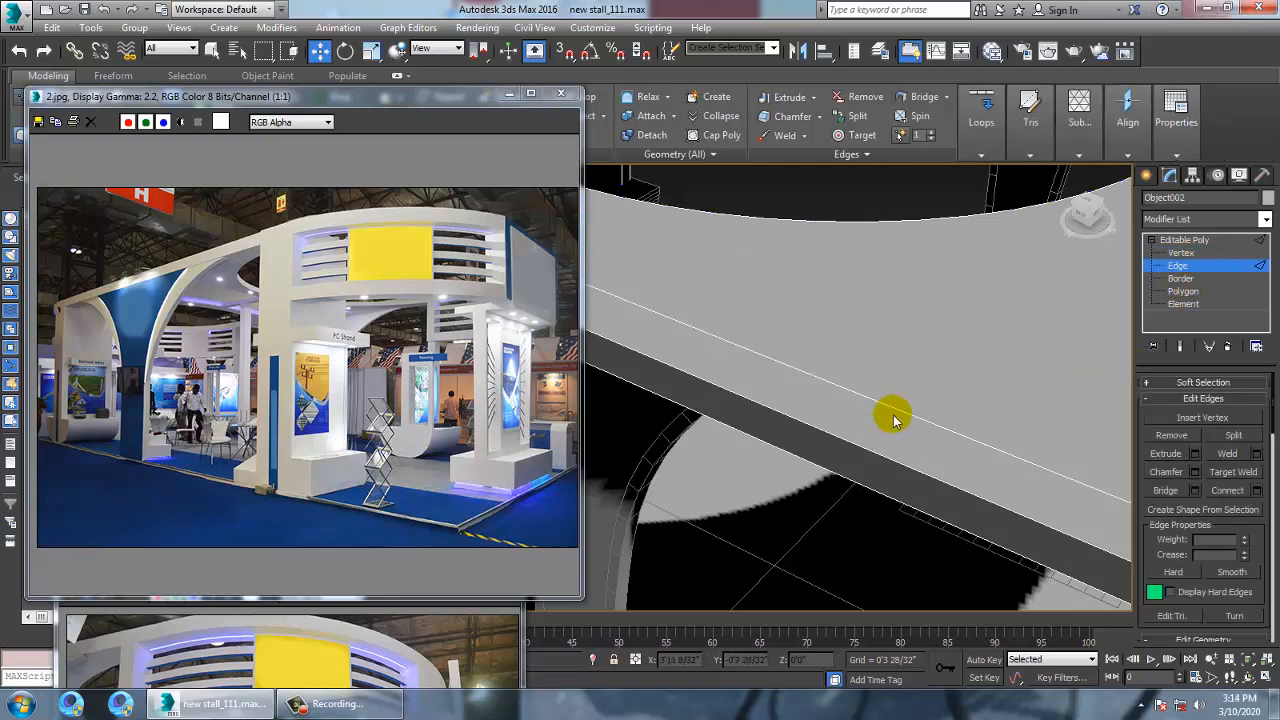
scroll(911, 426, "down", 5)
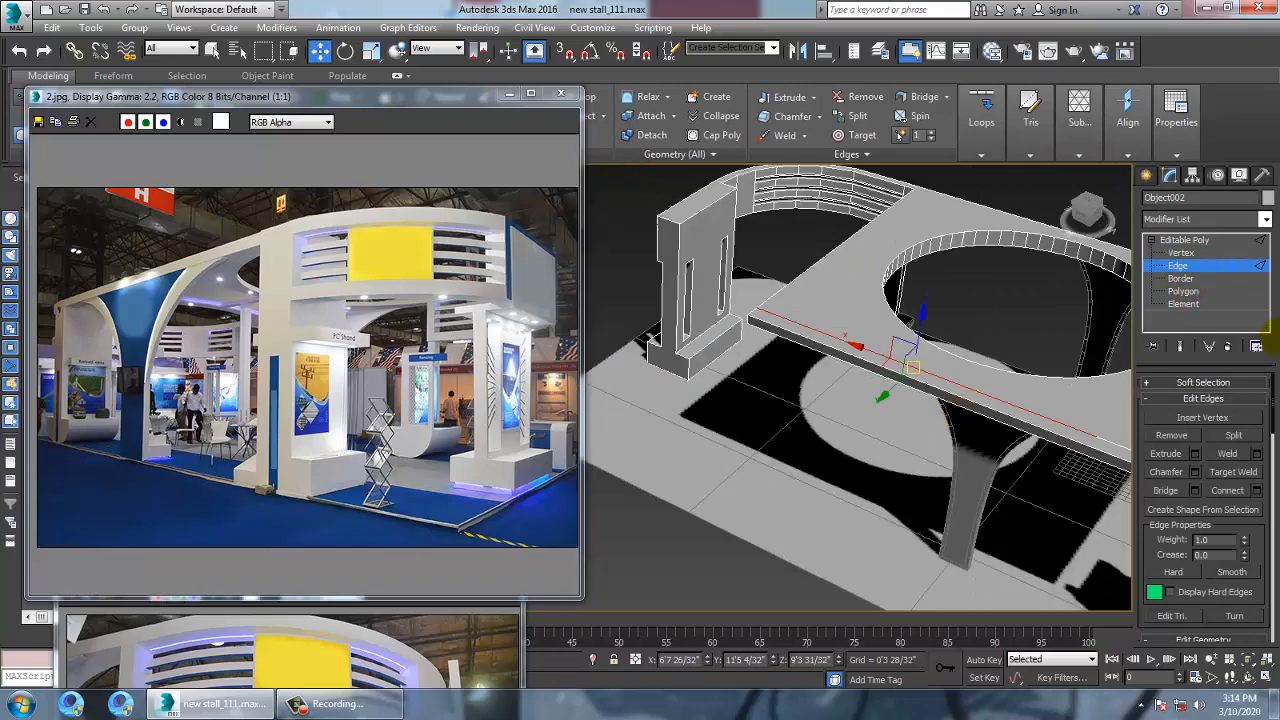
left_click(1183, 291)
left_click(975, 400)
middle_click_drag(975, 400, 1130, 350, "alt")
left_click(1196, 240)
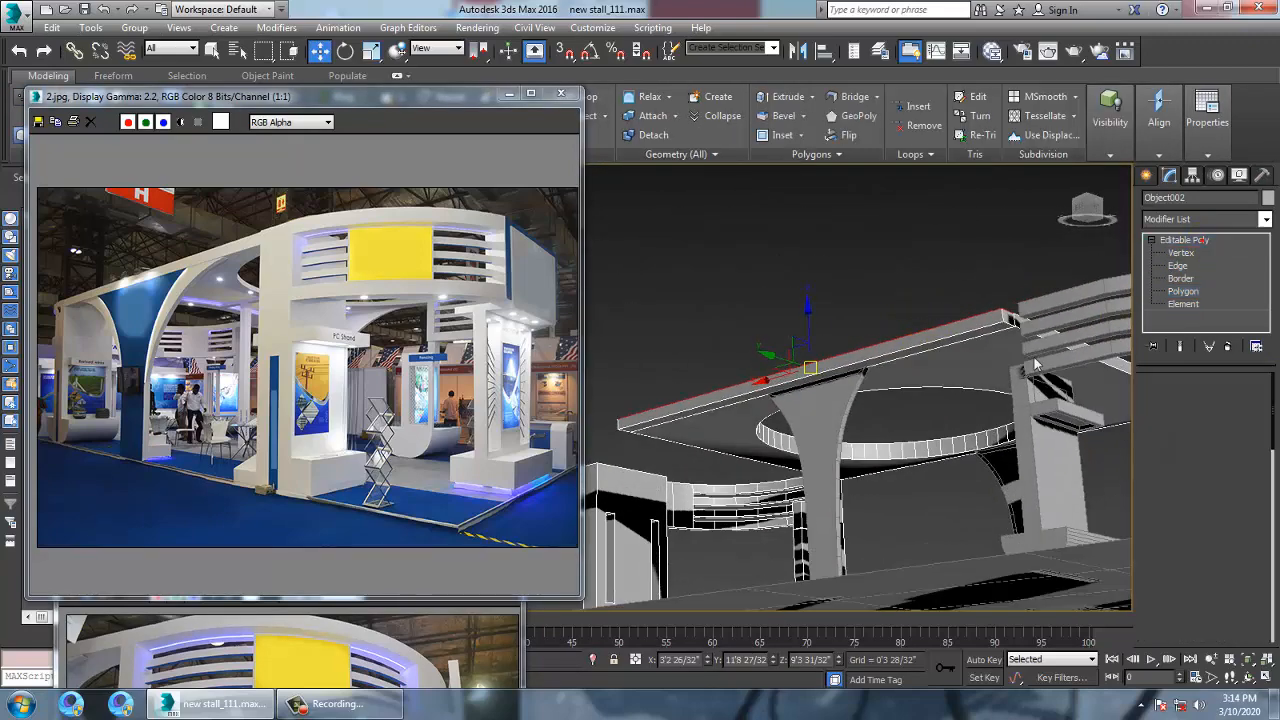
Move the flared column about 0'6 19/32" along Y toward the roof slab's rear edge
left_click(805, 418)
middle_click_drag(805, 418, 713, 433, "alt")
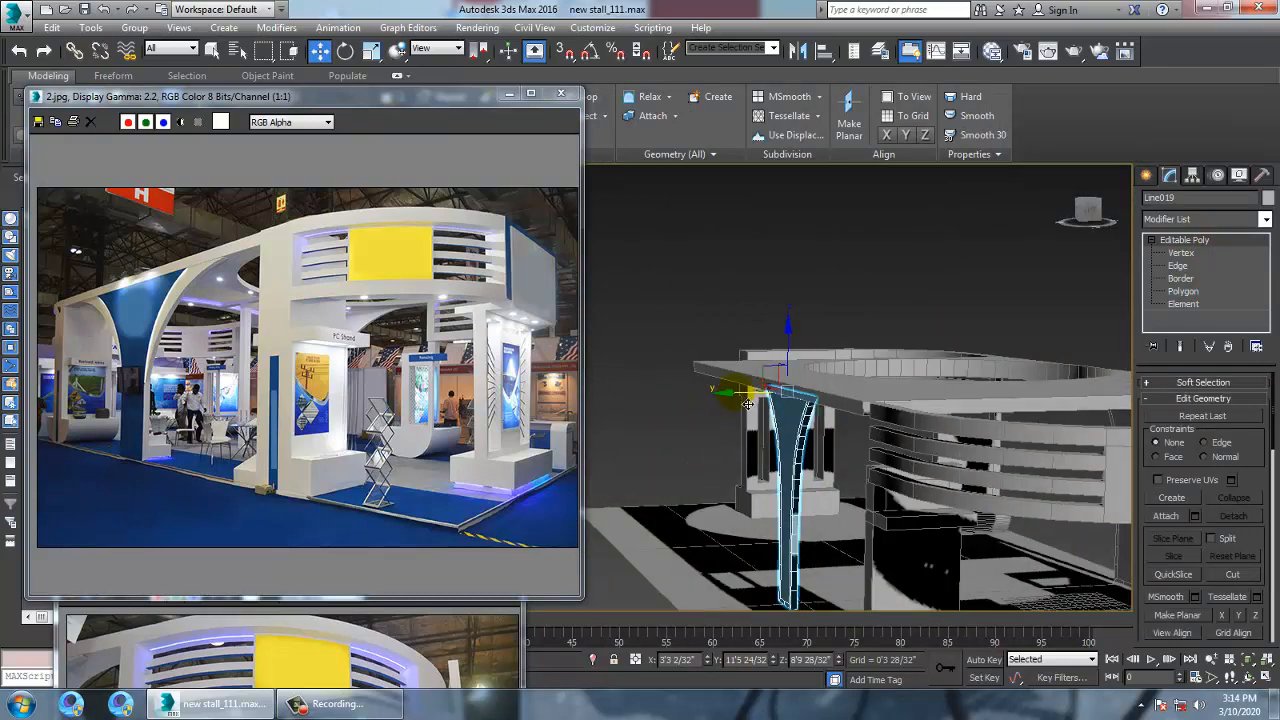
left_click_drag(748, 403, 731, 403)
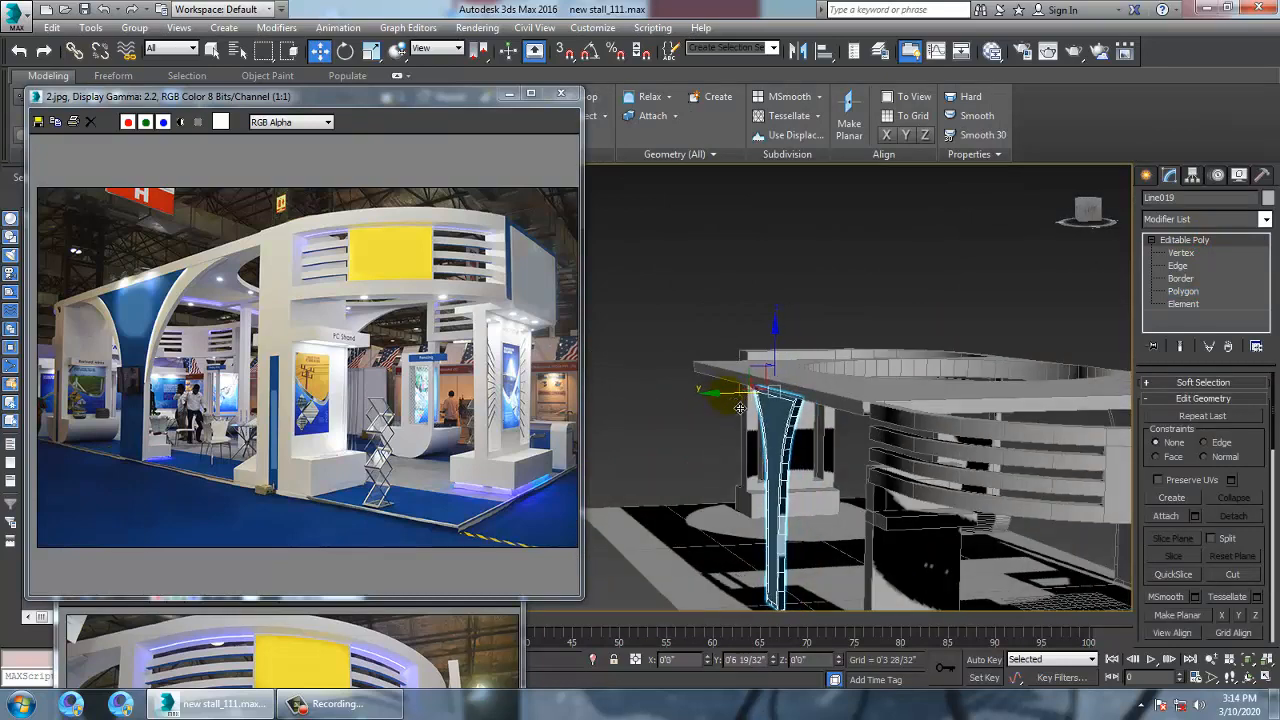
Extrude the top face of the post below the roof slab's corner by 2'0 31/32", beside the slatted fascia
middle_click_drag(737, 403, 982, 479, "alt")
scroll(982, 479, "up", 6)
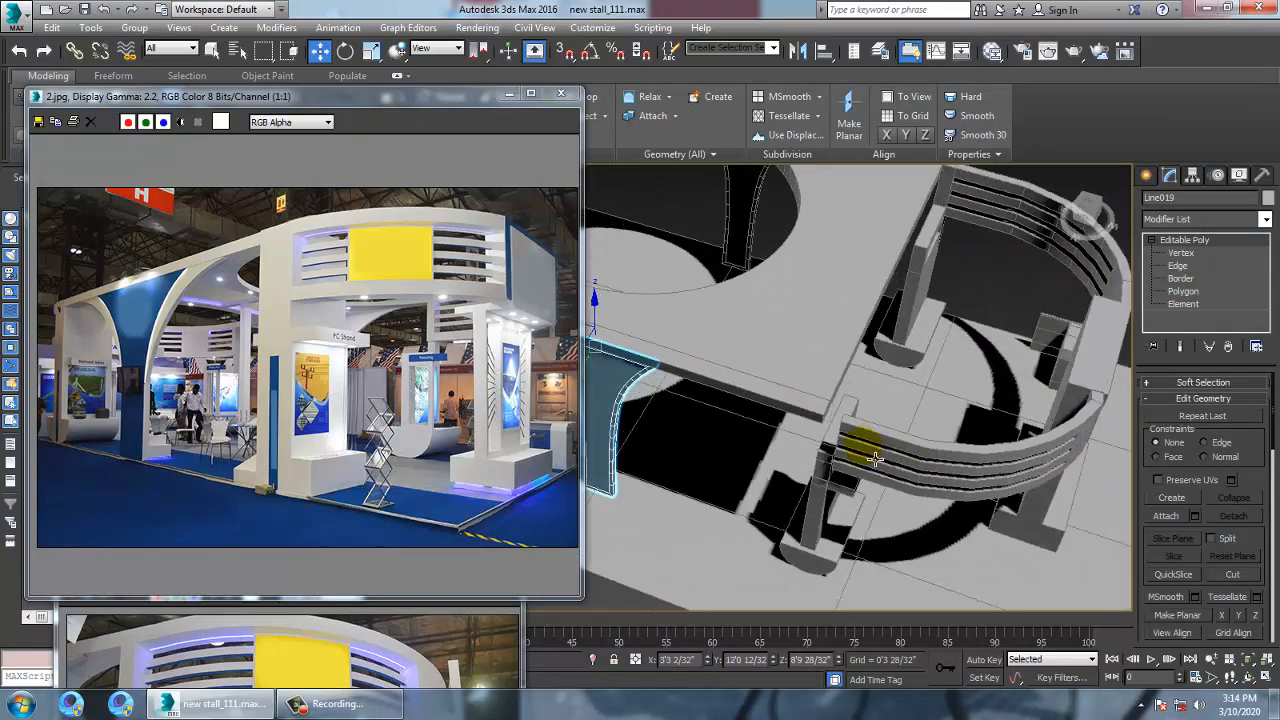
middle_click_drag(883, 380, 829, 471, "alt")
left_click(829, 471)
key("4")
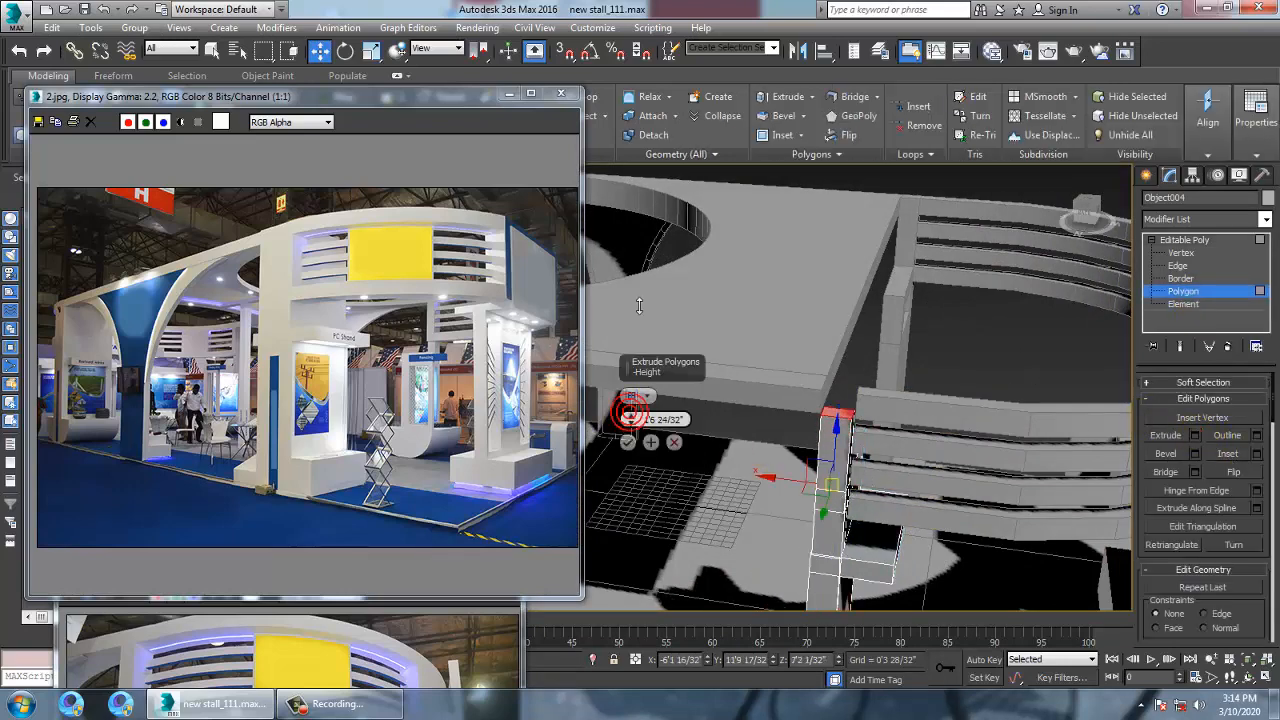
left_click_drag(634, 228, 631, 226)
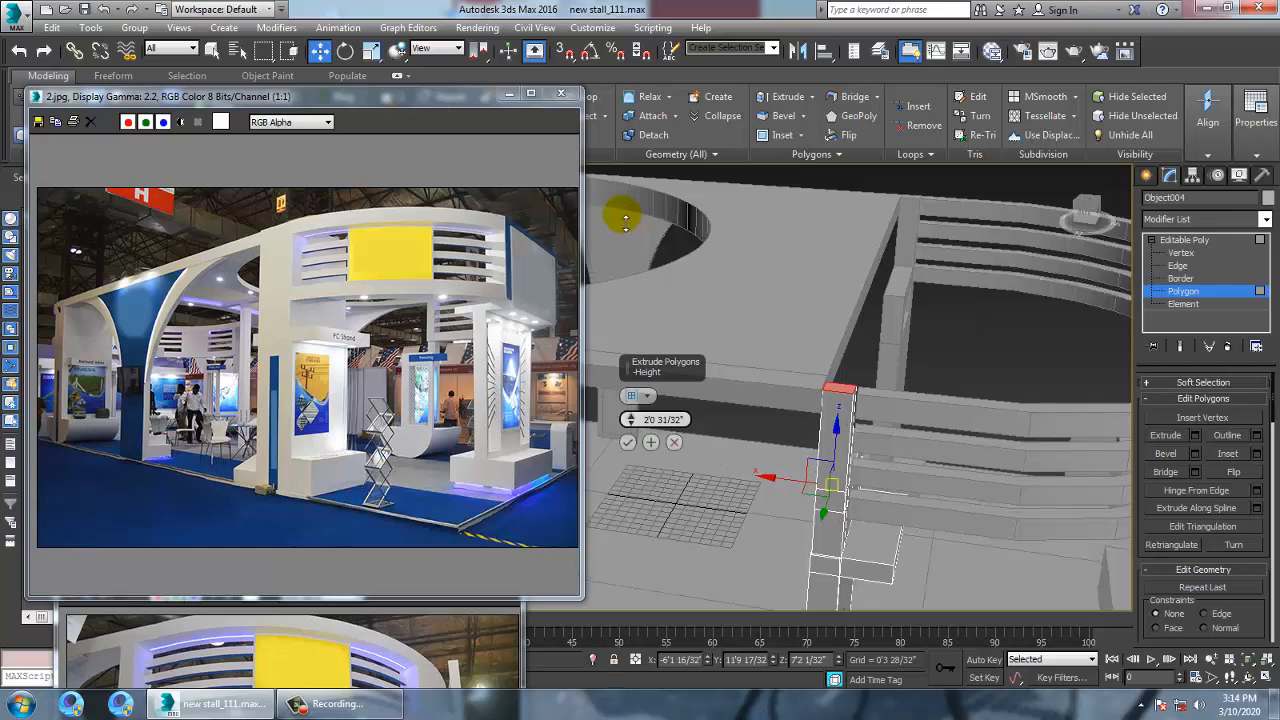
left_click(629, 443)
Raise the extruded post's top face in the Front view to Z 9'3 31/32", level with the fascia's top
key("alt+w")
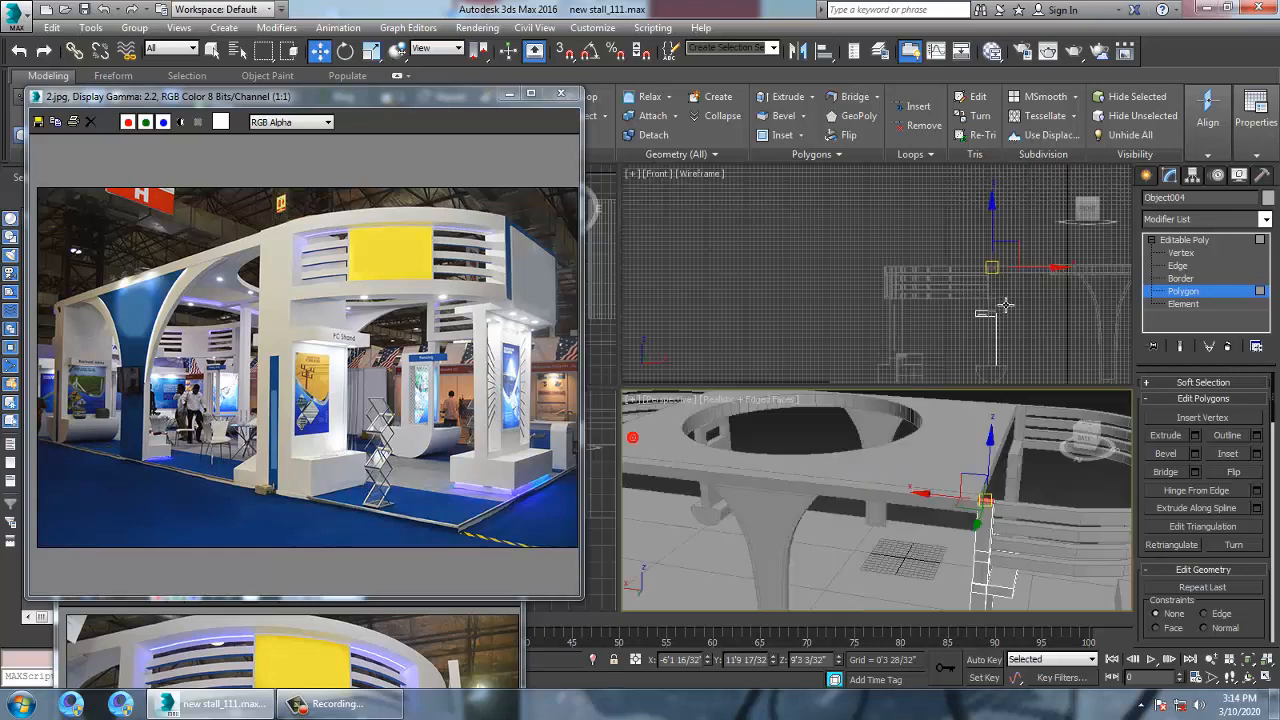
scroll(997, 264, "up", 5)
key("alt+w")
middle_click_drag(897, 318, 889, 318)
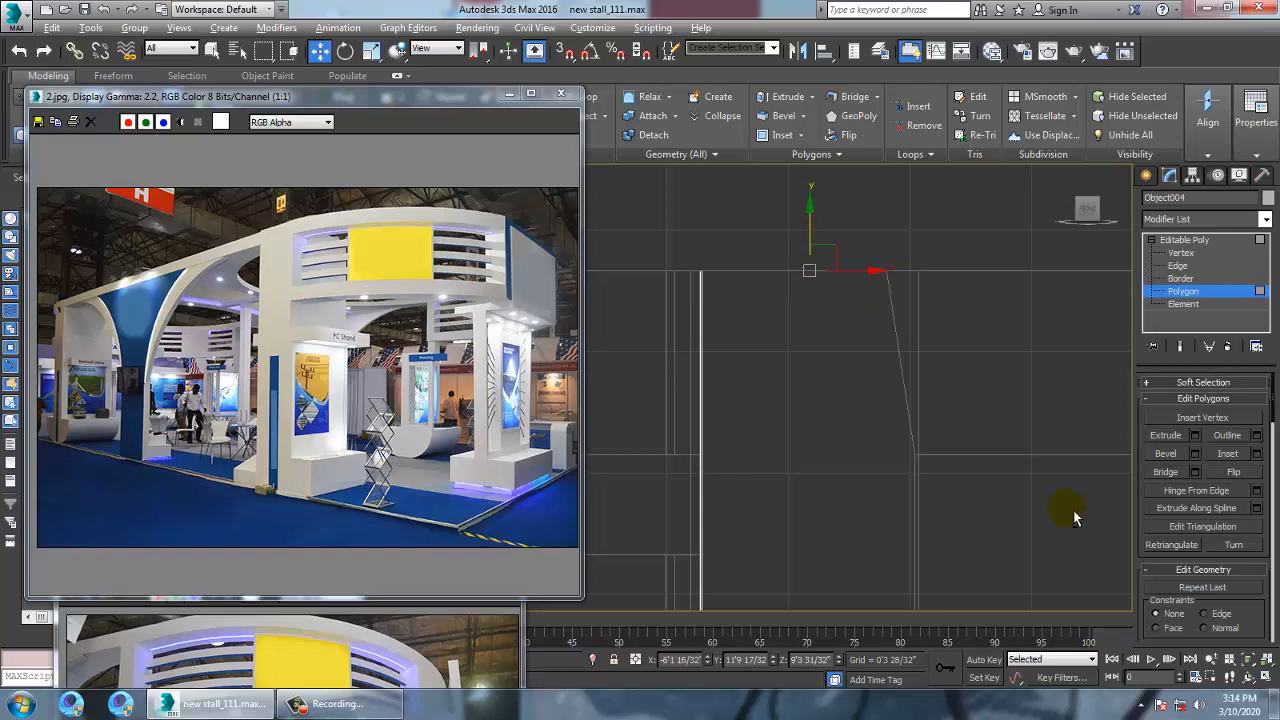
Return the post to object level and select the 14 slanted bars in both slots of the end panel, leaving out the floor slab
mouse_move(1075, 517)
middle_mouse_down("alt")
mouse_move(943, 420)
mouse_move(794, 366)
mouse_move(837, 394)
mouse_move(750, 405)
mouse_move(826, 380)
mouse_move(857, 400)
mouse_move(829, 380)
mouse_move(890, 408)
mouse_move(889, 380)
mouse_move(851, 400)
mouse_move(854, 426)
mouse_move(826, 437)
mouse_move(806, 394)
mouse_move(849, 466)
mouse_move(763, 437)
middle_mouse_up("alt")
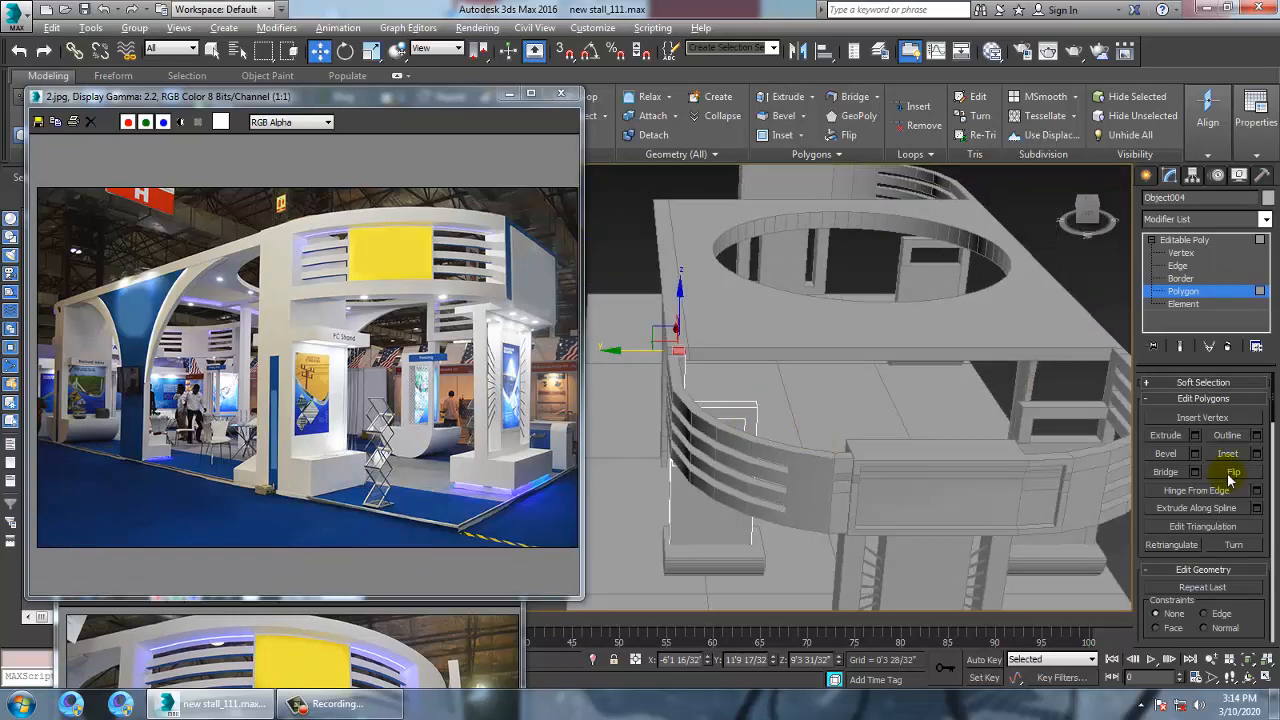
mouse_move(880, 430)
middle_mouse_down("alt")
mouse_move(846, 420)
mouse_move(880, 410)
mouse_move(923, 423)
mouse_move(918, 383)
mouse_move(903, 417)
mouse_move(1023, 446)
mouse_move(915, 390)
mouse_move(923, 406)
mouse_move(903, 448)
mouse_move(868, 414)
middle_mouse_up("alt")
scroll(869, 423, "up", 5)
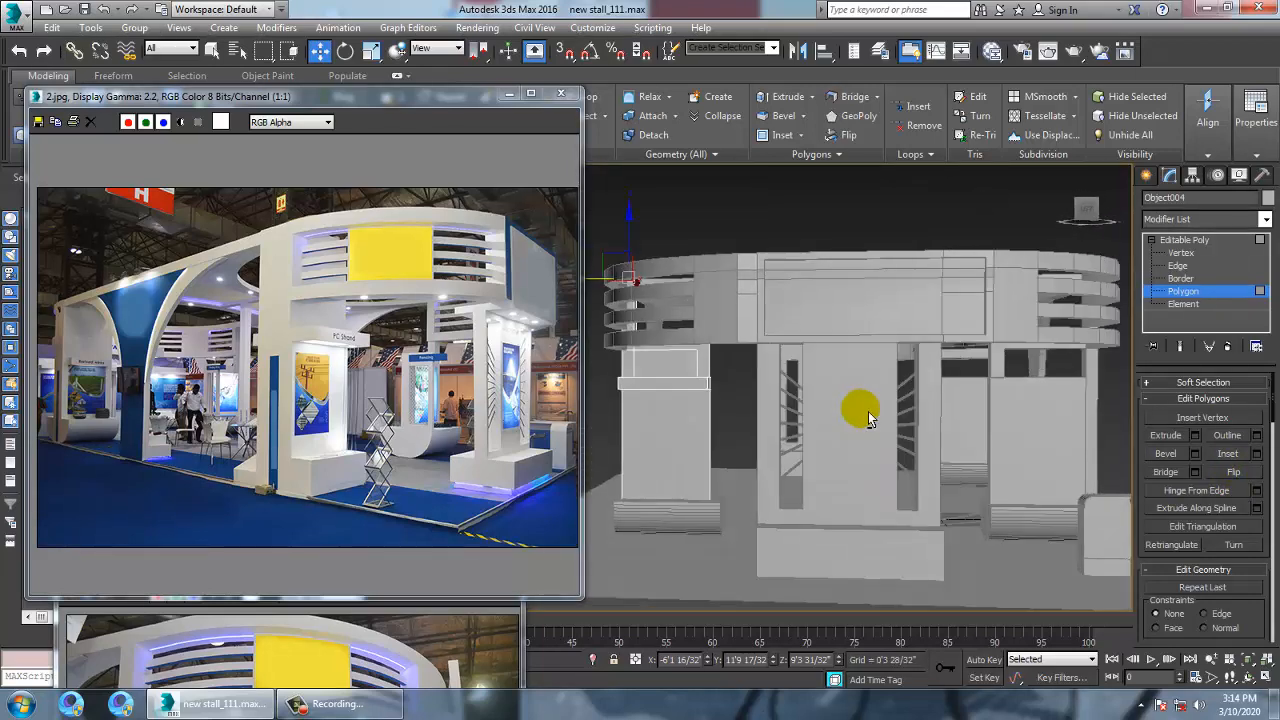
scroll(868, 420, "up", 4)
left_click_drag(732, 450, 718, 590)
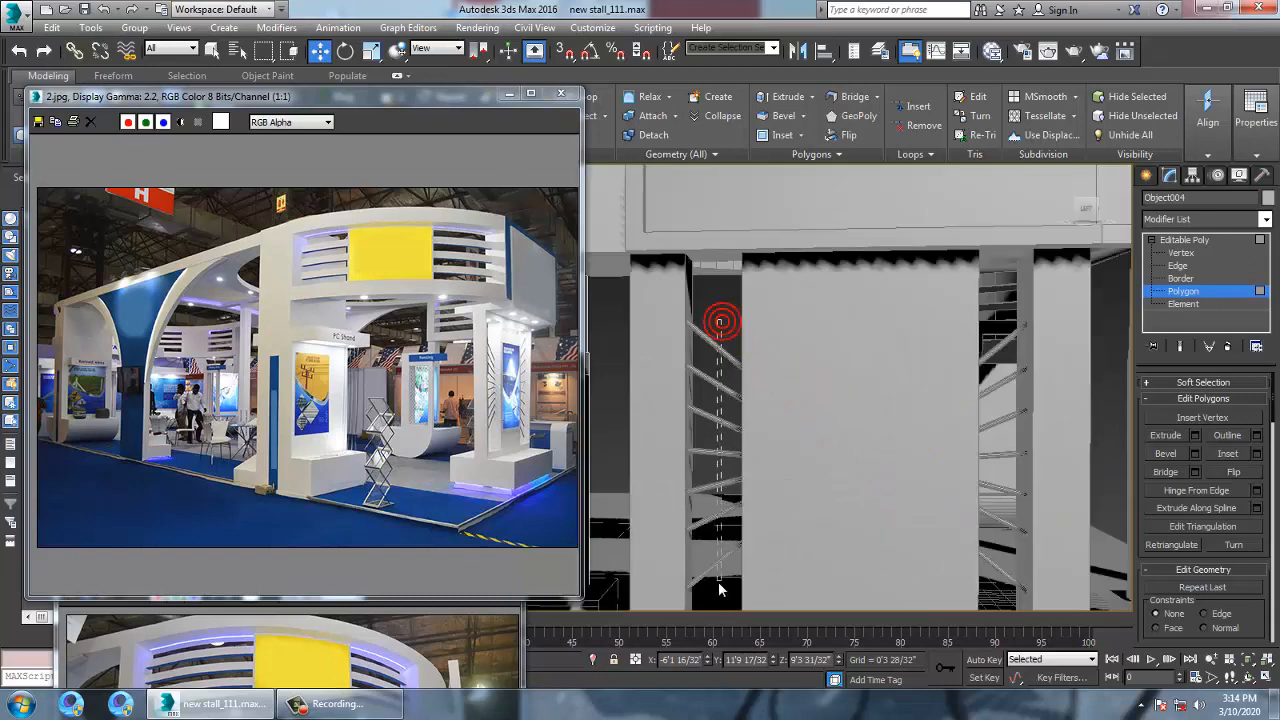
left_click(1186, 241)
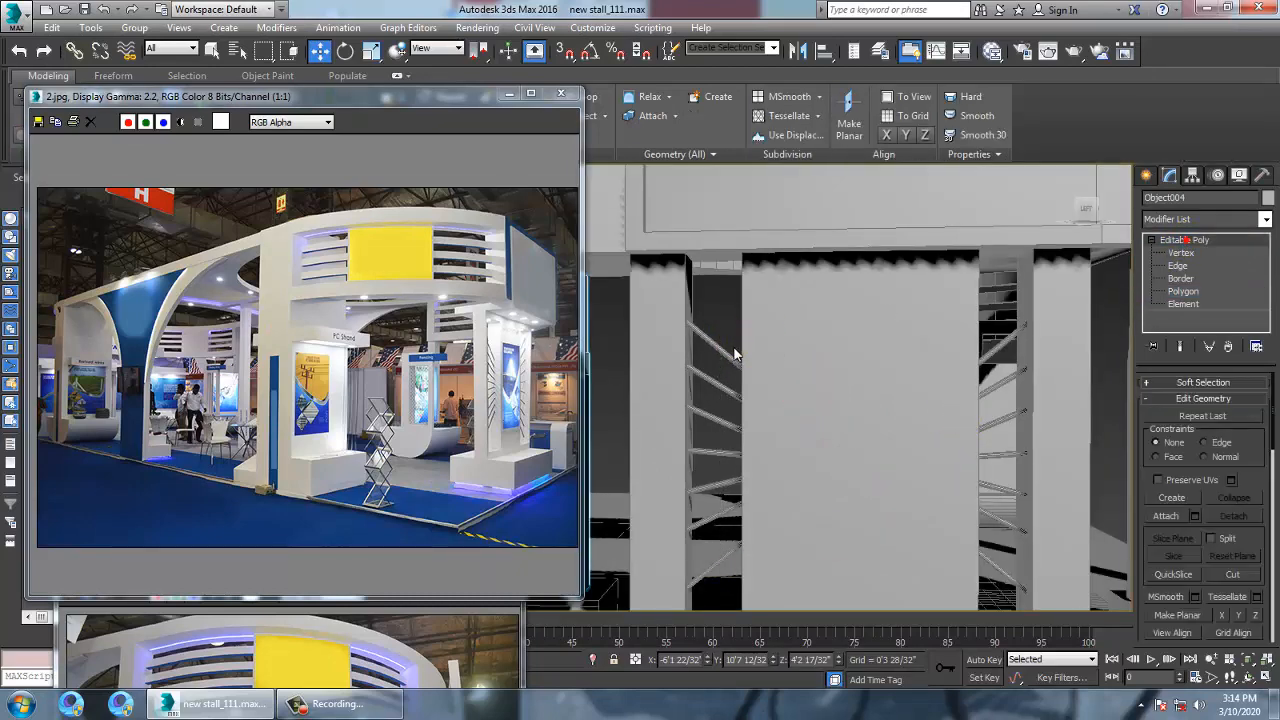
left_click_drag(720, 596, 721, 598)
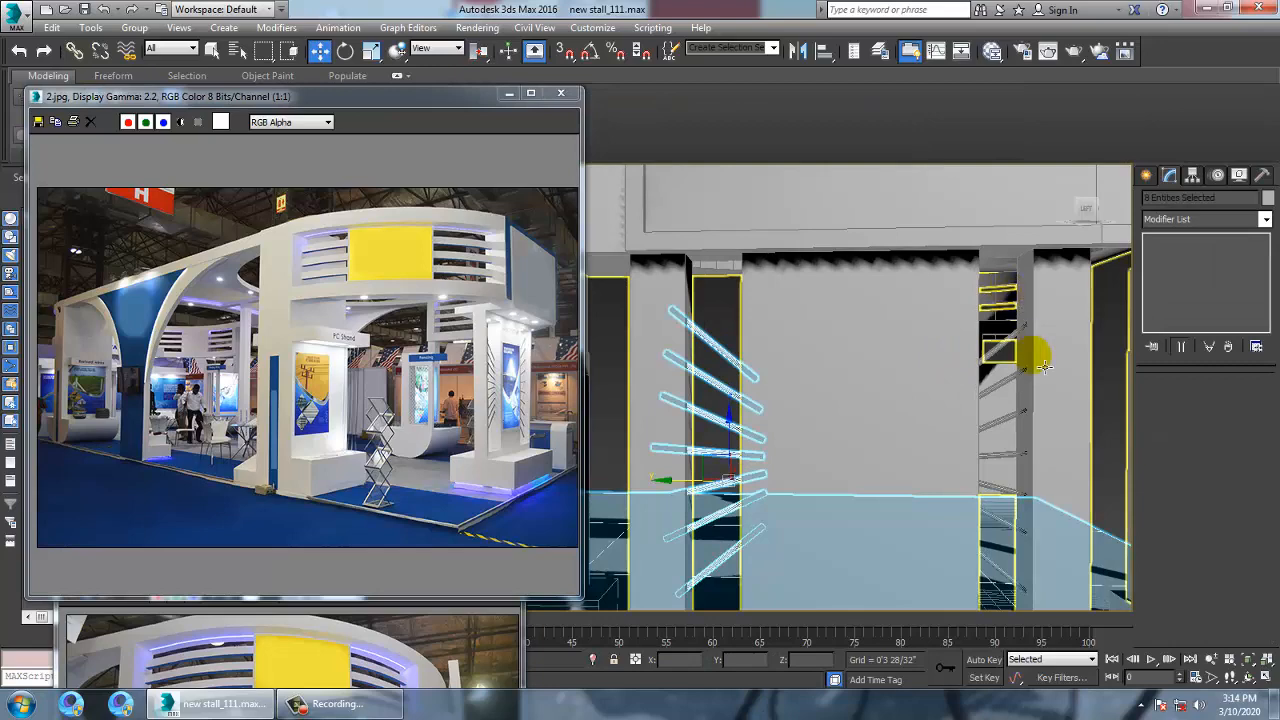
scroll(1043, 367, "down", 4)
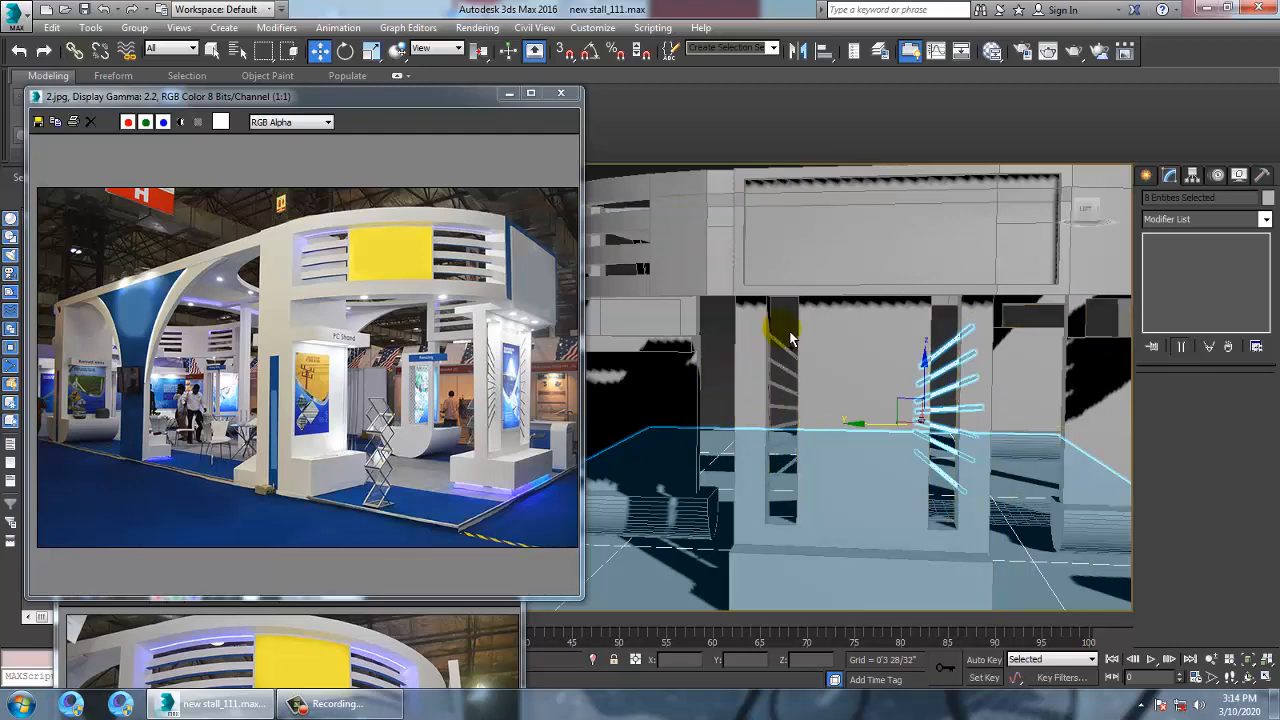
left_click(1043, 399, "alt")
Copy the 14 slanted bars about 38'1 6/32" along X to the slotted panel at the stall's opposite end
scroll(1043, 399, "down", 5)
middle_click_drag(1043, 399, 958, 484, "alt")
scroll(958, 484, "down", 5)
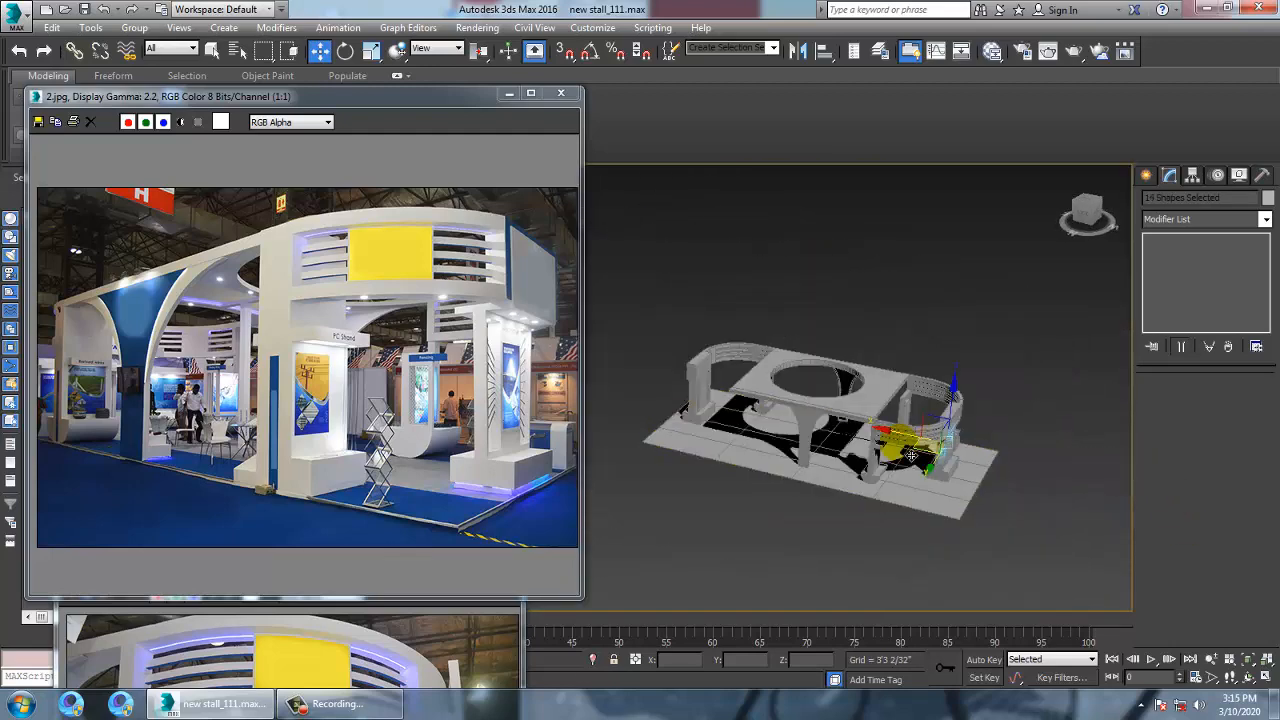
middle_click_drag(909, 446, 945, 455, "alt")
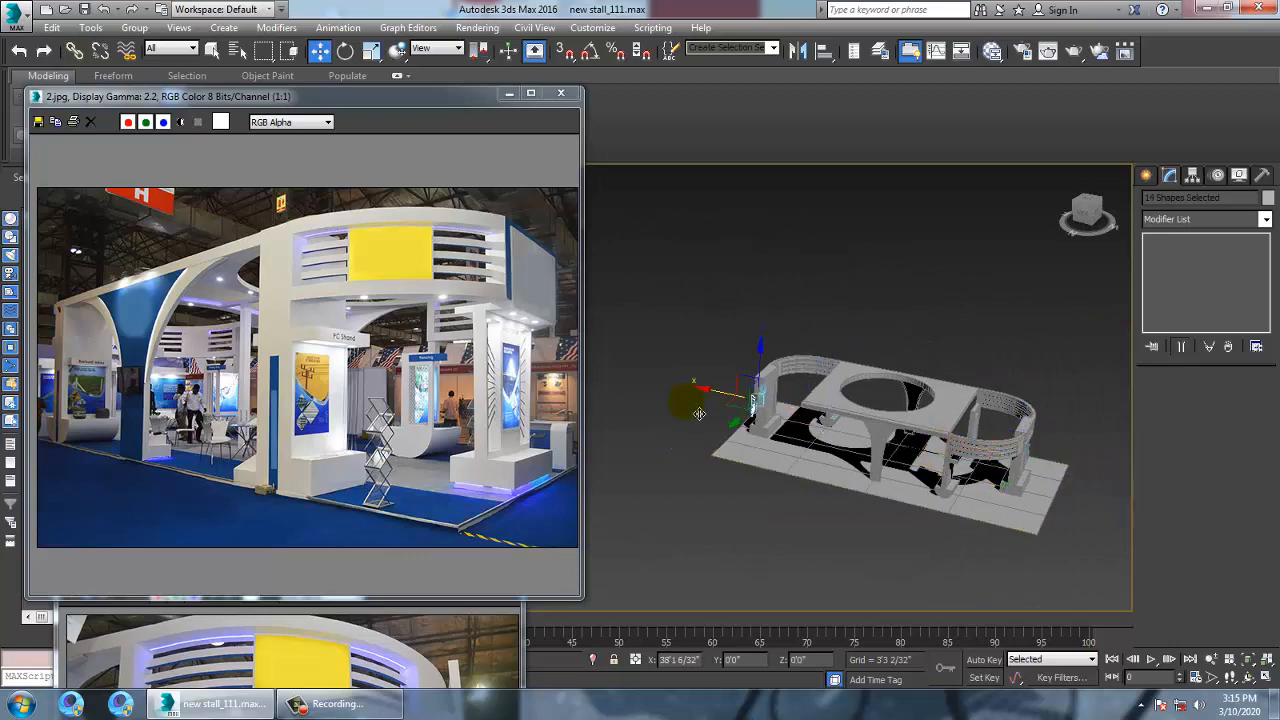
key("ctrl+v")
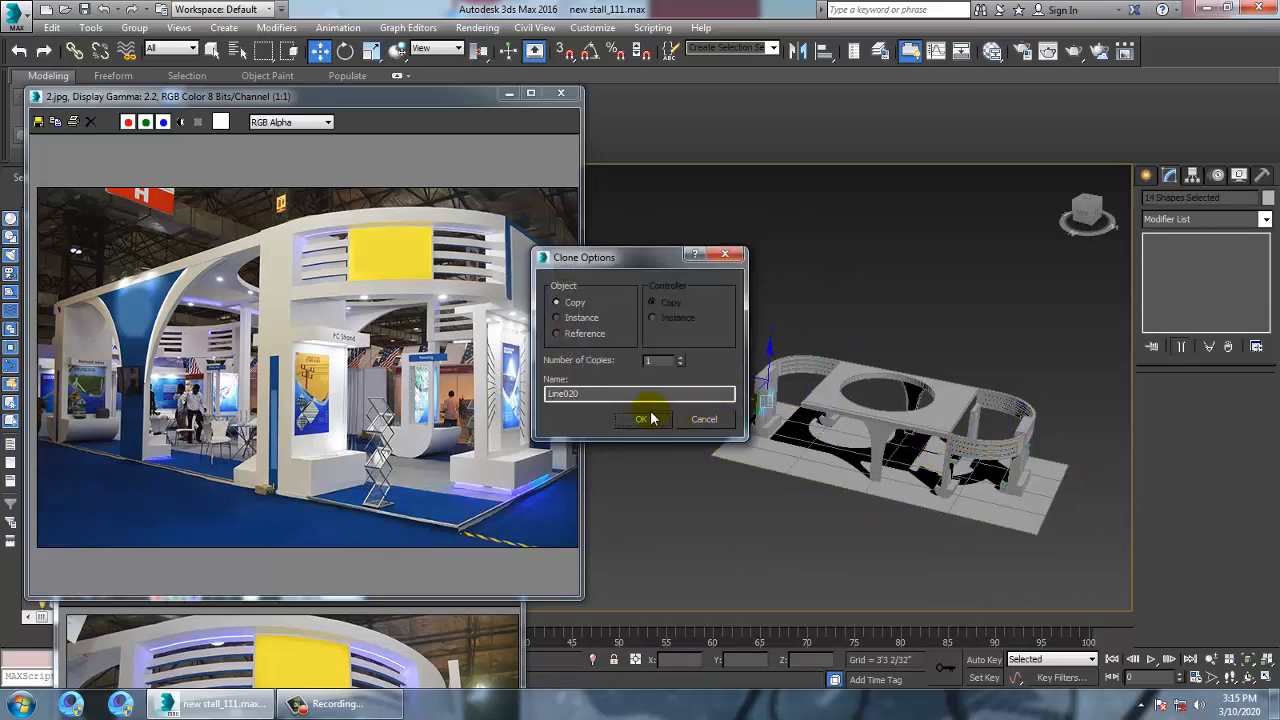
left_click(651, 418)
key("z")
mouse_move(851, 423)
middle_mouse_down("alt")
mouse_move(900, 417)
mouse_move(789, 446)
mouse_move(888, 434)
mouse_move(802, 423)
middle_mouse_up("alt")
scroll(789, 446, "down", 2)
middle_click_drag(984, 437, 830, 424, "alt")
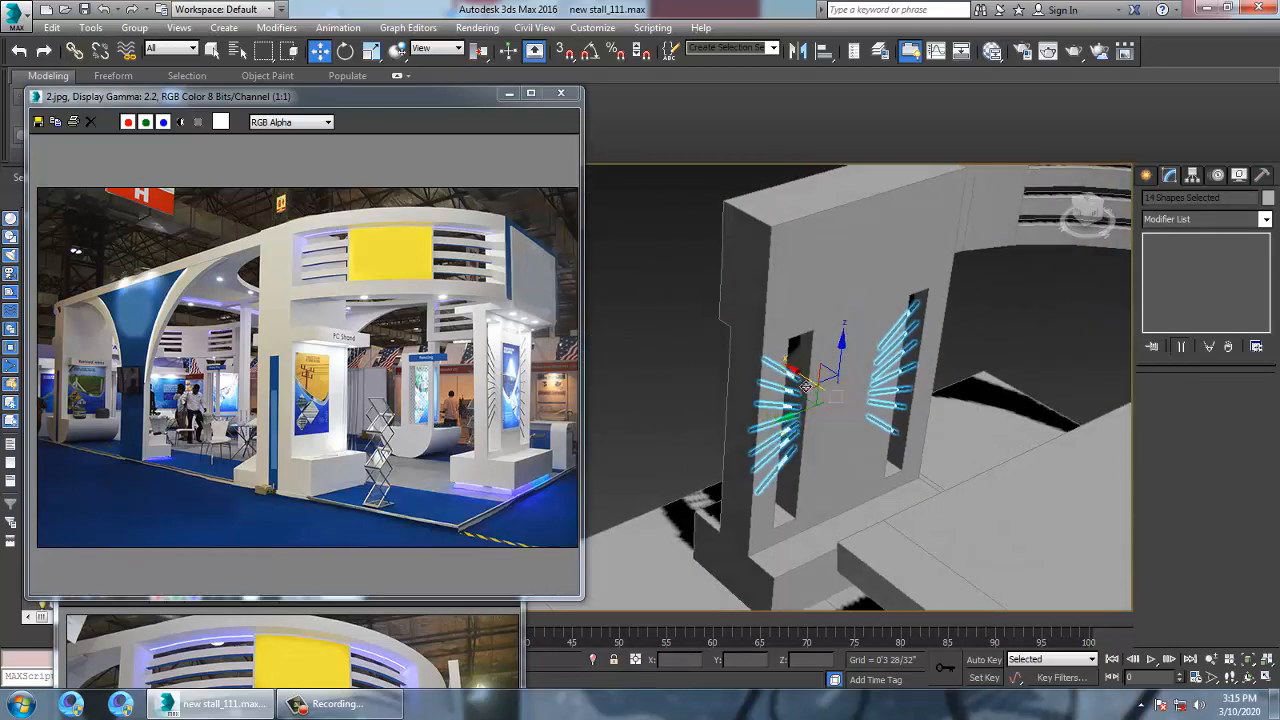
Select the curved slatted fascia together with the post at its end and the rounded base beneath it
scroll(801, 383, "down", 8)
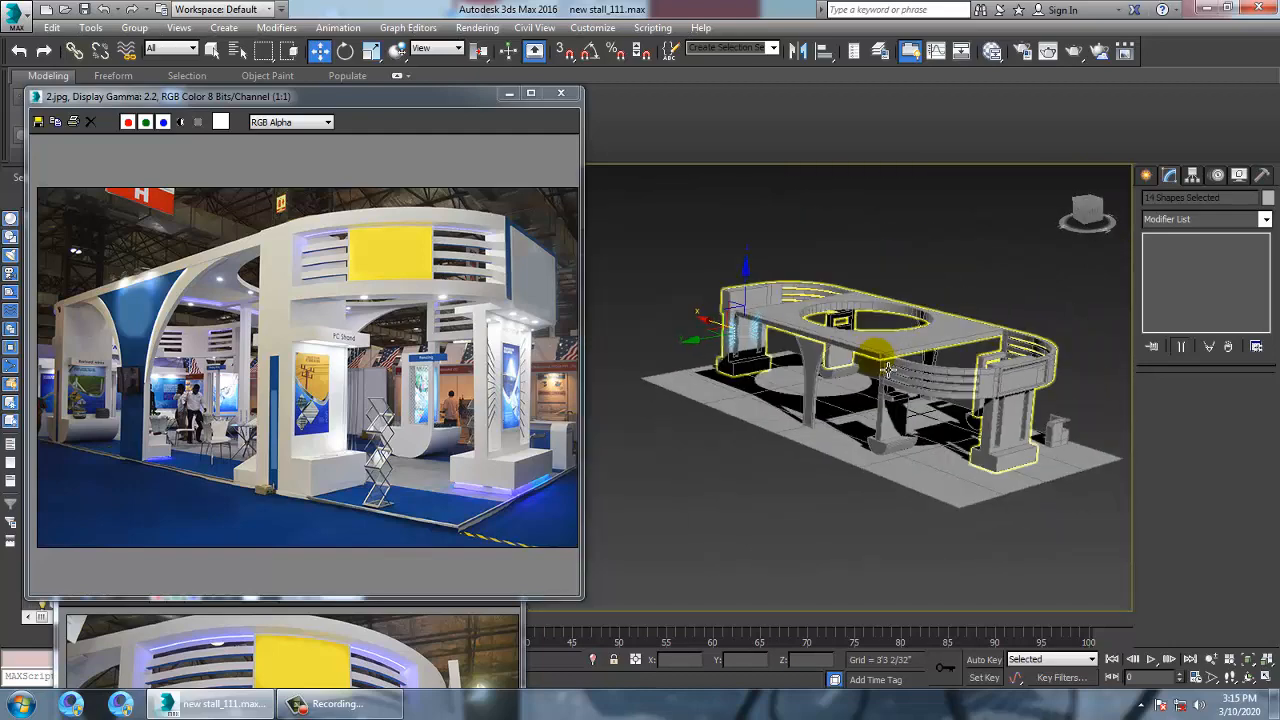
scroll(832, 392, "up", 2)
mouse_move(832, 392)
middle_mouse_down("alt")
mouse_move(845, 365)
mouse_move(820, 402)
mouse_move(1054, 391)
mouse_move(1033, 472)
mouse_move(883, 463)
mouse_move(978, 461)
mouse_move(920, 414)
mouse_move(905, 352)
middle_mouse_up("alt")
scroll(808, 390, "up", 3)
scroll(1044, 484, "down", 4)
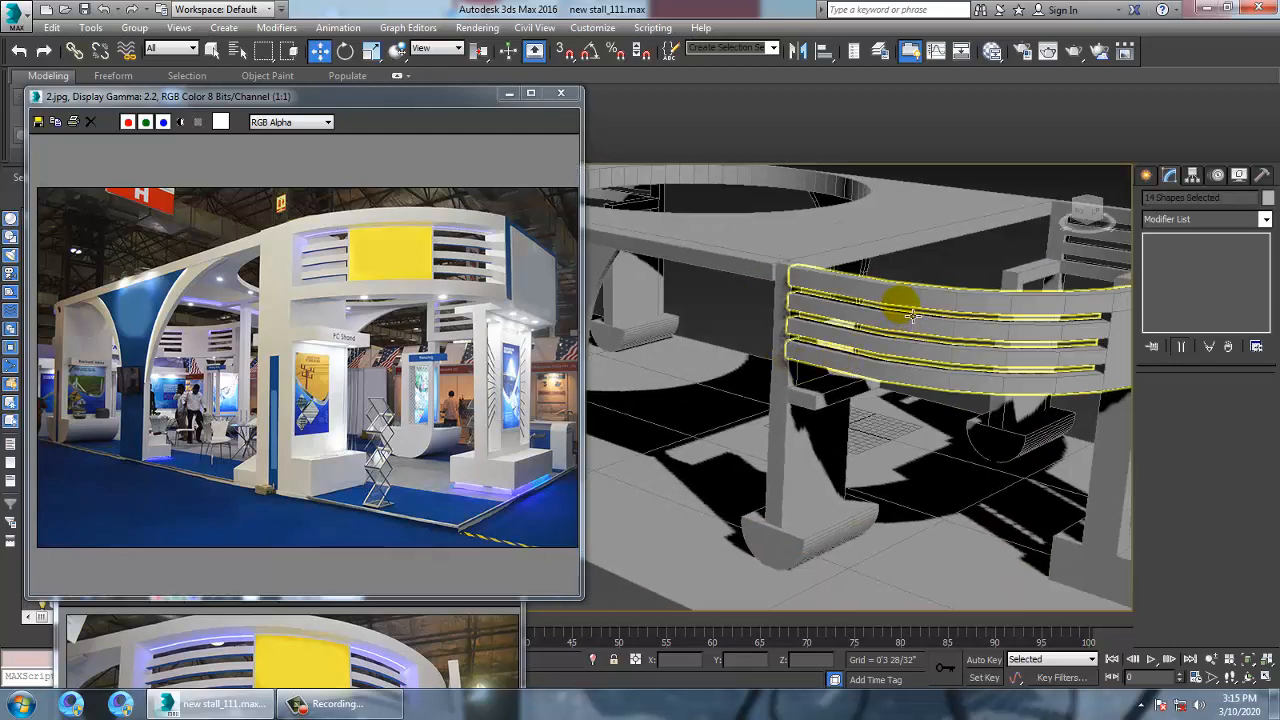
left_click(912, 316)
left_click(797, 396, "ctrl")
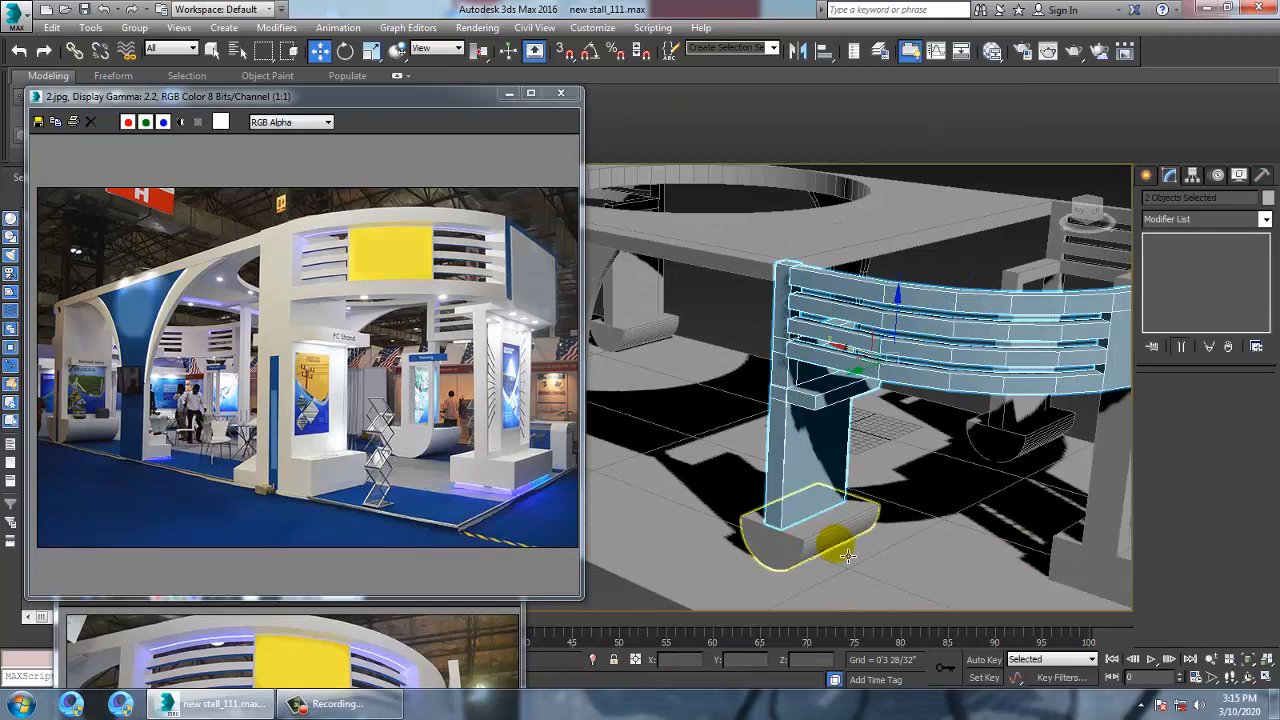
left_click(848, 556, "ctrl")
scroll(840, 540, "down", 5)
scroll(845, 480, "up", 4)
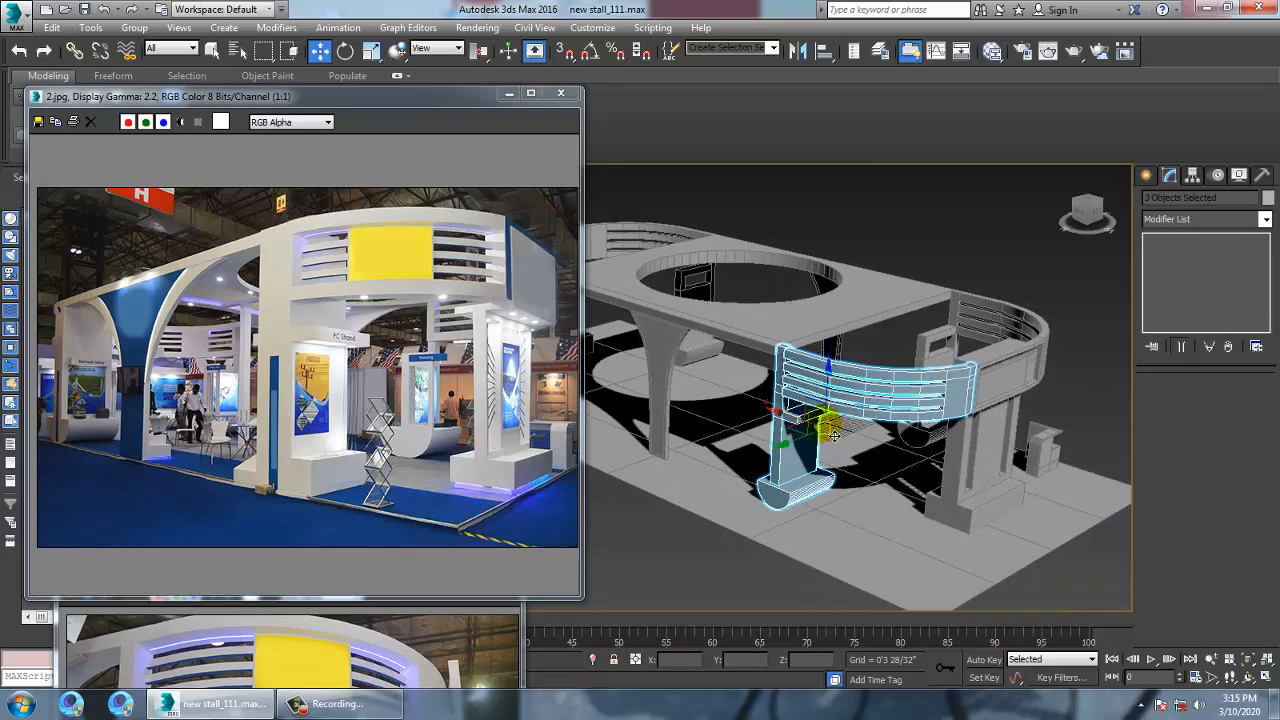
Mirror the fascia, post and base across X as a copy and move it about 25'9 4/32" along X to the opposite end
left_click(796, 52)
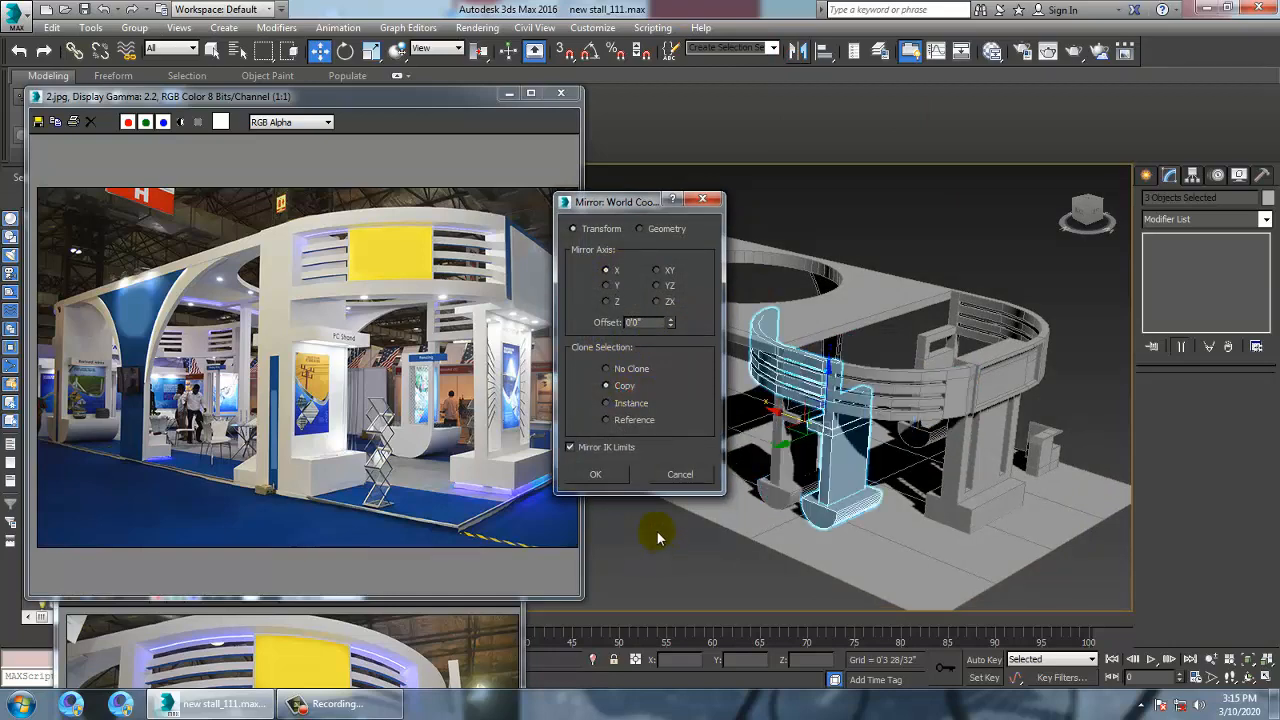
left_click(596, 474)
middle_click_drag(760, 470, 913, 454, "alt")
left_click_drag(1030, 472, 663, 402)
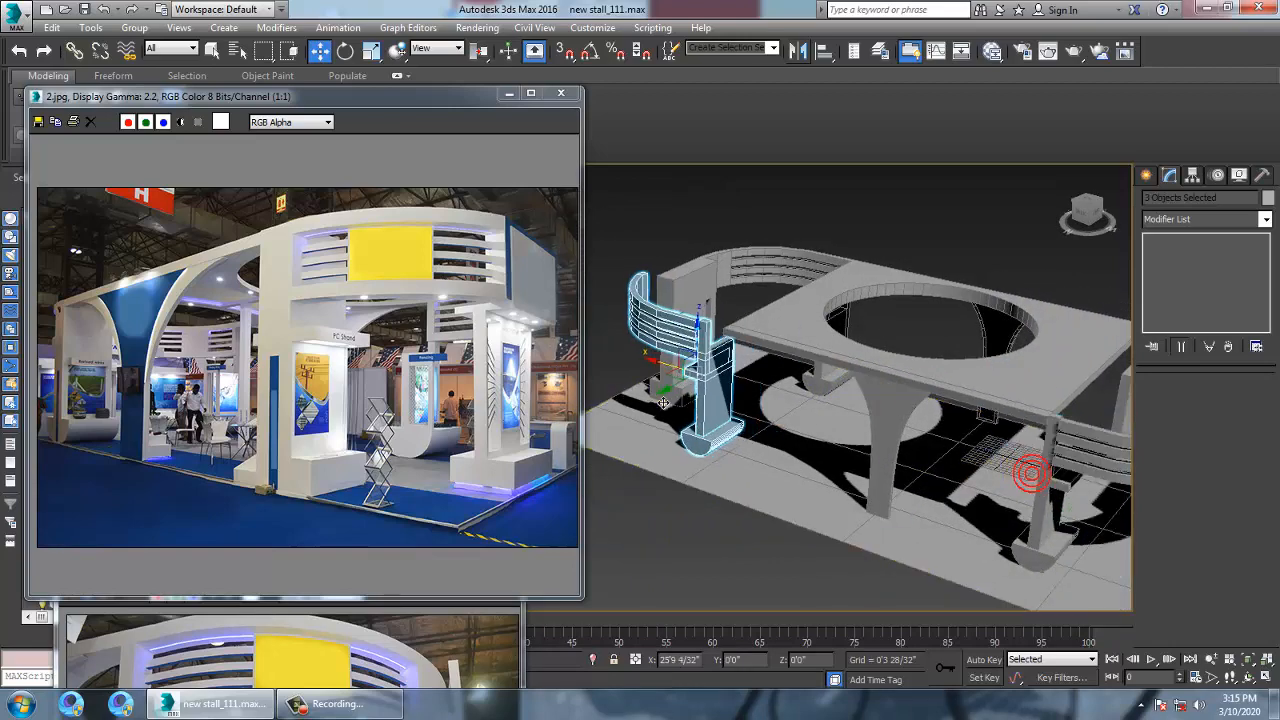
Shift the mirrored fascia, post and base in the Top view to line up with the roof slab's edge
middle_click_drag(677, 385, 650, 400, "alt")
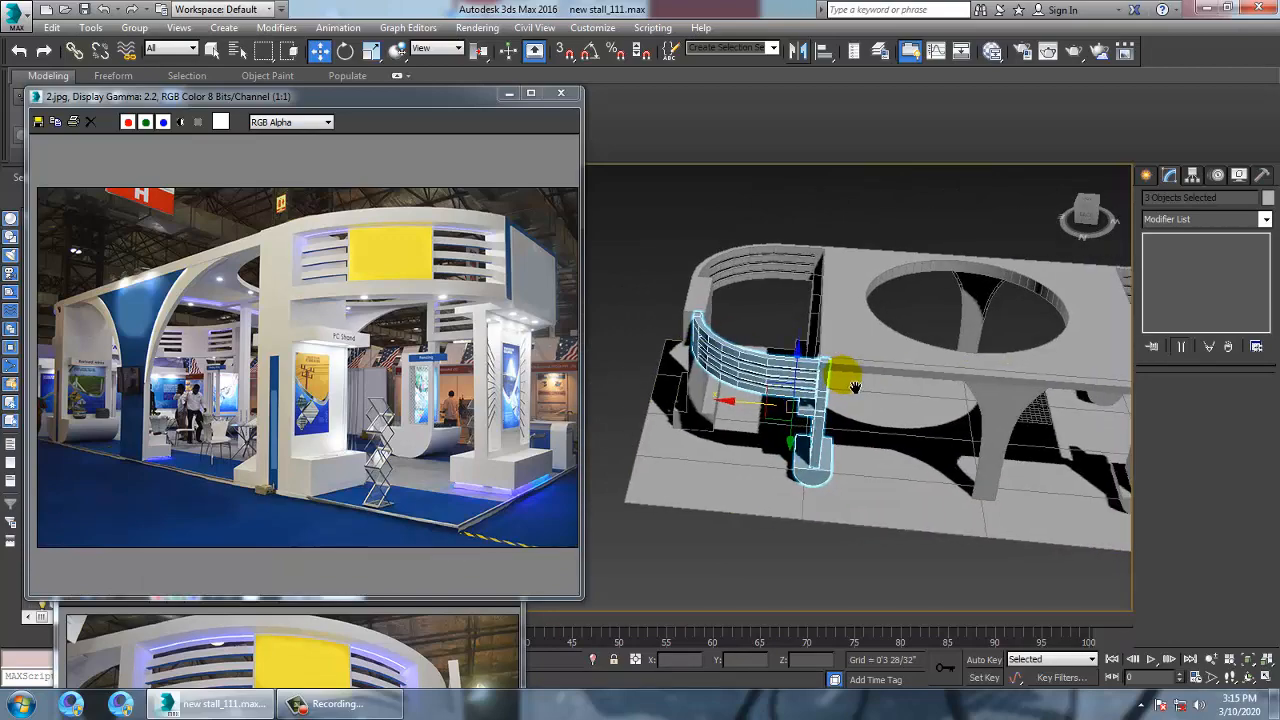
middle_click_drag(854, 386, 780, 400, "alt")
scroll(780, 398, "up", 5)
key("z")
key("alt+w")
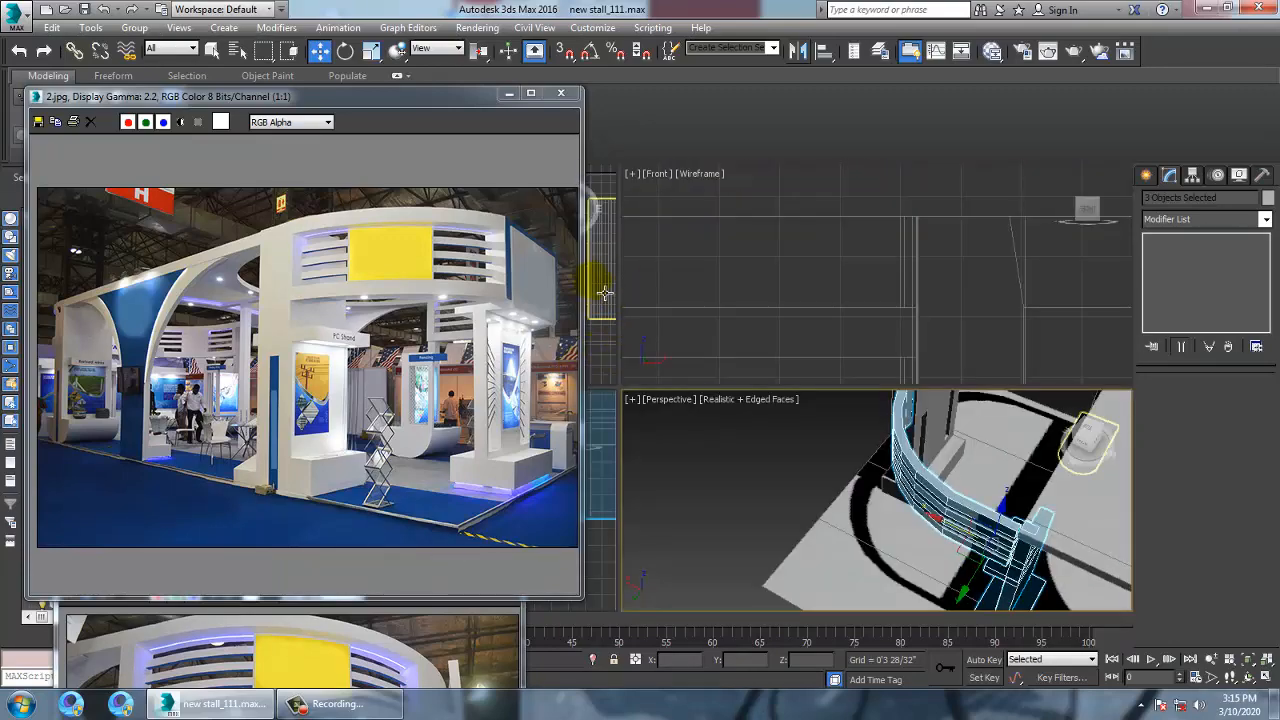
right_click(603, 291)
key("alt+w")
key("z")
scroll(710, 328, "down", 4)
scroll(891, 329, "down", 5)
middle_click_drag(710, 328, 967, 399)
scroll(937, 345, "up", 6)
left_click_drag(805, 328, 832, 330)
Nudge the mirrored fascia, post and base into place in the Perspective view and clear the selection
key("alt+w")
right_click(900, 440)
key("alt+w")
middle_click_drag(900, 440, 775, 456, "alt")
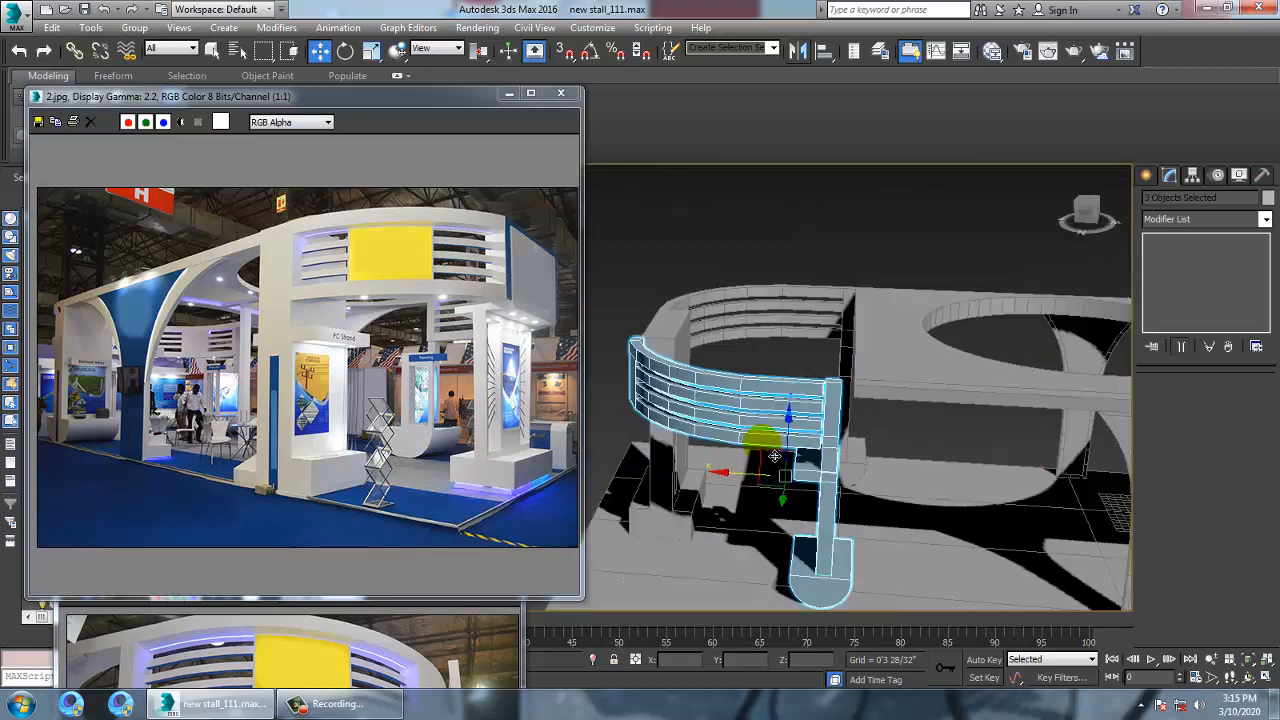
left_click_drag(757, 486, 764, 487)
middle_click_drag(797, 407, 926, 394, "alt")
left_click(1040, 369)
Extrude the narrow band polygon on the post's plain side, opposite the existing bracket, by 0'11 2/32"
middle_click_drag(1040, 369, 953, 464, "alt")
scroll(935, 450, "down", 5)
scroll(970, 468, "up", 5)
scroll(953, 464, "up", 10)
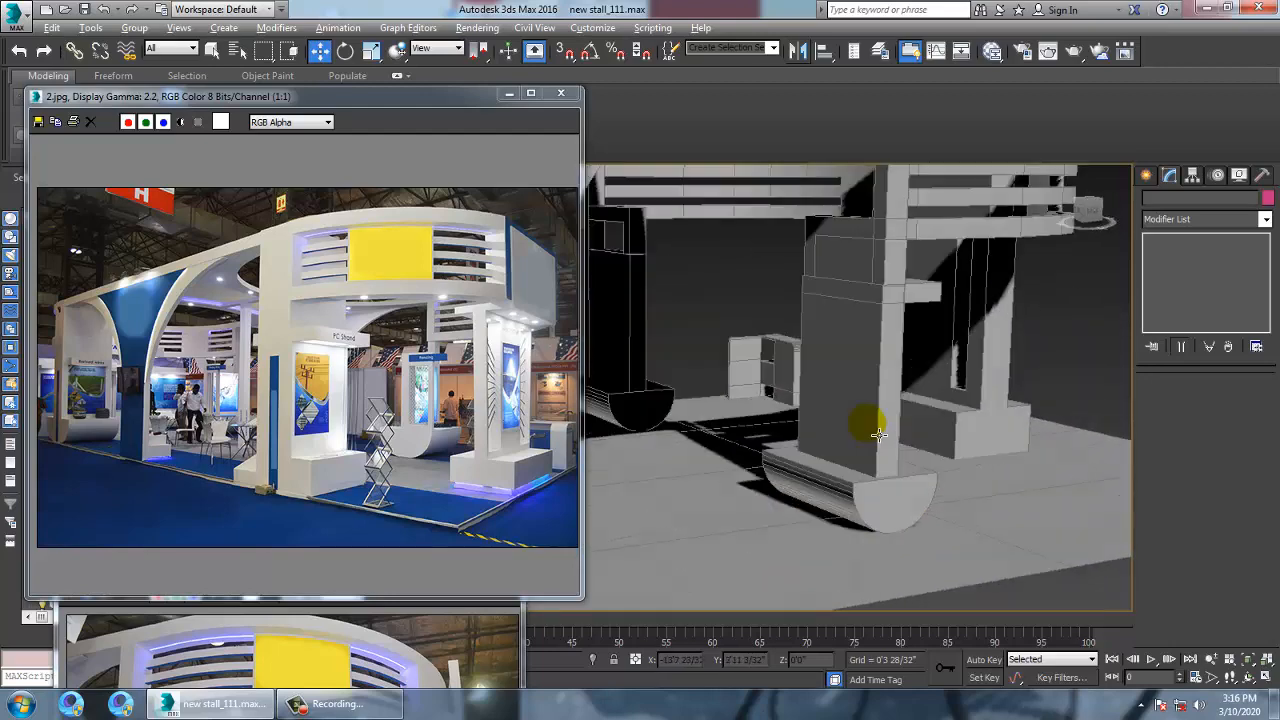
left_click(944, 356)
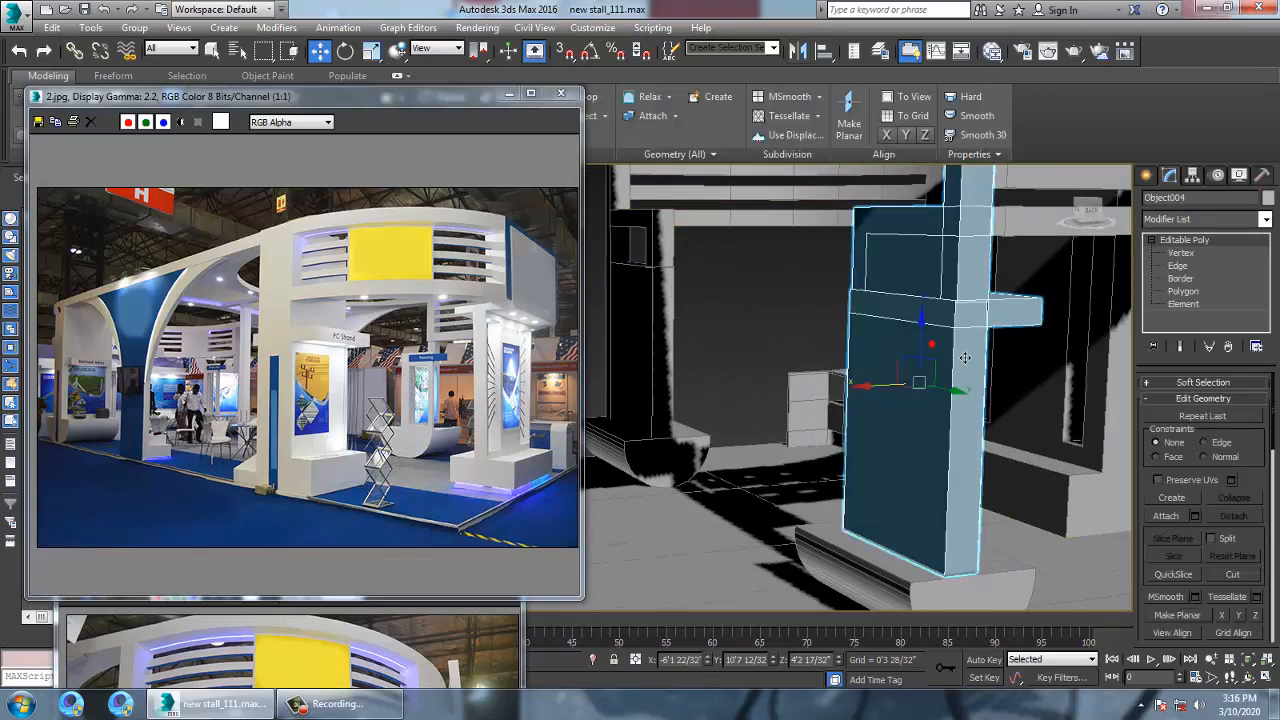
left_click(1184, 291)
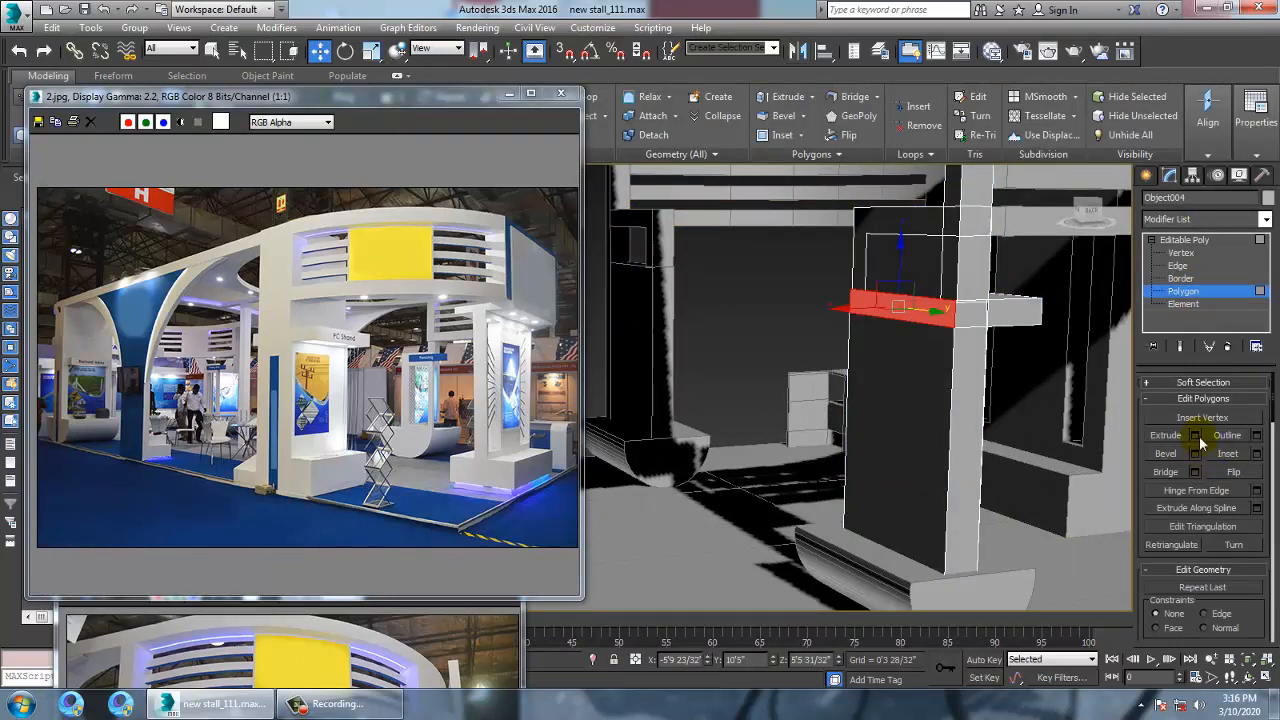
left_click(1197, 435)
middle_click_drag(960, 363, 938, 376, "alt")
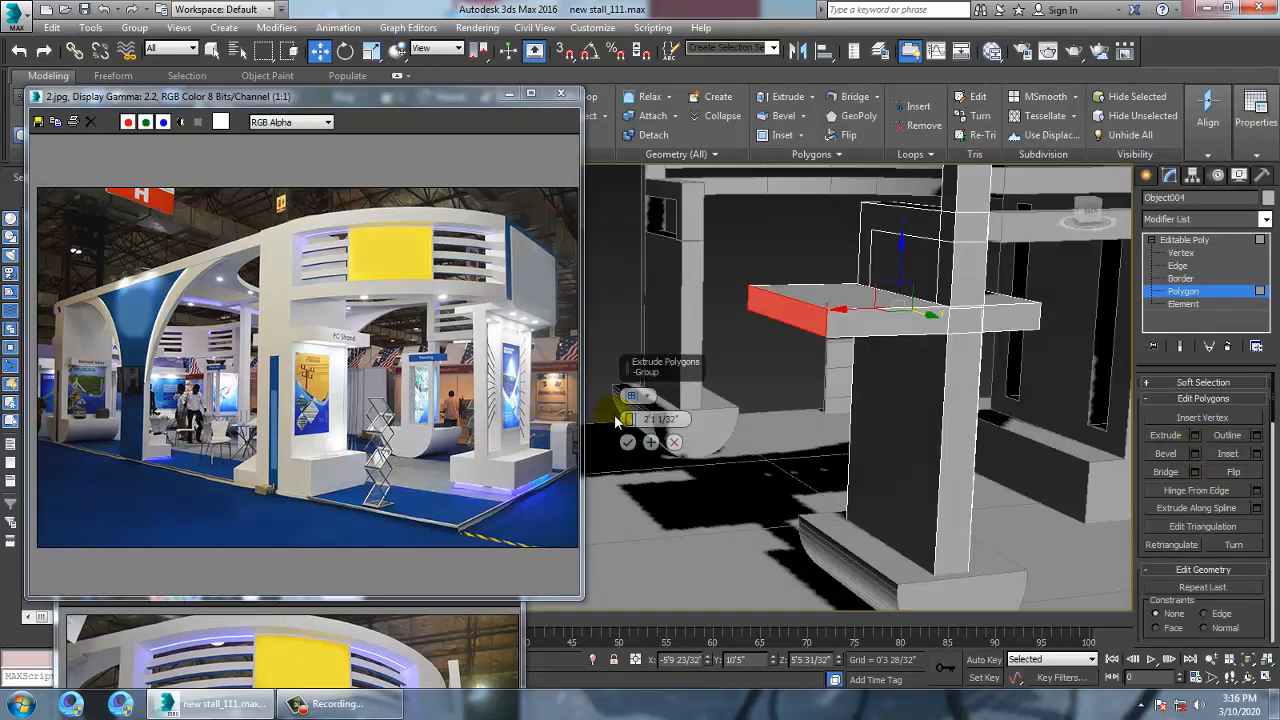
left_click_drag(702, 570, 735, 655)
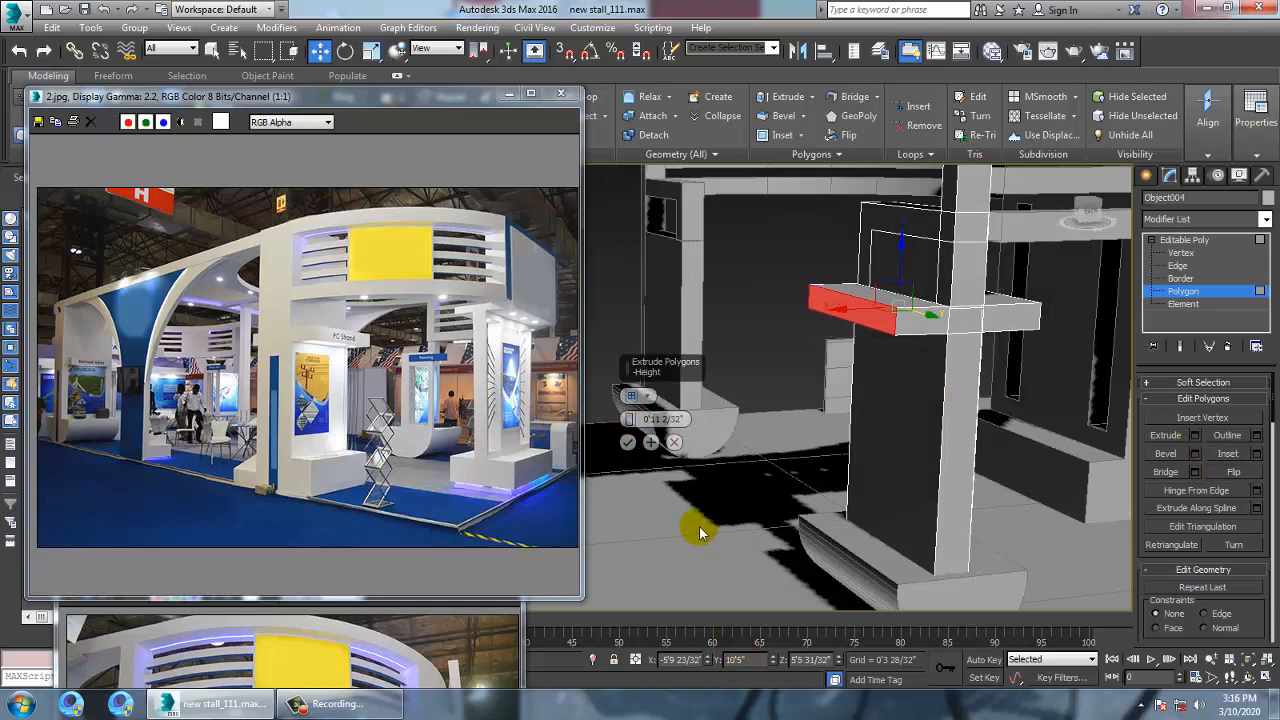
left_click(628, 443)
Inset the new bracket's underside by 0'1 30/32" and bevel it with height -0'1 20/32" and outline -0'0 12/32"
middle_click_drag(849, 371, 878, 347, "alt")
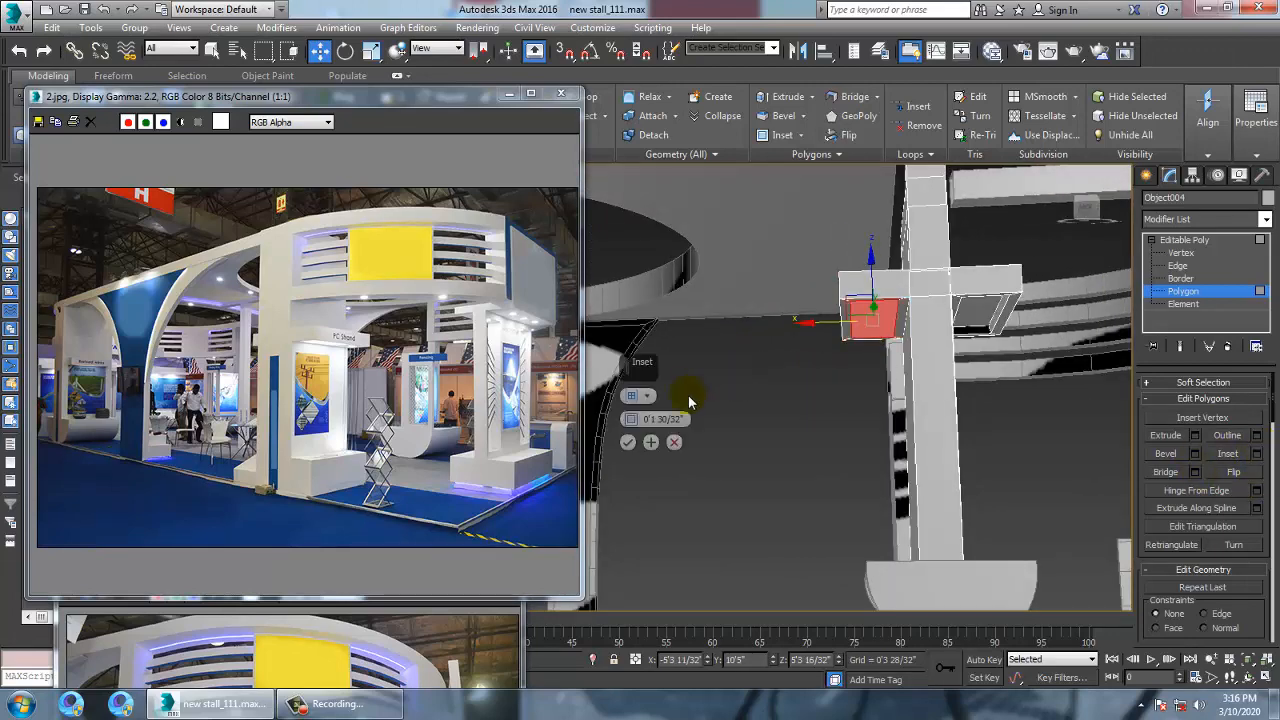
left_click(628, 443)
middle_click_drag(700, 400, 880, 390, "alt")
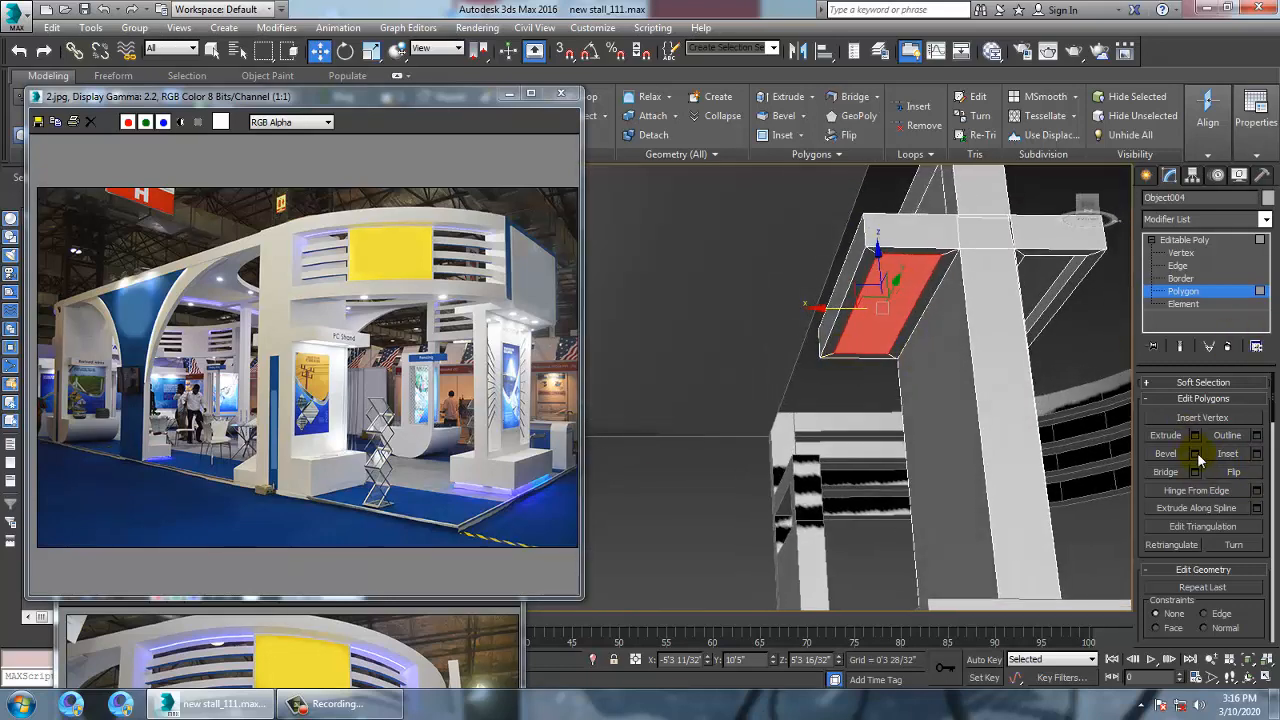
left_click(1196, 453)
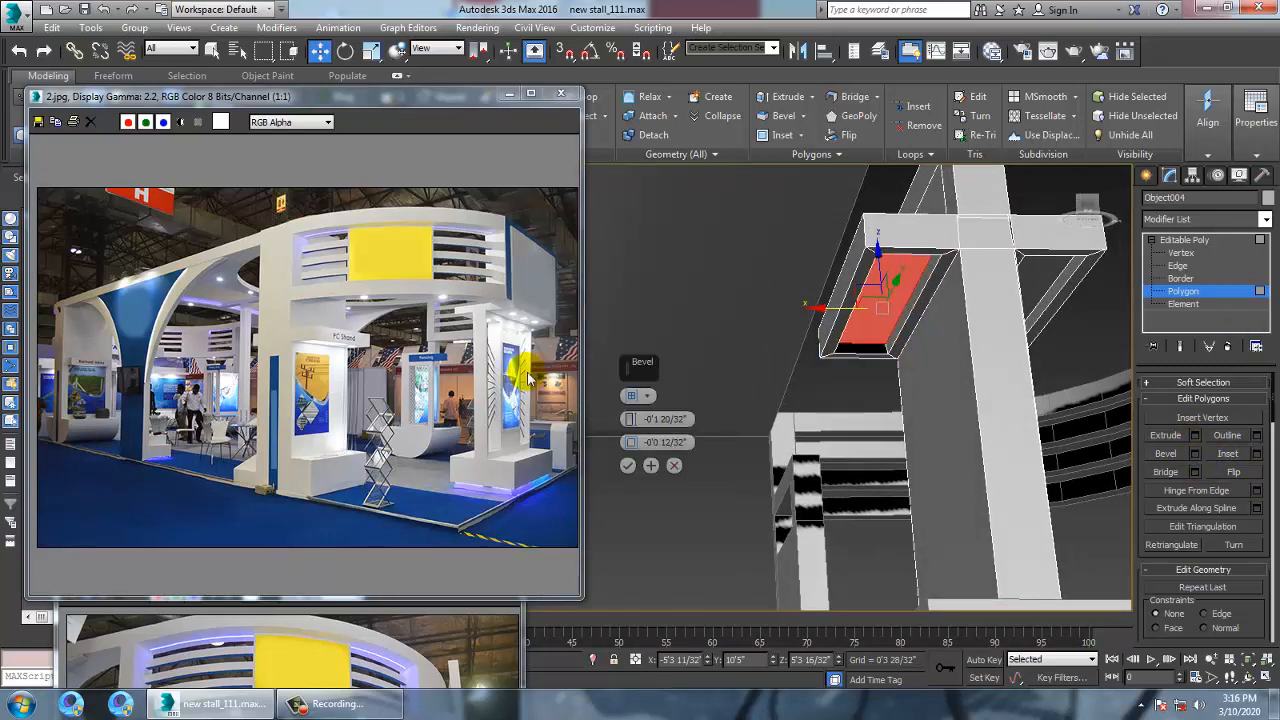
left_click(627, 465)
left_click(728, 462)
Leave polygon editing on the post and select the front frame polygon of the neighbouring panel with the rectangular opening
middle_click_drag(686, 437, 792, 462, "alt")
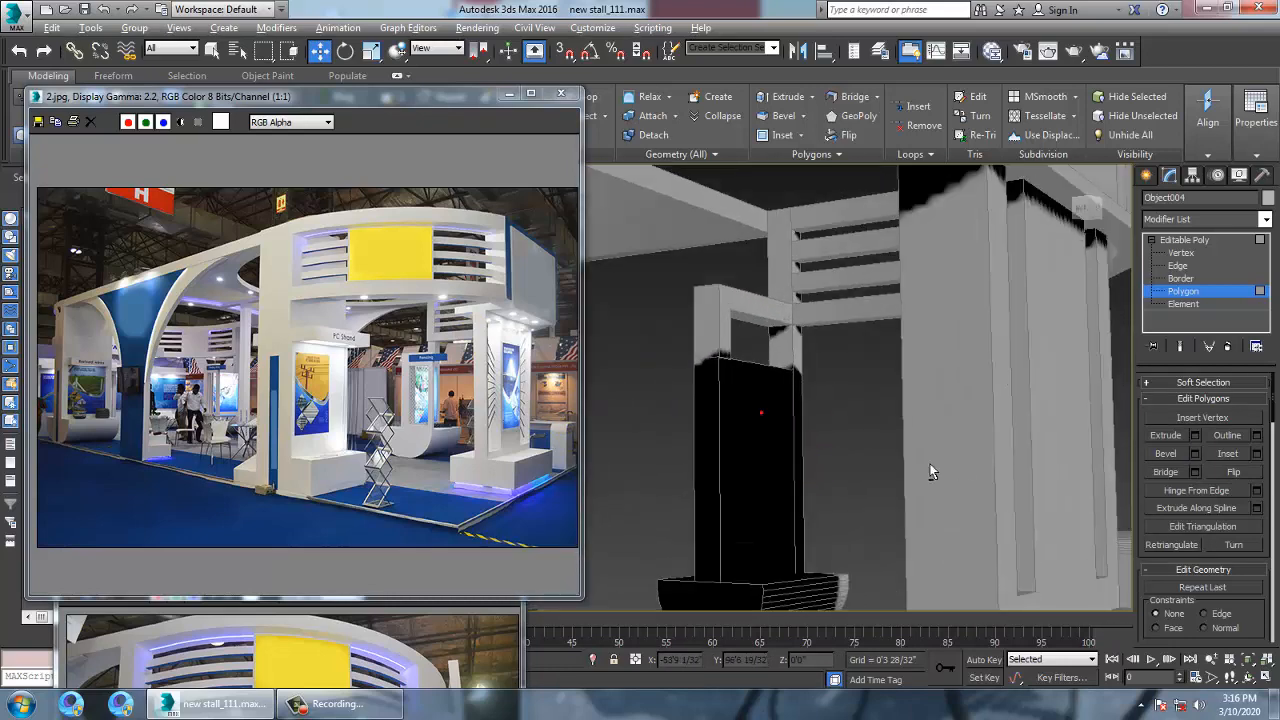
middle_click_drag(921, 458, 812, 433, "alt")
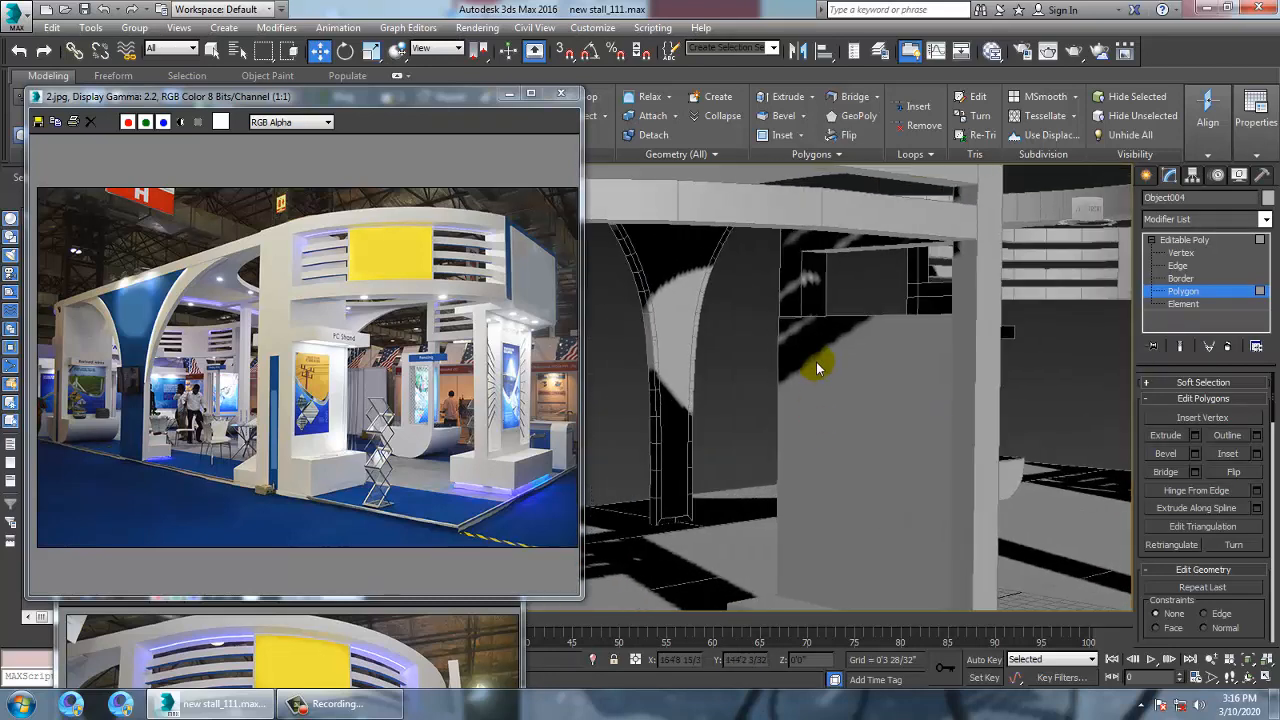
middle_click_drag(760, 362, 828, 374, "alt")
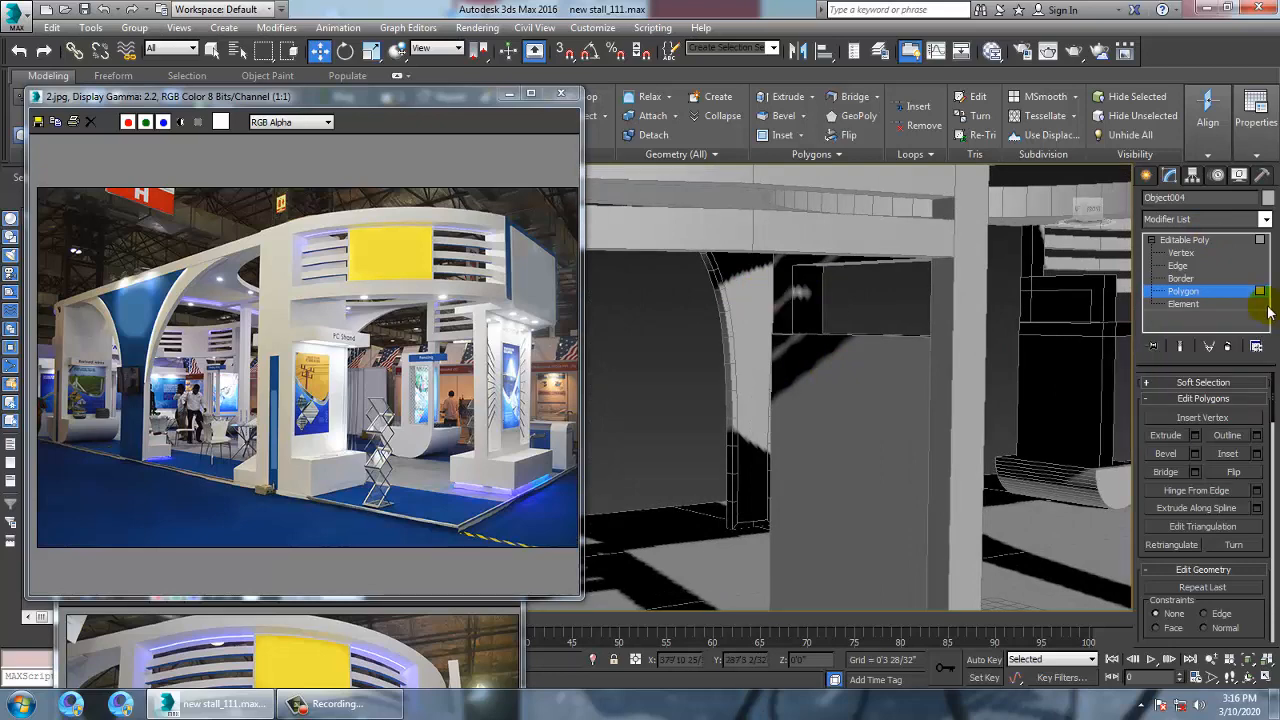
left_click(1192, 241)
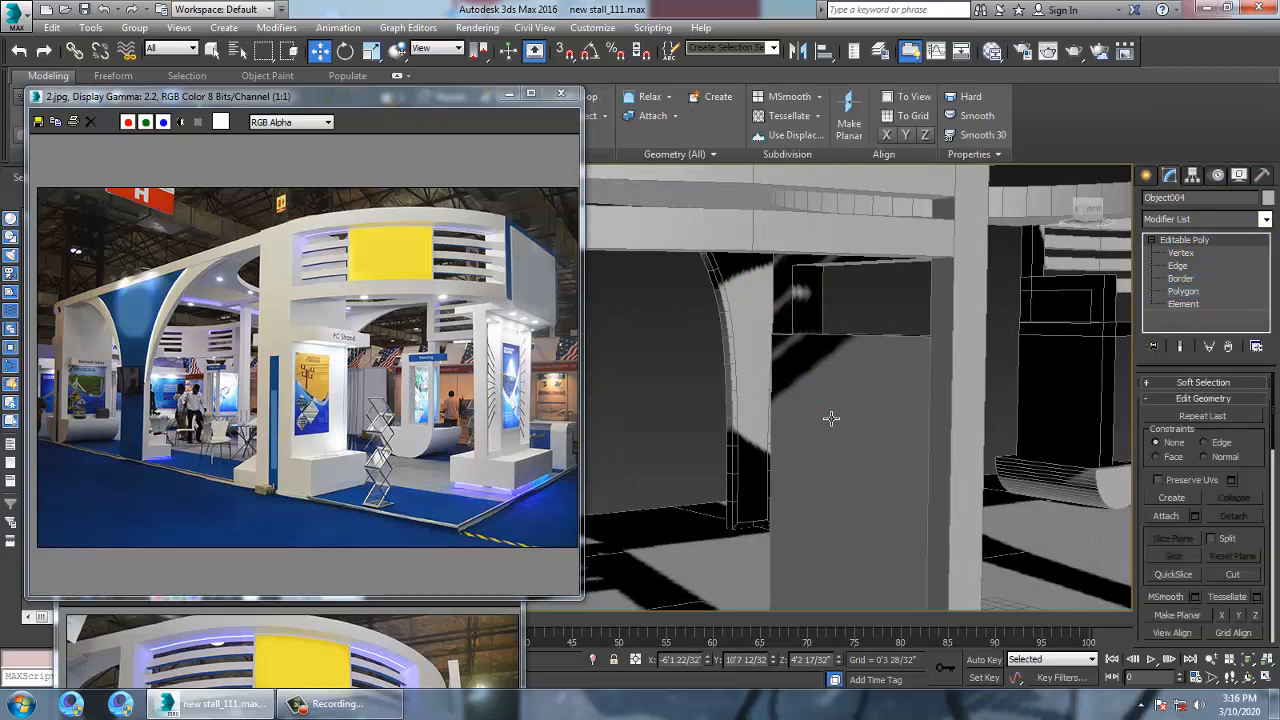
left_click(831, 417)
mouse_move(831, 417)
middle_mouse_down("alt")
mouse_move(817, 406)
mouse_move(840, 400)
middle_mouse_up("alt")
left_click(1194, 294)
middle_click_drag(673, 421, 888, 382, "alt")
scroll(887, 382, "up", 5)
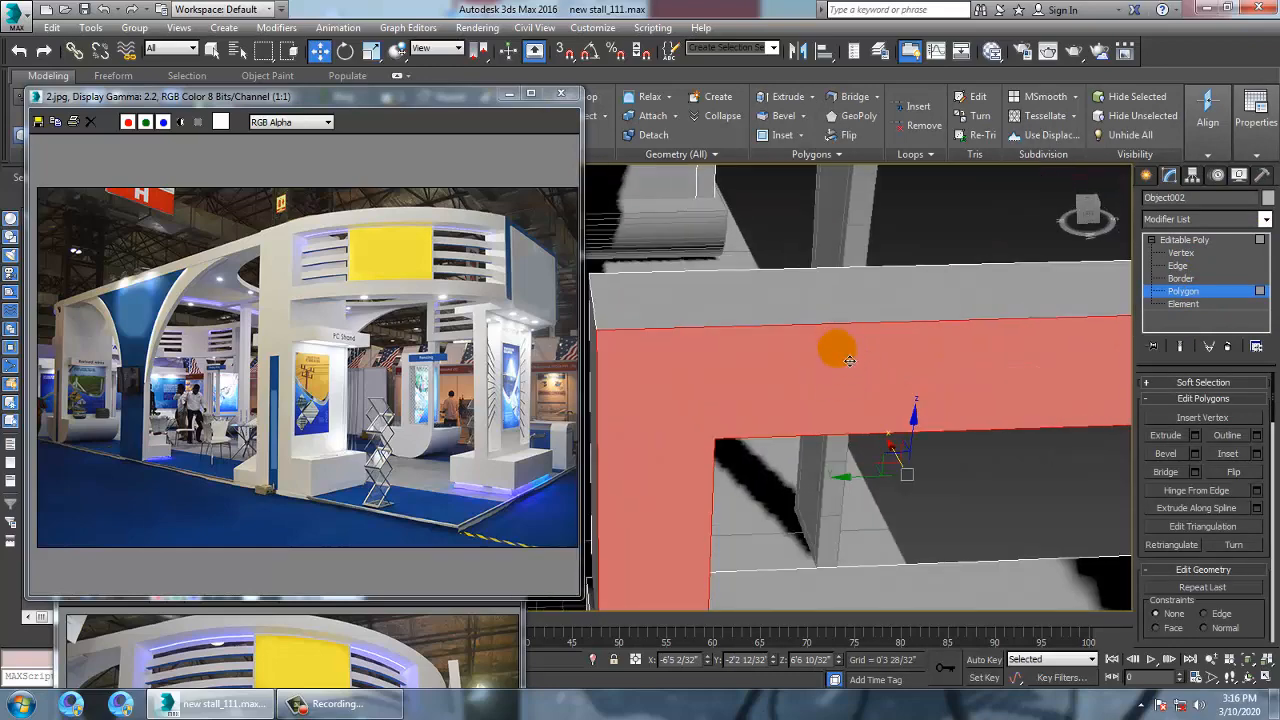
Cut the panel frame's front face from the opening's upper corner to the outer side and up to the top edge
scroll(837, 349, "down", 4)
left_click(929, 257)
right_click(825, 352)
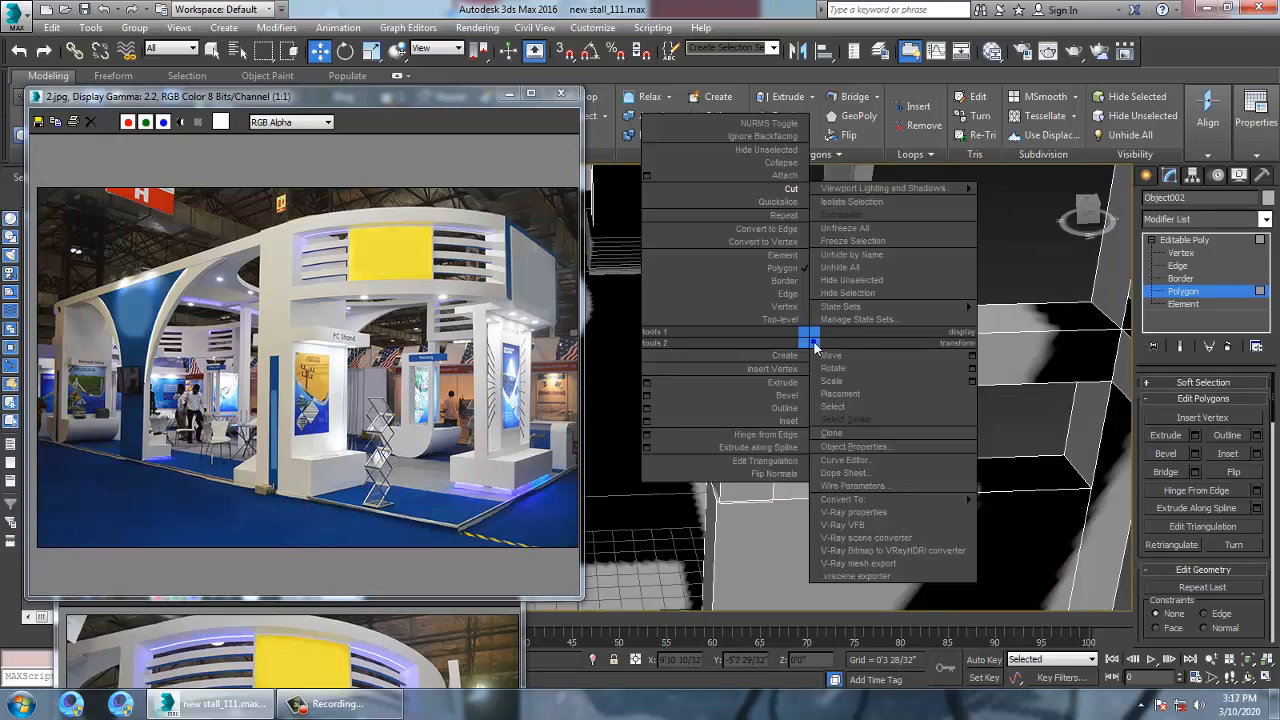
left_click(790, 191)
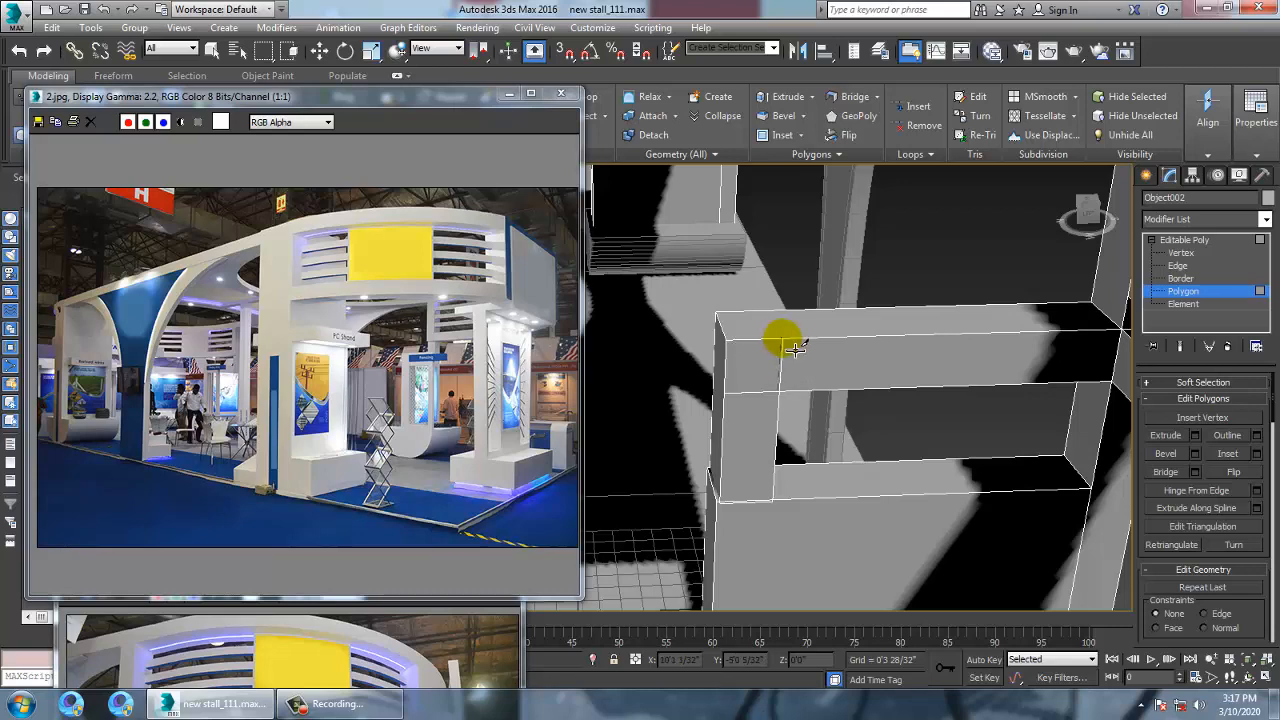
middle_click_drag(768, 367, 777, 409, "alt")
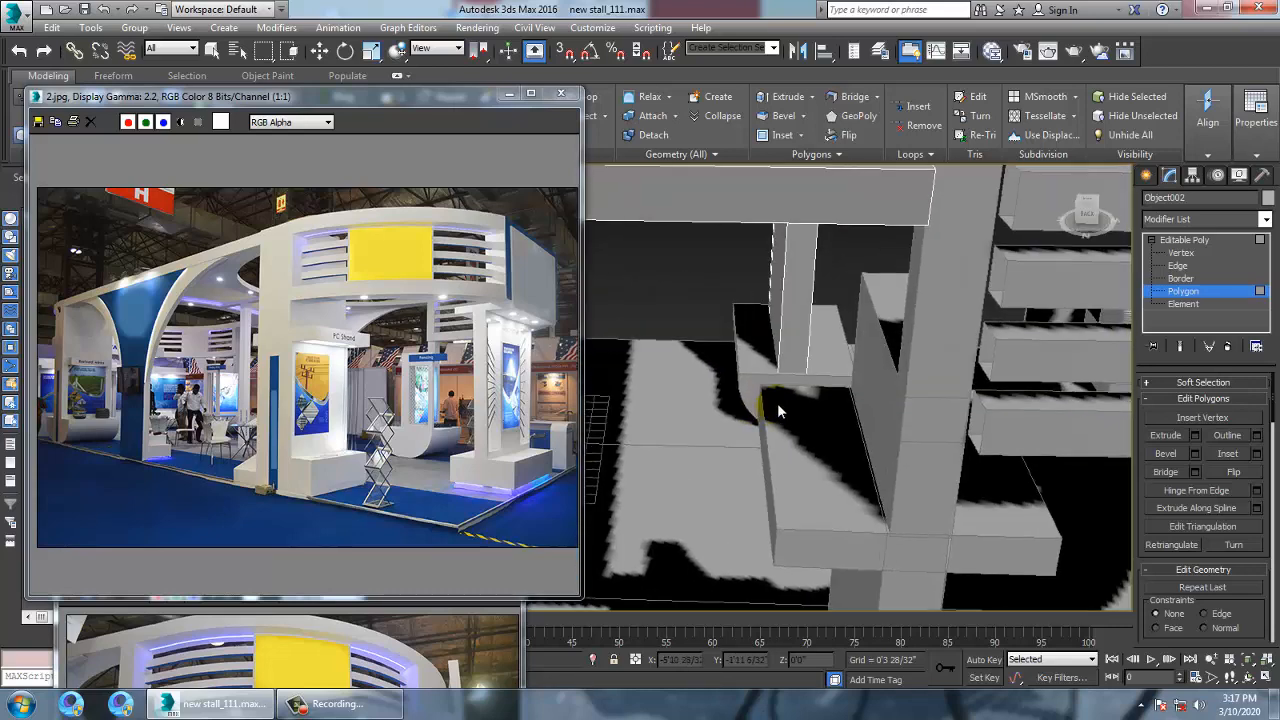
Isolate the stall structure containing the panel with the rectangular opening
key("alt+q")
middle_click_drag(690, 357, 806, 428, "alt")
middle_click_drag(700, 463, 650, 470, "alt")
middle_click_drag(650, 470, 968, 431)
scroll(938, 436, "up", 3)
scroll(938, 476, "up", 3)
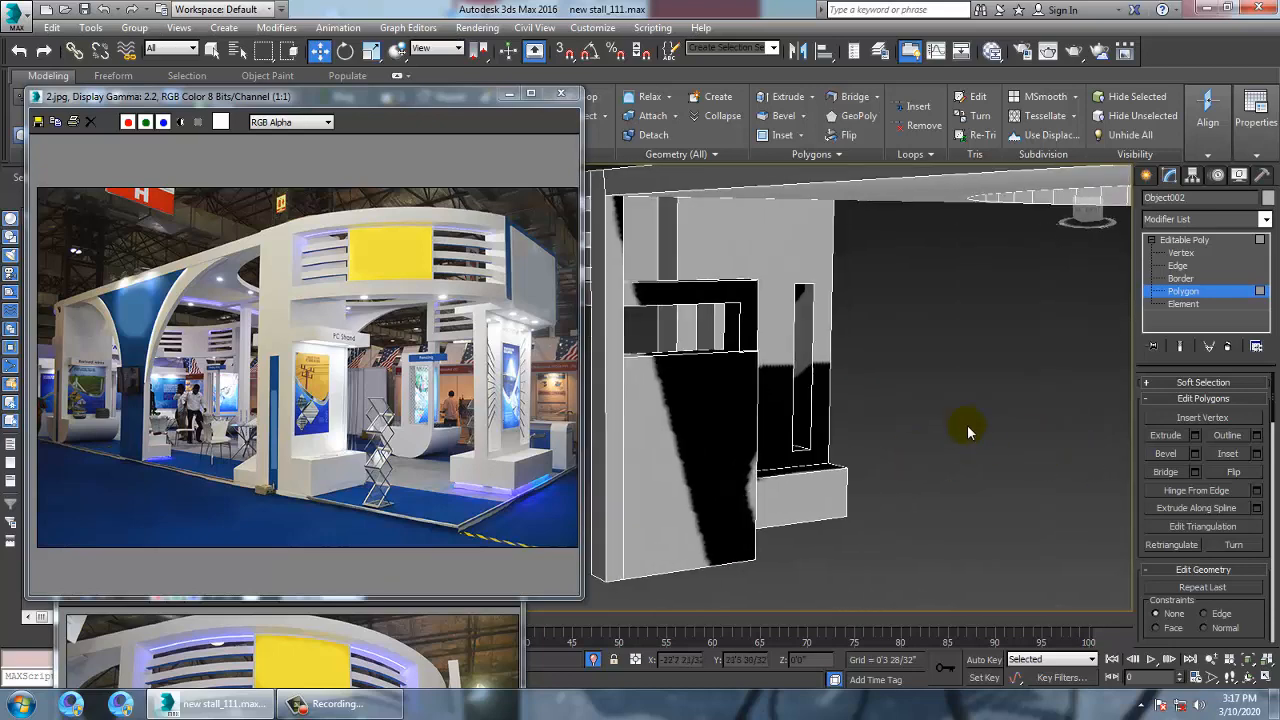
middle_click_drag(750, 382, 798, 487)
scroll(797, 487, "up", 2)
Cut across the frame's top face and down its back face in line with the side of the opening
right_click(751, 193)
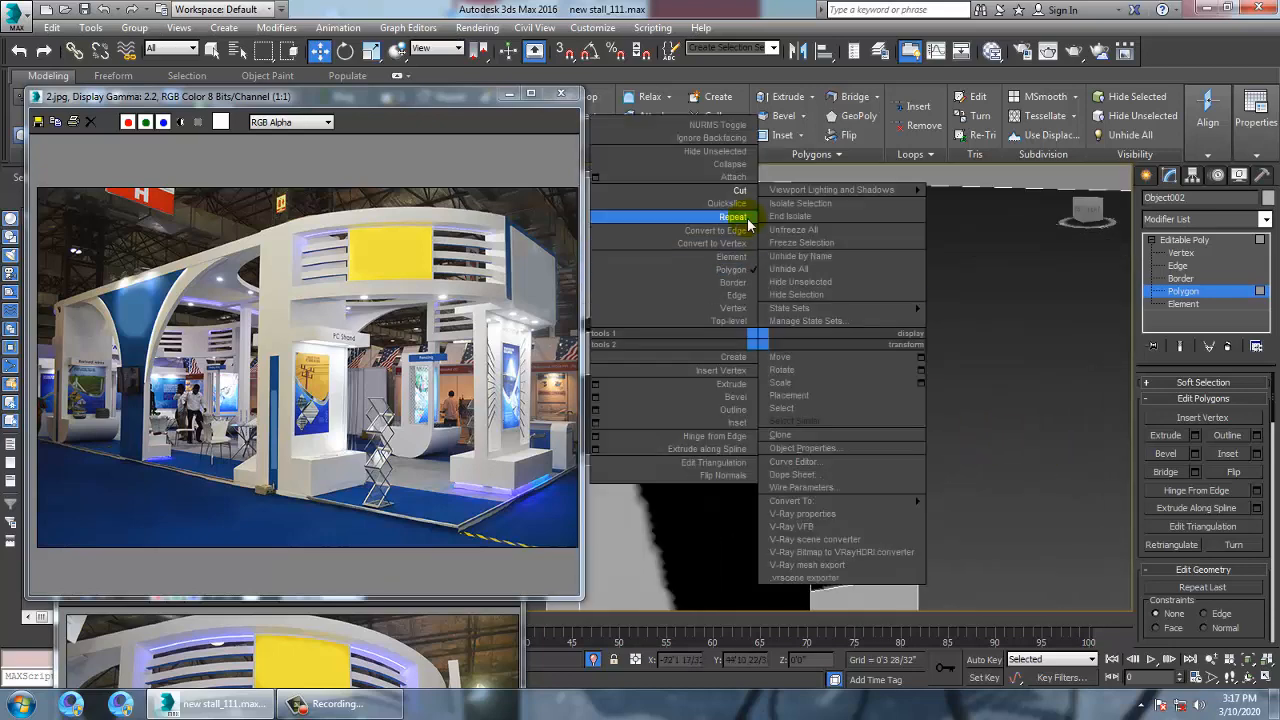
middle_click_drag(830, 427, 830, 460)
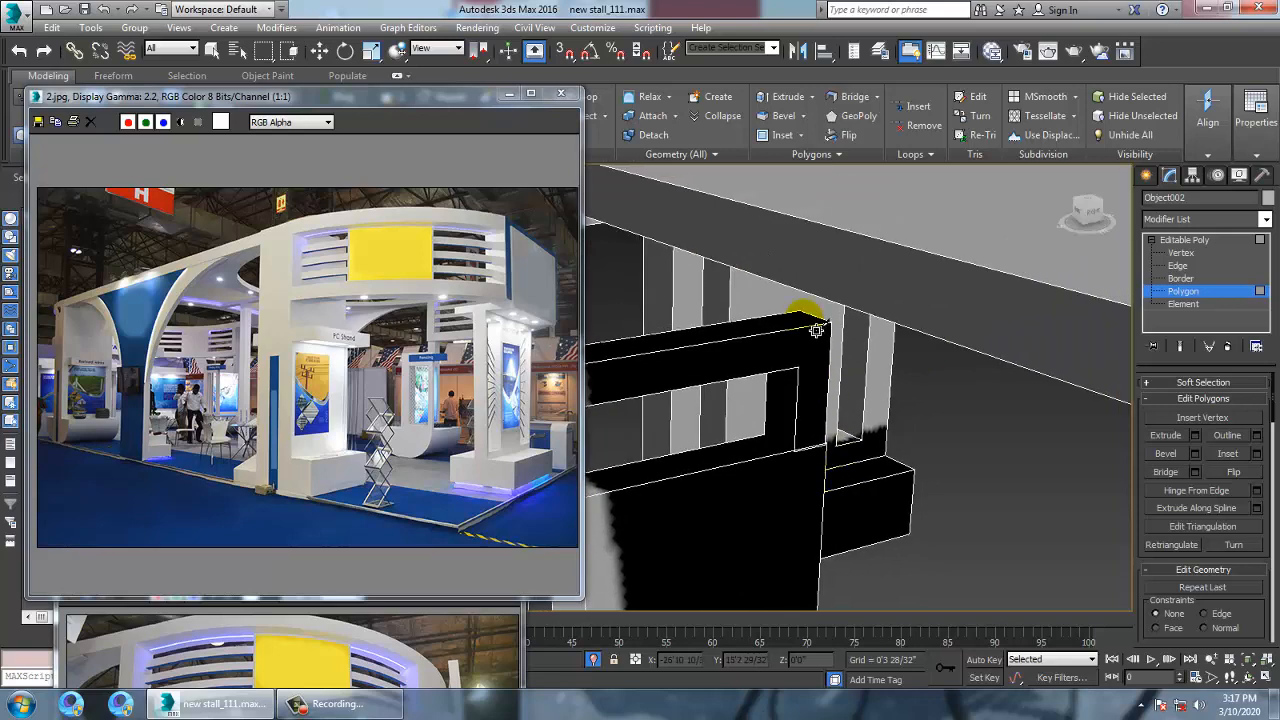
middle_click_drag(817, 329, 755, 345, "alt")
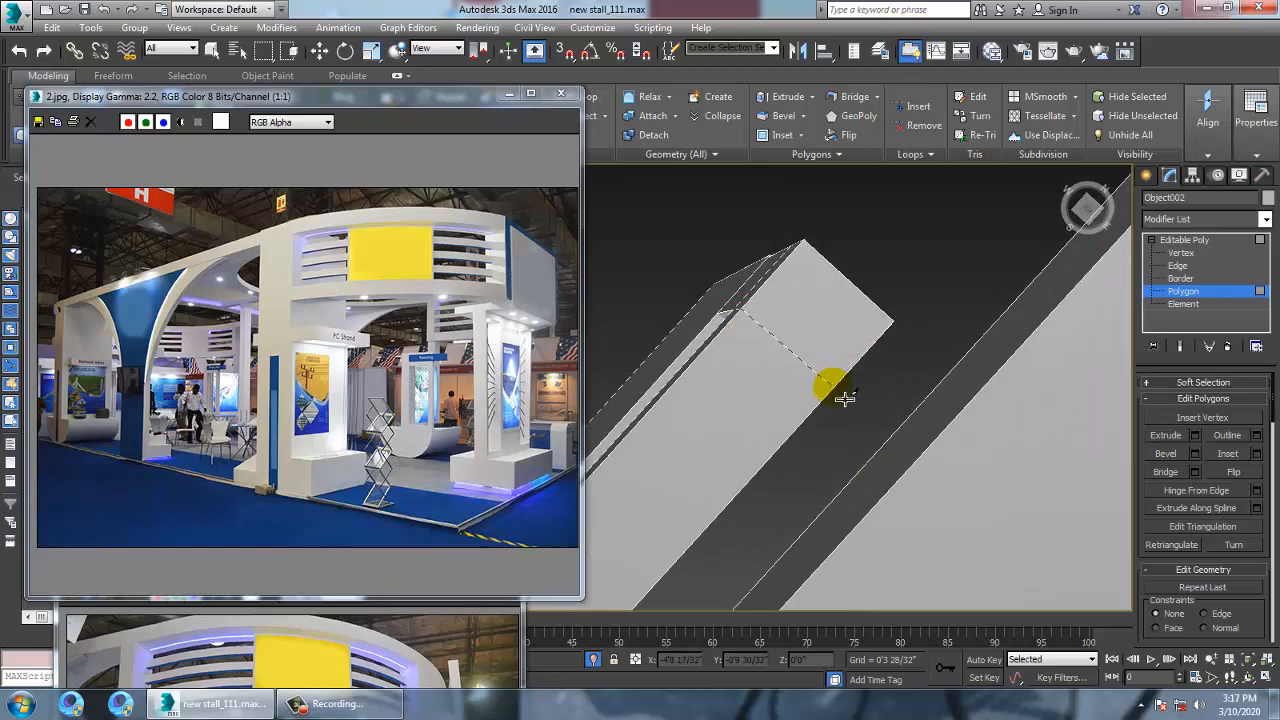
middle_click_drag(843, 399, 834, 180, "alt")
middle_click_drag(813, 256, 857, 383, "alt")
scroll(817, 326, "up", 4)
middle_click_drag(817, 326, 857, 362)
scroll(876, 368, "up", 3)
mouse_move(905, 398)
middle_mouse_down()
mouse_move(852, 305)
mouse_move(902, 398)
middle_mouse_up()
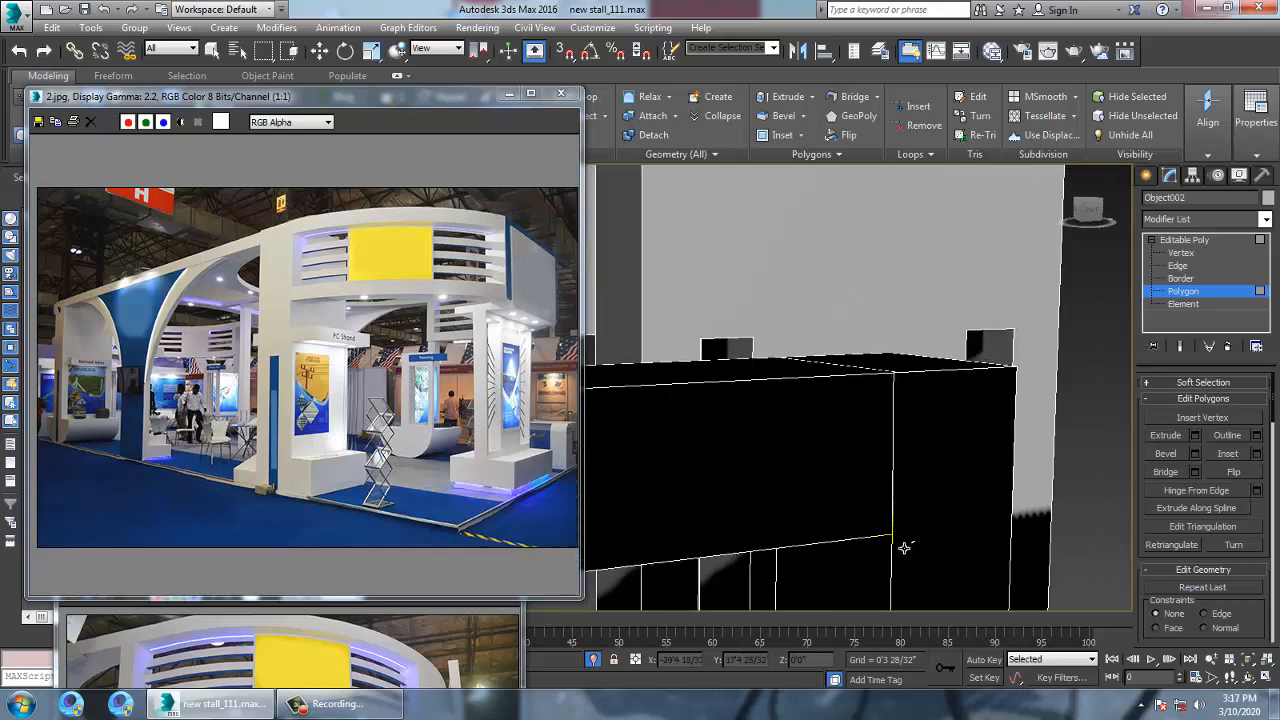
right_click(1014, 523)
Cut the frame's outer end face level with the opening's upper edge to close off the square corner block
scroll(1014, 523, "down", 5)
middle_click_drag(868, 446, 1075, 550, "alt")
scroll(758, 422, "down", 5)
middle_click_drag(771, 433, 970, 450, "alt")
scroll(926, 457, "up", 5)
right_click(808, 422)
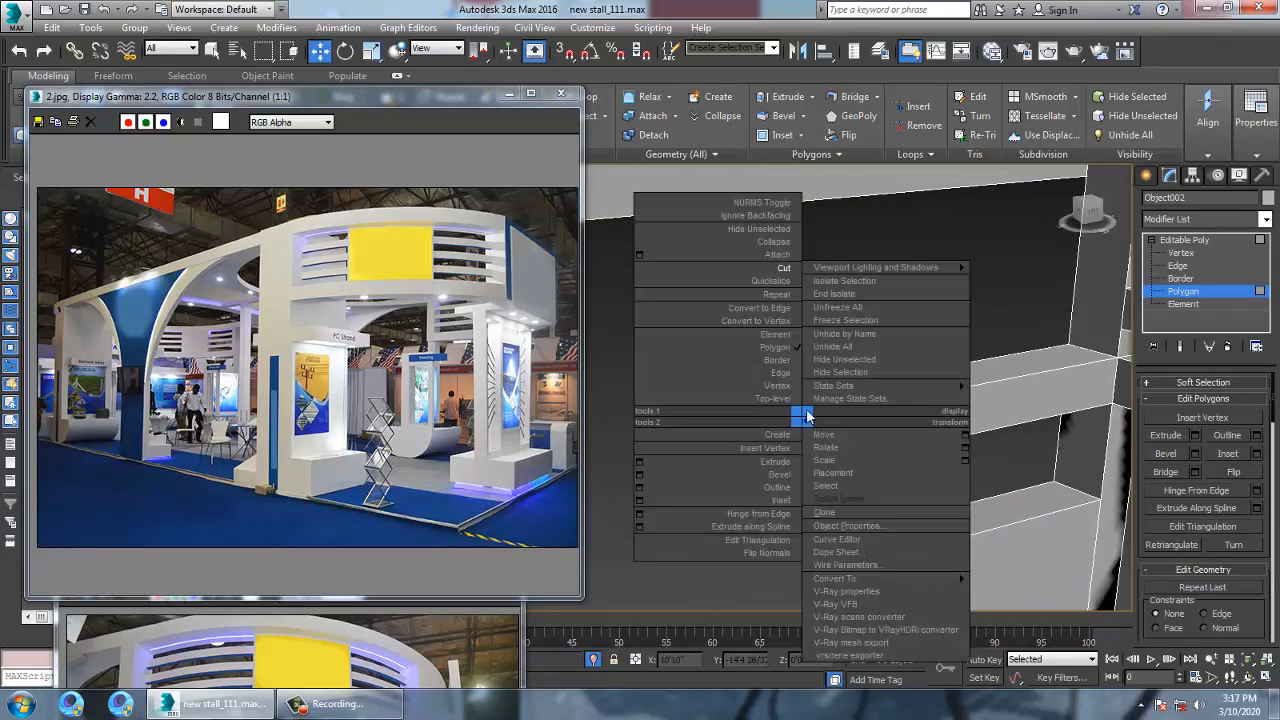
left_click(786, 279)
key("F3")
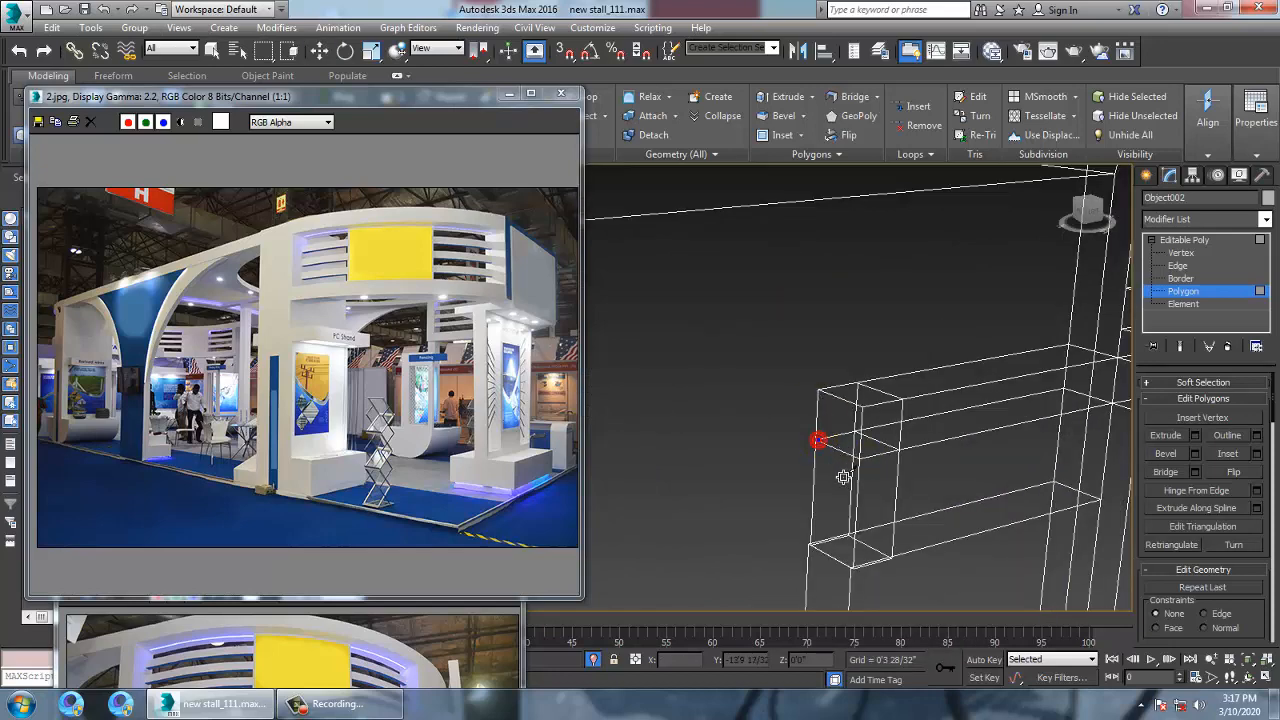
key("F3")
scroll(940, 465, "down", 5)
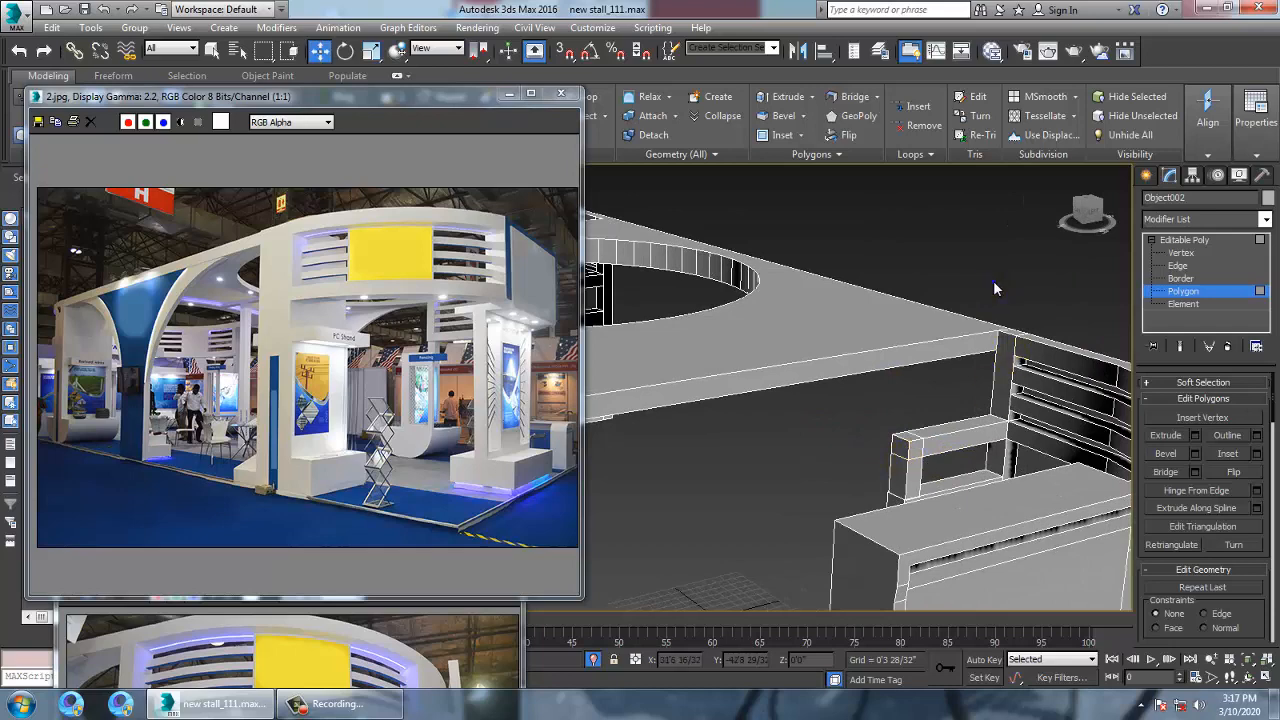
End the isolation of the stall structure and show the whole stall again
right_click(1010, 216)
left_click(1077, 78)
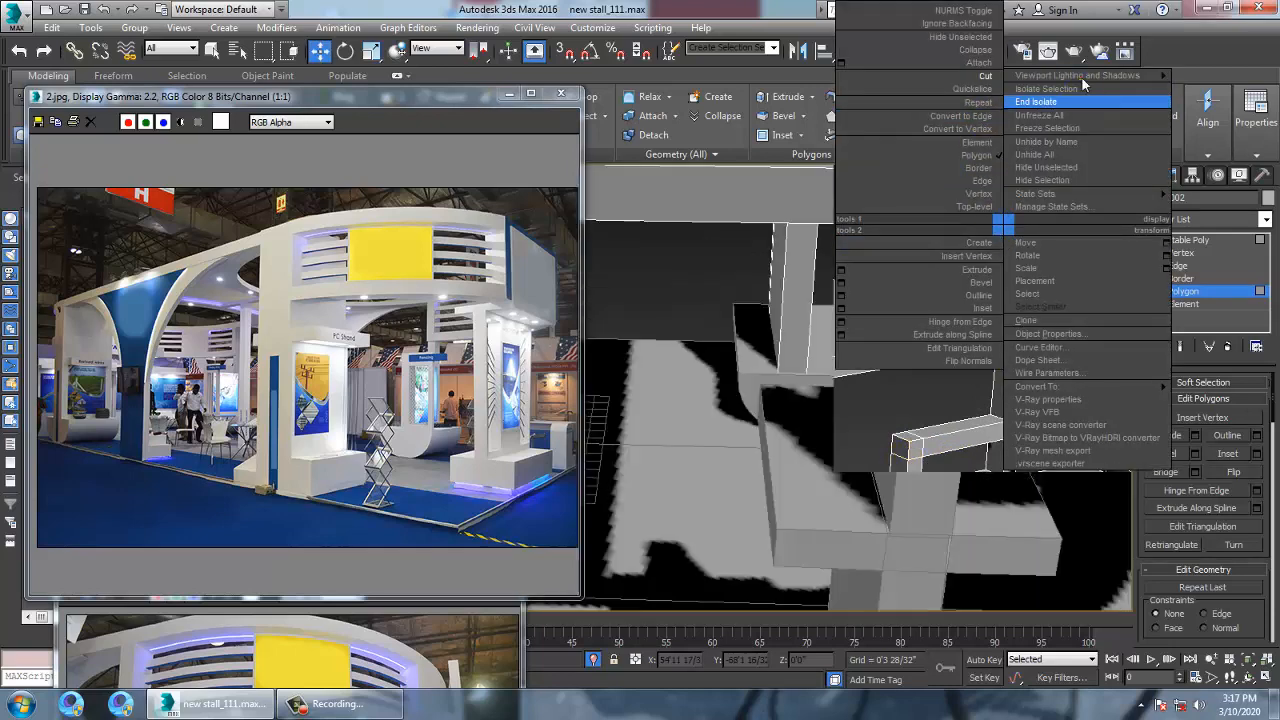
middle_click_drag(823, 438, 806, 414, "alt")
scroll(806, 414, "down", 5)
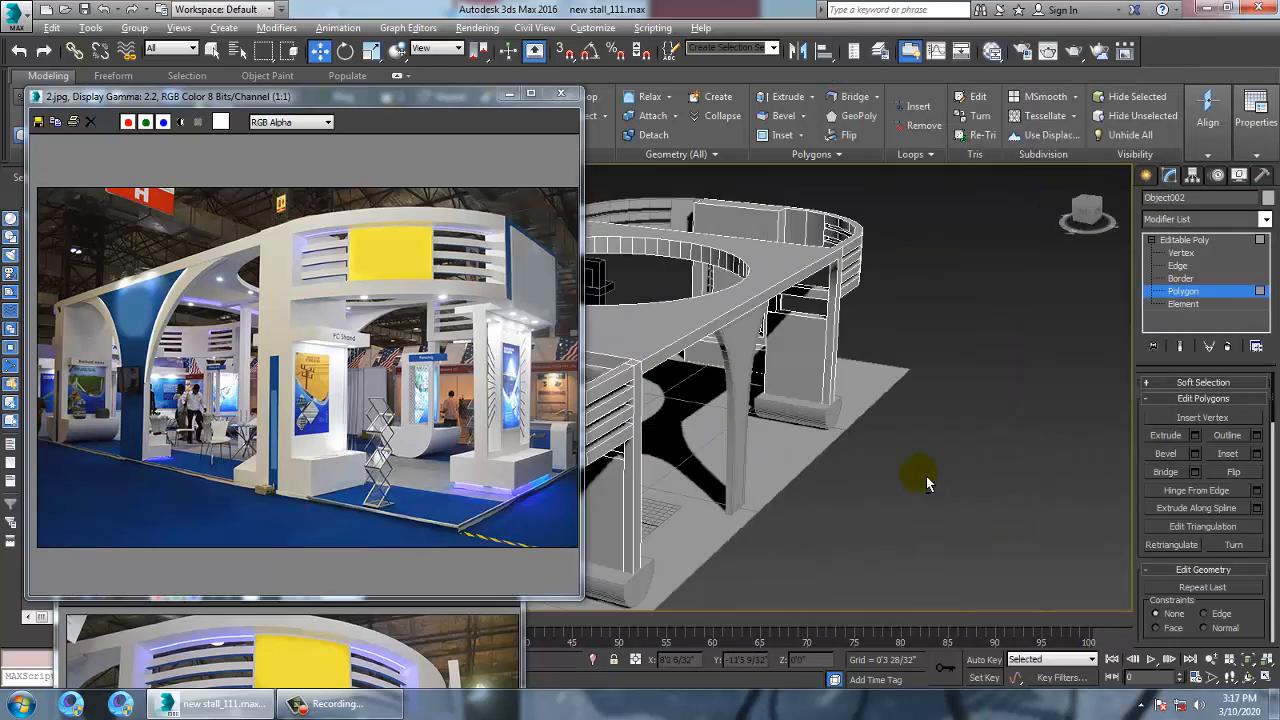
middle_click_drag(926, 483, 909, 423, "alt")
scroll(843, 377, "up", 3)
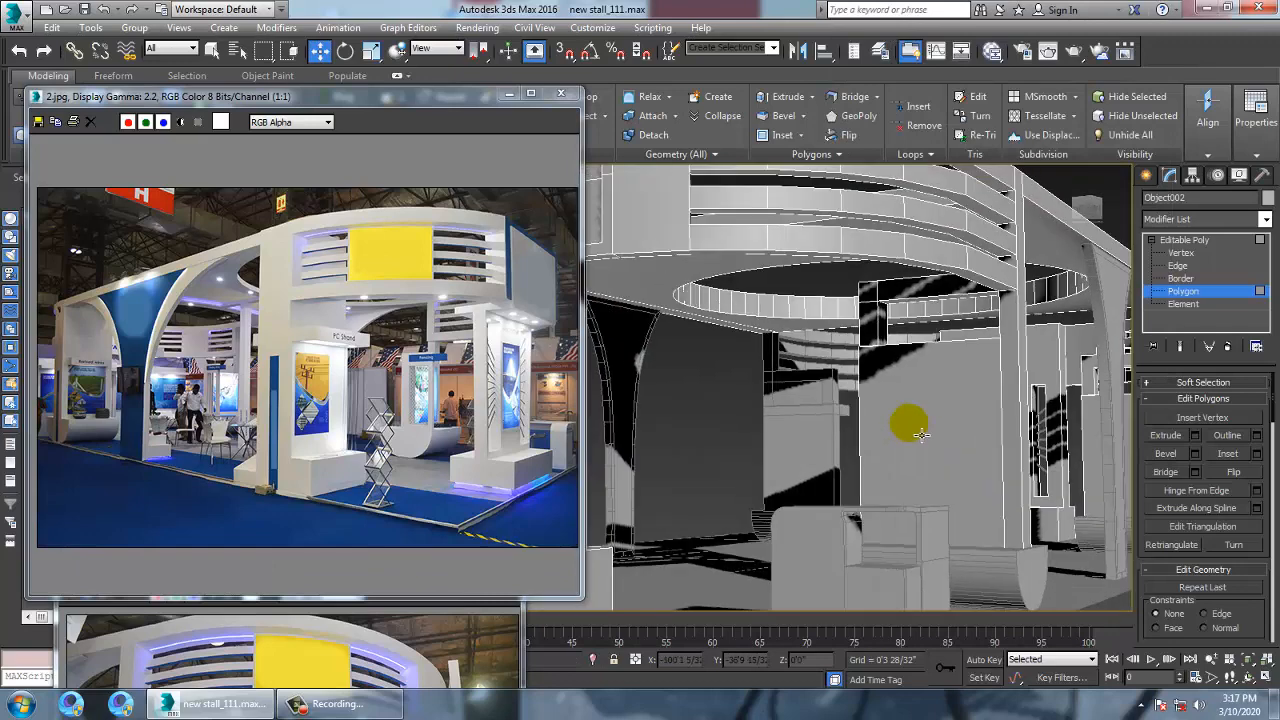
scroll(913, 424, "down", 3)
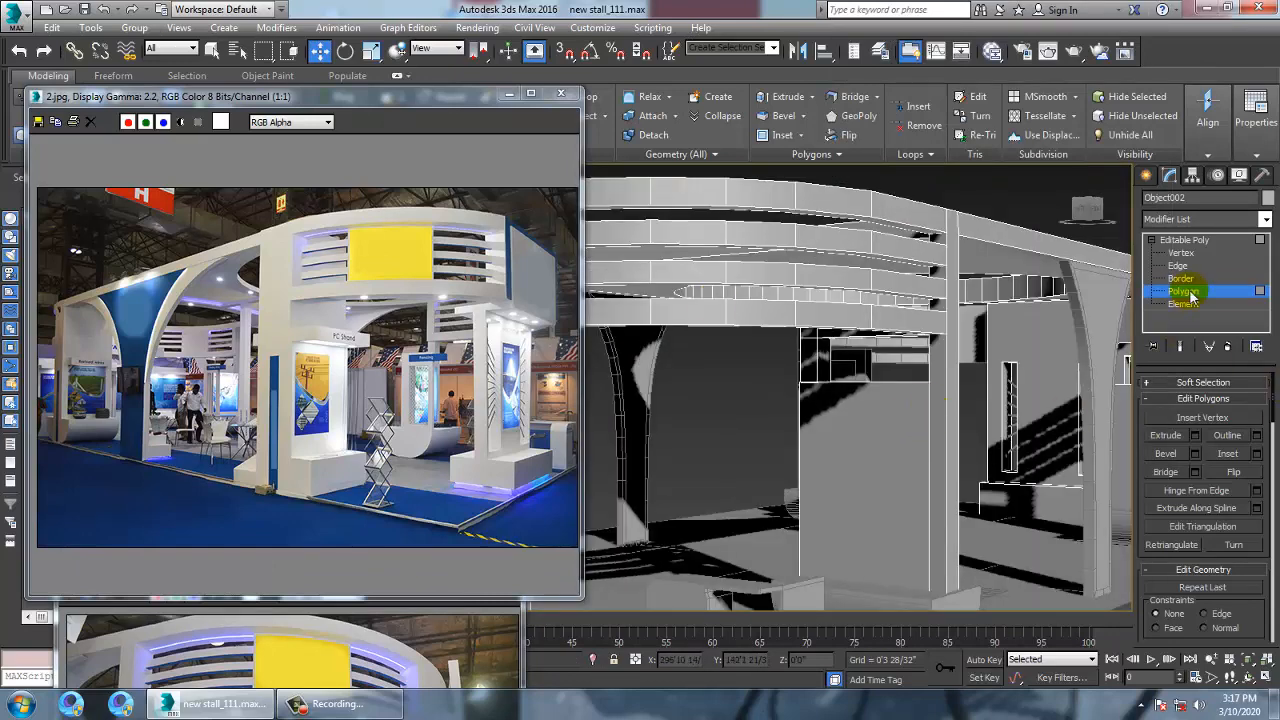
Extrude the square polygon at the panel frame's upper front corner by 1'9 23/32" to form an arm under the curved fascia
middle_click_drag(851, 399, 931, 434)
scroll(923, 434, "up", 3)
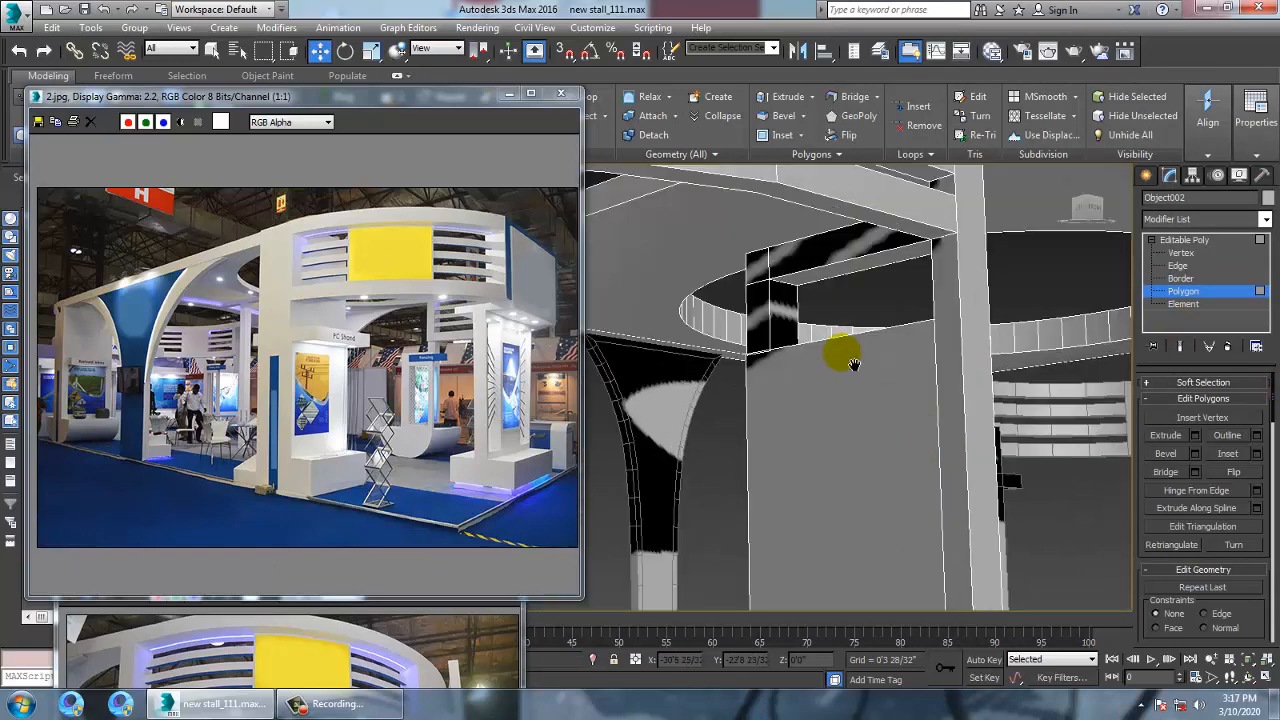
middle_click_drag(854, 364, 868, 378)
left_click(779, 284)
middle_click_drag(783, 279, 786, 289, "alt")
middle_click_drag(935, 370, 891, 371, "alt")
left_click(1195, 435)
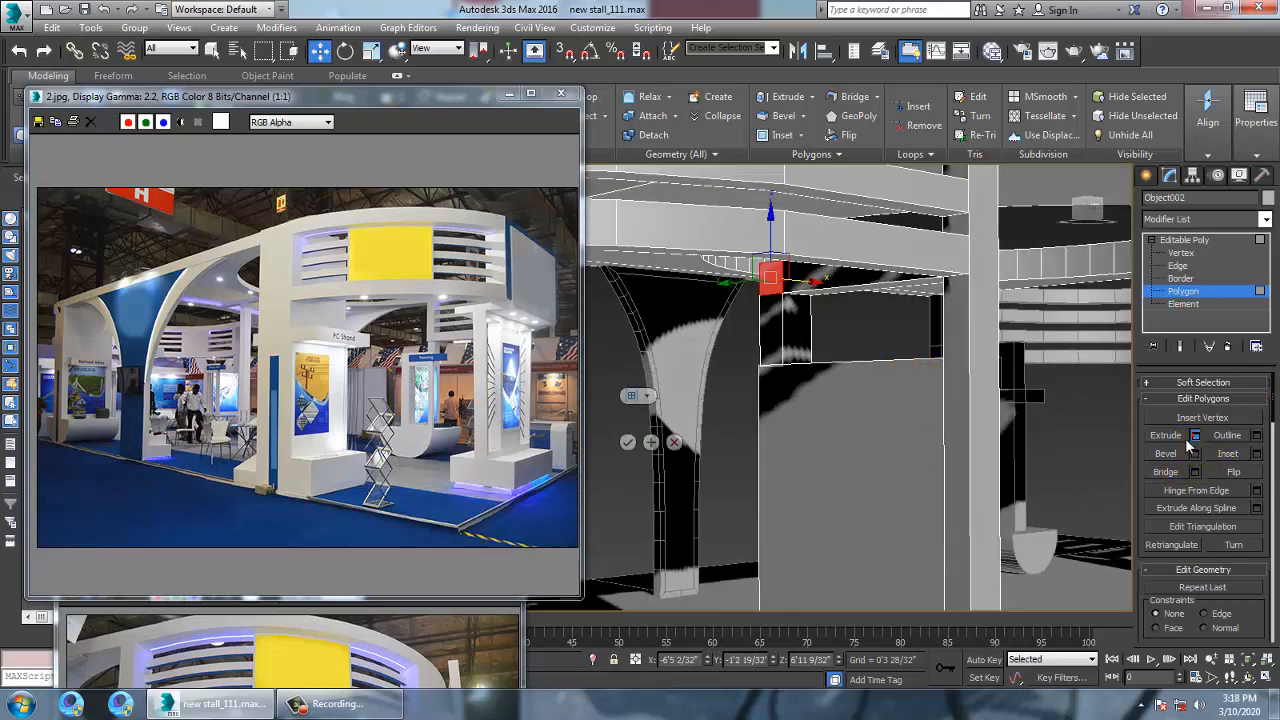
middle_click_drag(703, 380, 634, 437, "alt")
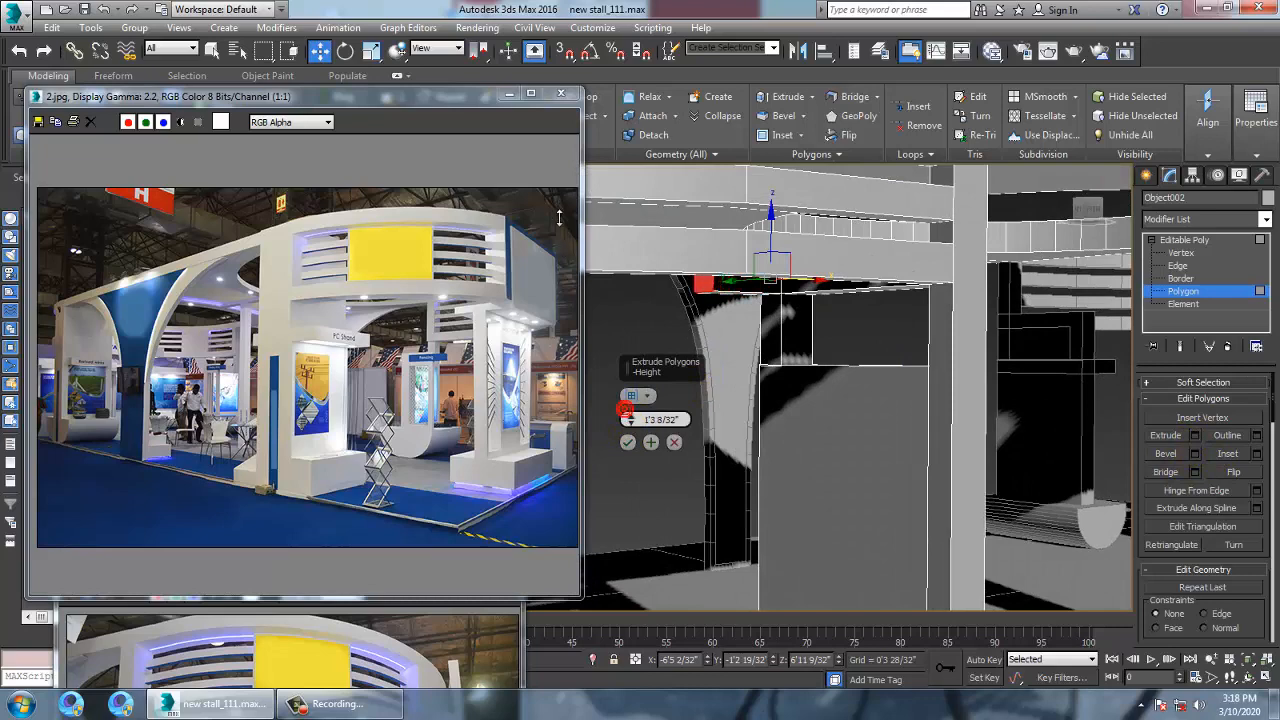
left_click_drag(625, 411, 631, 406)
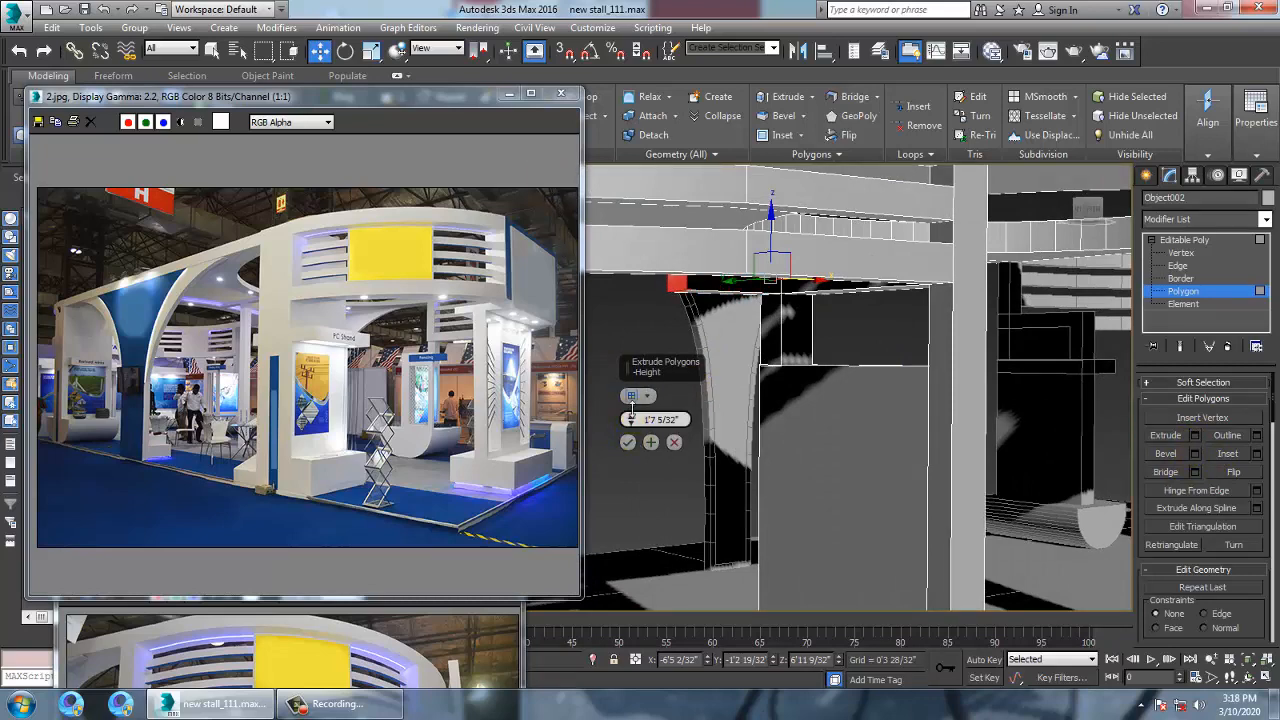
left_click(628, 443)
Move the arm's free-end vertices back along X to about -7'7 15/32" and leave vertex editing
middle_click_drag(829, 383, 762, 368, "alt")
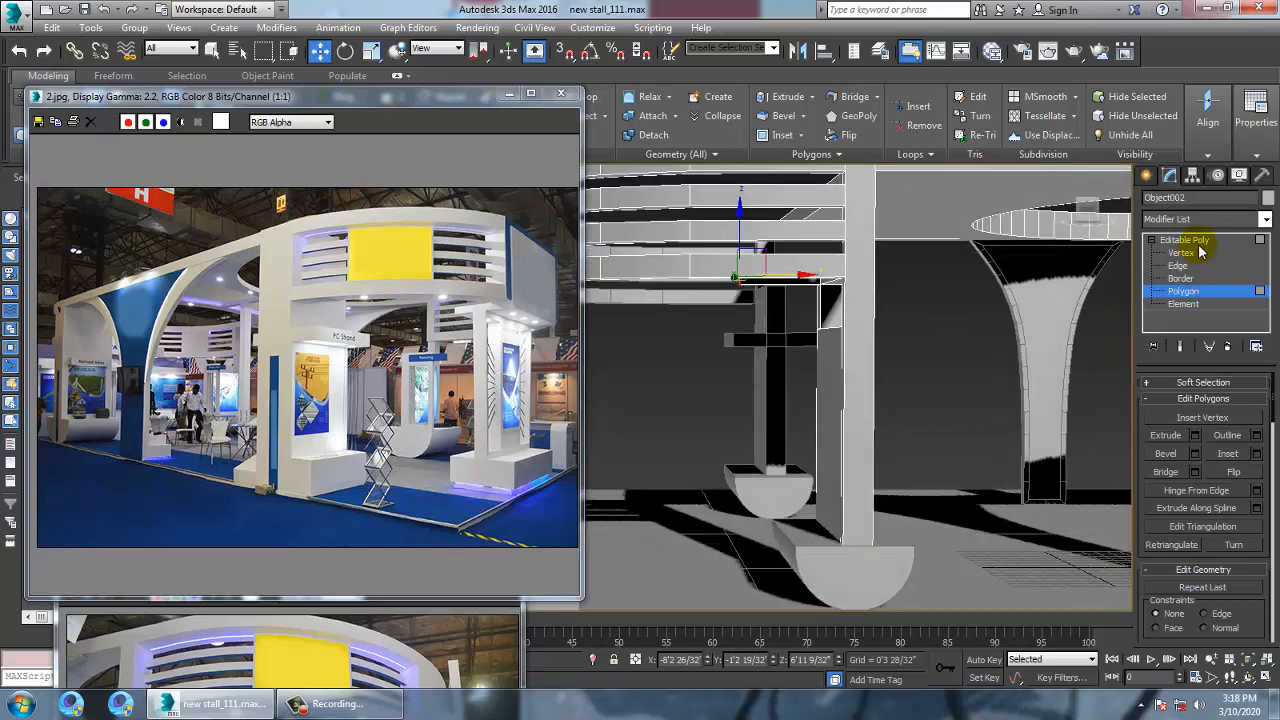
left_click(1192, 241)
middle_click_drag(790, 300, 752, 266, "alt")
key("1")
left_click_drag(775, 224, 720, 272)
middle_click_drag(818, 268, 894, 354, "alt")
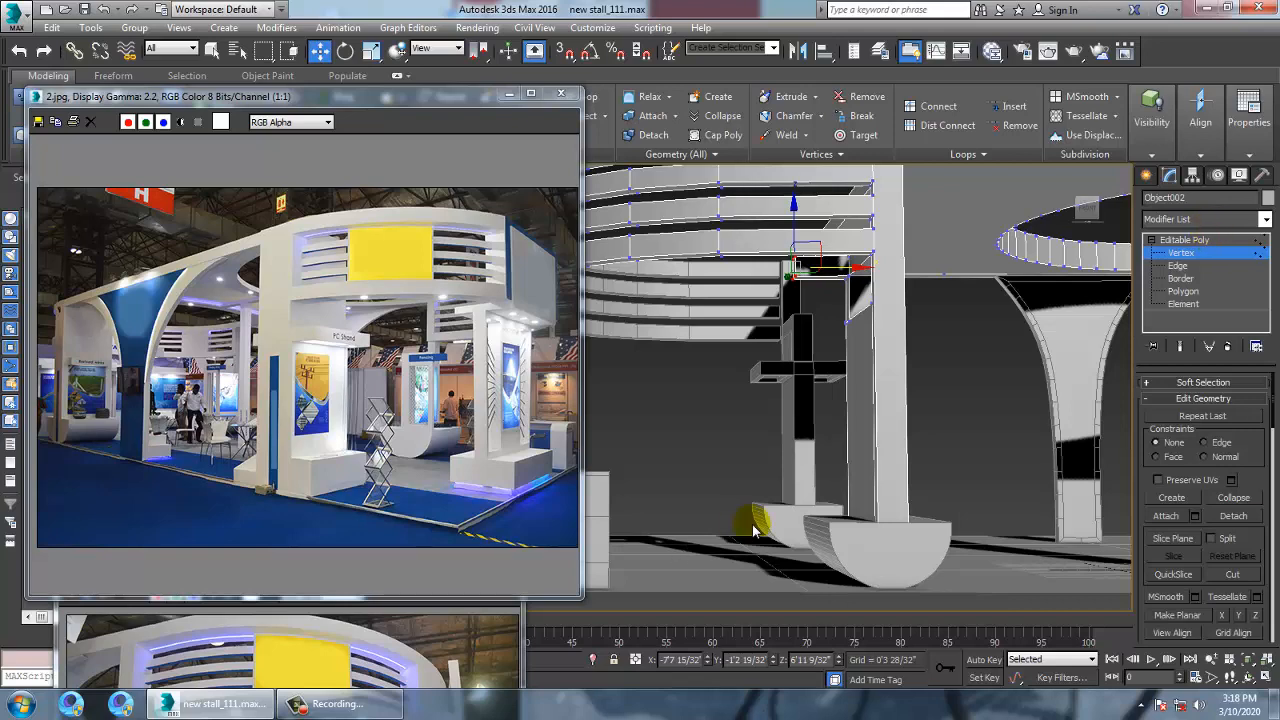
left_click(1183, 250)
Scale the two half-round bases at this end of the stall to about 125% along X
left_click(798, 522)
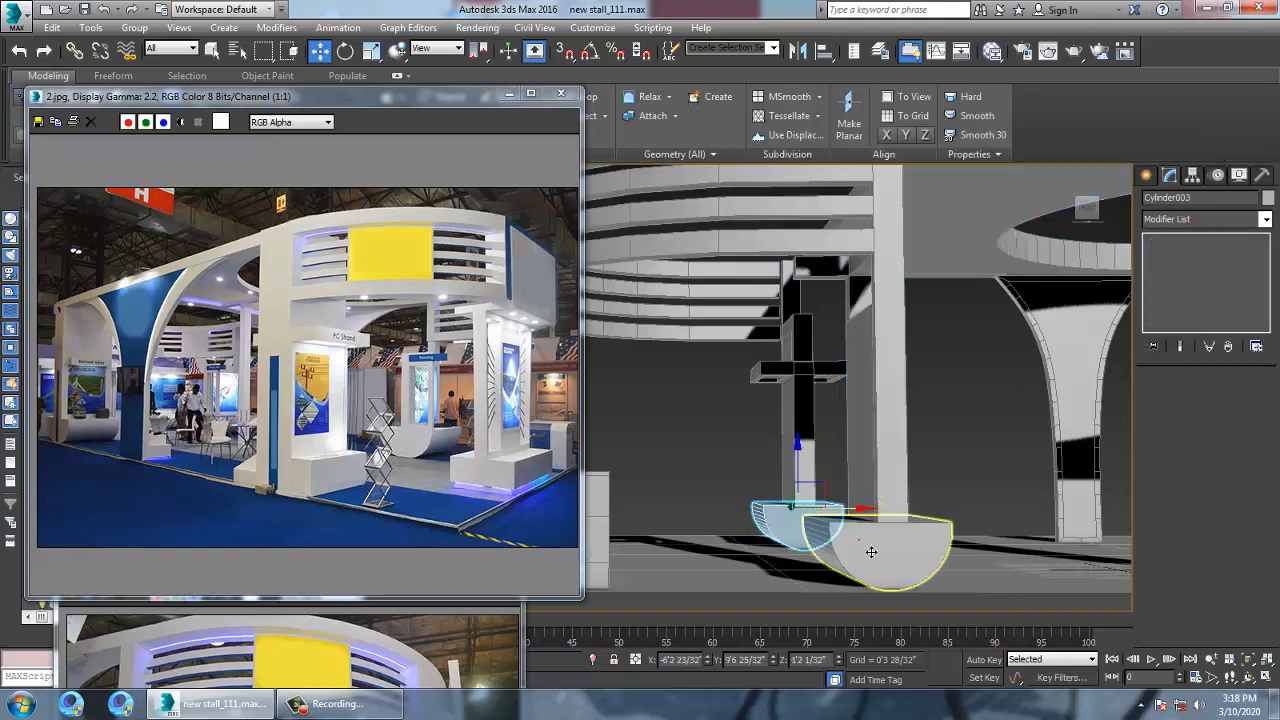
left_click(871, 554, "ctrl")
middle_click_drag(871, 554, 790, 475, "alt")
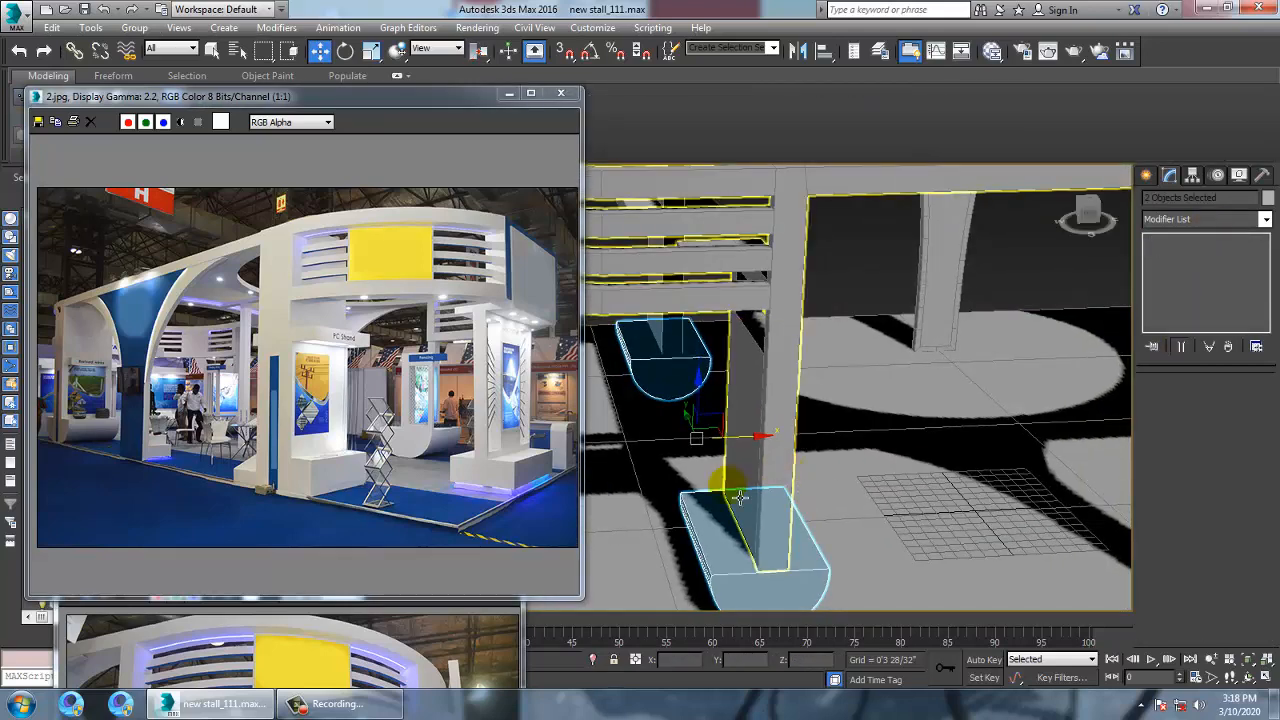
key("r")
left_click_drag(638, 460, 620, 456)
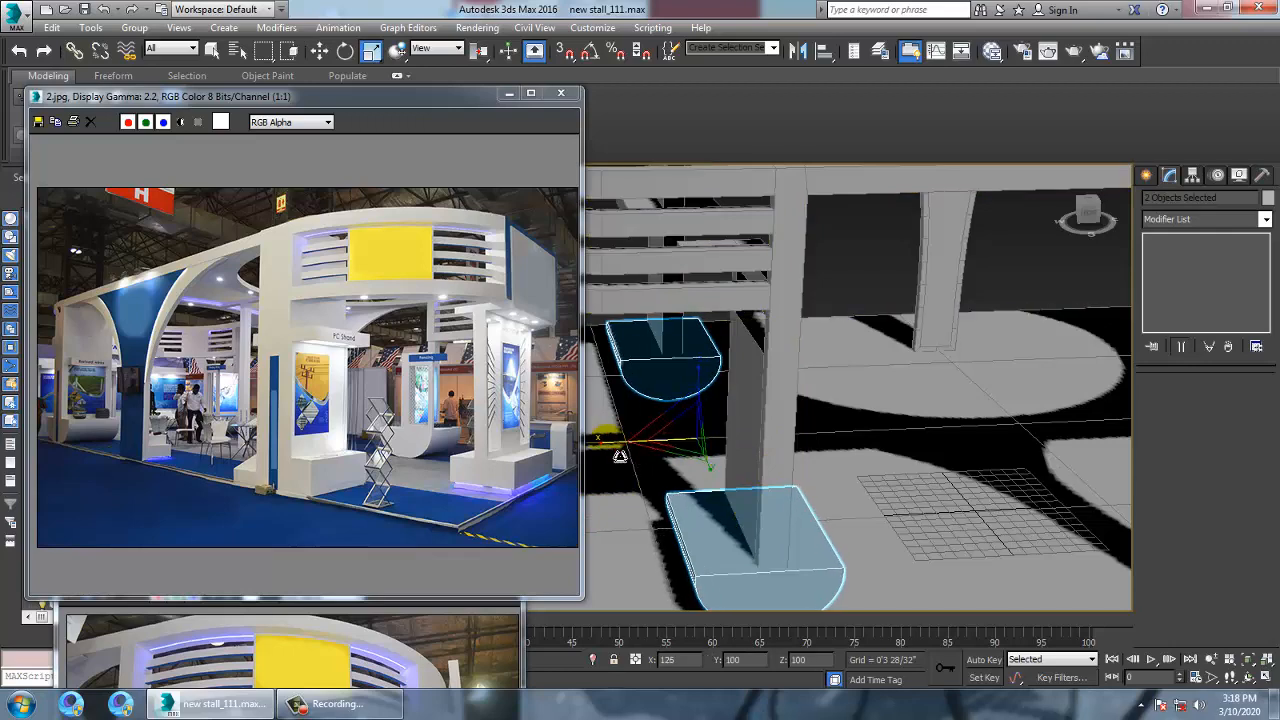
middle_click_drag(709, 456, 643, 429)
scroll(643, 429, "down", 4)
middle_click_drag(780, 429, 840, 388, "alt")
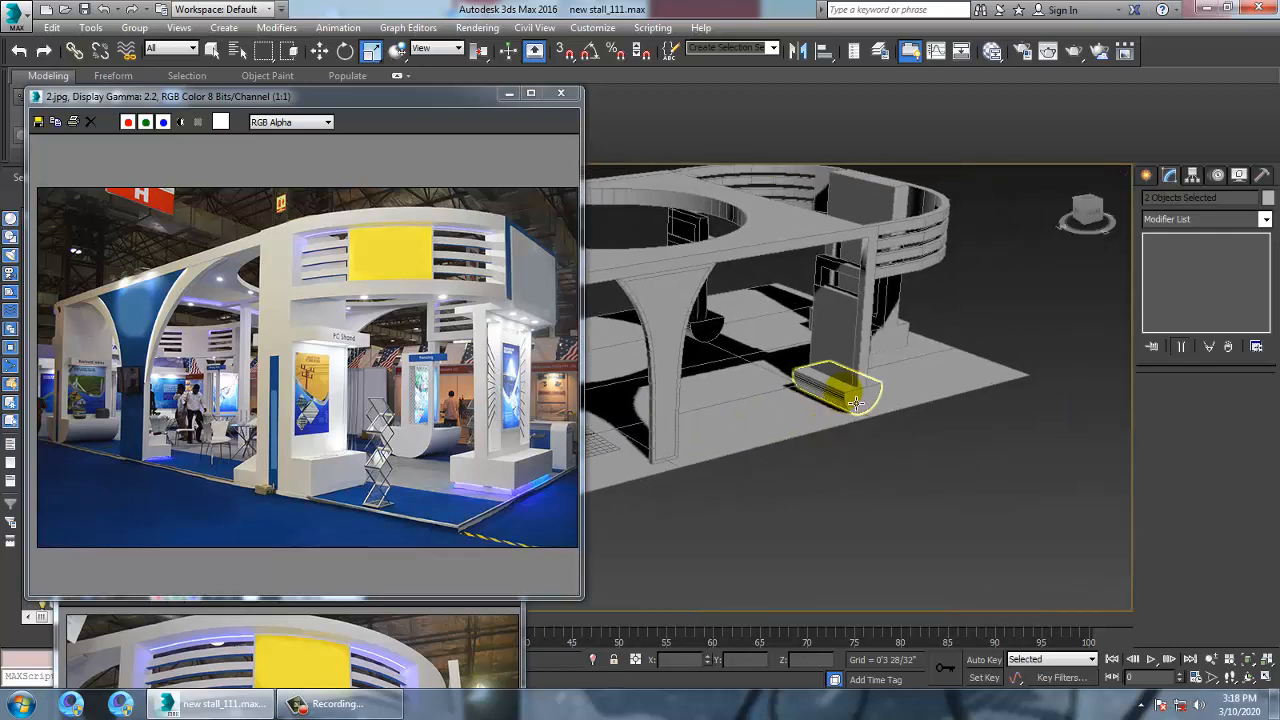
Delete the two half-round bases at the opposite end of the stall
left_click(843, 390)
left_click(738, 314, "ctrl")
left_click_drag(738, 352, 700, 370)
middle_click_drag(783, 390, 1060, 445, "alt")
key("Delete")
middle_click_drag(700, 414, 714, 443, "alt")
Widen the two remaining half-round bases by another 111% or so along X
left_click(717, 440)
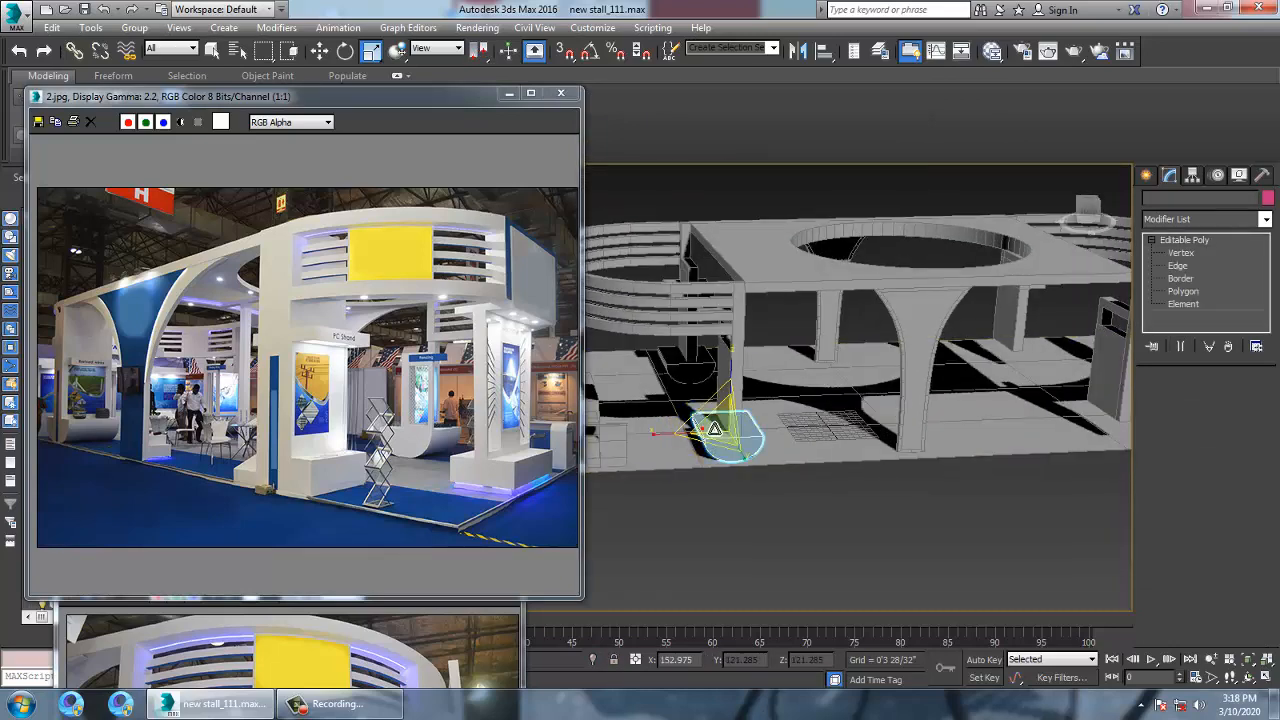
left_click(693, 373, "ctrl")
middle_click_drag(693, 373, 727, 427, "alt")
key("w")
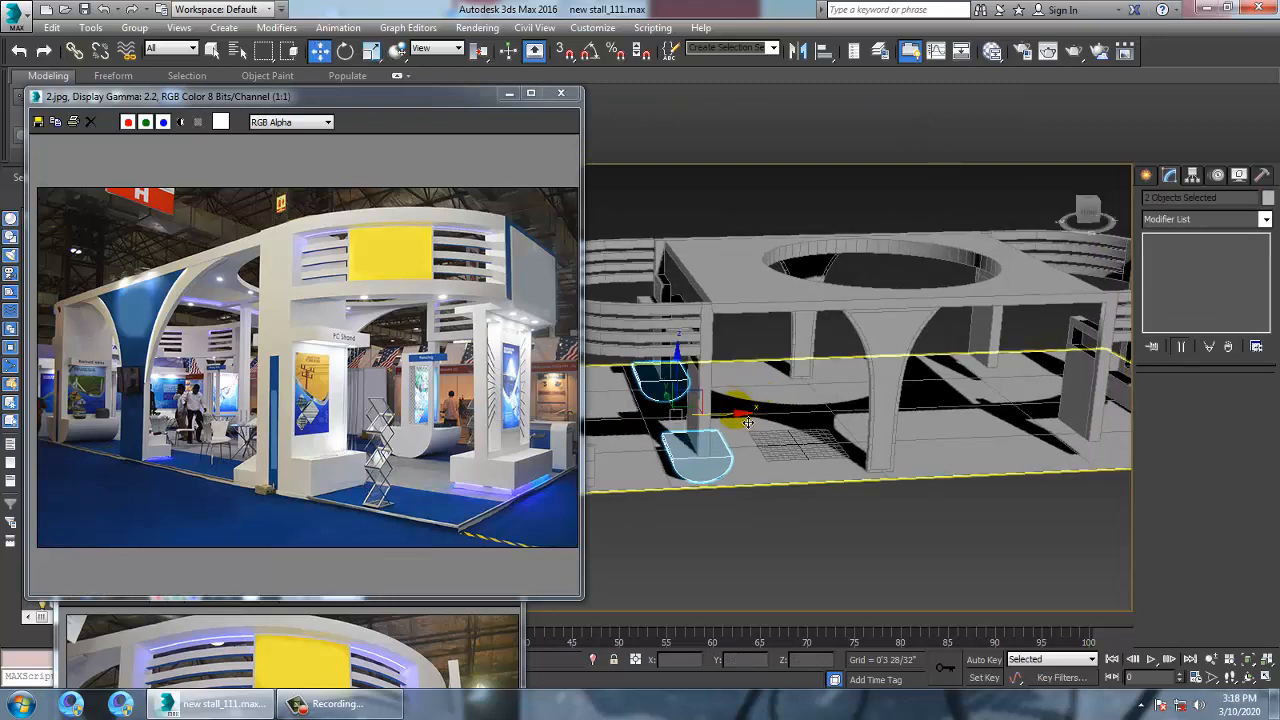
key("r")
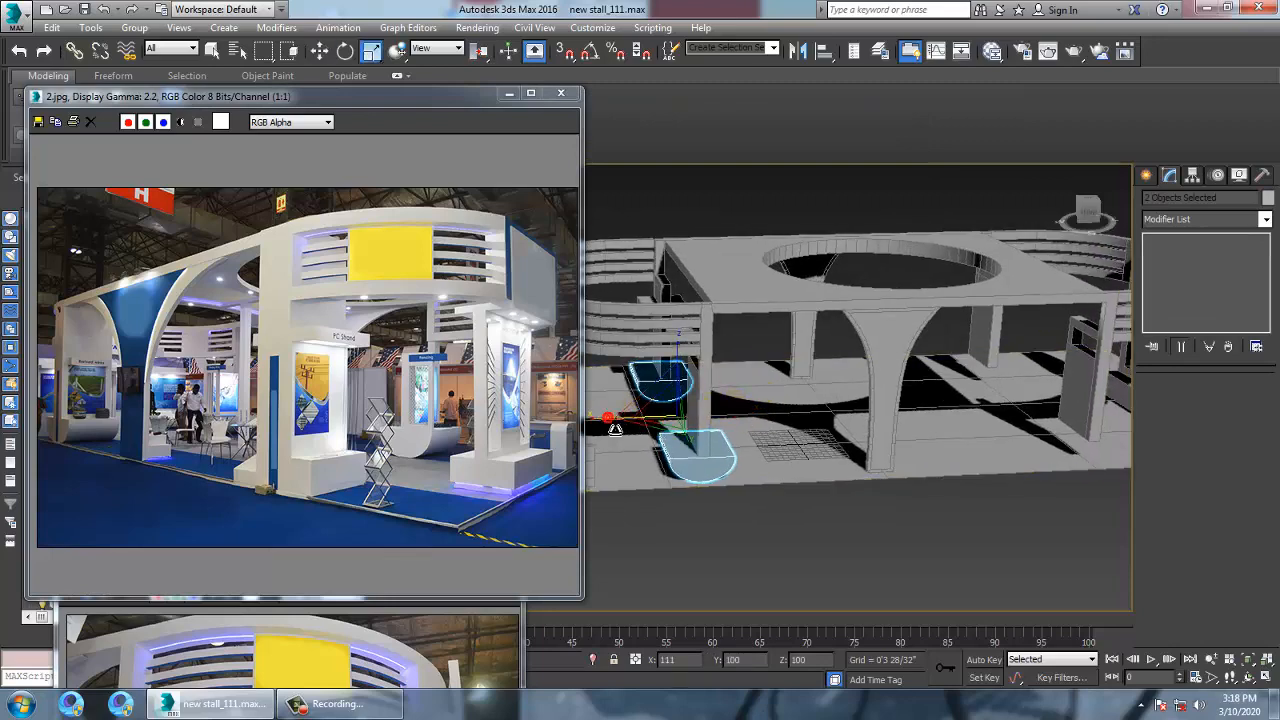
key("w")
Copy the two widened bases along X to beneath the posts at the opposite end of the stall
middle_click_drag(880, 445, 780, 441, "alt")
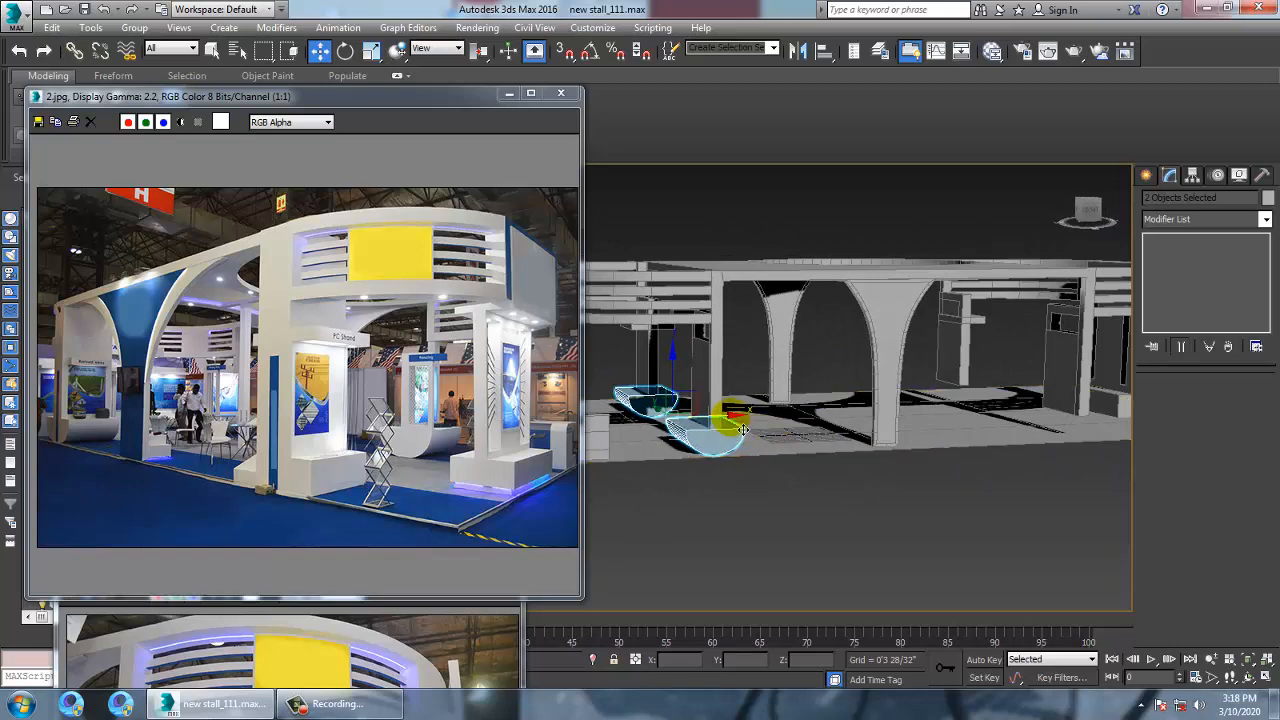
left_click_drag(743, 430, 1072, 441)
left_click(660, 423)
key("z")
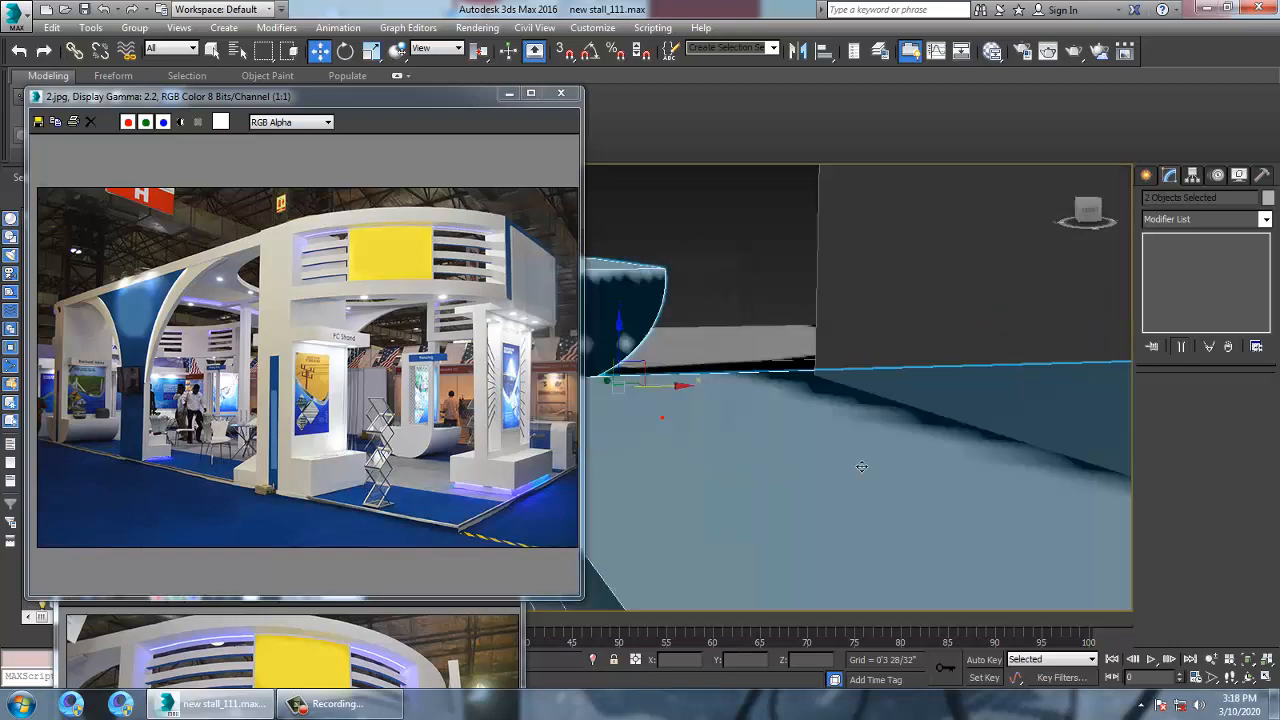
scroll(861, 466, "down", 10)
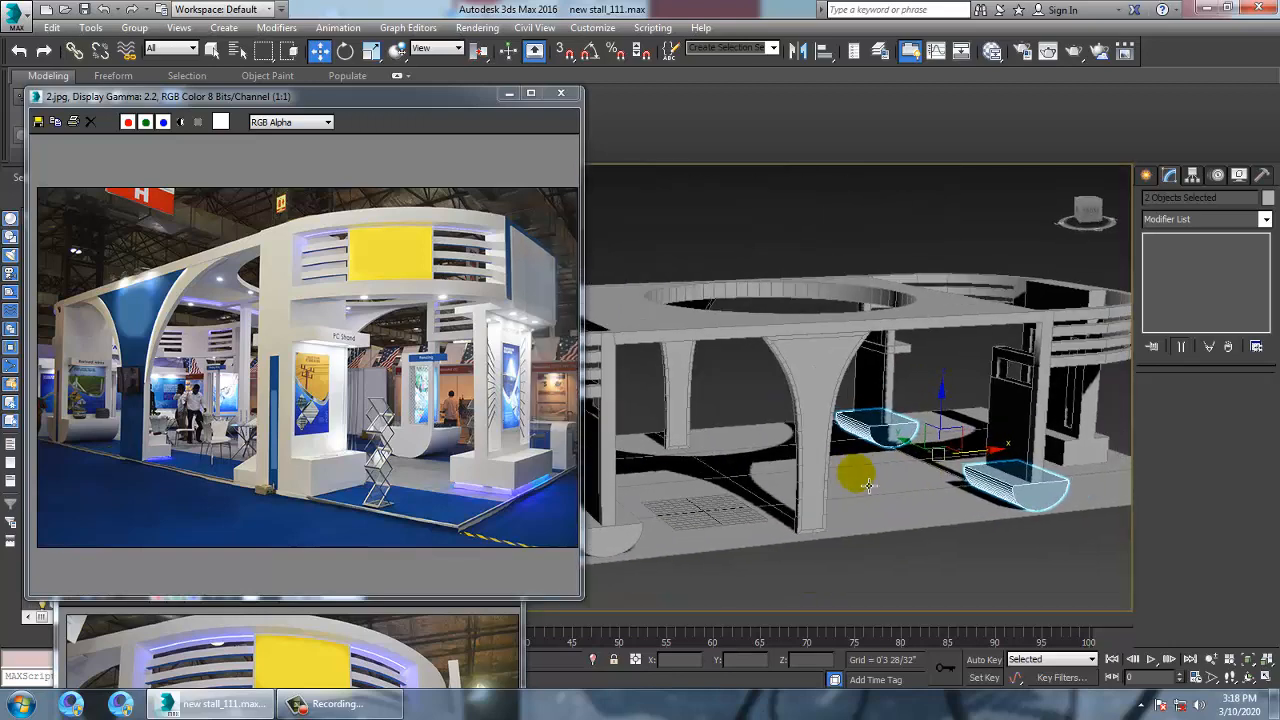
Select the stall structure and insert an edge loop near the extruded arm's free end with Swift Loop
middle_click_drag(869, 486, 1000, 462, "alt")
scroll(737, 431, "up", 3)
middle_click_drag(737, 431, 690, 204, "alt")
left_click(809, 380)
scroll(809, 380, "up", 5)
left_click(594, 100)
middle_click_drag(815, 328, 1035, 506, "alt")
scroll(702, 412, "down", 5)
right_click(817, 403)
Extrude the narrow underside polygon at the arm's free end downward by 5'6 22/32" to form a slim post
key("4")
left_click(1195, 436)
middle_click_drag(874, 454, 809, 271)
scroll(809, 271, "down", 3)
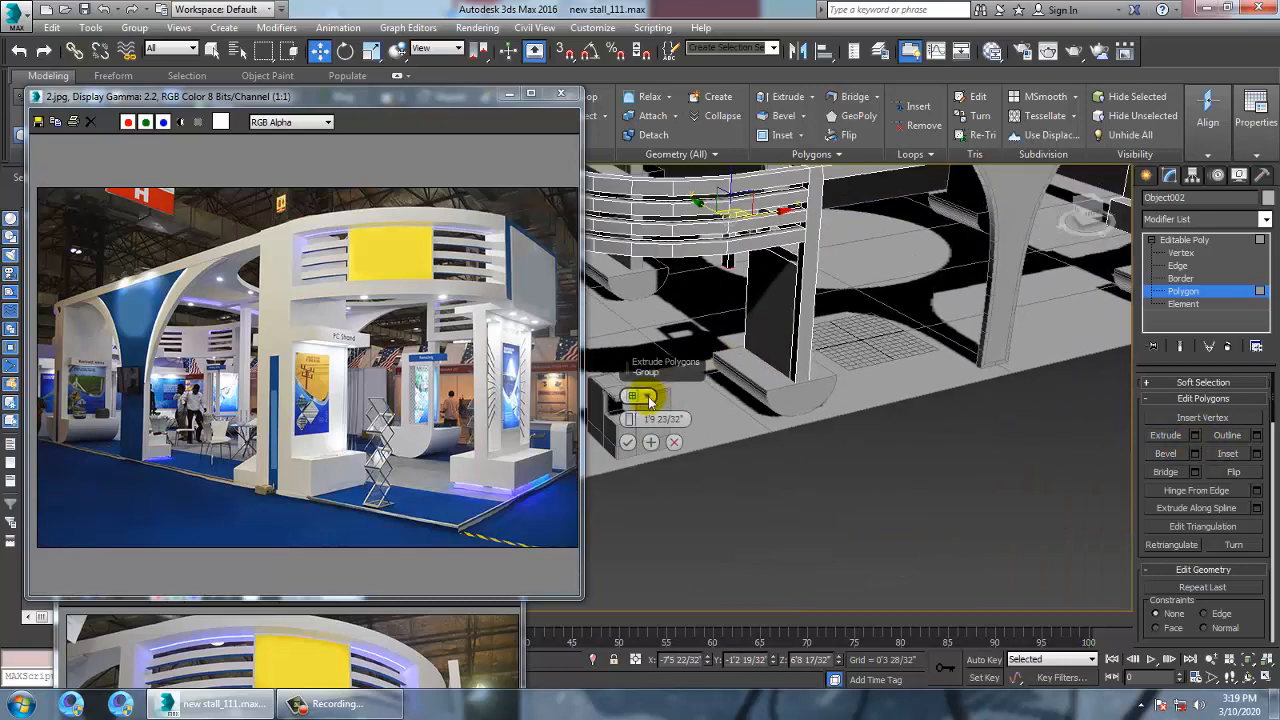
left_click_drag(628, 419, 565, 348)
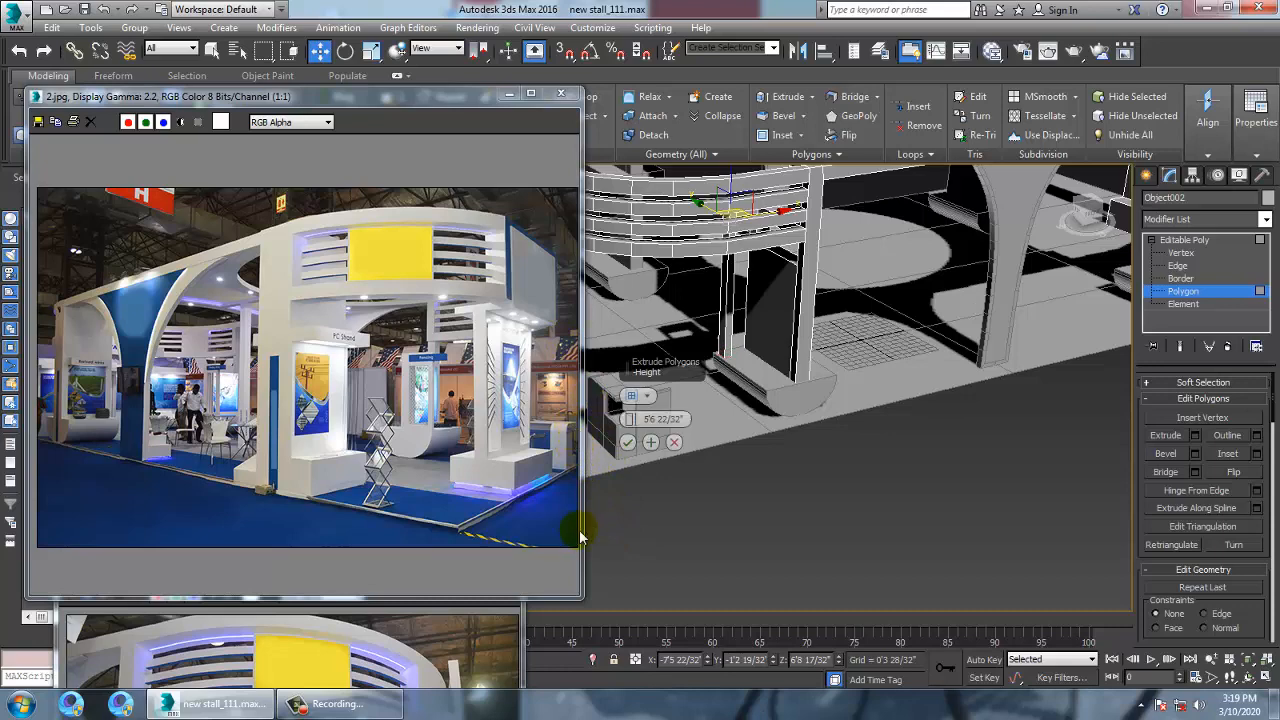
left_click(627, 442)
scroll(872, 402, "up", 4)
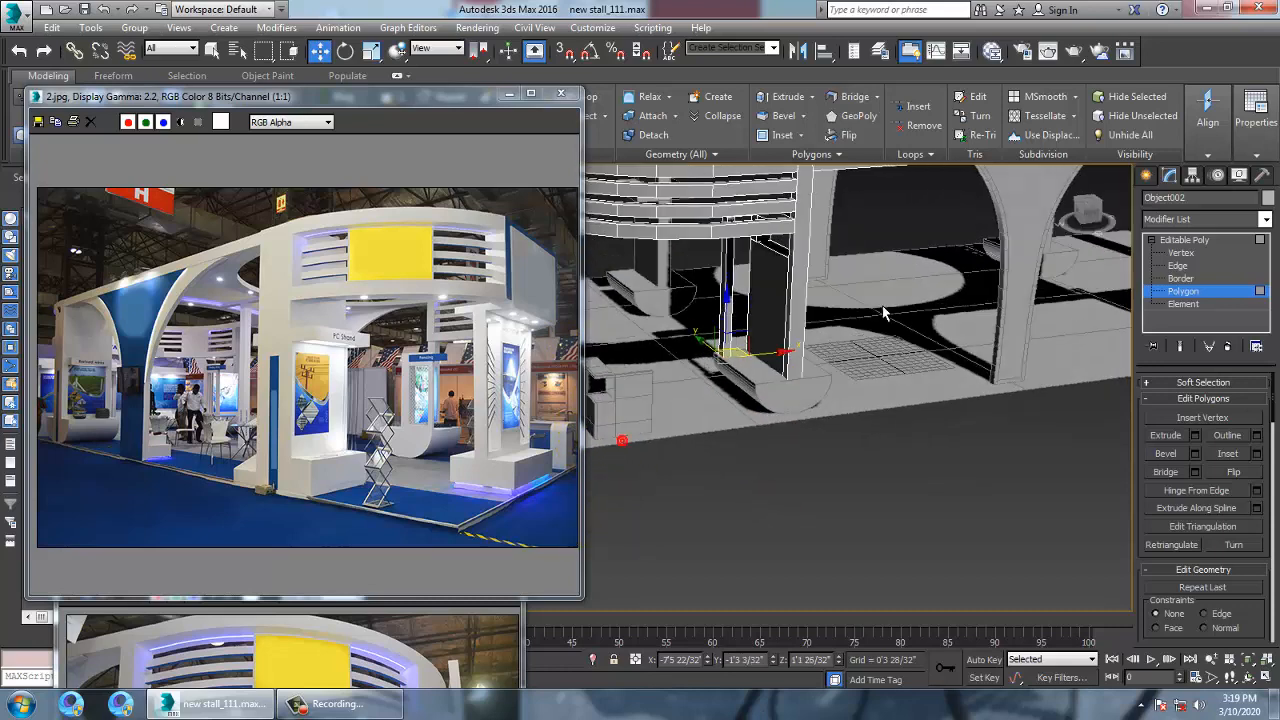
scroll(872, 402, "up", 5)
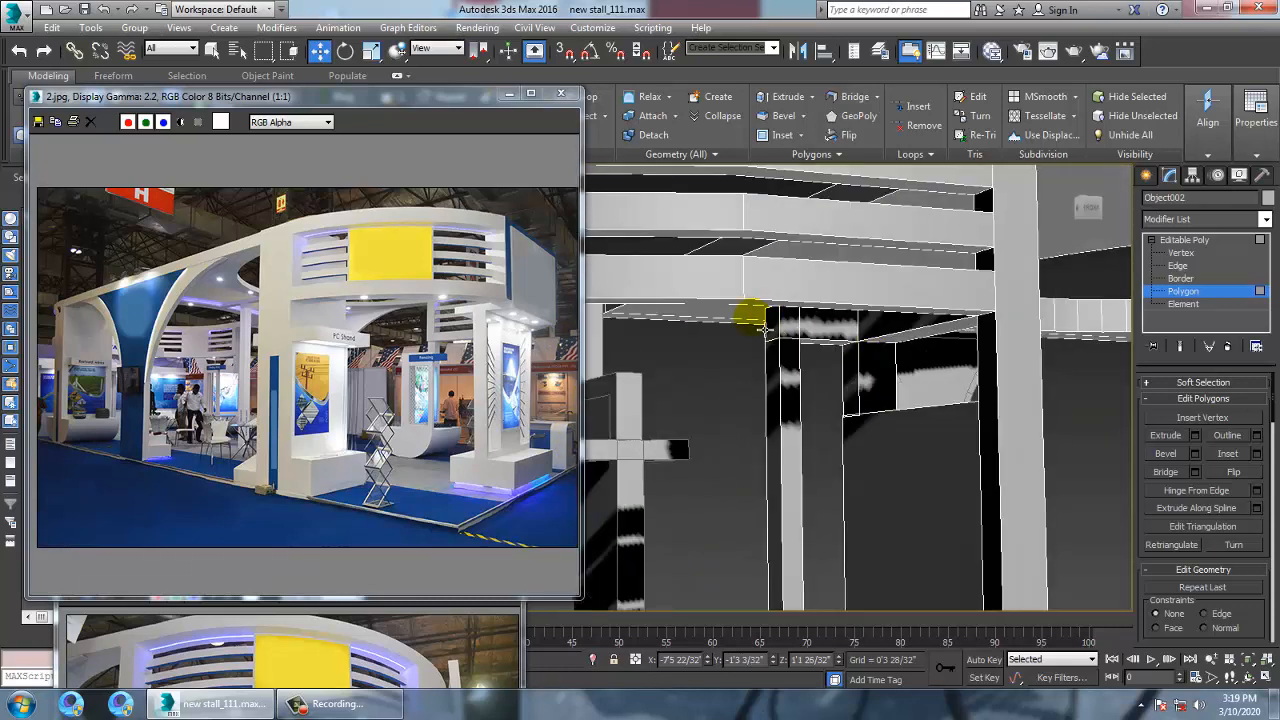
Extrude the end polygon of the arm outward past the slim post by 0'11 27/32"
left_click(1195, 436)
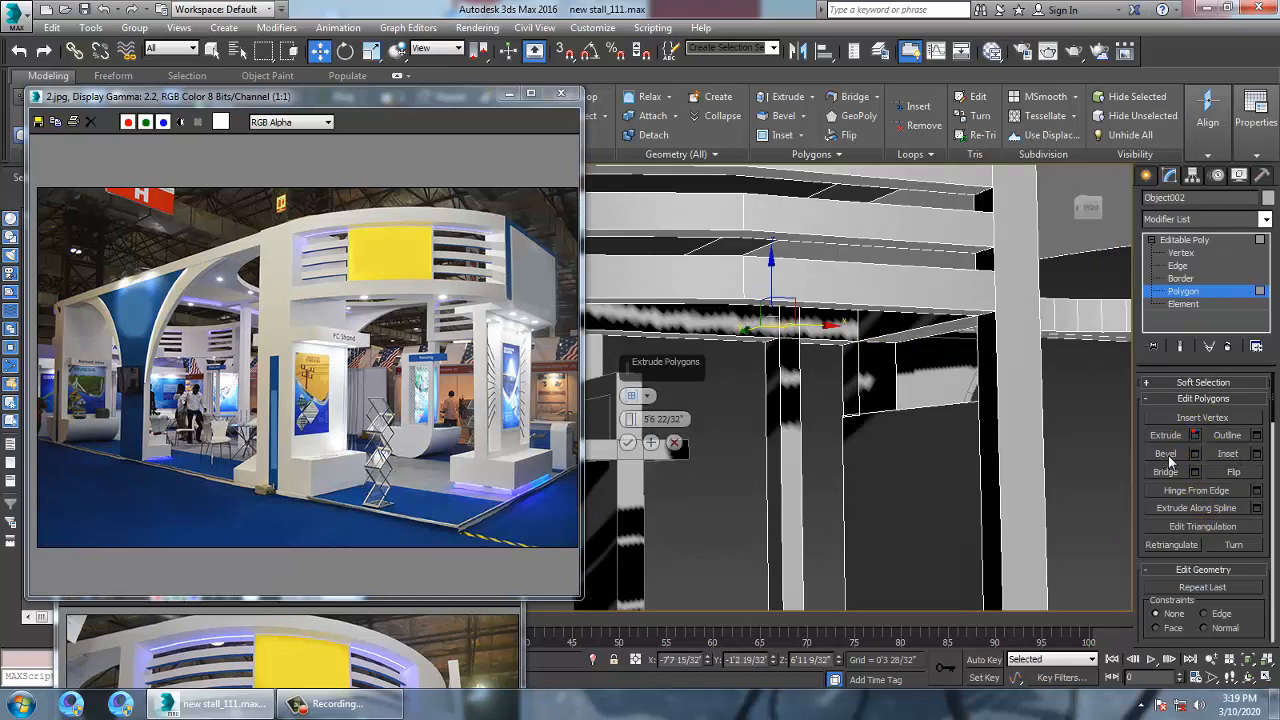
left_click_drag(764, 135, 763, 568)
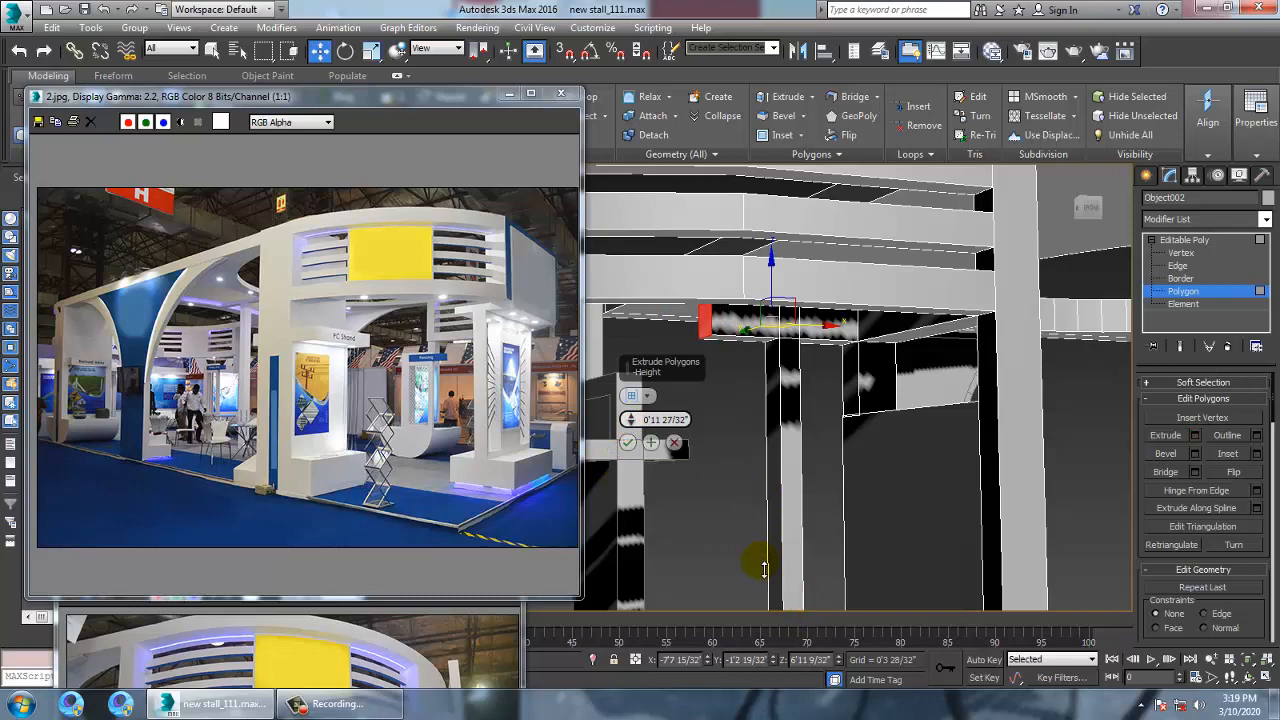
left_click(627, 442)
middle_click_drag(627, 442, 775, 410, "alt")
mouse_move(872, 413)
middle_mouse_down("alt")
mouse_move(849, 400)
mouse_move(889, 423)
mouse_move(883, 432)
middle_mouse_up("alt")
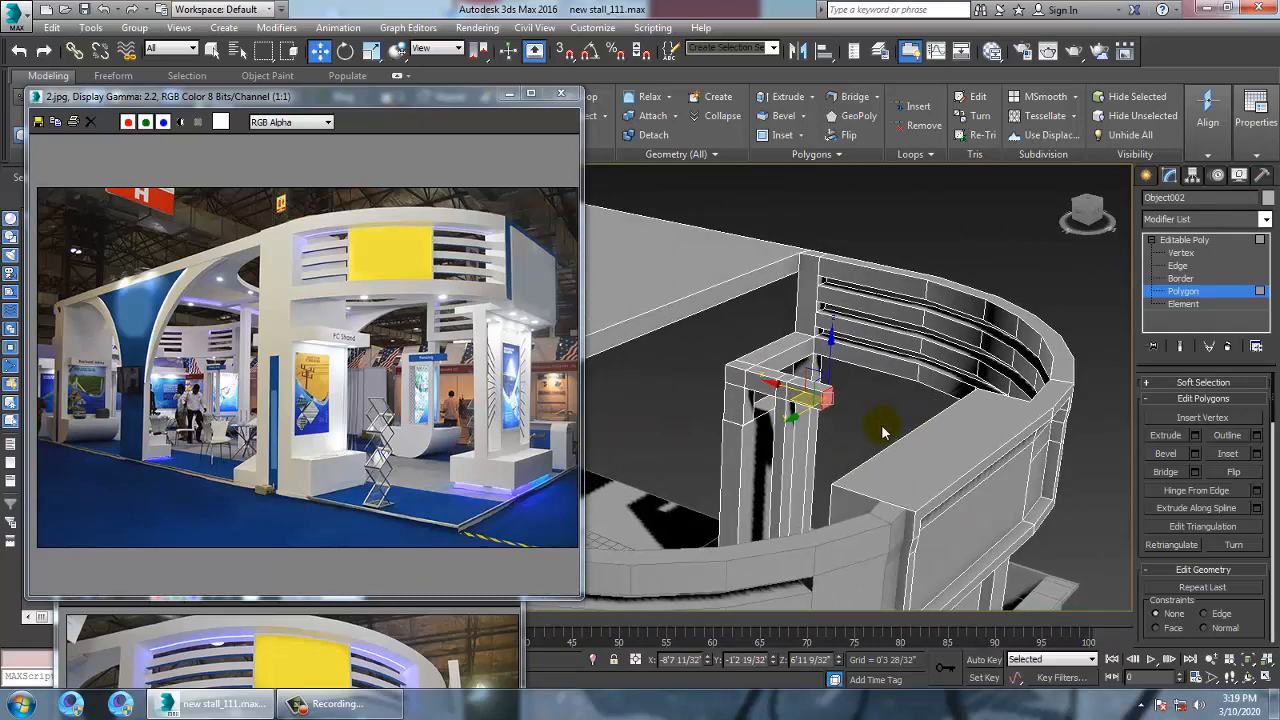
middle_click_drag(894, 407, 865, 393, "alt")
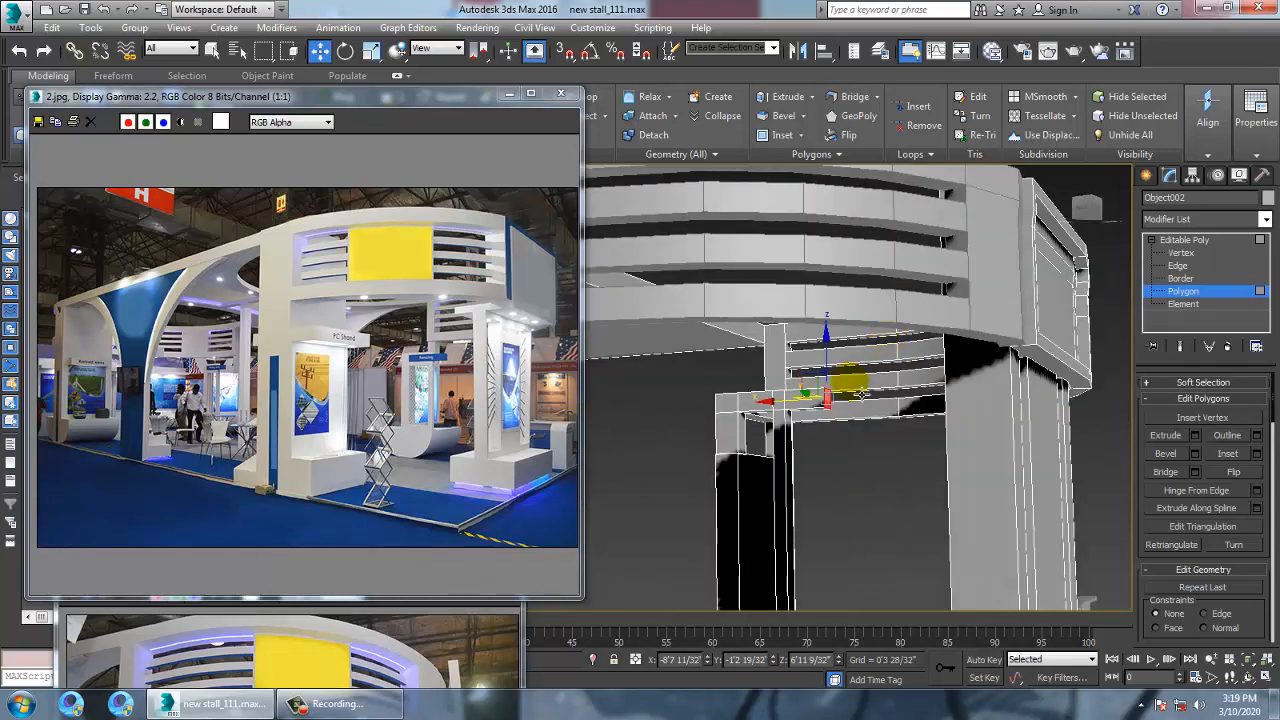
Draw an eight-point zigzag line in the front view between the post and the wide-based pillar, ending in a short horizontal foot
middle_click_drag(862, 395, 912, 360, "alt")
scroll(911, 375, "down", 6)
middle_click_drag(829, 386, 755, 374, "alt")
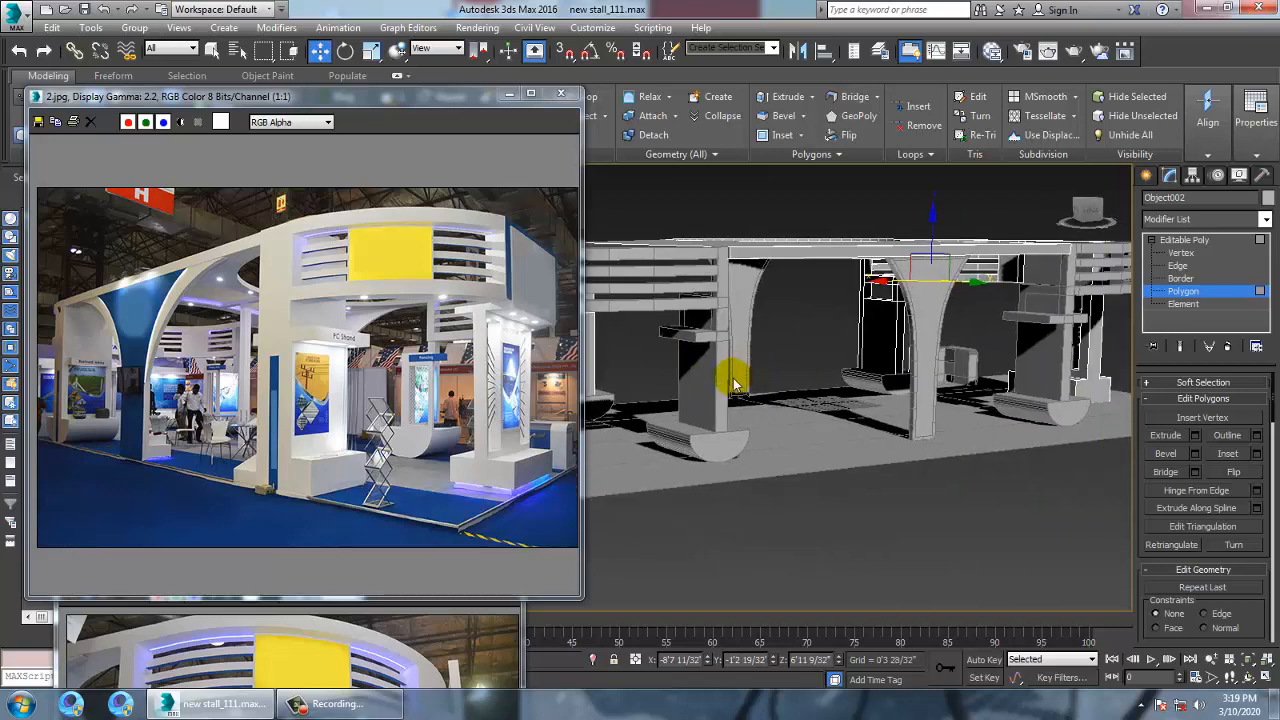
mouse_move(885, 425)
middle_mouse_down("alt")
mouse_move(794, 414)
mouse_move(909, 457)
mouse_move(873, 415)
middle_mouse_up("alt")
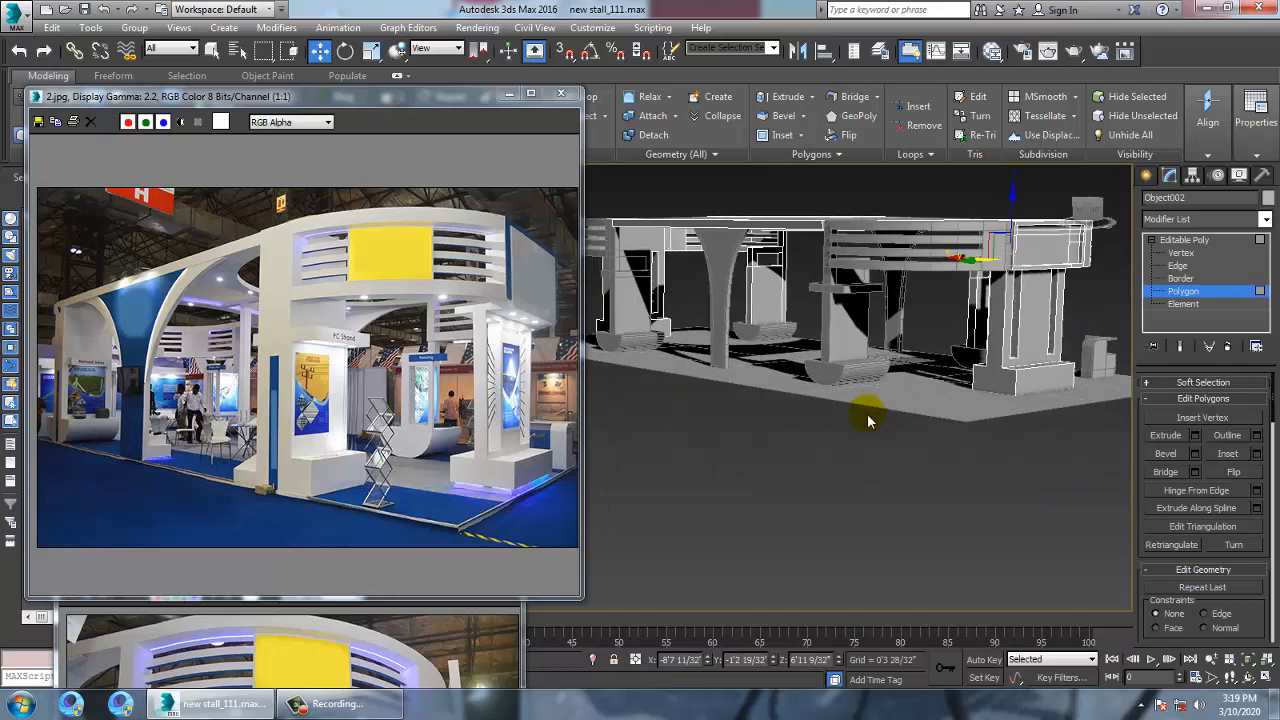
left_click(1147, 177)
left_click(1170, 200)
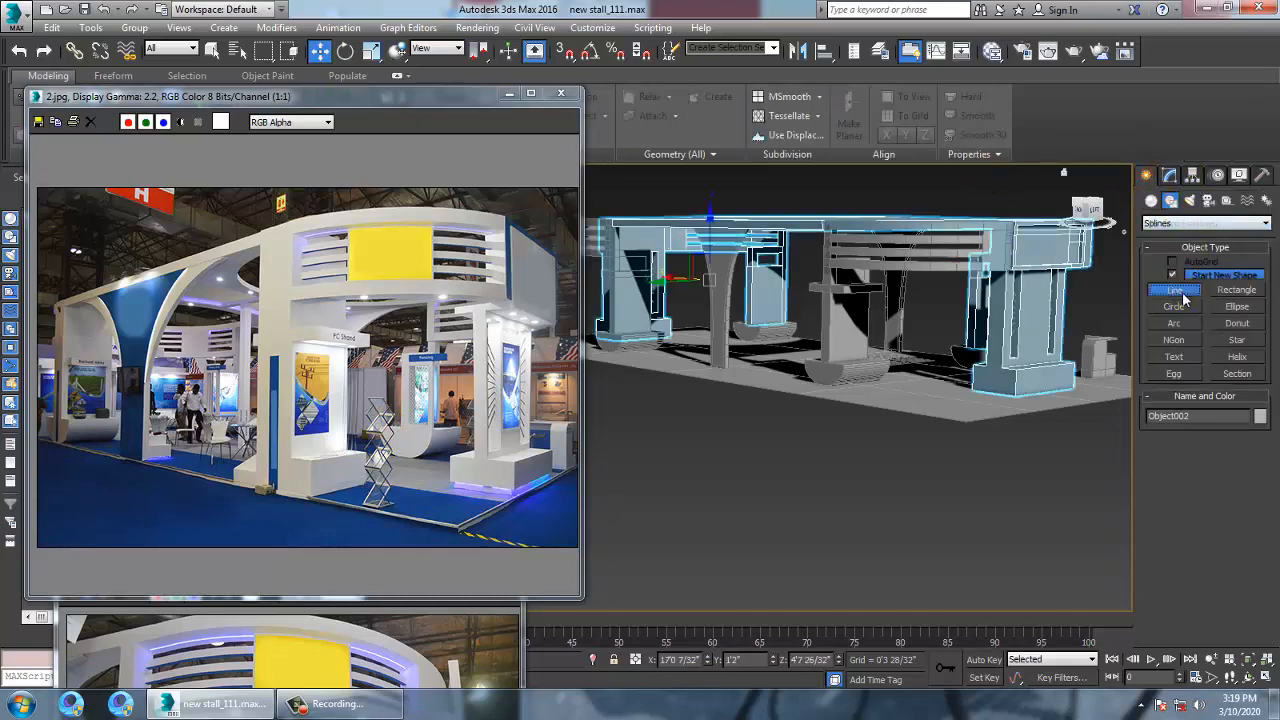
left_click(1178, 291)
key("alt+w")
scroll(995, 358, "down", 7)
key("alt+w")
scroll(912, 360, "down", 5)
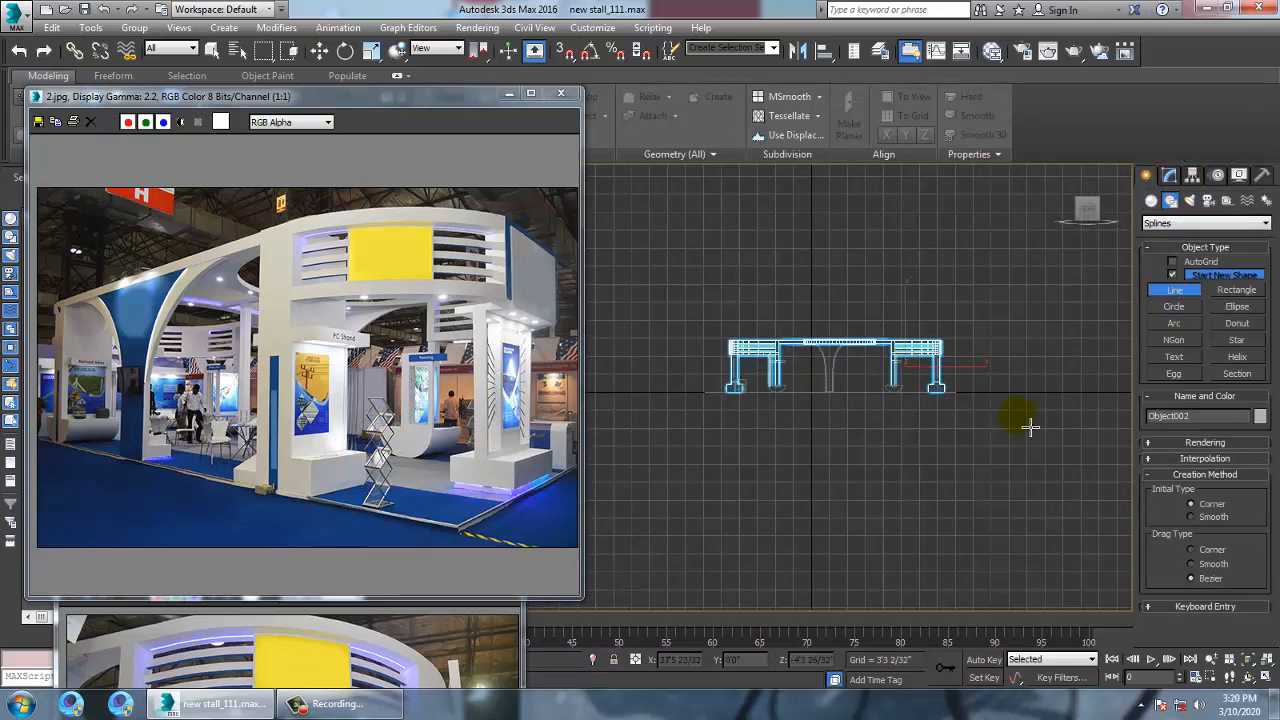
scroll(1029, 426, "up", 4)
scroll(805, 363, "down", 1)
scroll(688, 338, "up", 2)
scroll(688, 338, "up", 2)
middle_click_drag(688, 346, 822, 397)
scroll(807, 350, "up", 2)
middle_click_drag(829, 340, 793, 337)
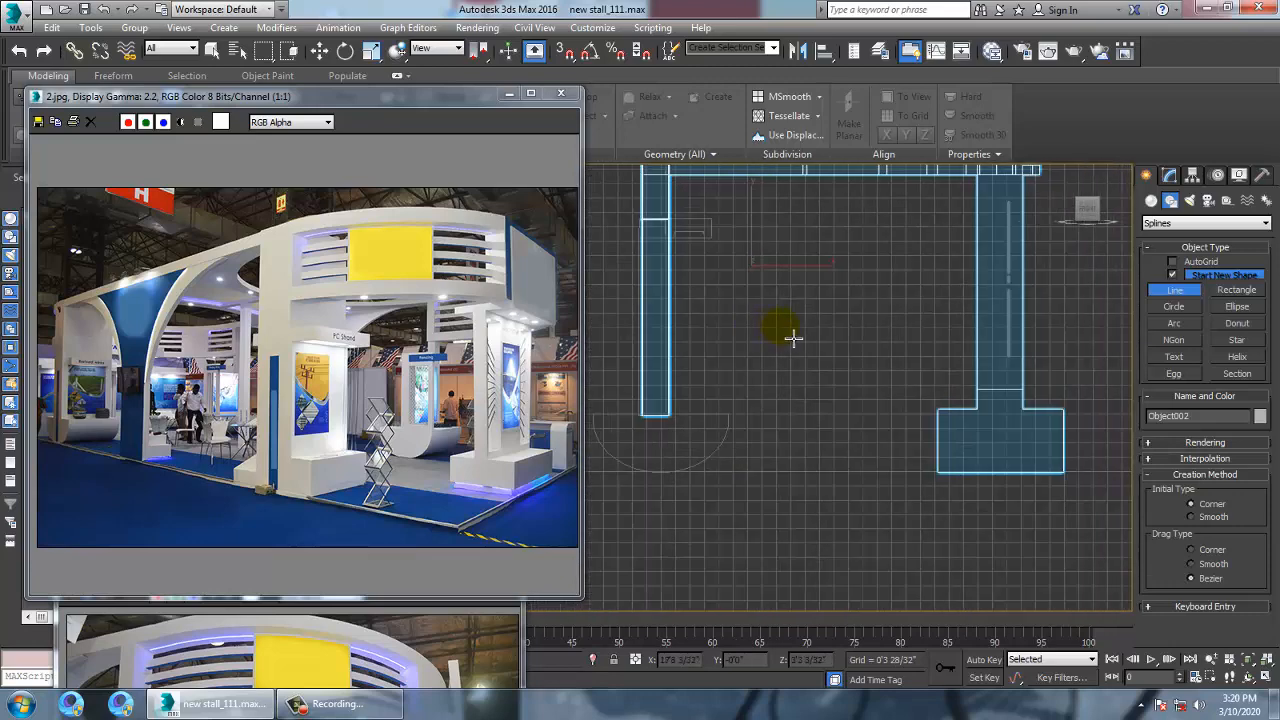
left_click(805, 326)
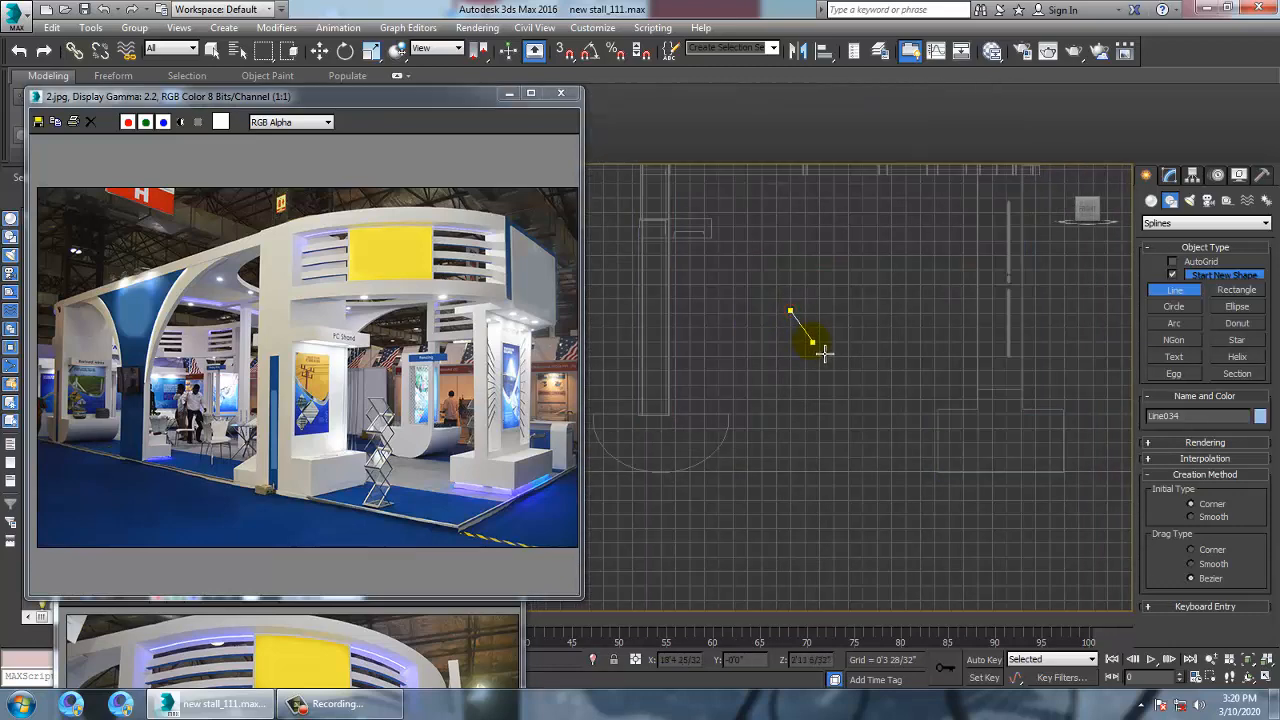
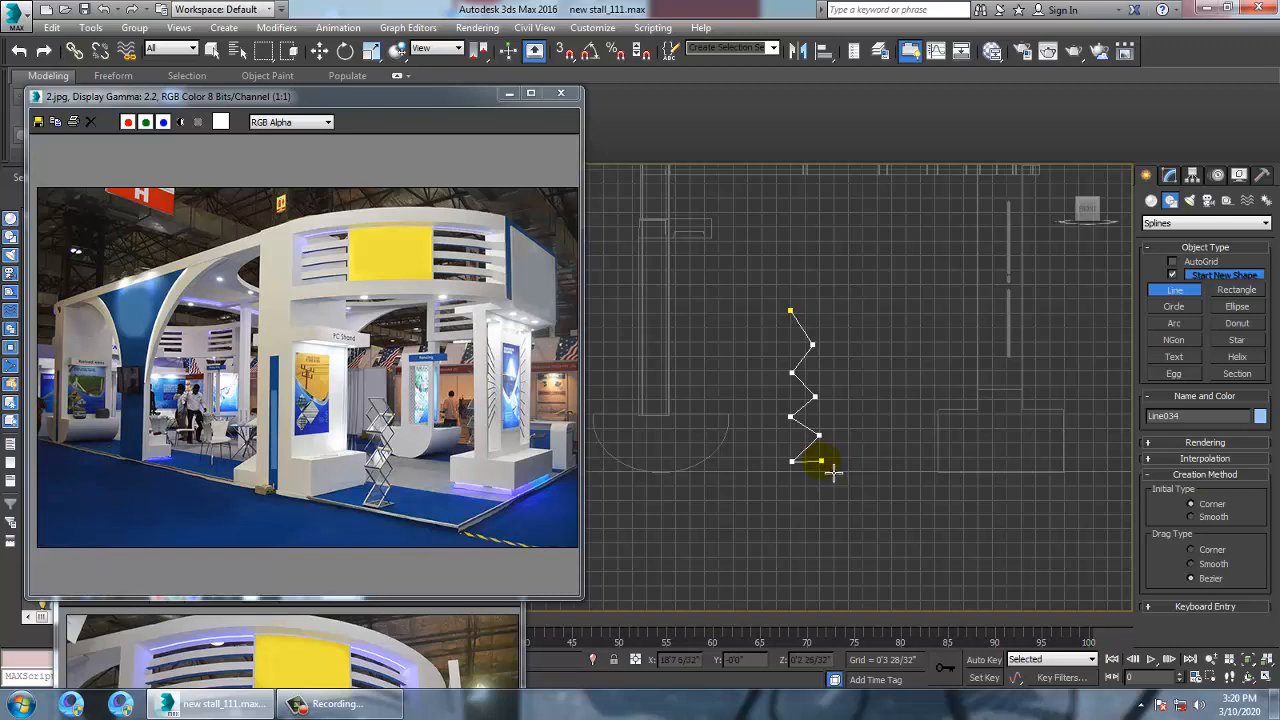
right_click(833, 473)
right_click(931, 451)
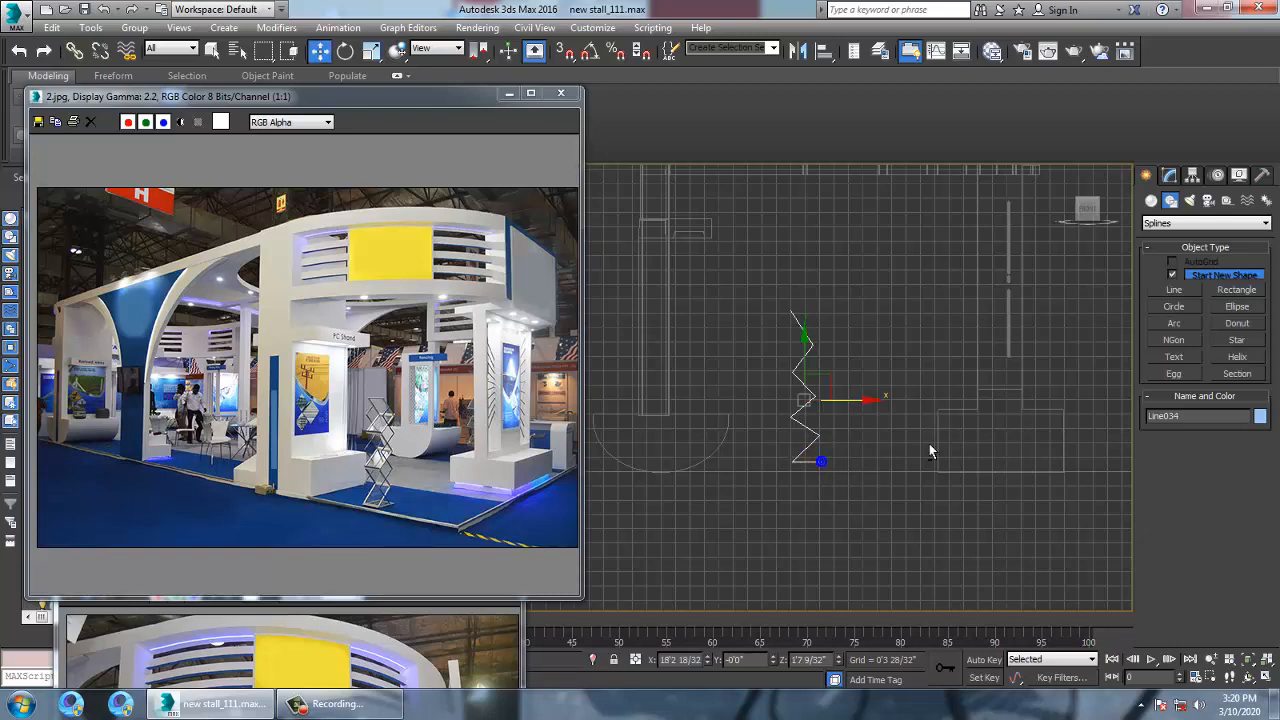
Move the zigzag line onto the open floor at the stall's curved end, at about X -9'3 23/32" and Y 9'0 16/32"
key("alt+w")
right_click(931, 494)
key("z")
key("alt+w")
scroll(886, 471, "down", 5)
mouse_move(879, 468)
middle_mouse_down("alt")
mouse_move(850, 459)
mouse_move(986, 471)
mouse_move(862, 460)
middle_mouse_up("alt")
middle_click_drag(862, 460, 635, 450)
middle_click_drag(635, 450, 692, 522, "alt")
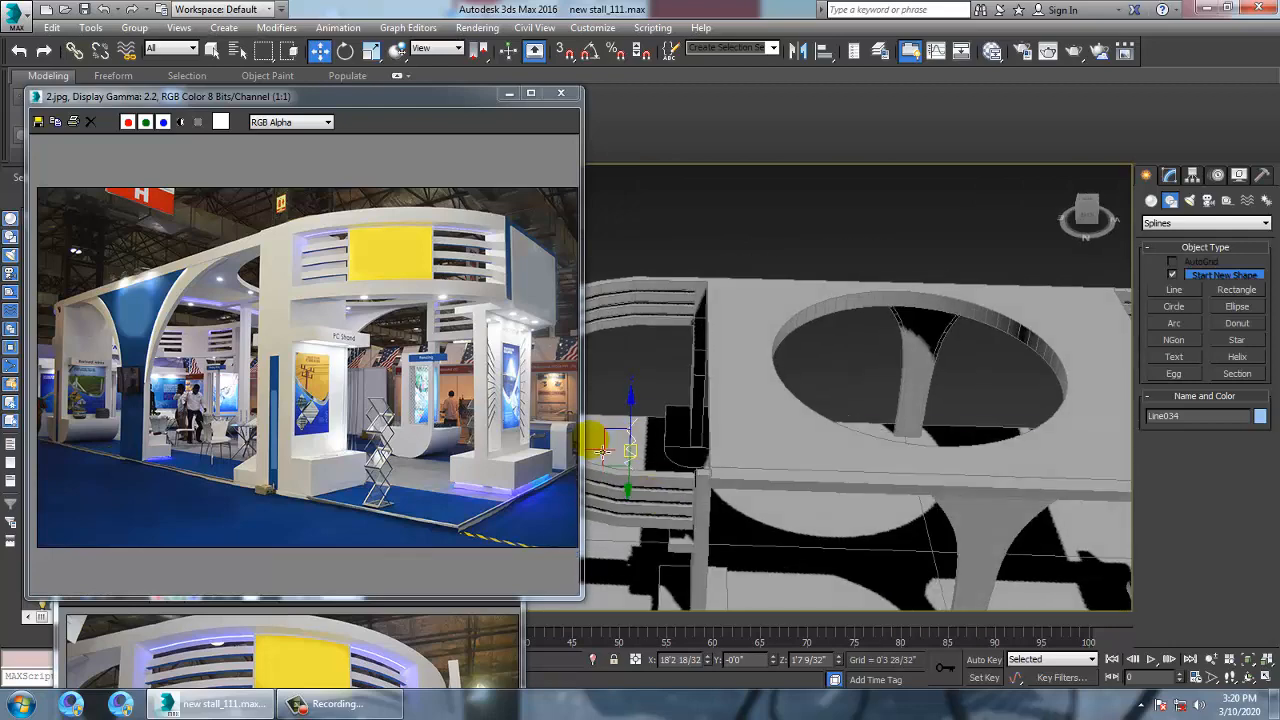
scroll(776, 441, "down", 1)
middle_click_drag(661, 457, 907, 401)
left_click_drag(907, 401, 933, 458)
left_click(946, 450)
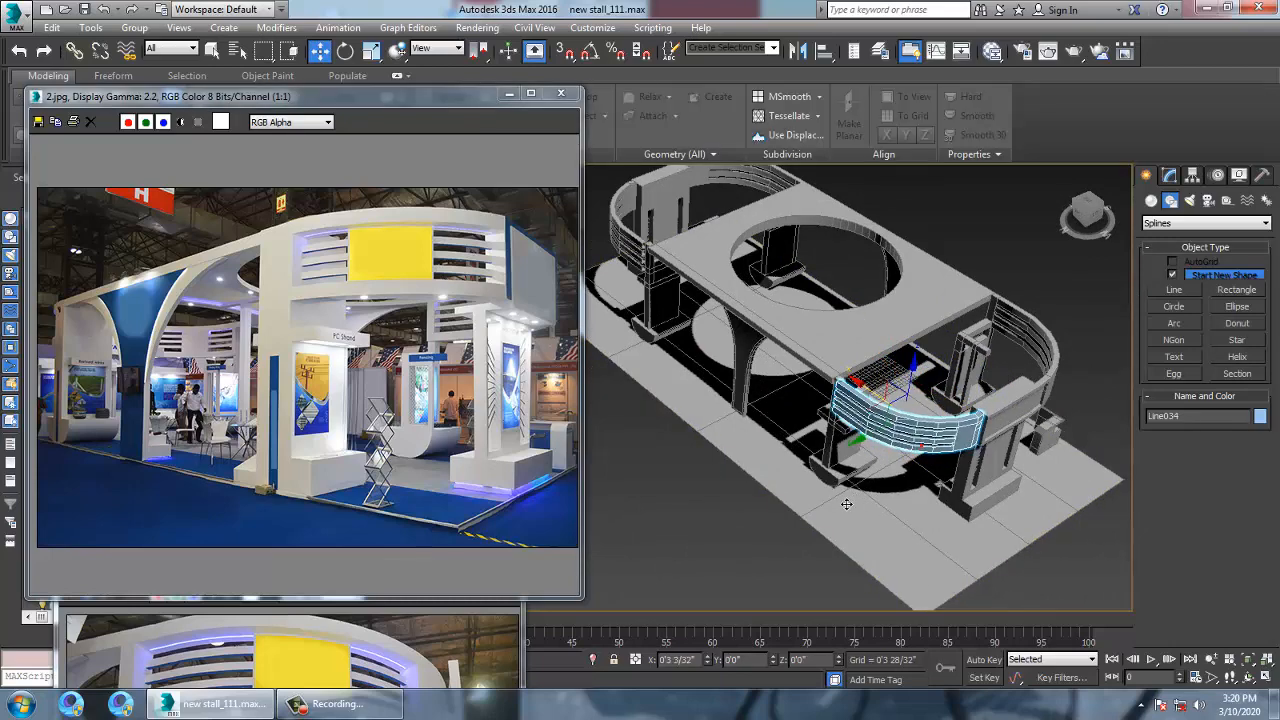
key("ctrl+z")
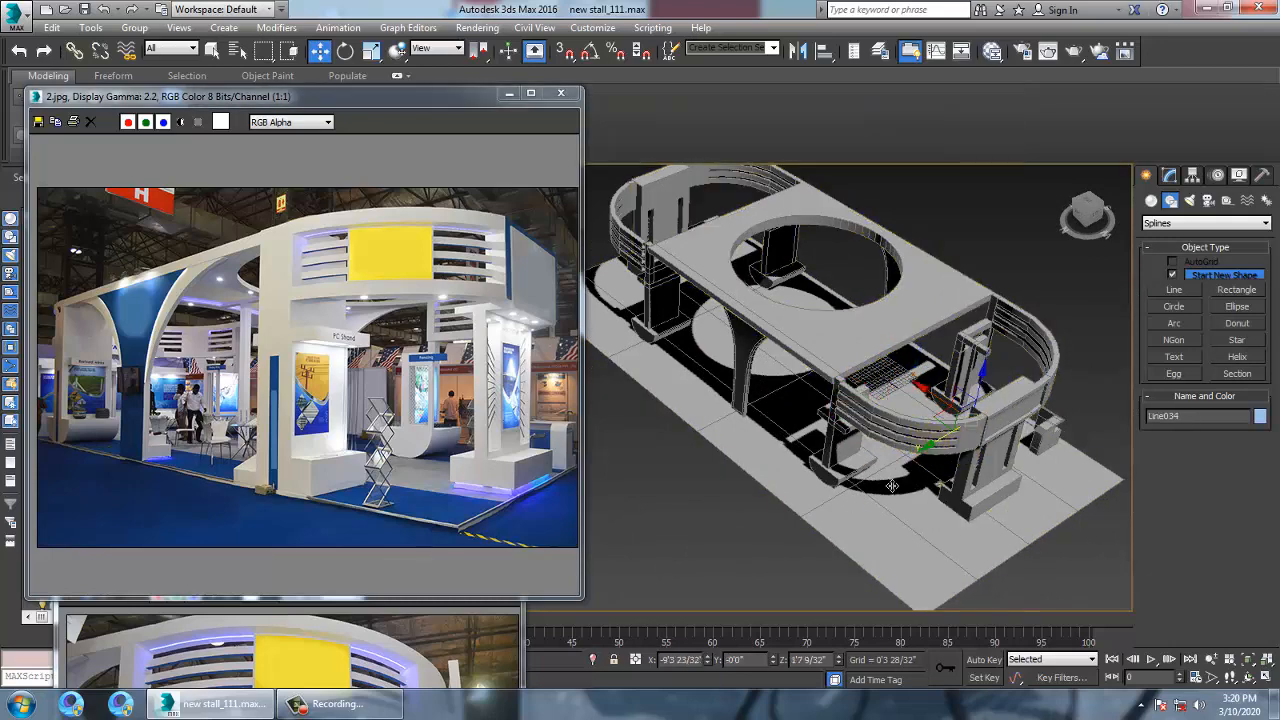
scroll(891, 409, "up", 5)
middle_click_drag(891, 409, 908, 417, "alt")
scroll(908, 417, "down", 3)
key("r")
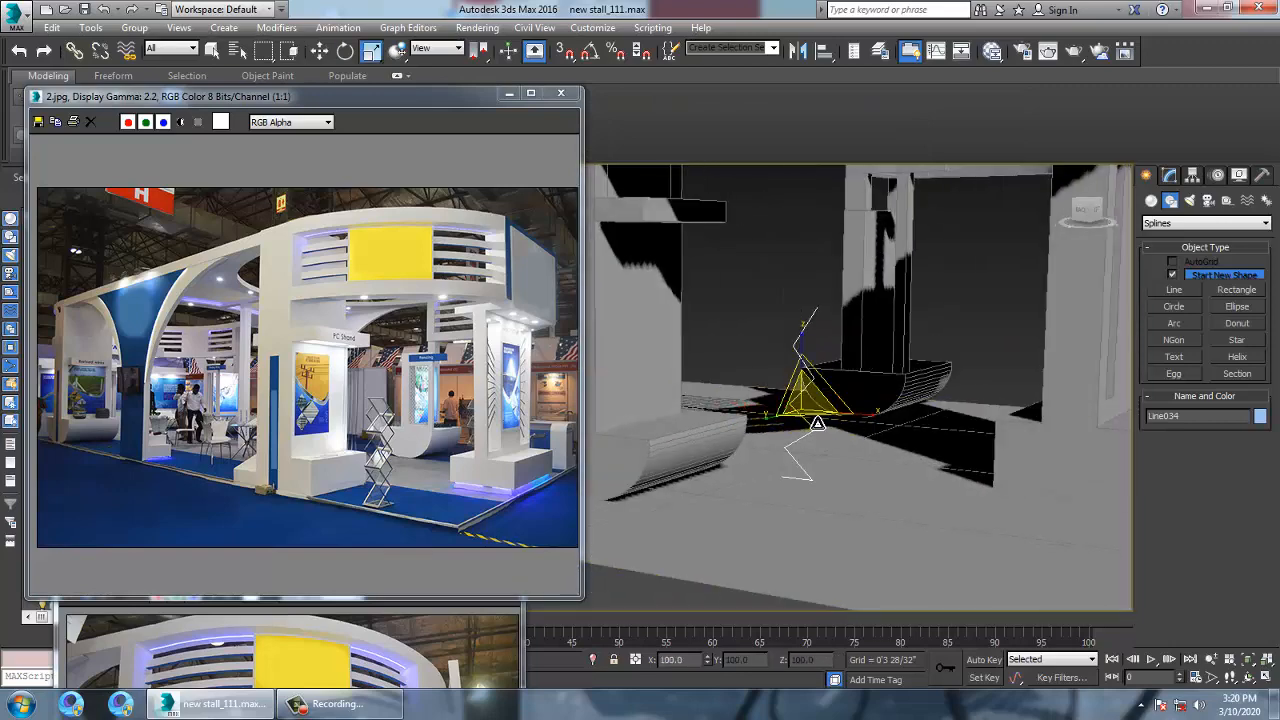
key("w")
middle_click_drag(808, 420, 770, 440, "alt")
scroll(800, 420, "up", 2)
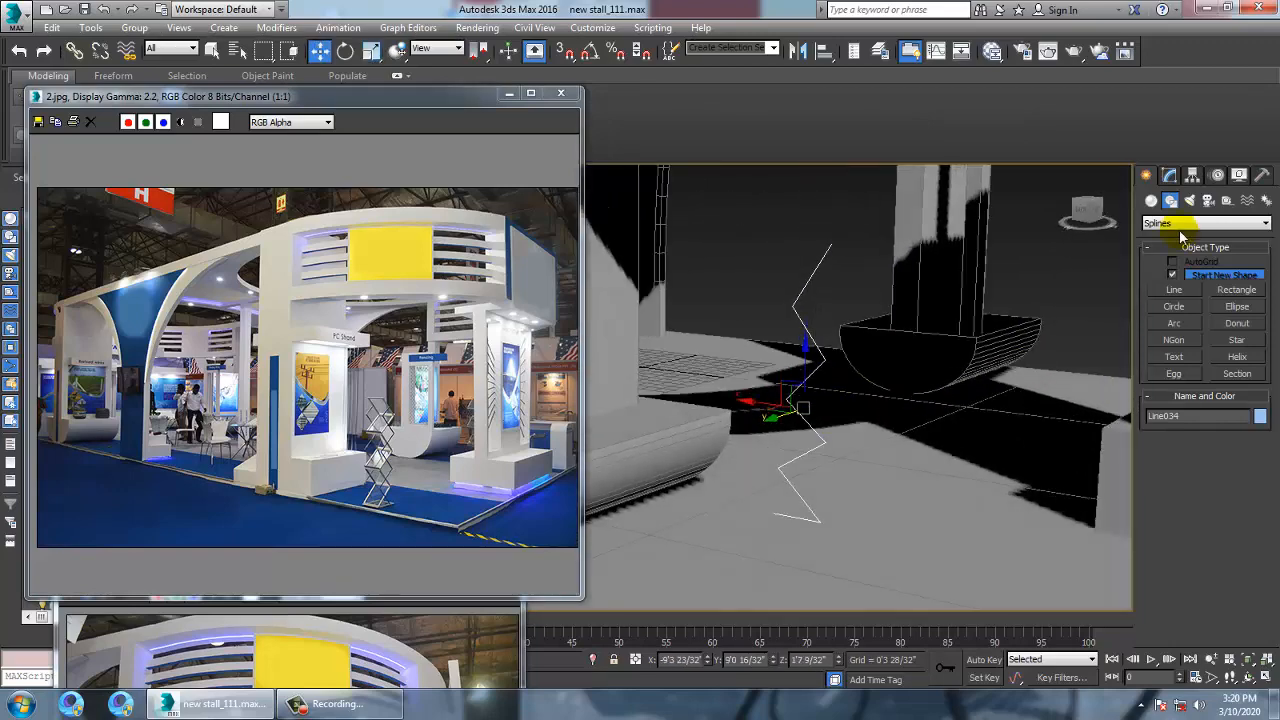
Enable the zigzag line in the viewport with a rectangular section of length 1'1 10/32" and width 0'0 18/32"
left_click(1168, 176)
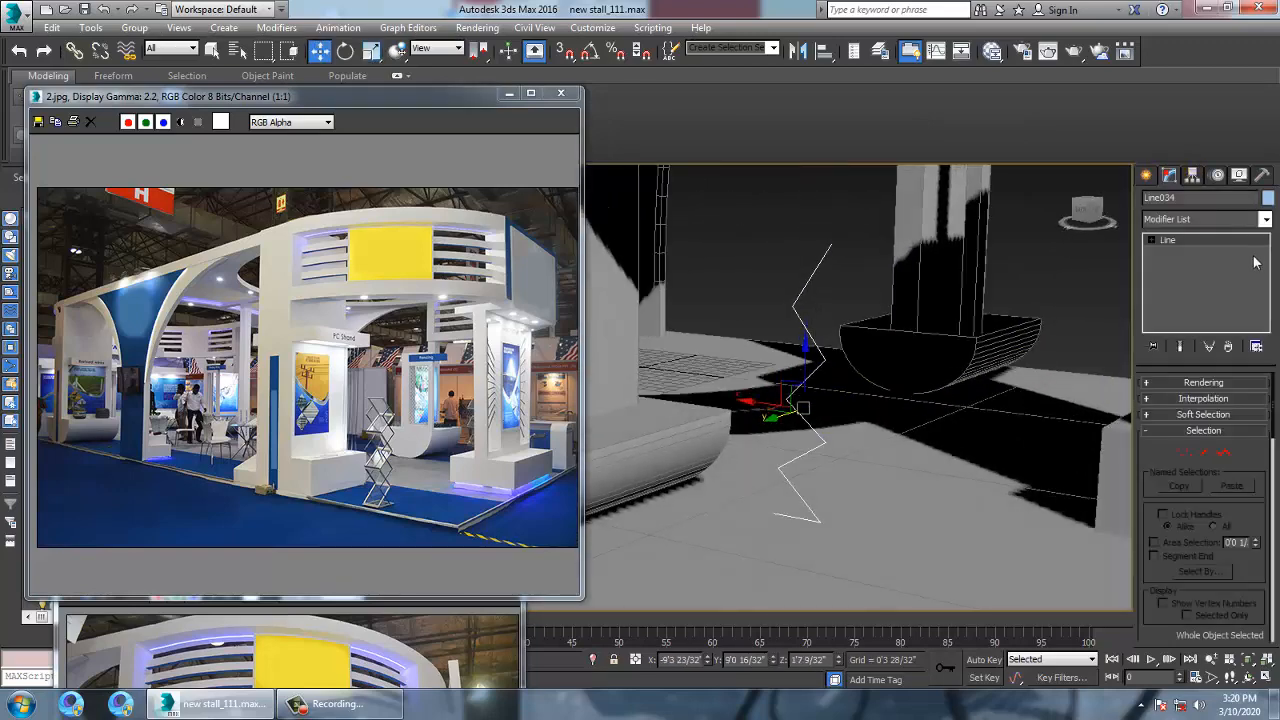
left_click(1190, 382)
left_click(1149, 406)
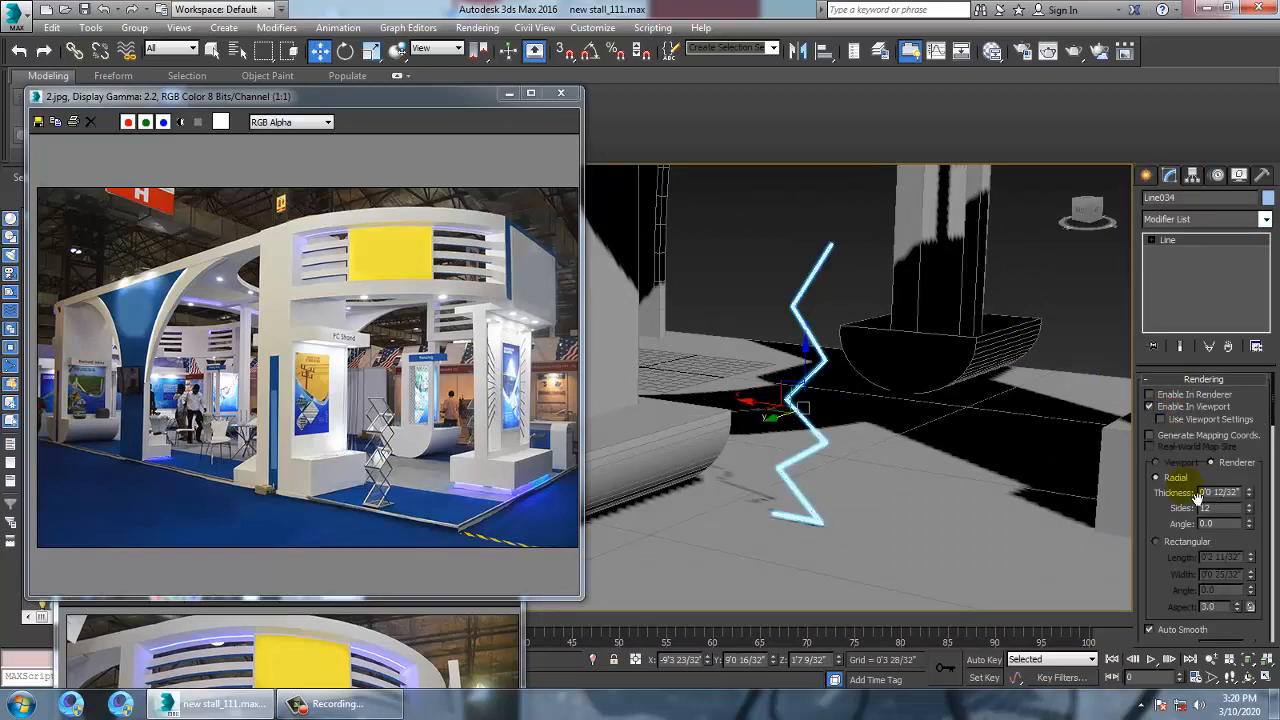
left_click(1166, 543)
middle_click_drag(1068, 500, 975, 497, "alt")
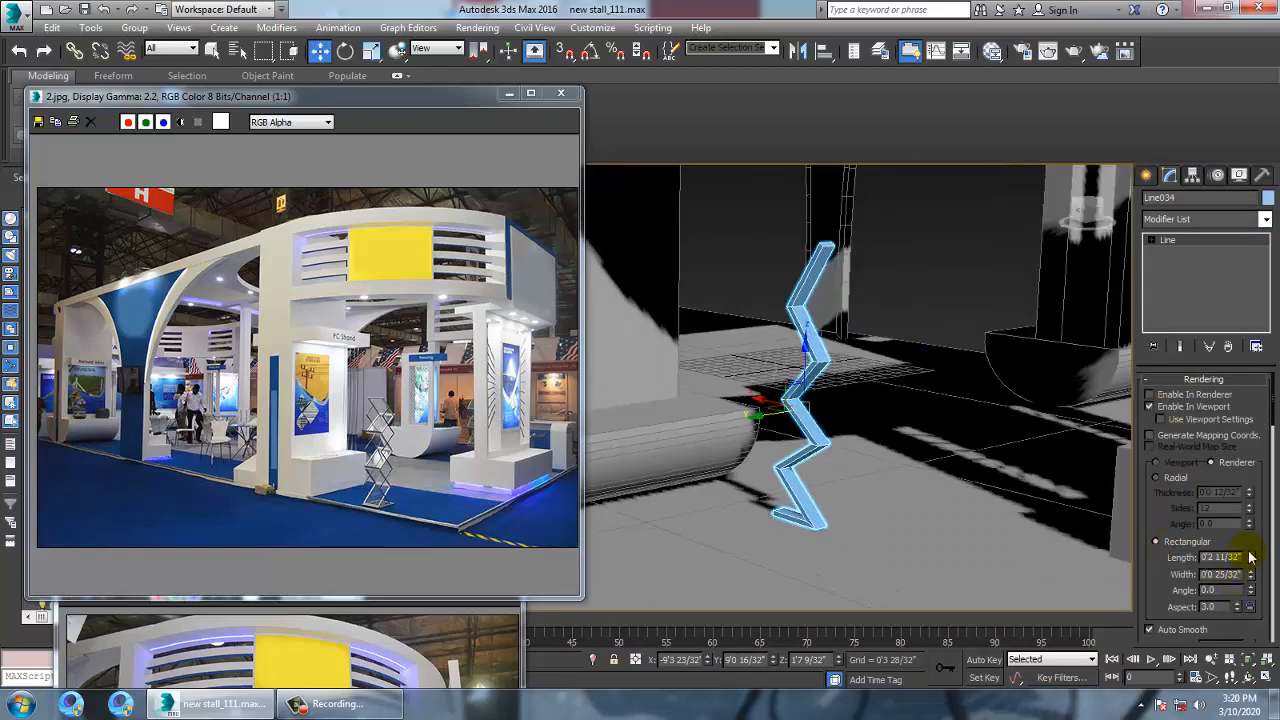
left_click_drag(1250, 556, 1217, 195)
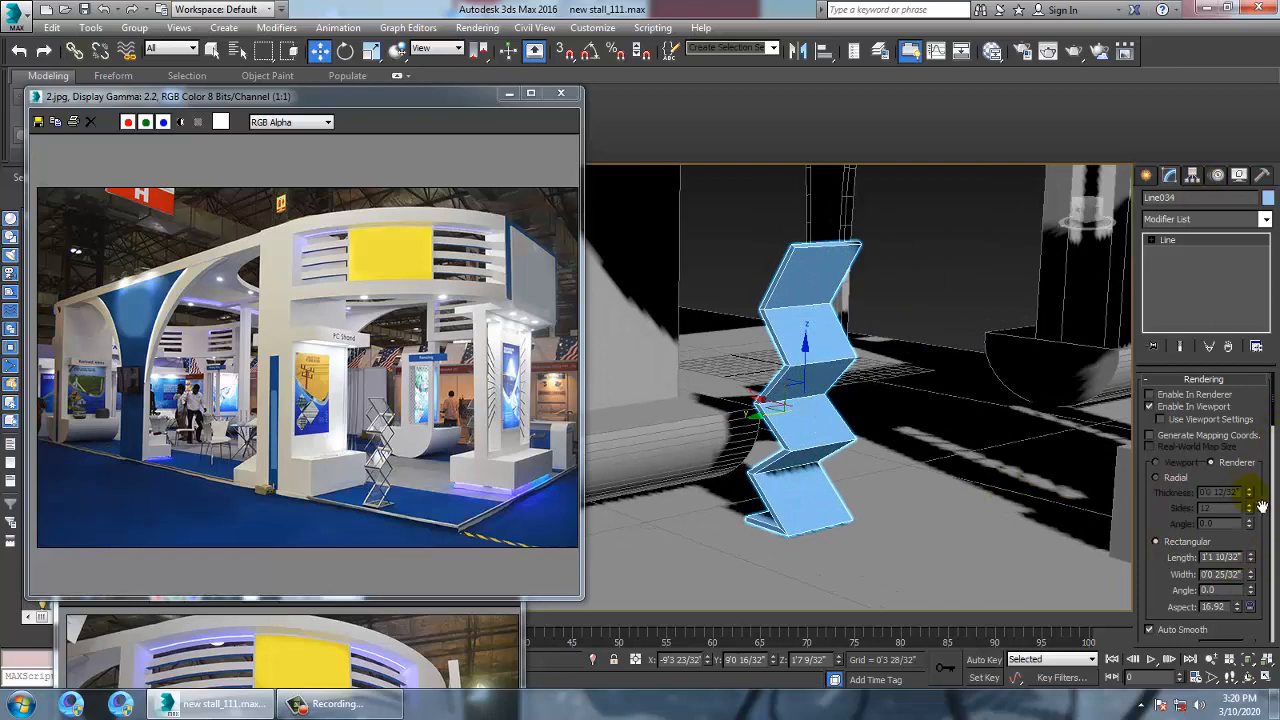
left_click_drag(1254, 578, 1278, 606)
Try rotating the zigzag stand freely without angle snapping, then undo the rotation
middle_click_drag(803, 426, 776, 418, "alt")
key("e")
left_click_drag(769, 410, 920, 414)
key("r")
middle_click_drag(829, 397, 857, 414, "alt")
key("w")
key("e")
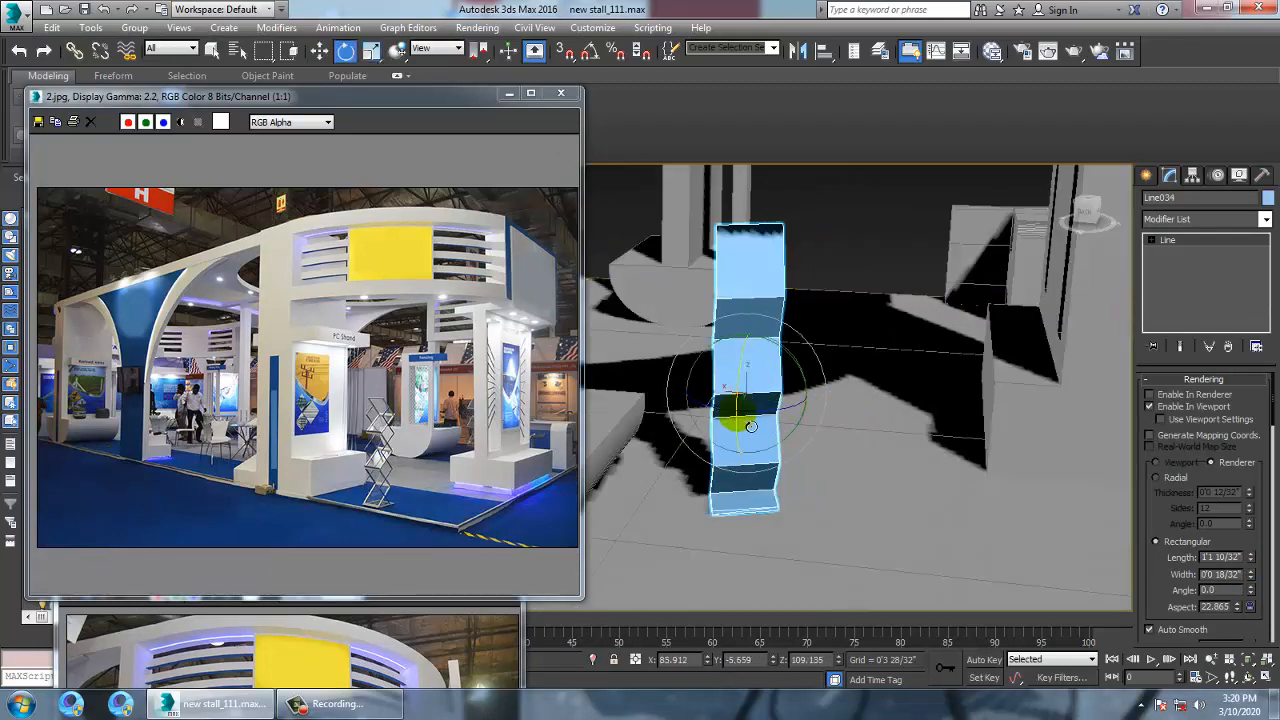
left_click_drag(781, 427, 812, 428)
middle_click_drag(813, 428, 802, 455, "alt")
key("ctrl+z")
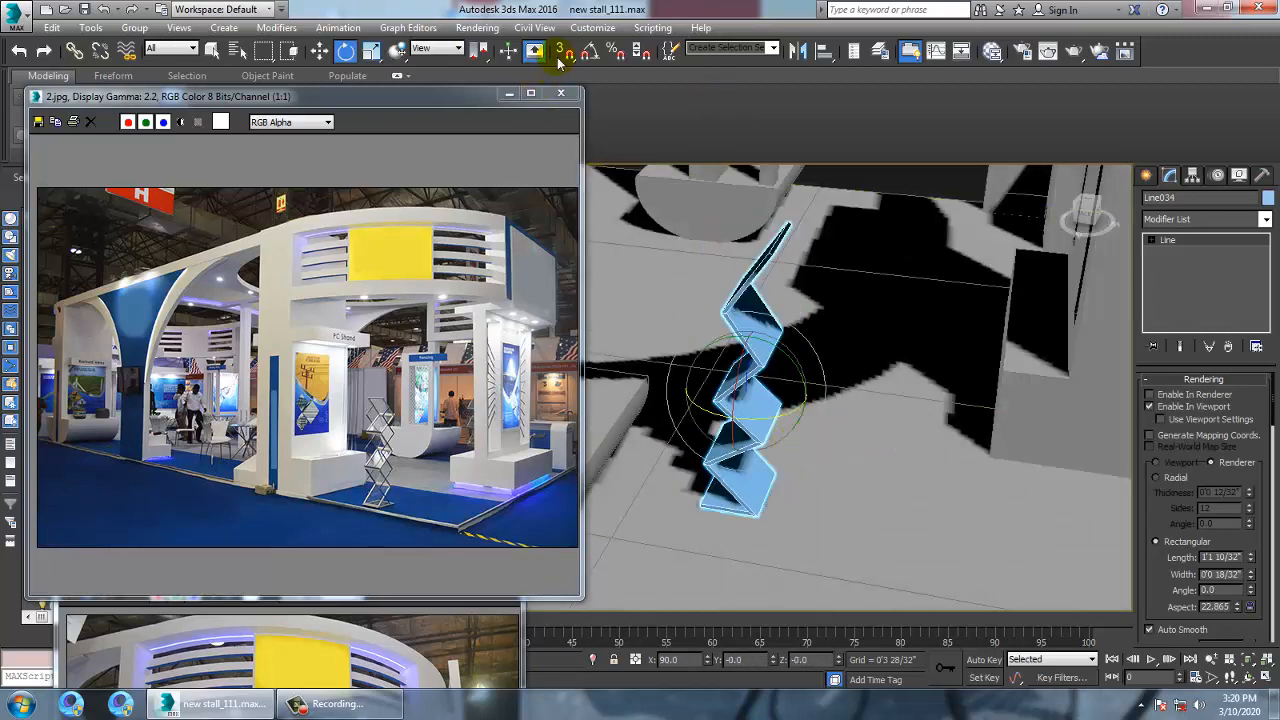
Rotate the zigzag stand about its vertical axis with Angle Snap on, and scale its width down to about 83%
left_click(757, 431)
left_click_drag(785, 431, 809, 417)
key("w")
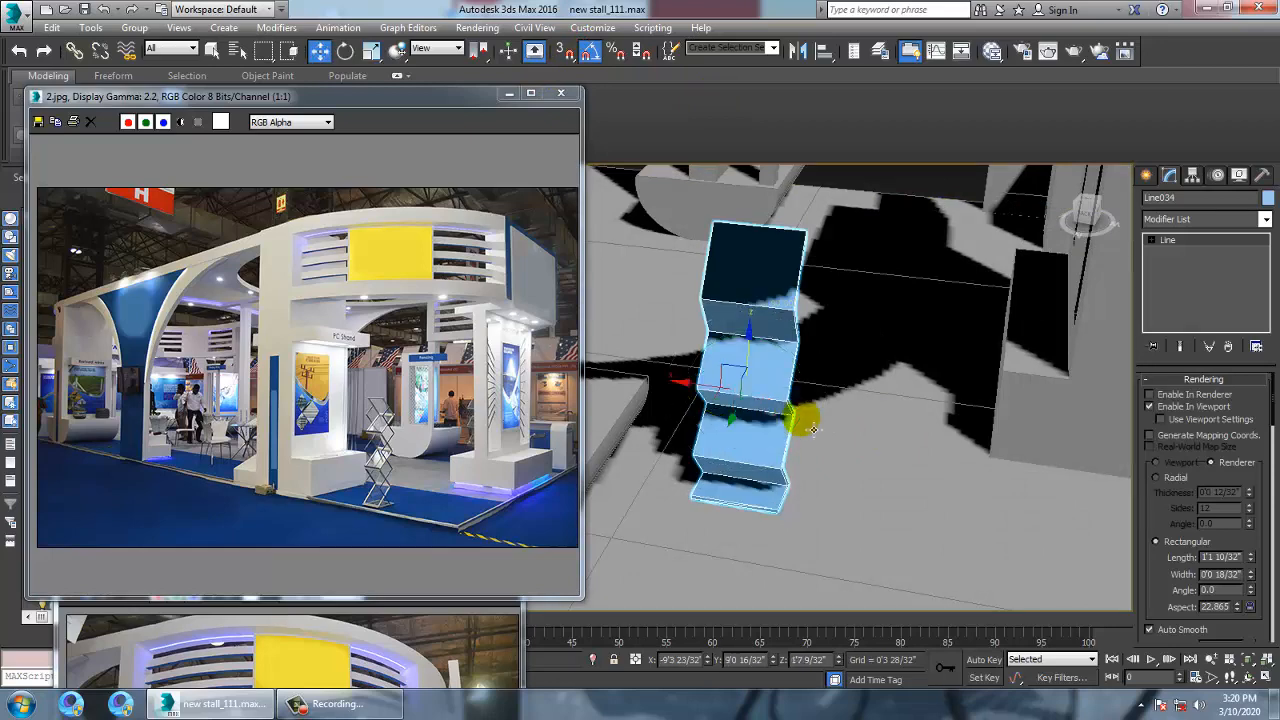
middle_click_drag(809, 417, 777, 397, "alt")
key("r")
left_click_drag(814, 406, 812, 414)
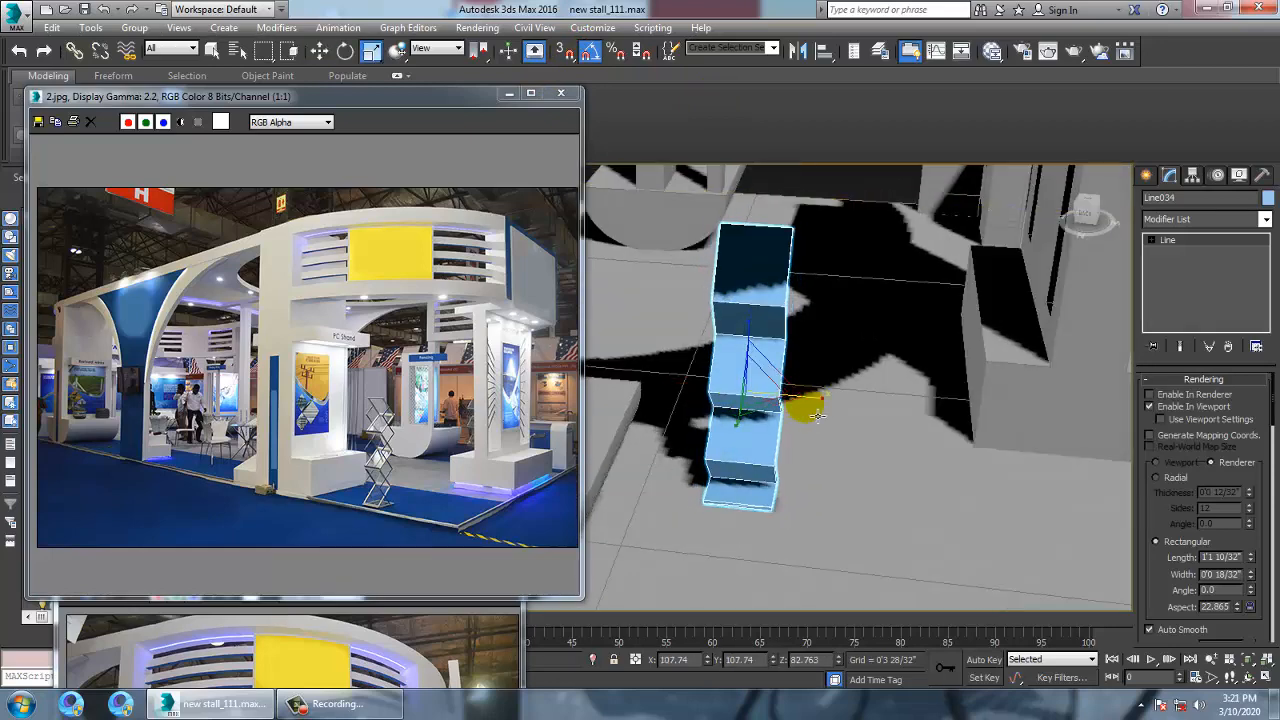
middle_click_drag(817, 414, 854, 394, "alt")
key("w")
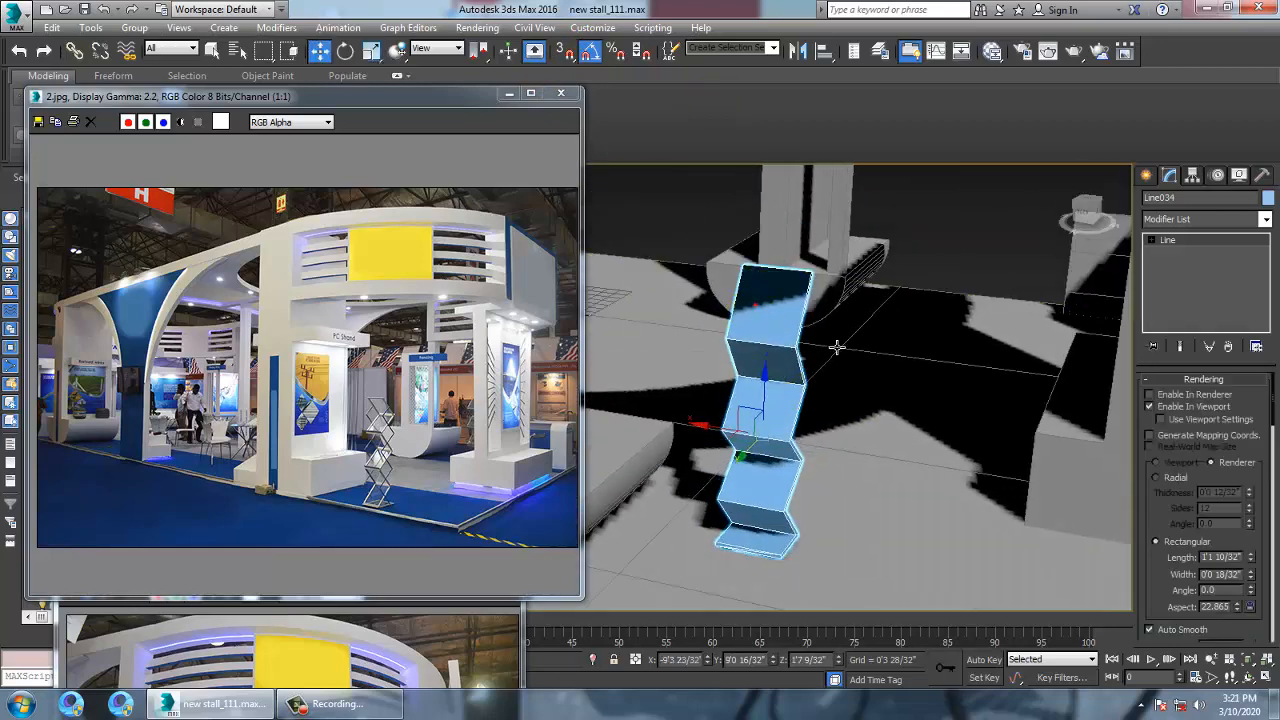
Convert the zigzag stand to an Editable Poly and select the folded panel polygons on its front face
right_click(779, 310)
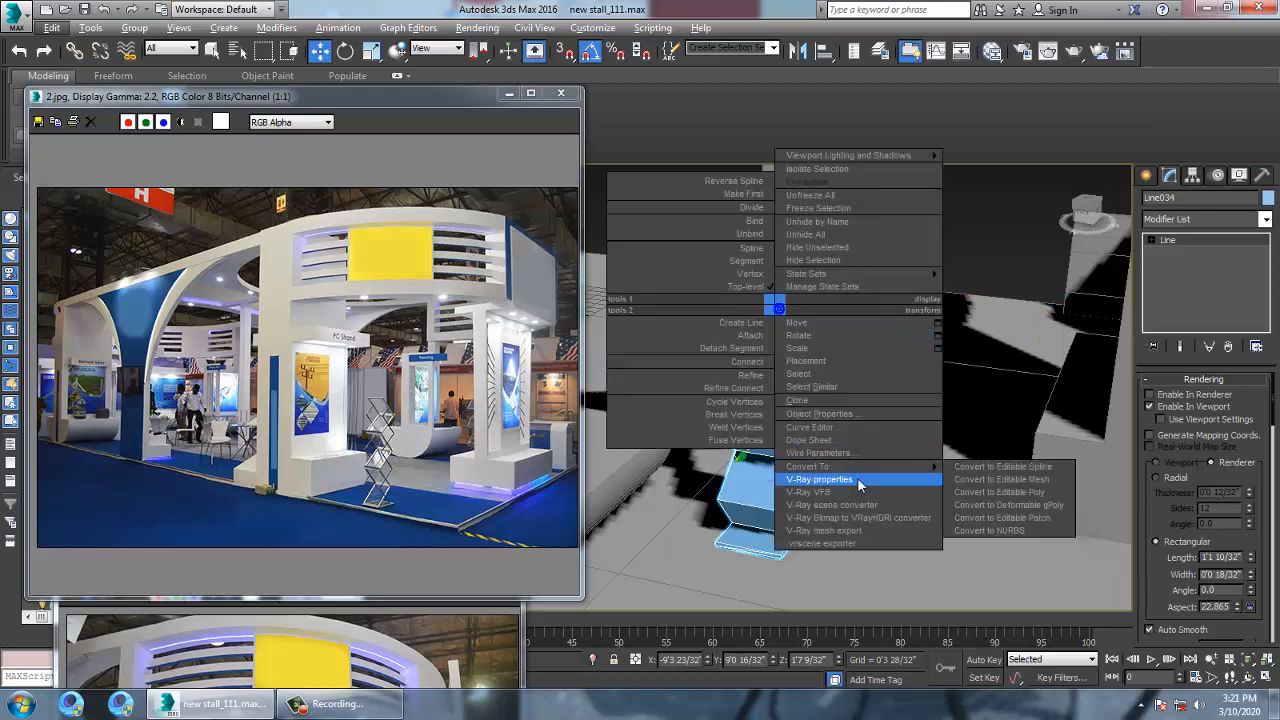
left_click(1000, 492)
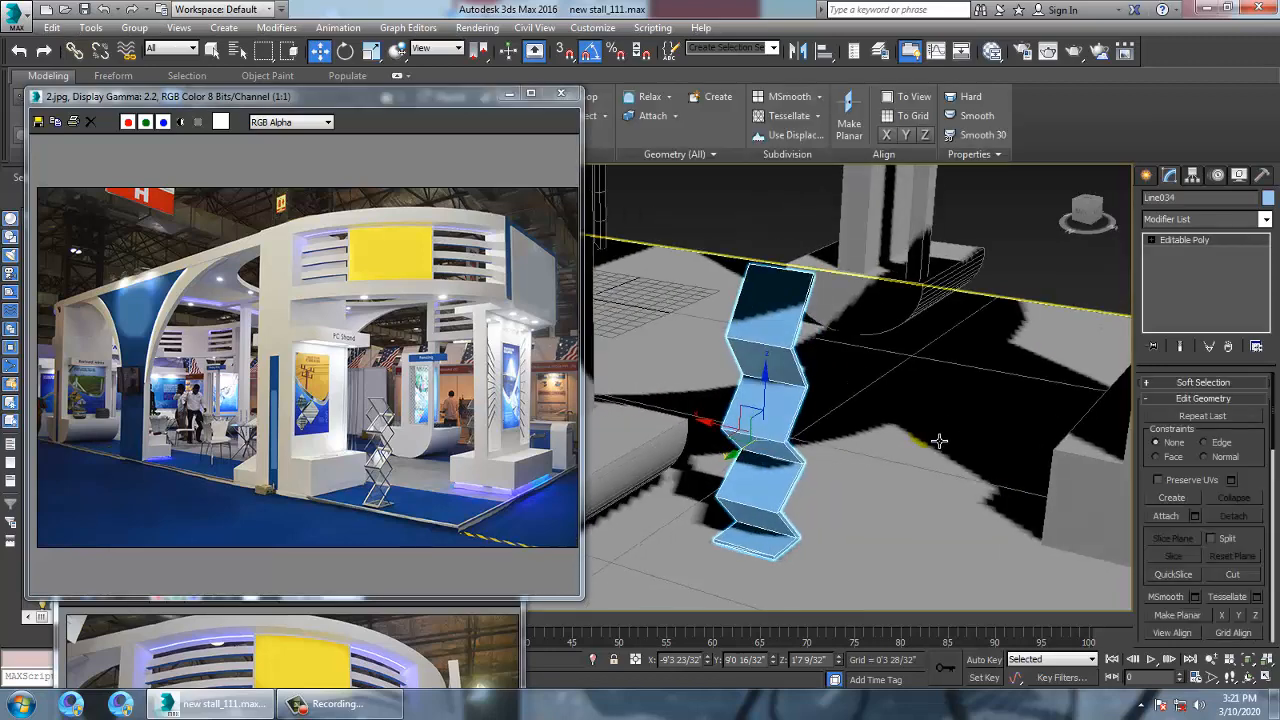
key("4")
left_click(778, 329)
left_click(781, 368, "ctrl")
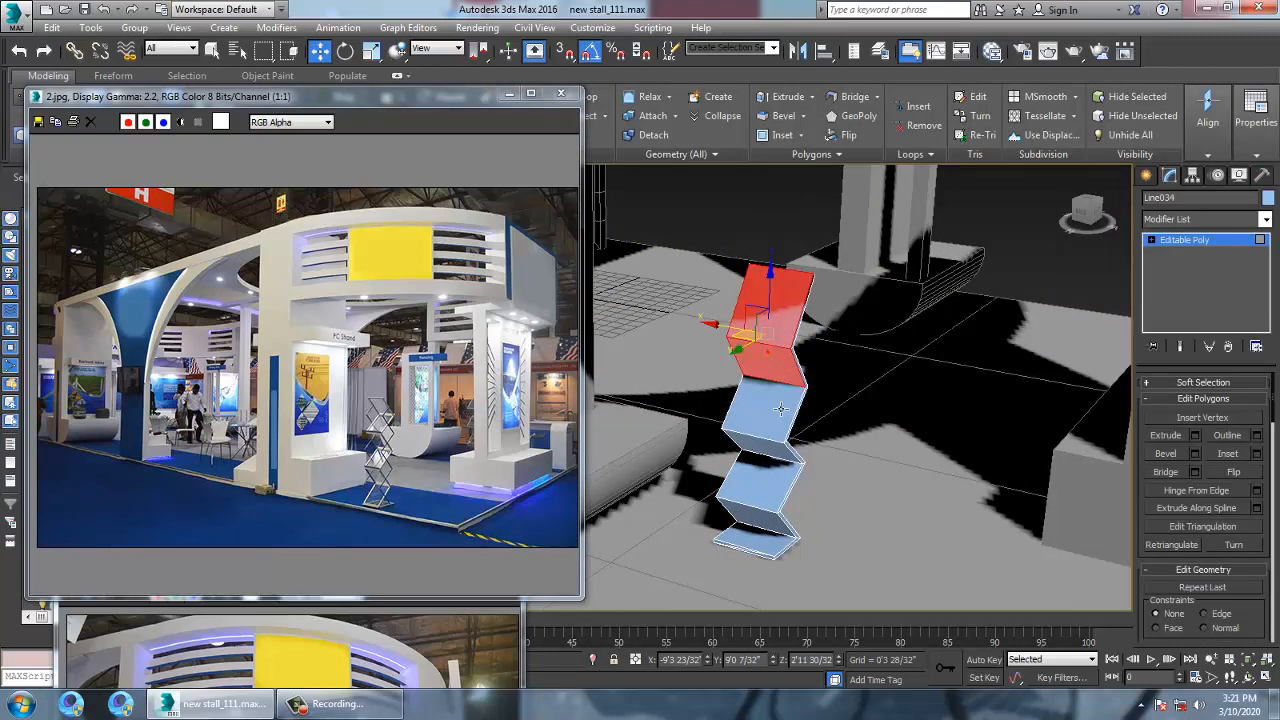
left_click(775, 408, "ctrl")
left_click(778, 454, "ctrl")
left_click(772, 491, "ctrl")
left_click(772, 526, "ctrl")
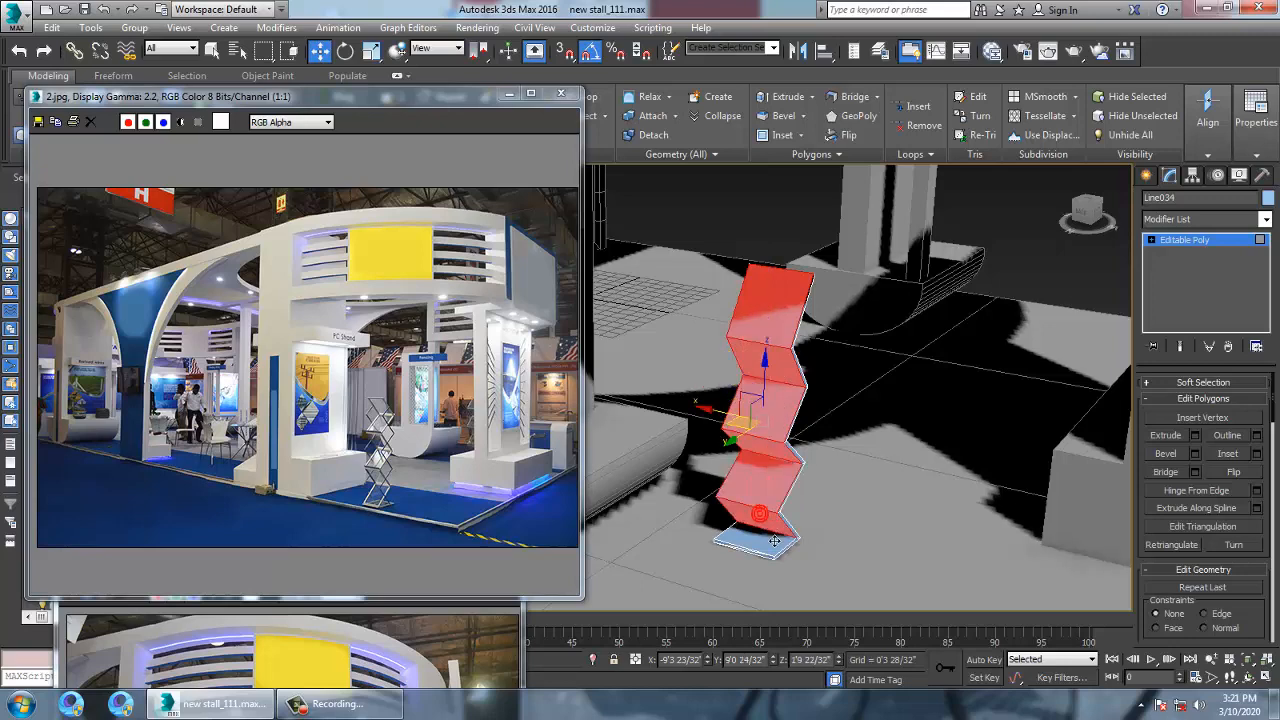
Add the foot polygon and the folded panel polygons on the stand's back face to the selection
middle_click_drag(774, 541, 808, 503, "alt")
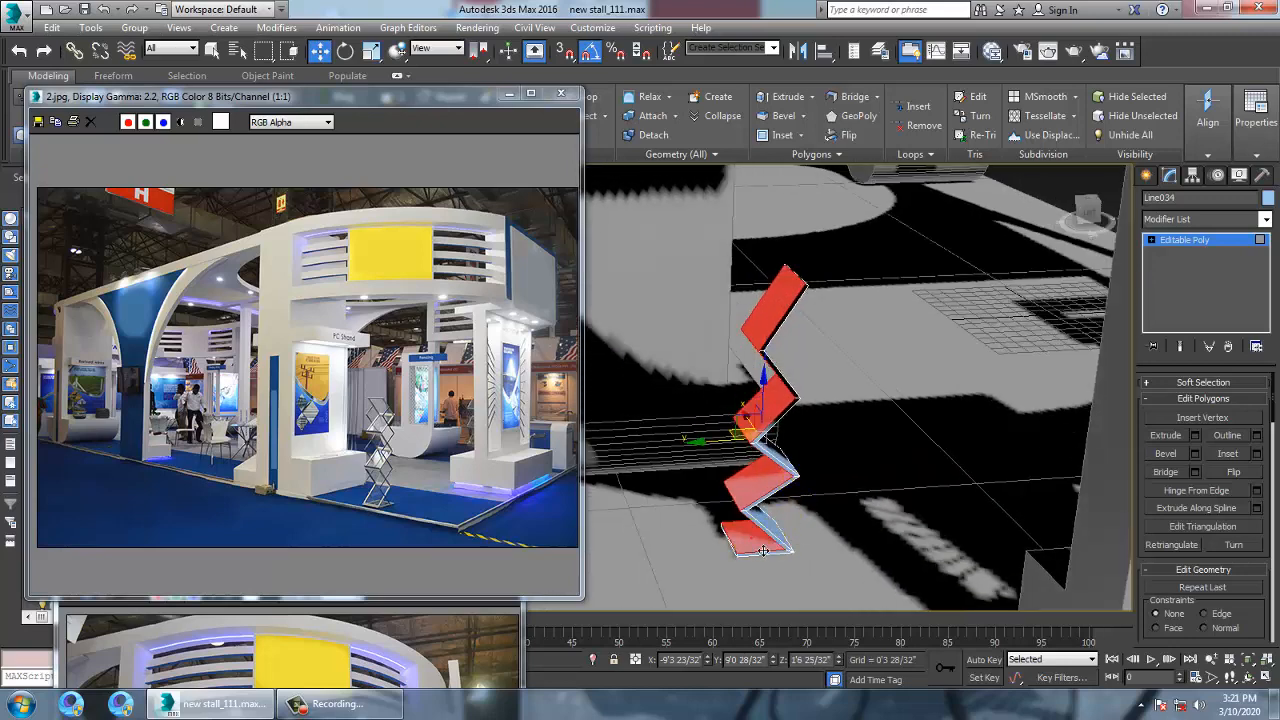
middle_click_drag(763, 551, 768, 510, "alt")
left_click(759, 523, "ctrl")
left_click(786, 470, "ctrl")
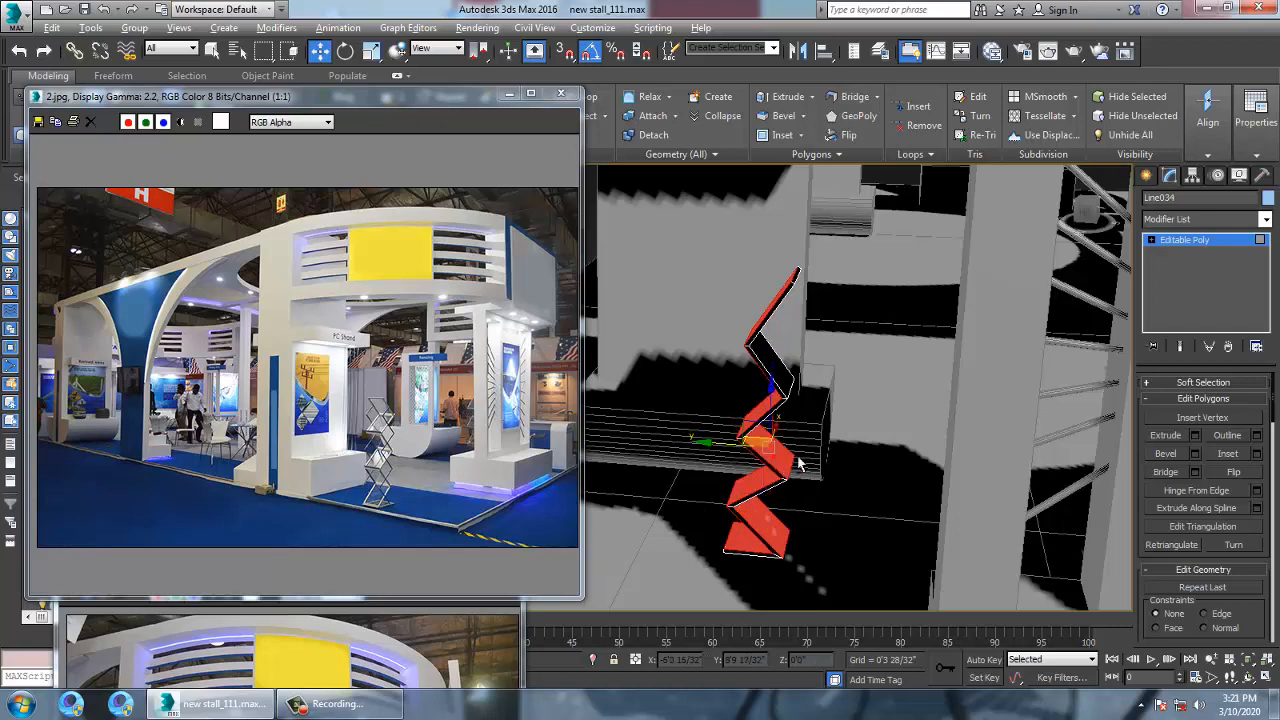
middle_click_drag(798, 464, 774, 456, "alt")
left_click(783, 493, "ctrl")
left_click(783, 418, "ctrl")
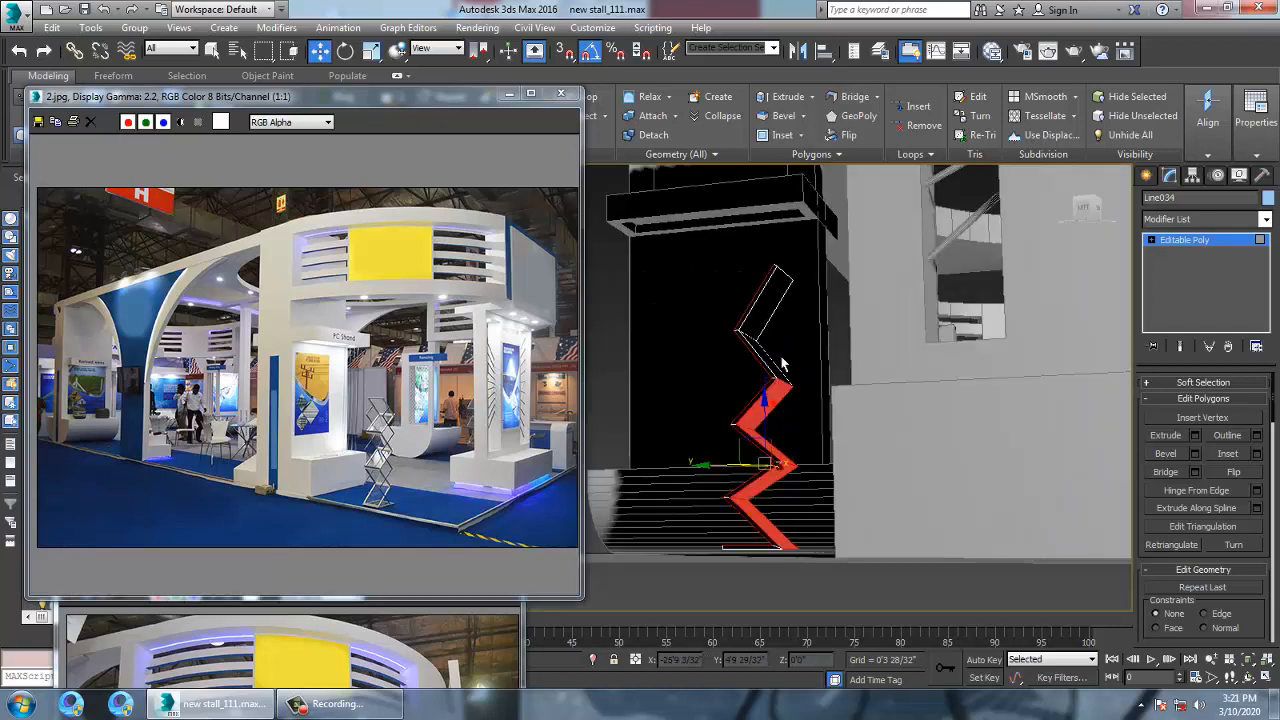
left_click(777, 369, "ctrl")
middle_click_drag(780, 370, 815, 378, "alt")
left_click(780, 310, "ctrl")
middle_click_drag(790, 325, 900, 400, "alt")
Inset each selected panel and foot polygon of the zigzag stand individually by 0'1 24/32" and leave polygon editing
left_click(1257, 453)
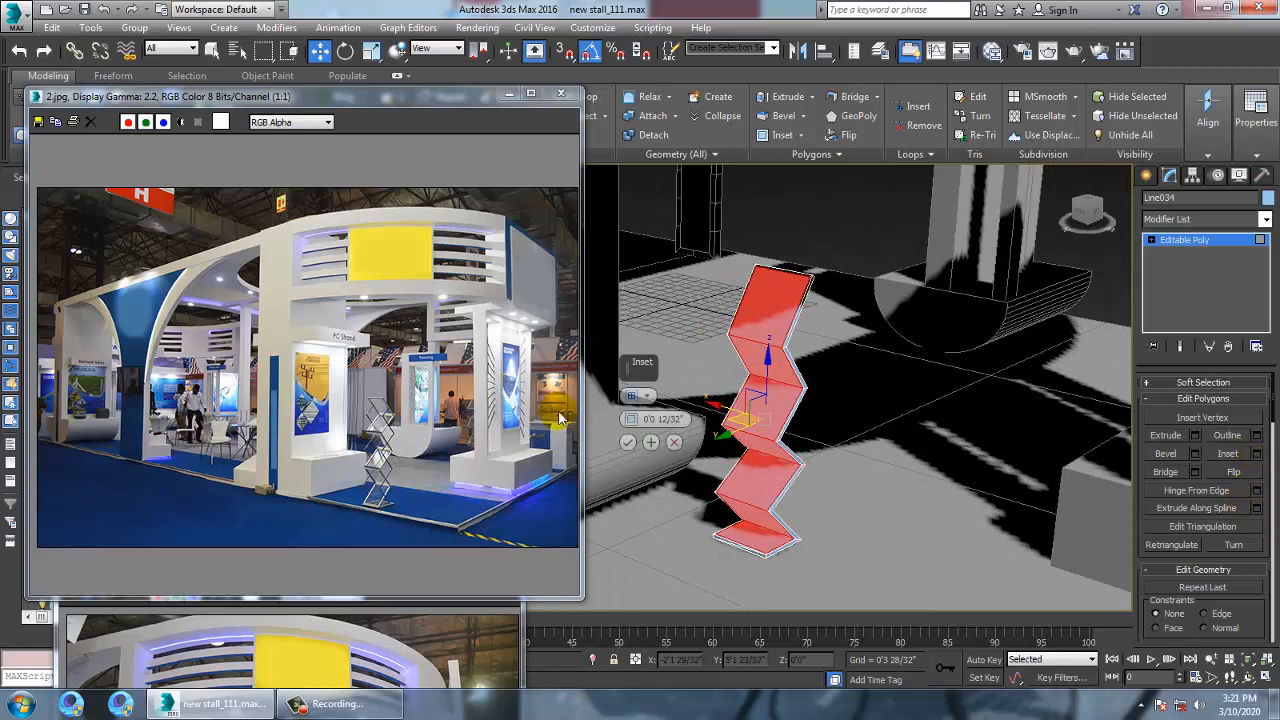
left_click(631, 395)
left_click(700, 423)
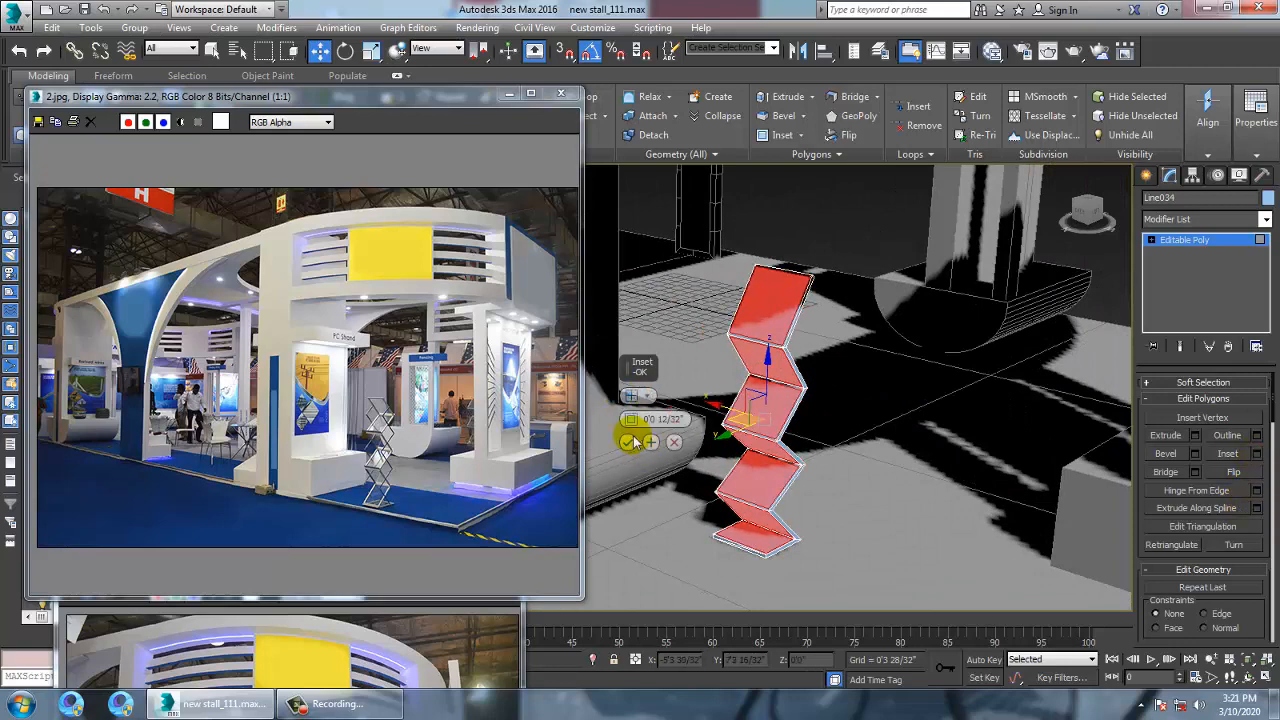
left_click_drag(630, 420, 630, 404)
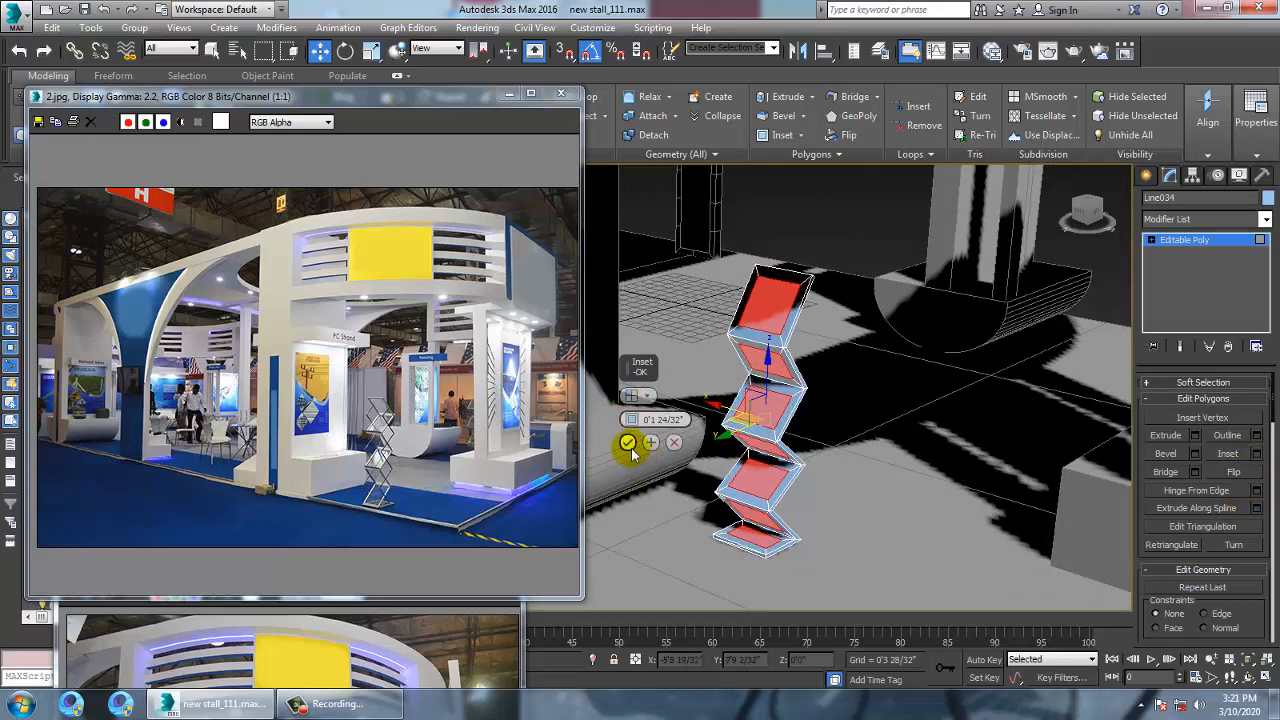
left_click(628, 443)
left_click(1178, 242)
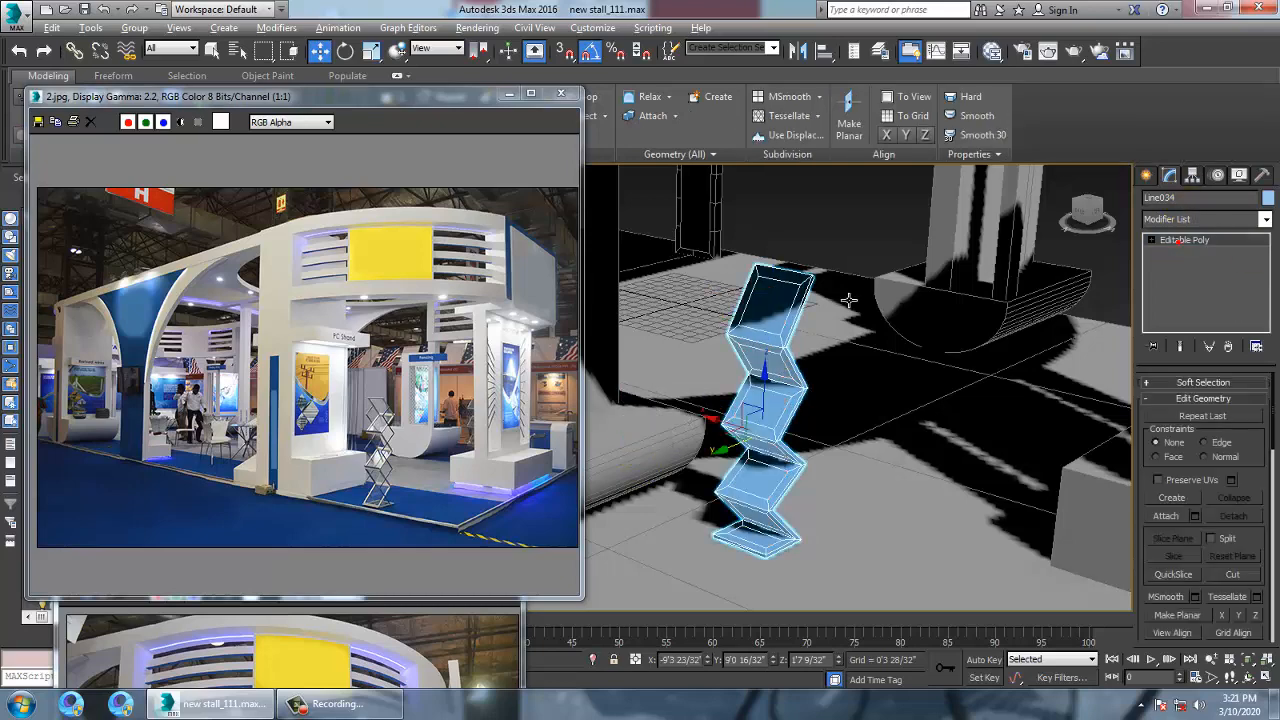
Examine the inset zigzag stand from the side, in the perspective view and close up in the Left view
middle_click_drag(848, 298, 832, 286, "alt")
scroll(862, 332, "up", 4)
middle_click_drag(862, 332, 810, 264, "alt")
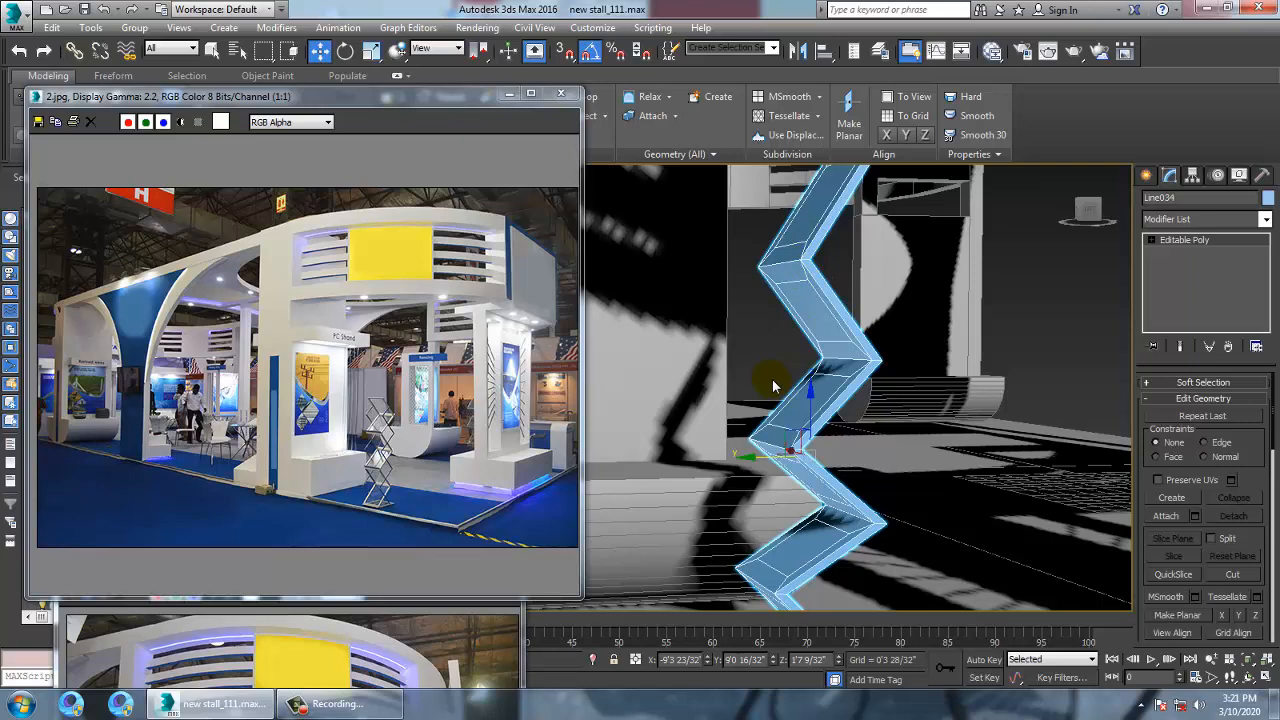
key("alt+w")
right_click(886, 277)
key("alt+w")
key("z")
key("alt+w")
right_click(611, 478)
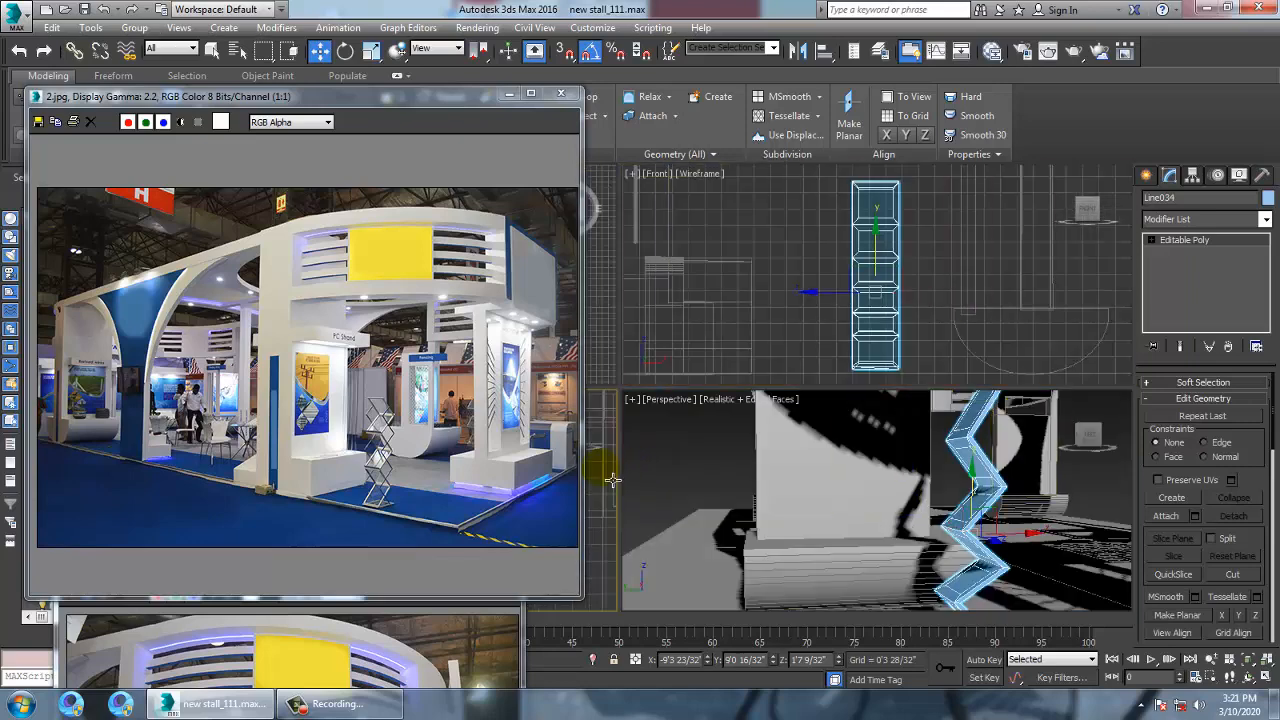
key("alt+w")
key("z")
scroll(800, 382, "down", 5)
scroll(757, 389, "up", 5)
mouse_move(774, 351)
middle_mouse_down()
mouse_move(769, 323)
mouse_move(783, 374)
middle_mouse_up()
scroll(769, 323, "up", 2)
Draw a V-shaped line in the Left view that starts at the stand's upper outer fold and ends at the fold below
key("1")
left_click(1151, 155)
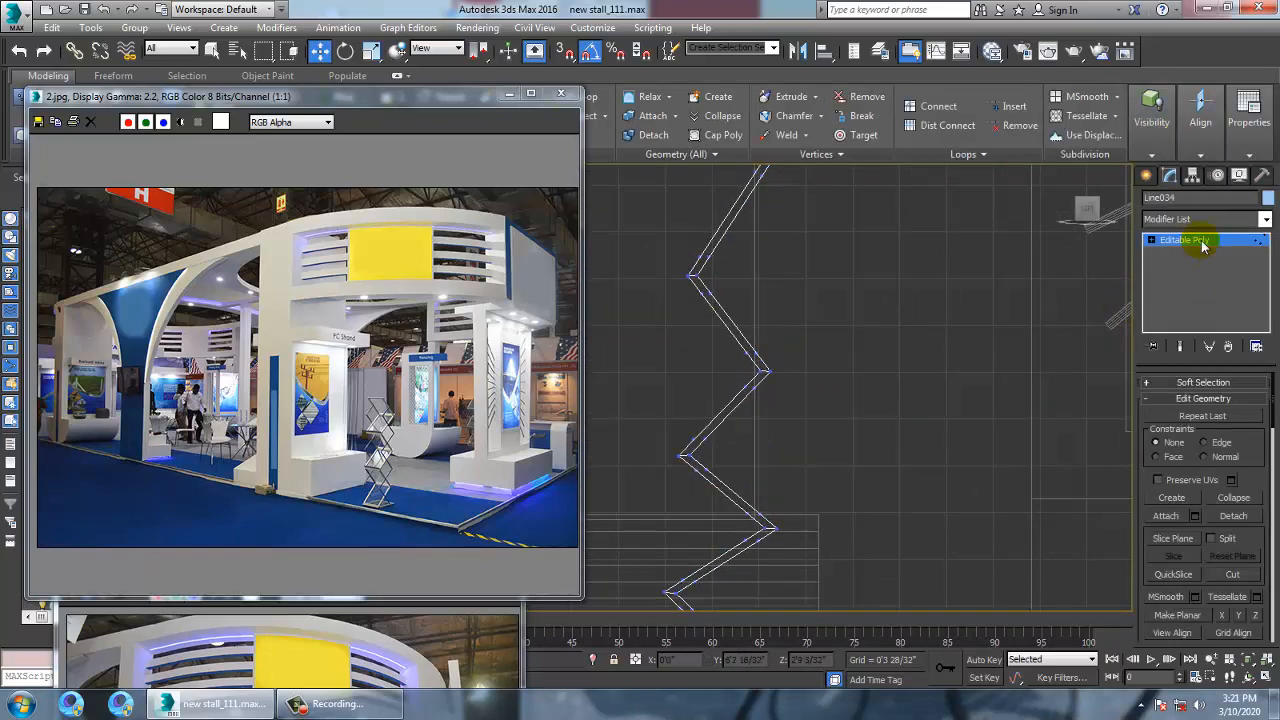
left_click(1146, 176)
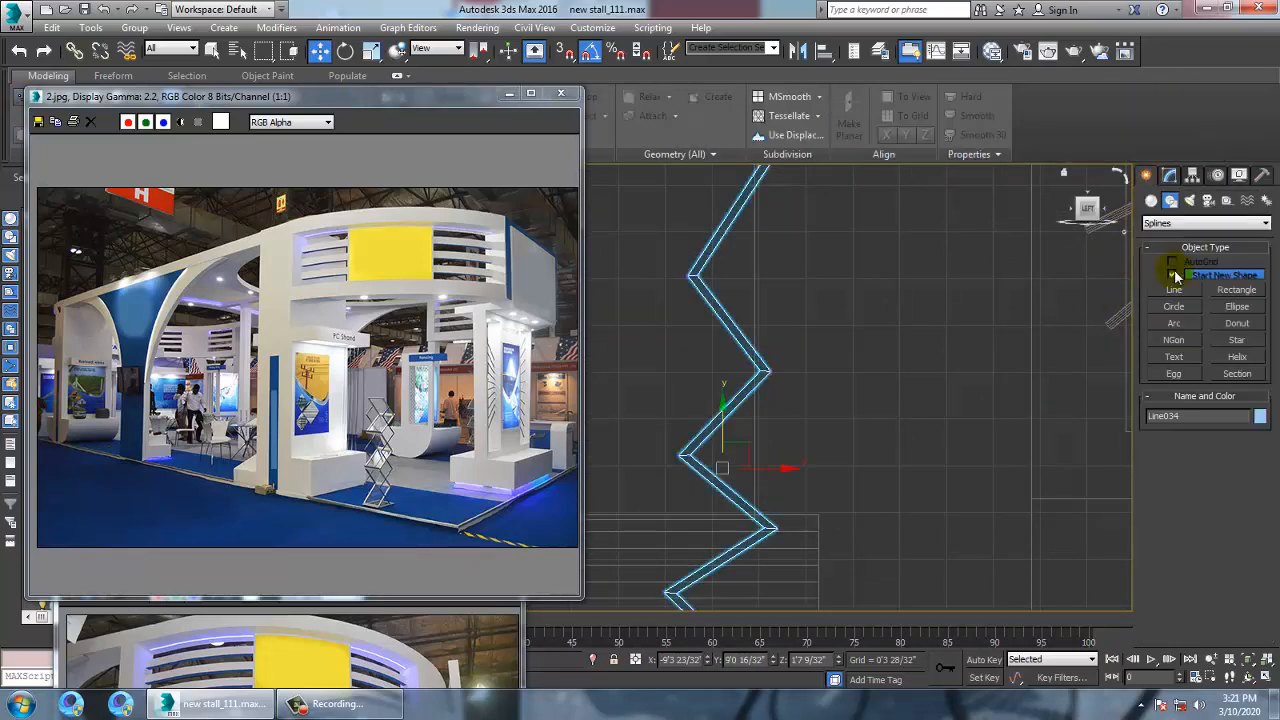
left_click(1174, 289)
middle_click_drag(708, 336, 806, 329)
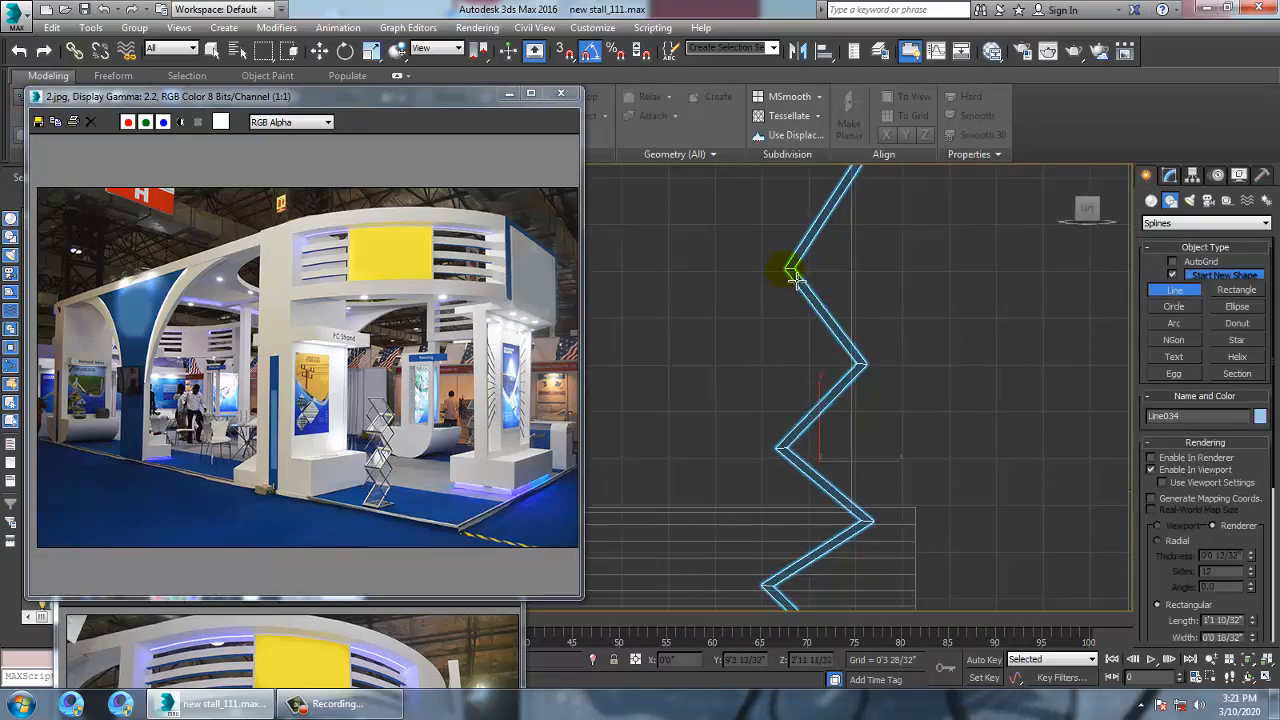
left_click(789, 274)
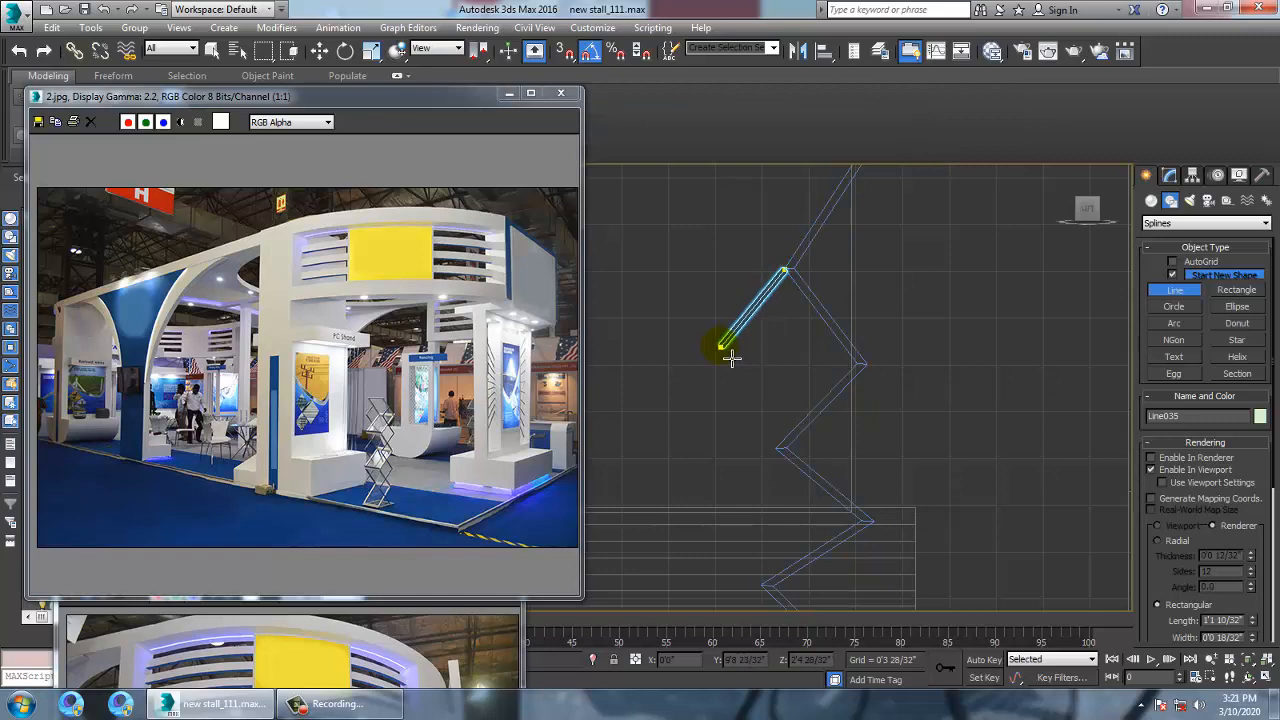
left_click(716, 348)
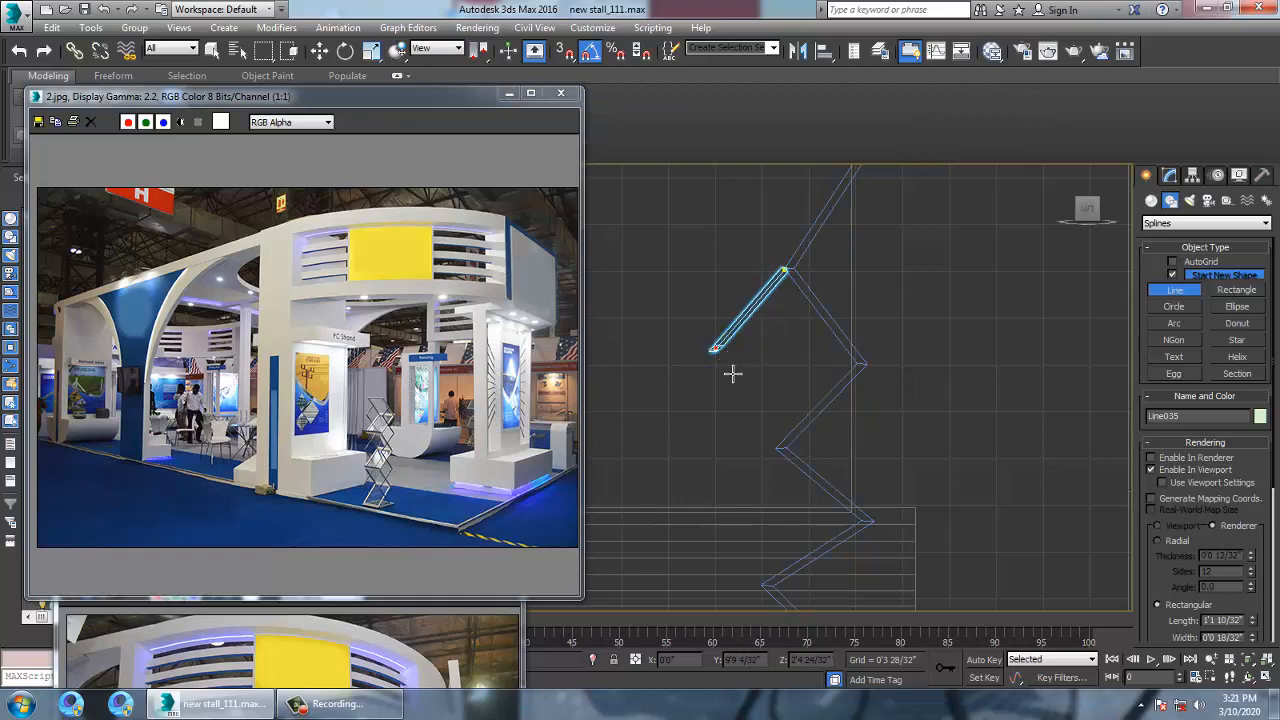
right_click(783, 452)
right_click(783, 452)
Set the V-shaped line's rectangular rendering to a length of 0'0 4/32" and a width of 0'0 7/32"
key("alt+w")
right_click(776, 448)
key("z")
key("alt+w")
scroll(940, 455, "down", 2)
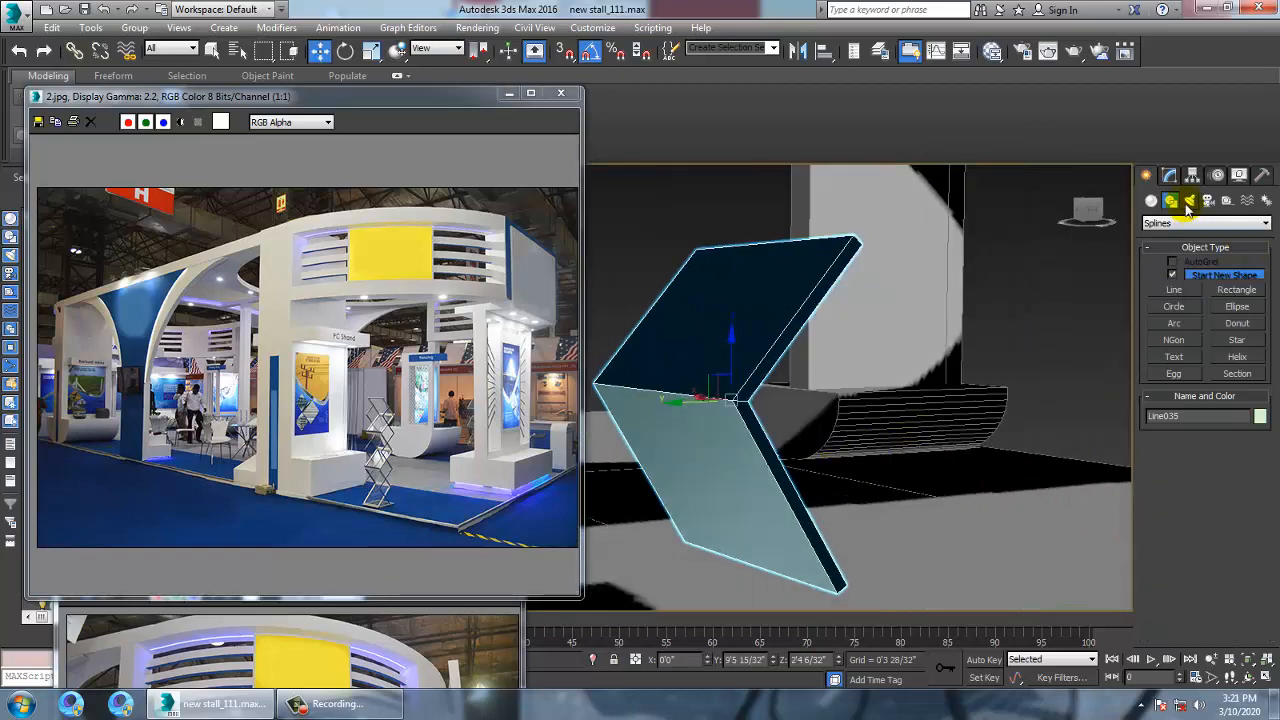
left_click(1169, 175)
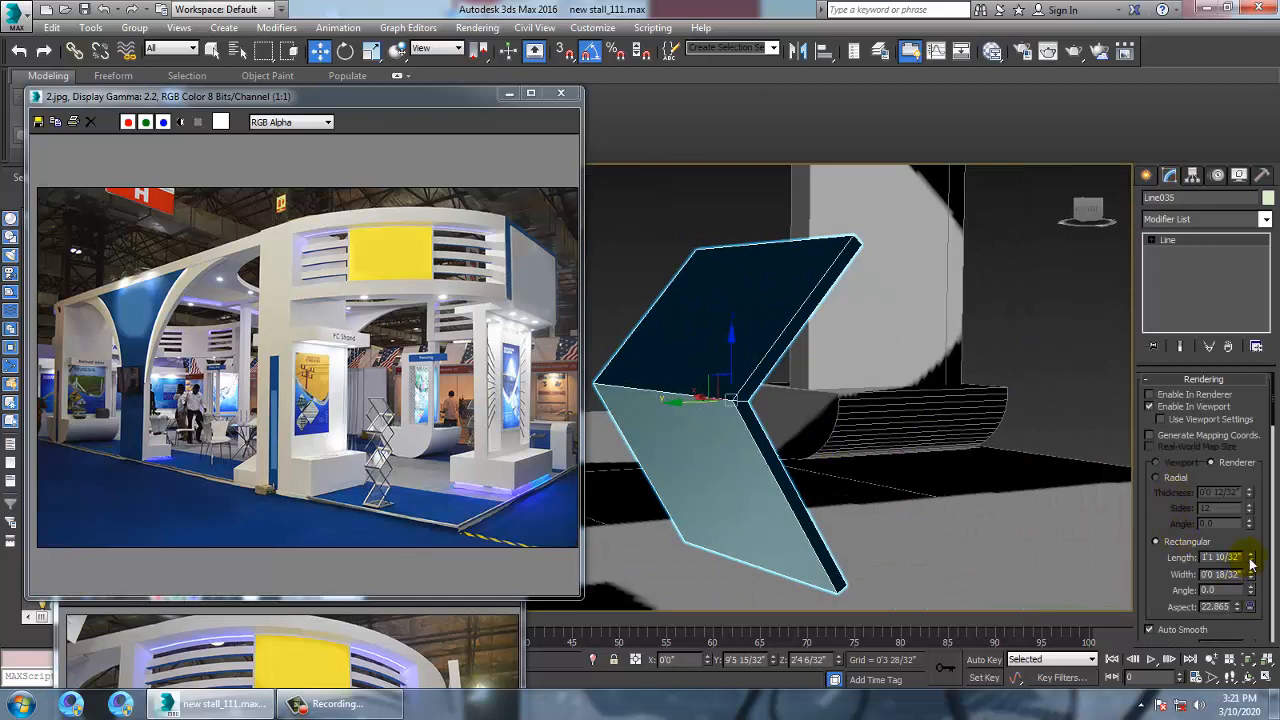
left_click_drag(1250, 562, 1276, 640)
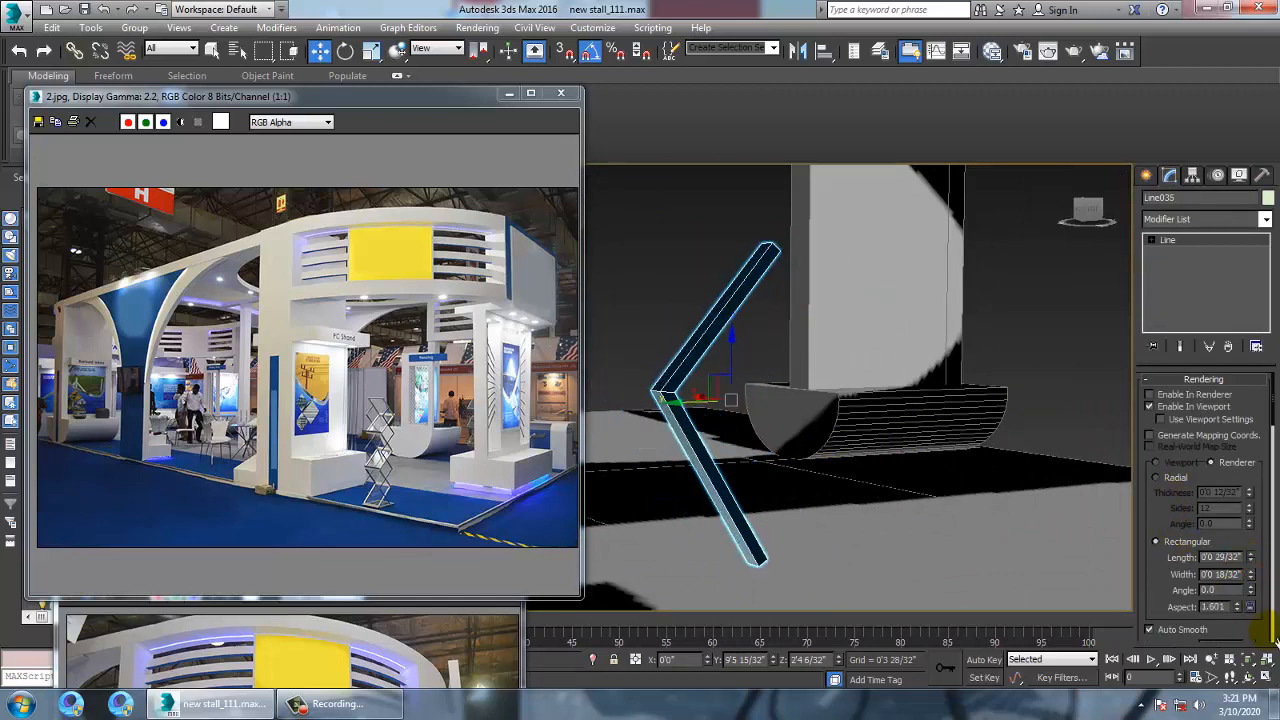
left_click_drag(1255, 578, 1271, 622)
middle_click_drag(750, 420, 1208, 538, "alt")
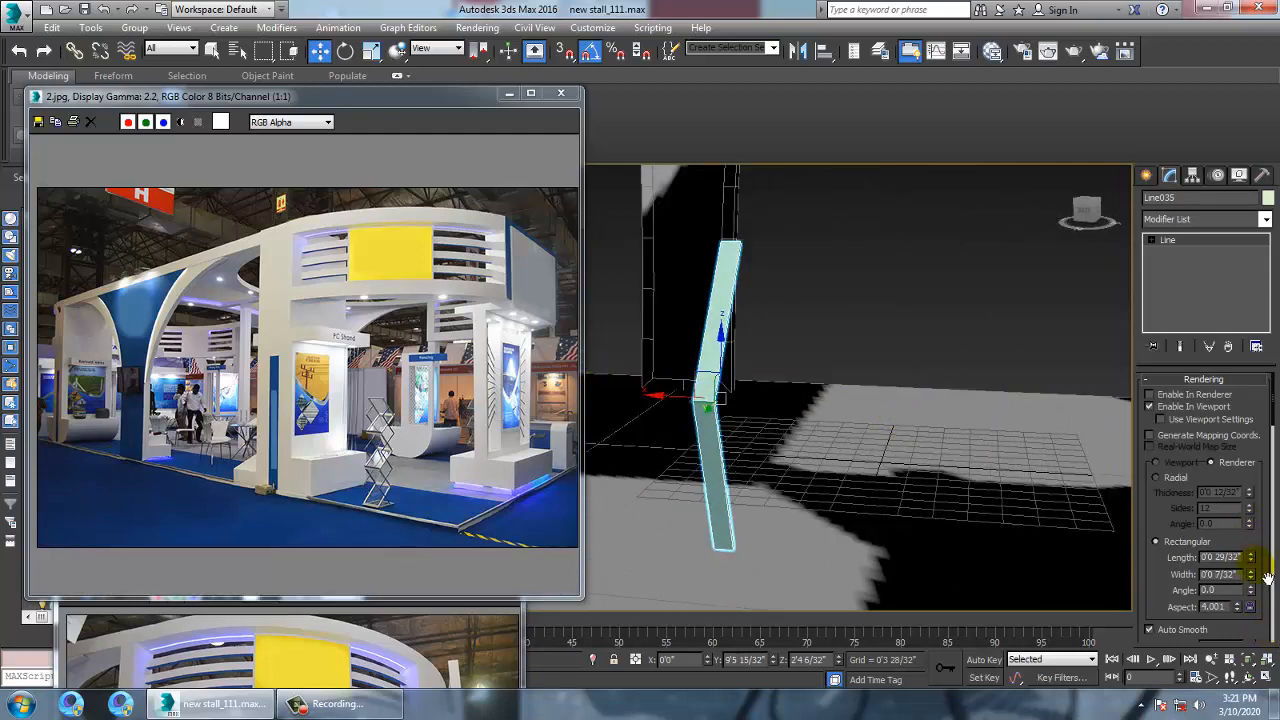
left_click_drag(1250, 557, 1275, 636)
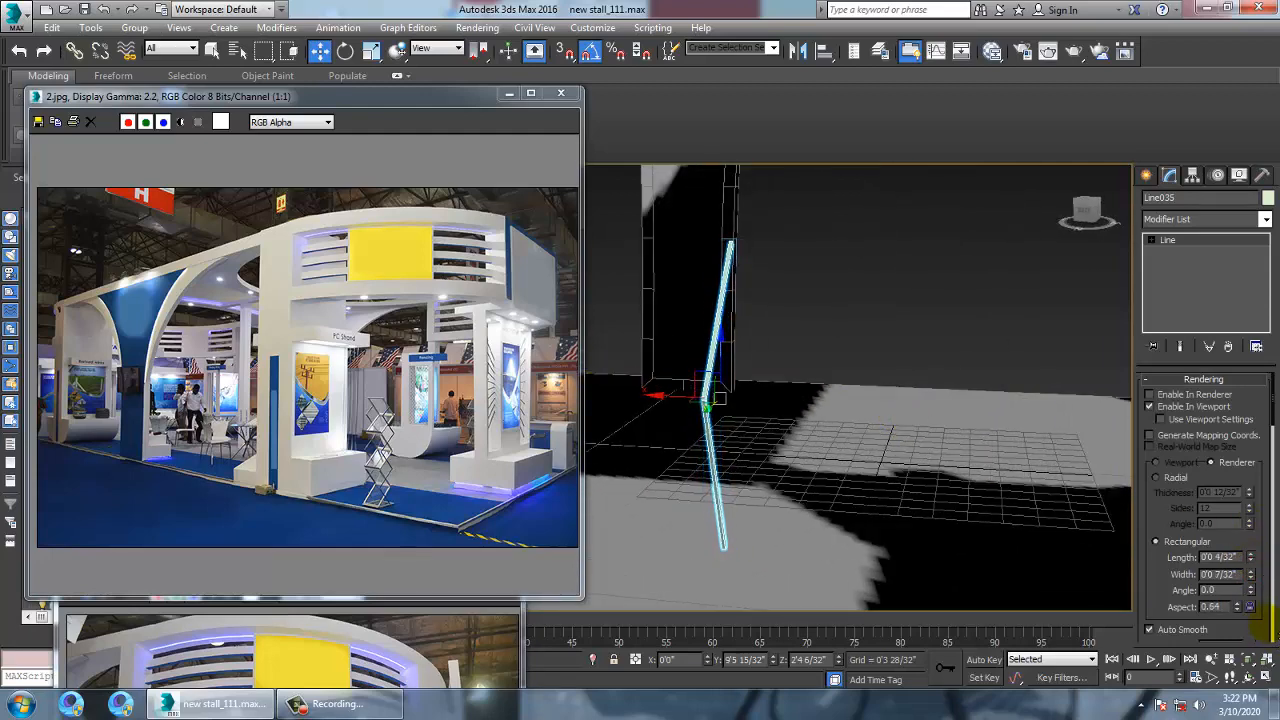
Move the V-shaped arm across the stall onto one side edge of the zigzag stand
scroll(857, 404, "down", 8)
middle_click_drag(880, 402, 808, 407, "alt")
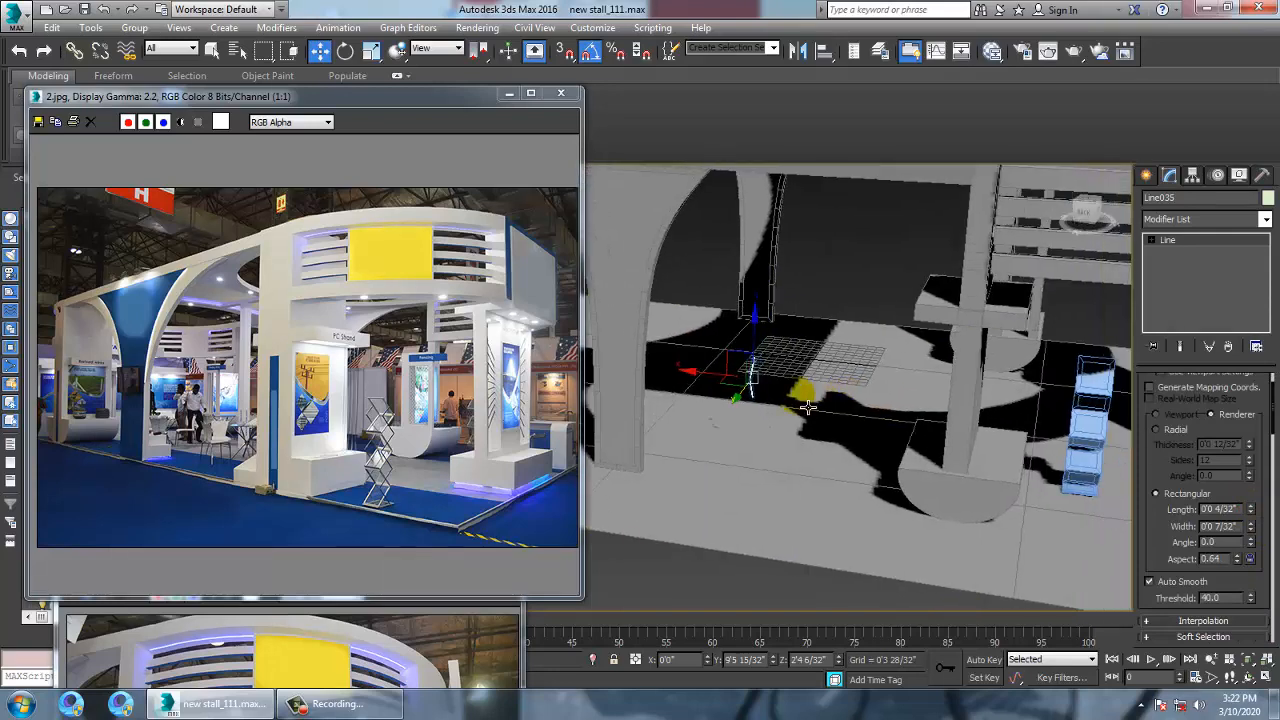
left_click_drag(722, 388, 1068, 482)
Copy the V-shaped arm once to the opposite side edge of the zigzag stand in the Front view
key("alt+w")
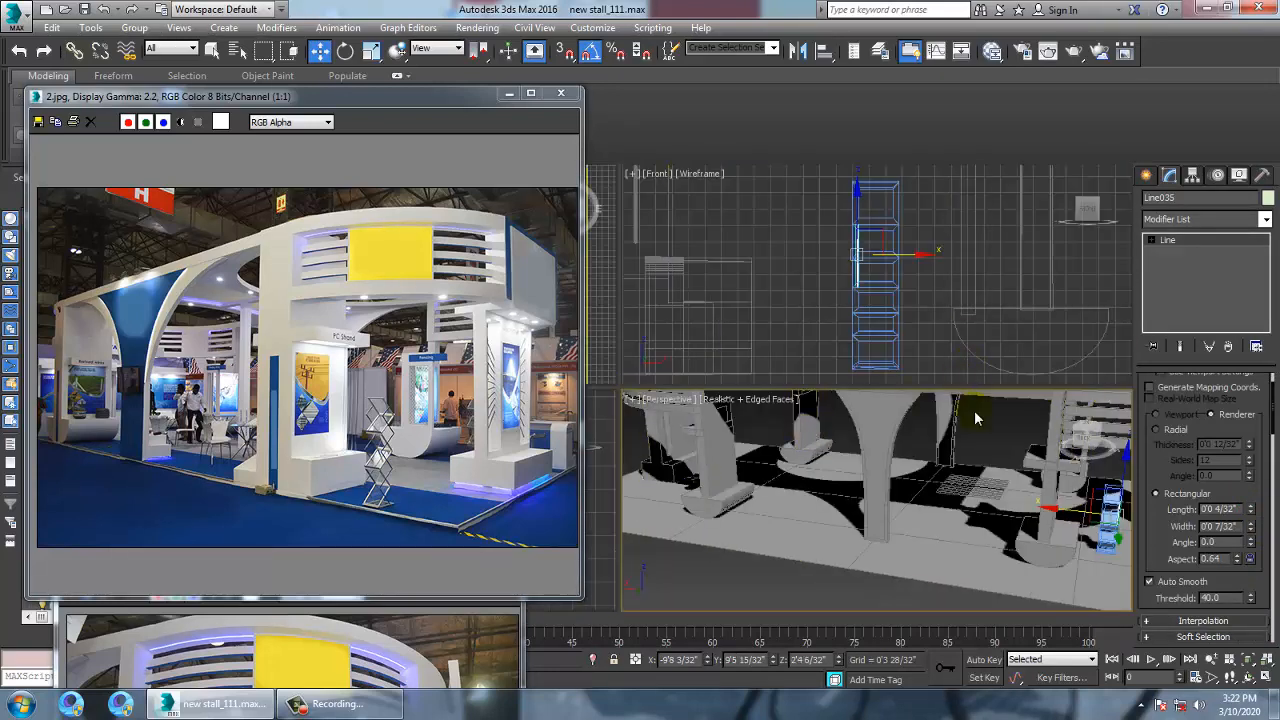
key("z")
middle_click_drag(905, 311, 891, 313)
key("alt+w")
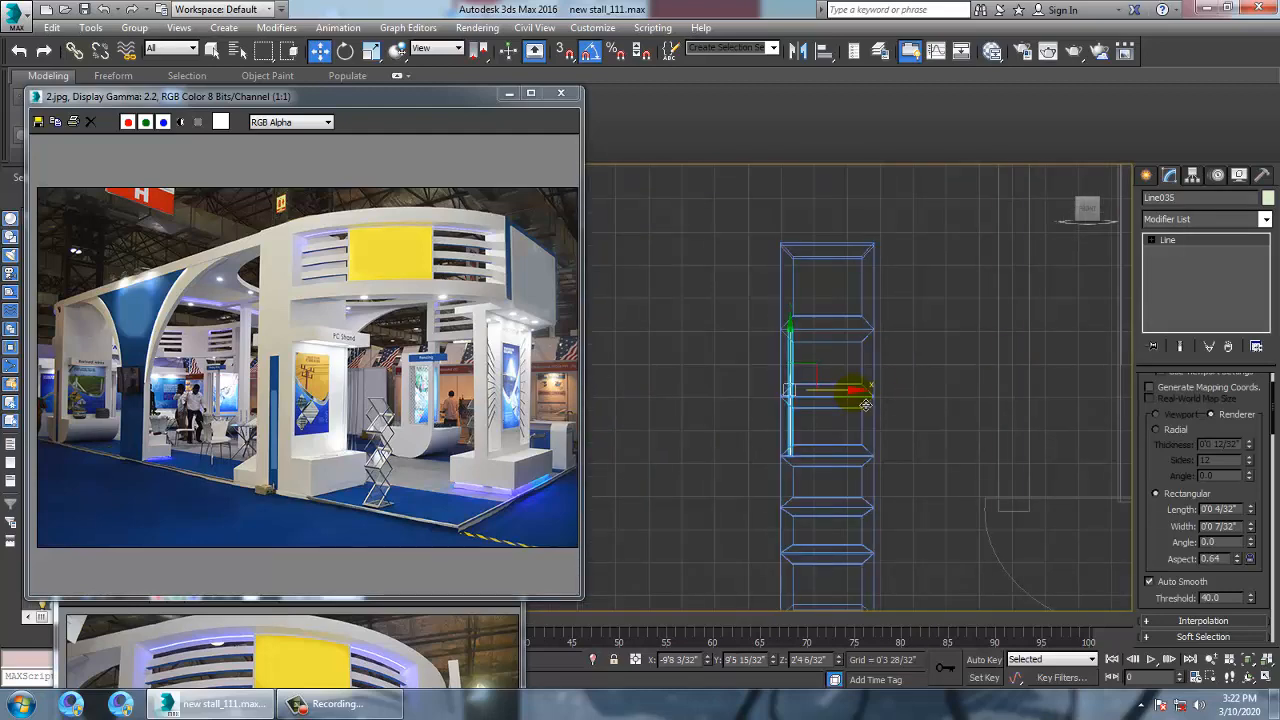
left_click_drag(860, 401, 941, 407)
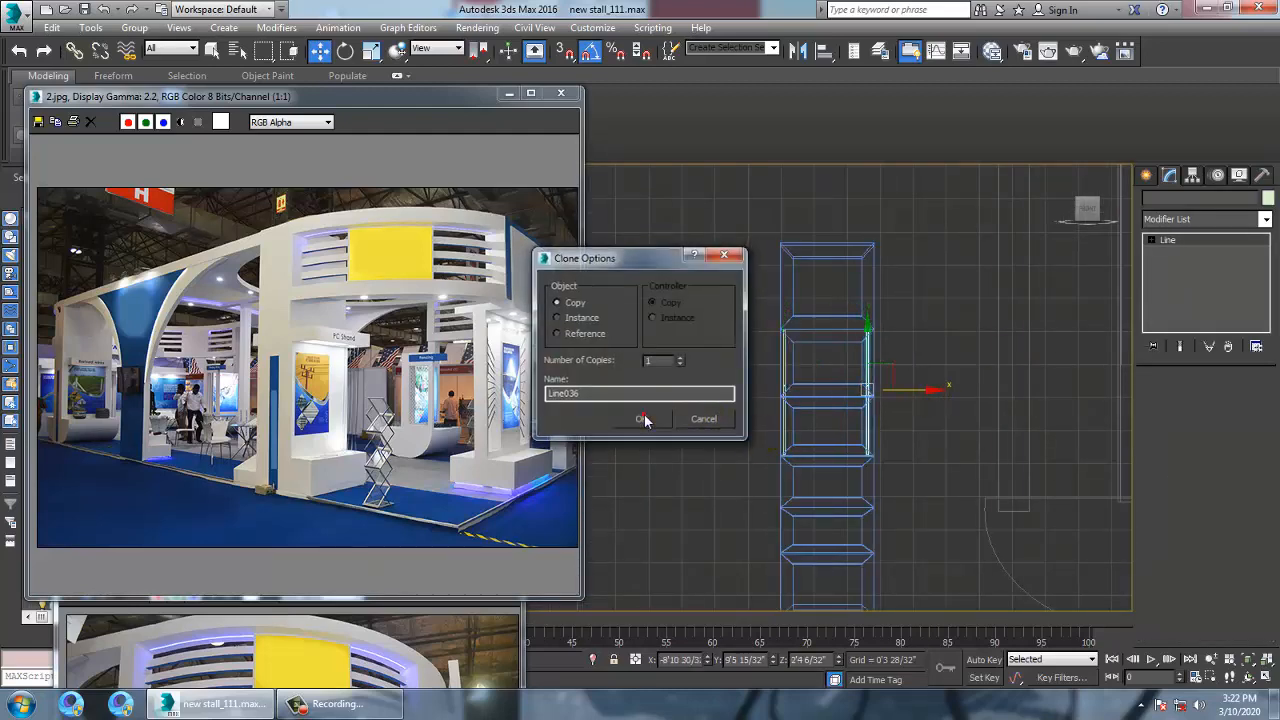
left_click(645, 420)
Examine how both V-shaped arms sit against the zigzag stand's side edges in the perspective view
key("alt+w")
middle_click_drag(1020, 571, 929, 557)
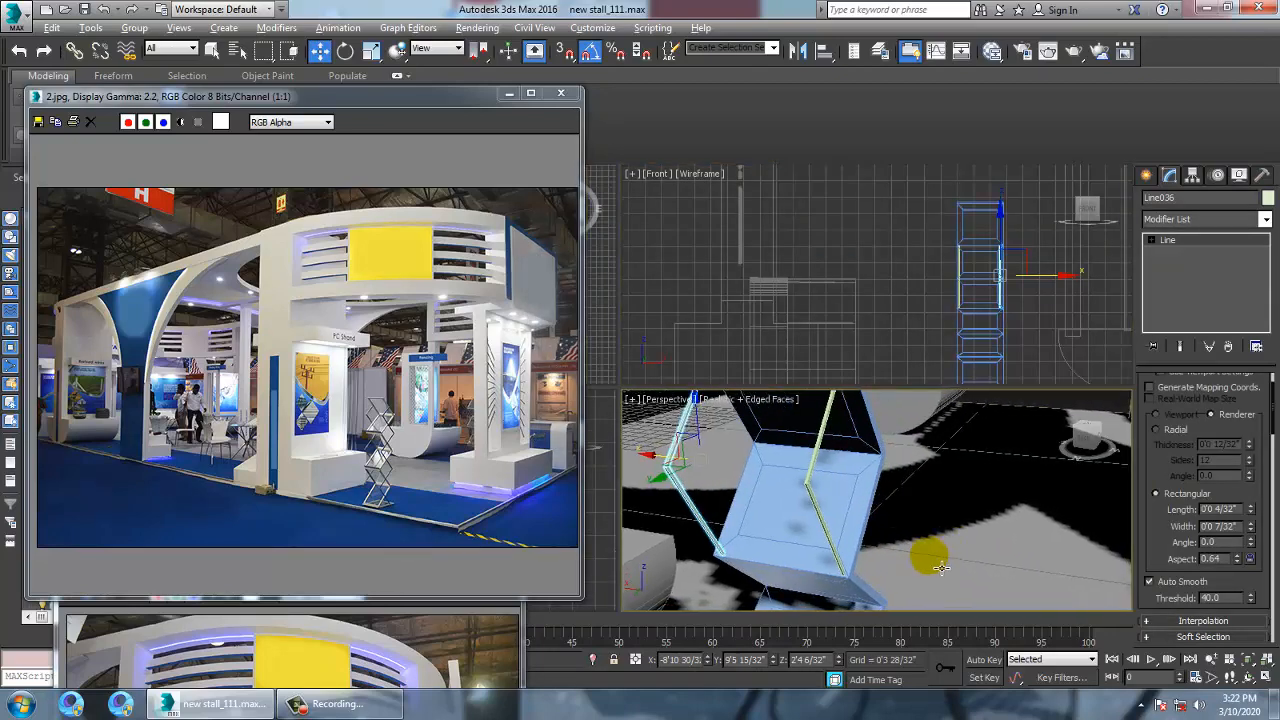
key("alt+w")
scroll(891, 477, "down", 3)
middle_click_drag(891, 477, 840, 464, "alt")
key("alt+w")
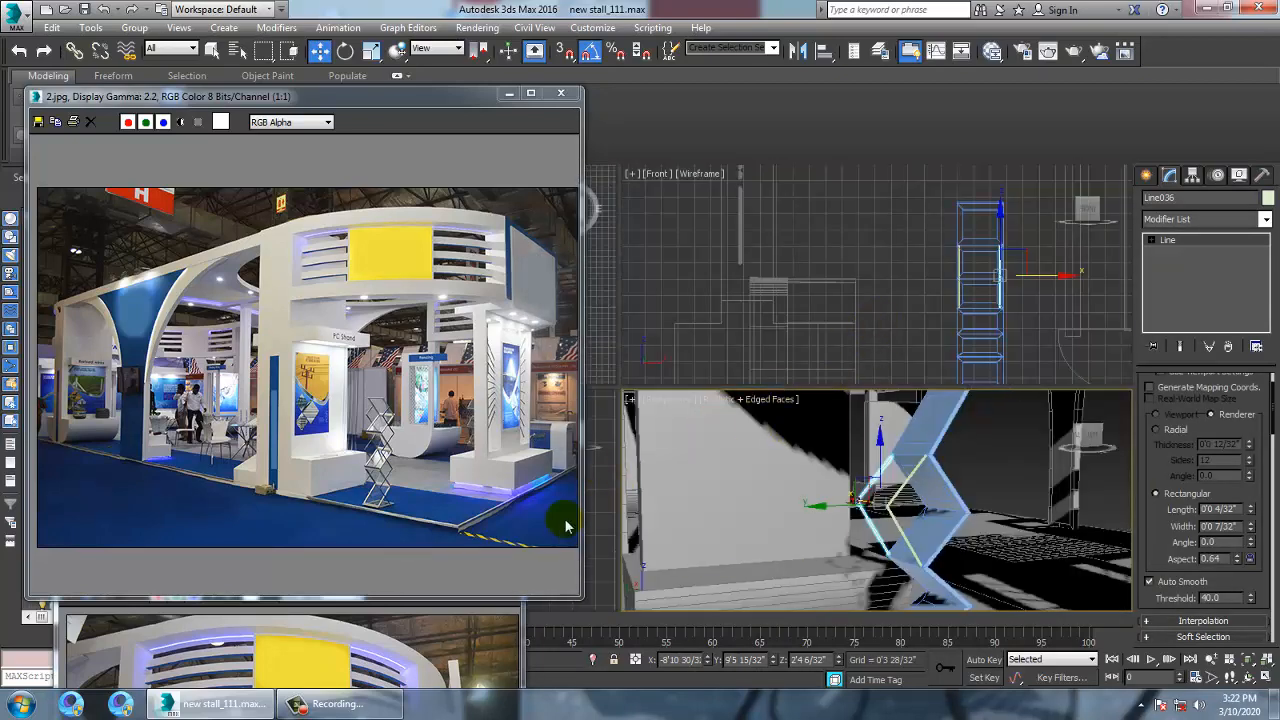
key("alt+w")
mouse_move(700, 440)
middle_mouse_down()
mouse_move(749, 415)
mouse_move(794, 351)
mouse_move(871, 283)
mouse_move(866, 263)
middle_mouse_up()
scroll(846, 374, "down", 4)
Draw a second V-shaped line in the Left view, directly below the first arm, bridging the next two folds
key("alt+w")
left_click(614, 506)
key("alt+w")
scroll(820, 420, "up", 2)
scroll(820, 420, "down", 2)
scroll(794, 351, "up", 2)
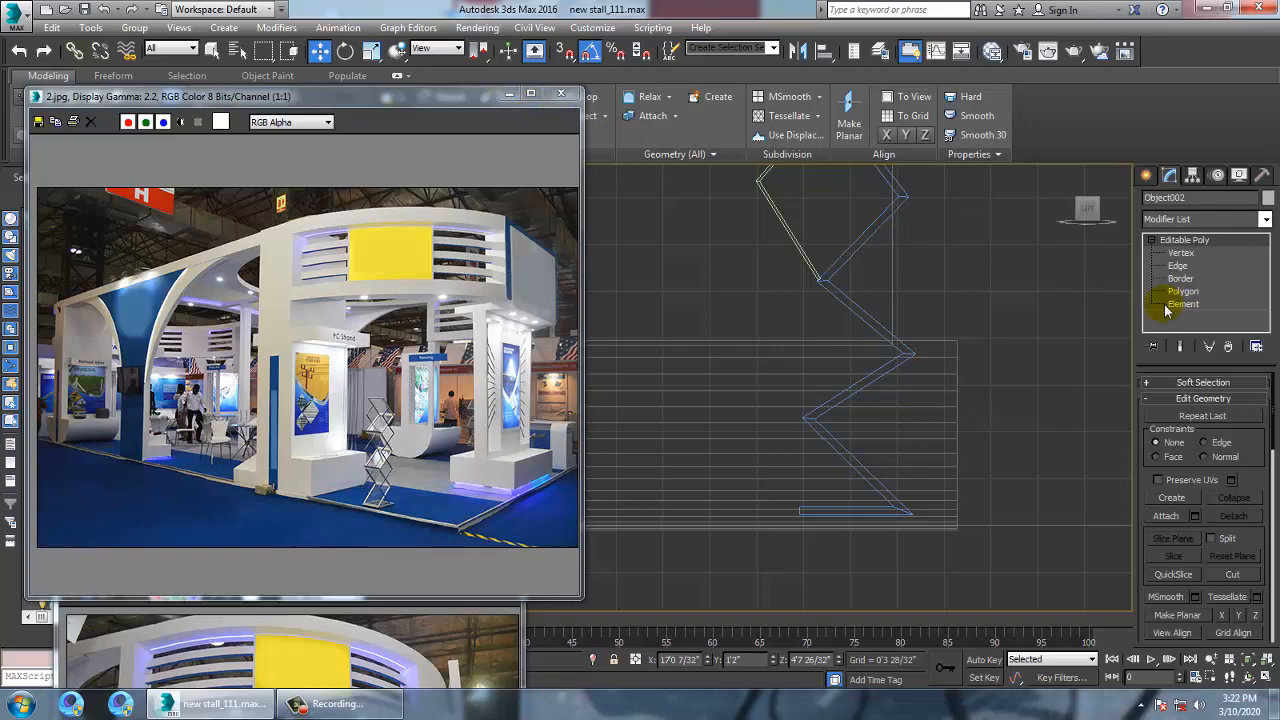
left_click(1181, 253)
left_click(1146, 175)
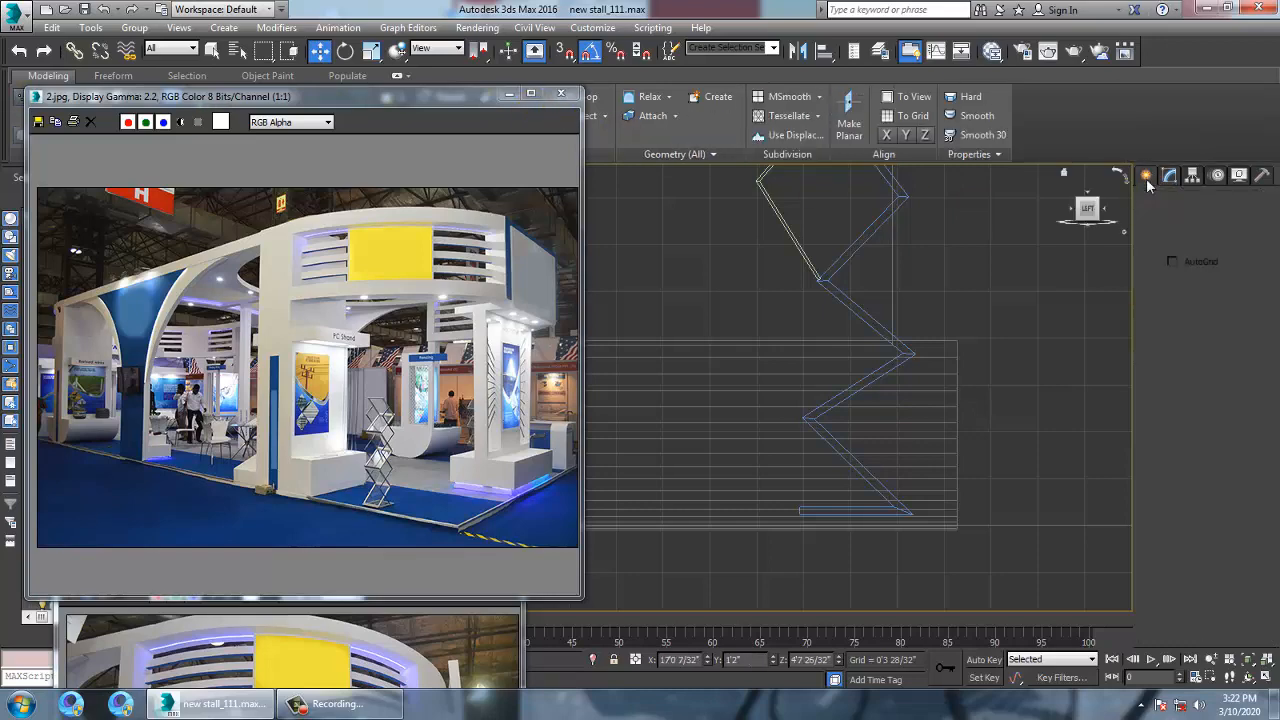
left_click(1171, 201)
left_click(1174, 290)
left_click(836, 297)
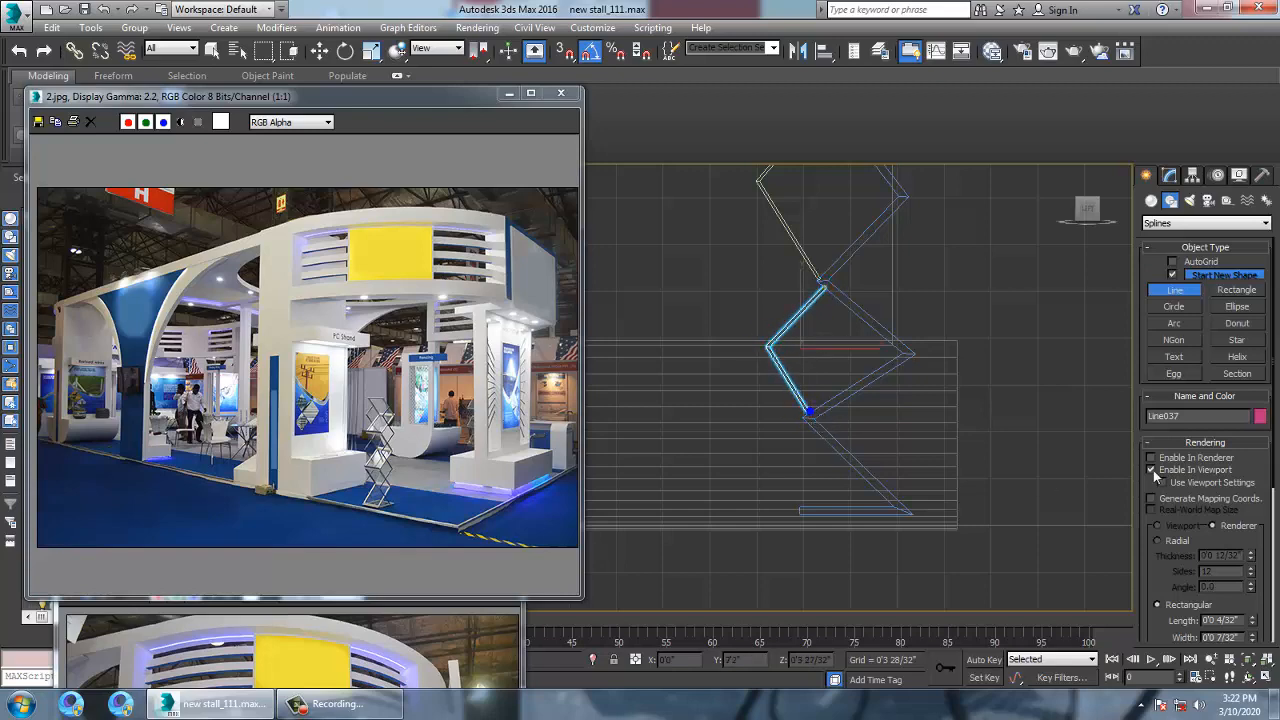
Adjust the second V-shaped line's lower end vertex to meet the stand's fold, and lower its middle corner vertex slightly
scroll(914, 445, "up", 3)
key("1")
left_click_drag(669, 363, 752, 410)
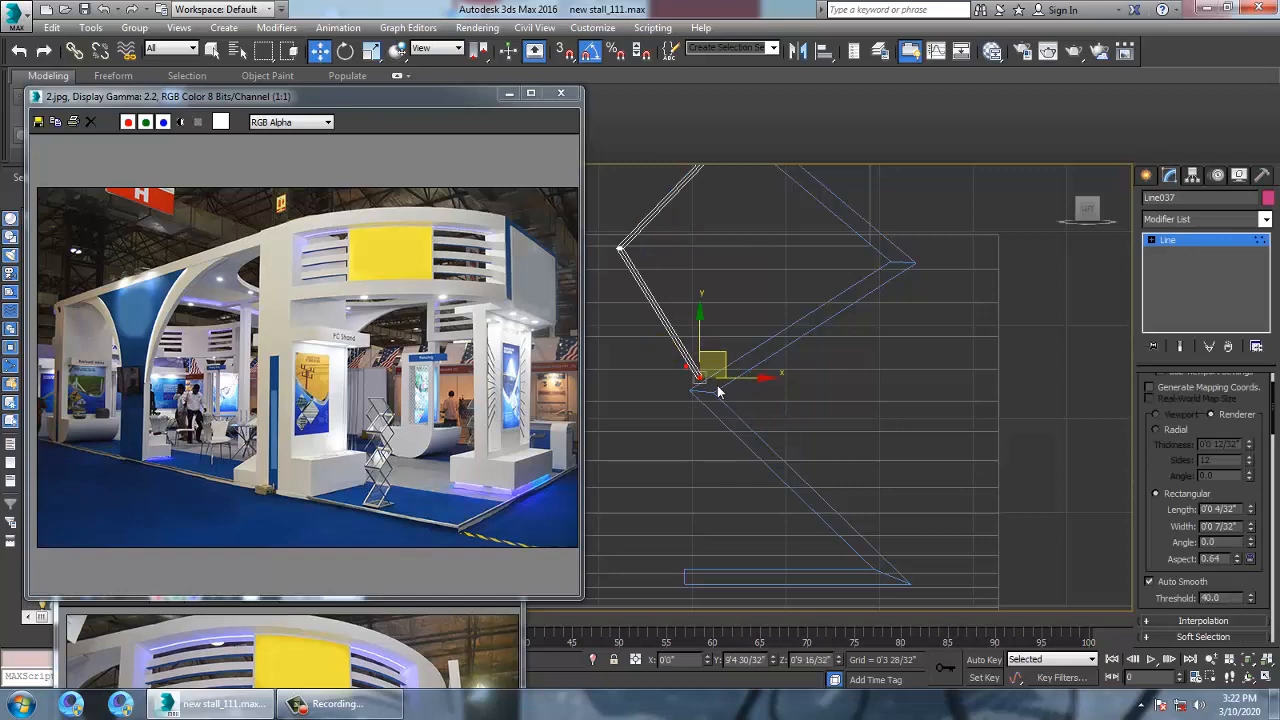
left_click_drag(726, 362, 727, 373)
middle_click_drag(744, 303, 866, 373)
left_click_drag(708, 283, 779, 352)
left_click_drag(754, 283, 752, 290)
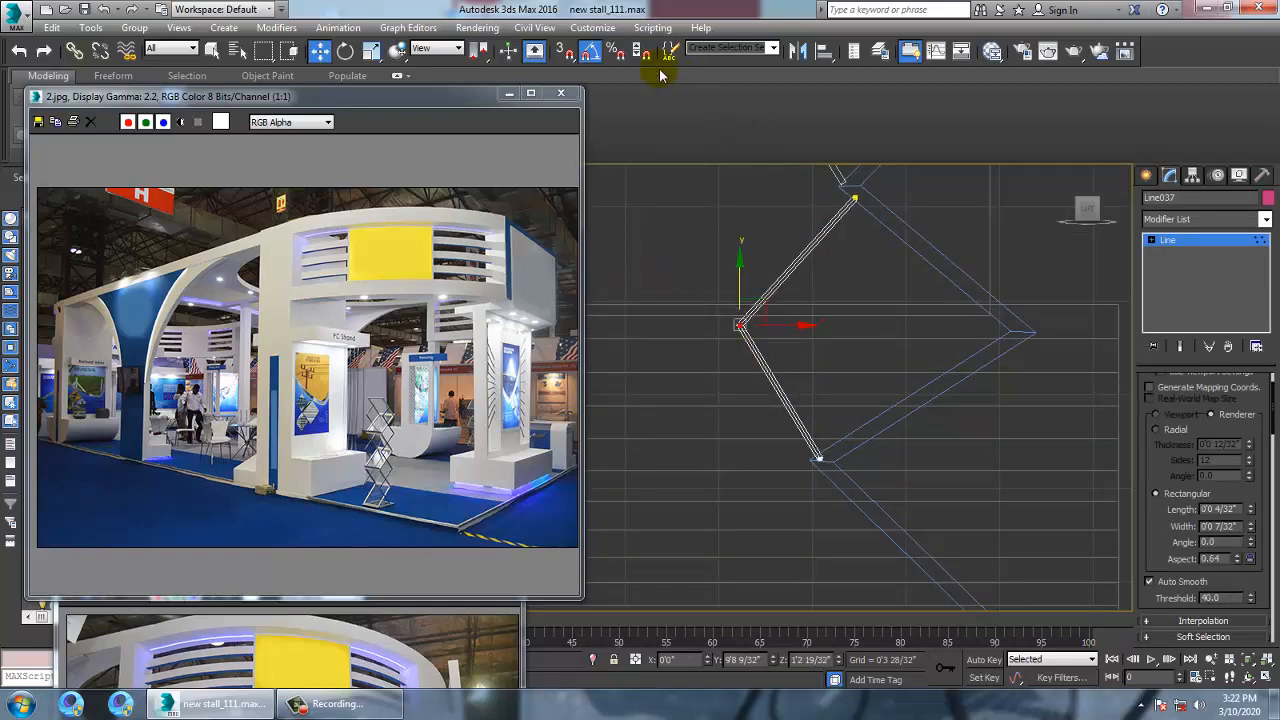
Nudge the line's lower end vertex onto the fold, trying the Local and World reference coordinate systems and returning to View
left_click(435, 48)
left_click(443, 106)
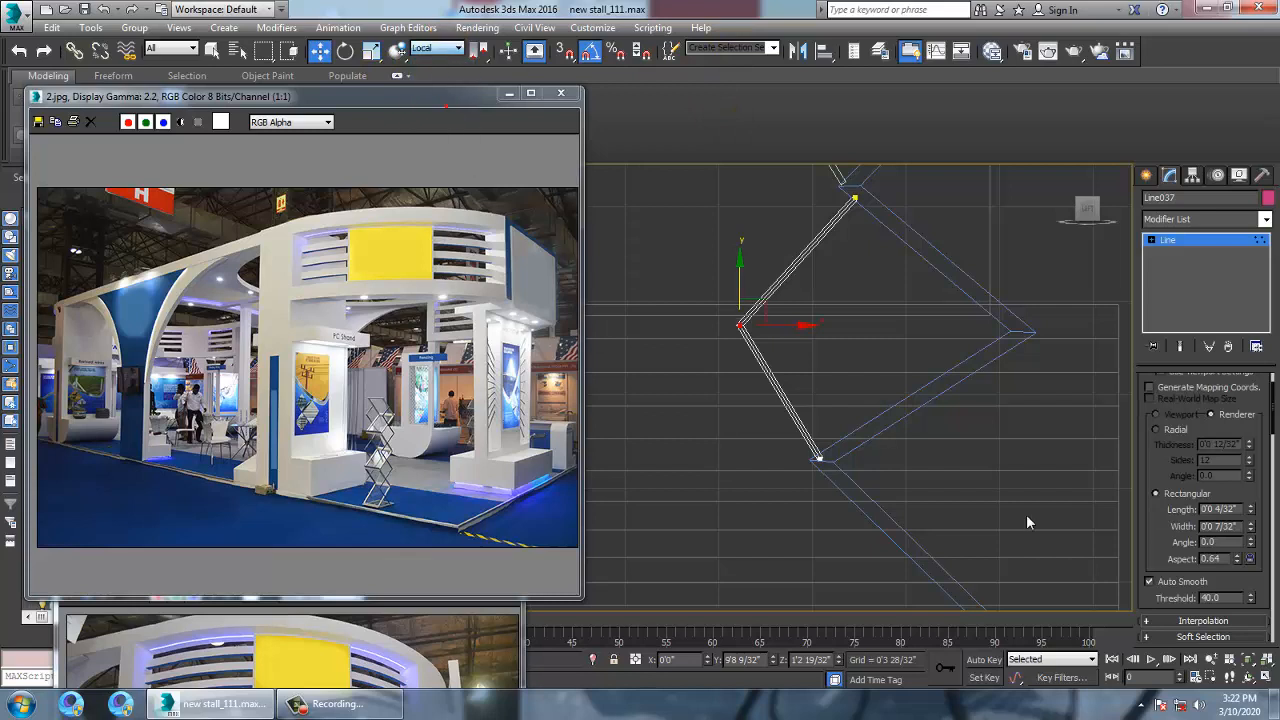
left_click_drag(855, 446, 850, 447)
left_click(435, 50)
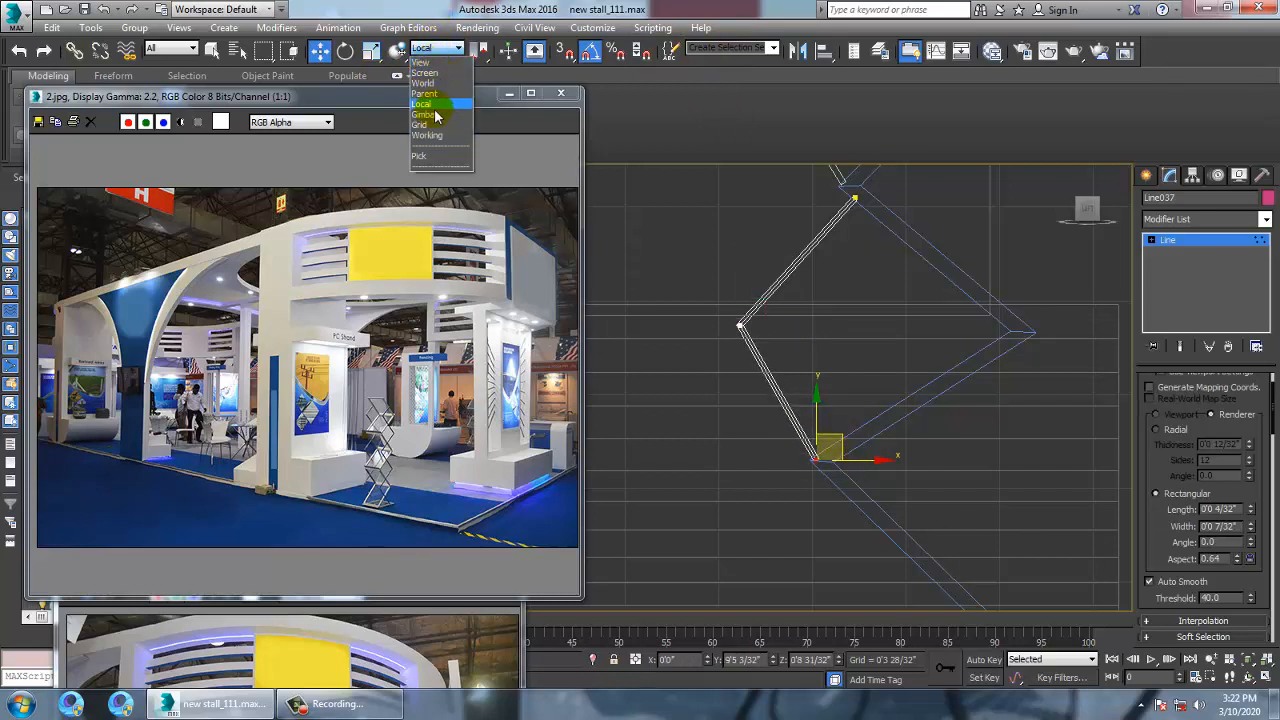
left_click(440, 105)
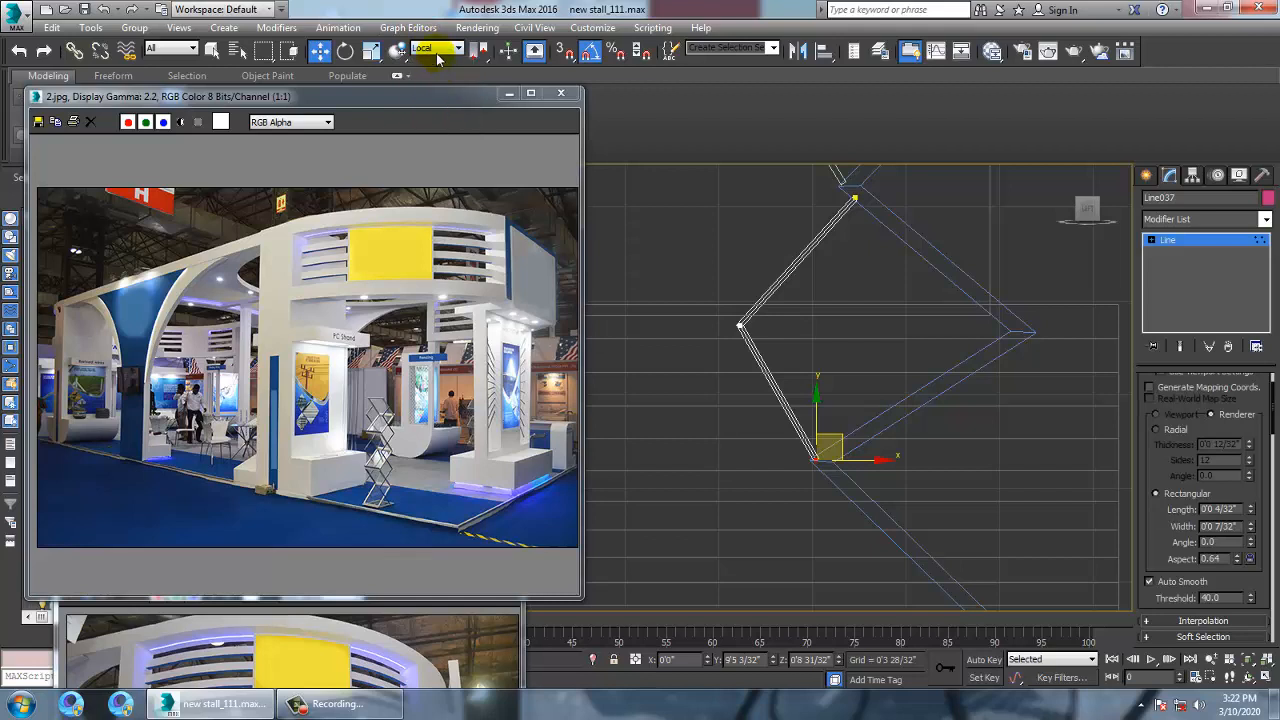
left_click(437, 52)
left_click(435, 84)
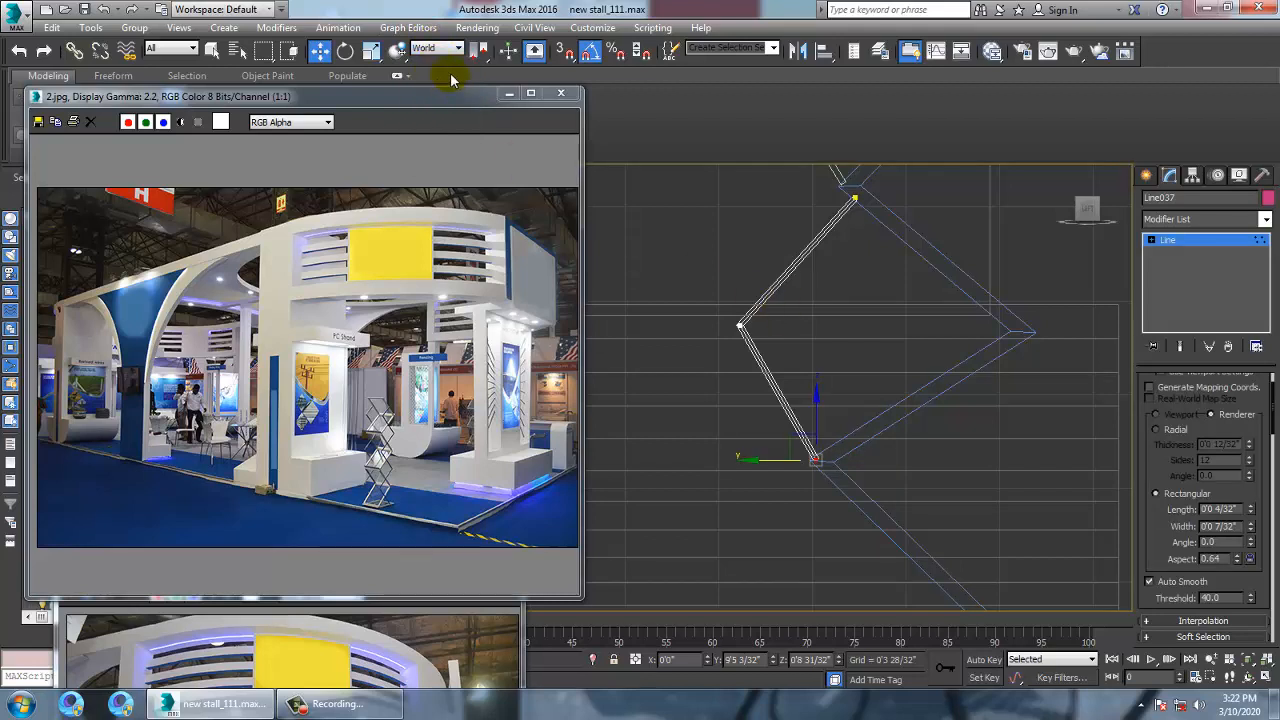
left_click(437, 49)
left_click(432, 62)
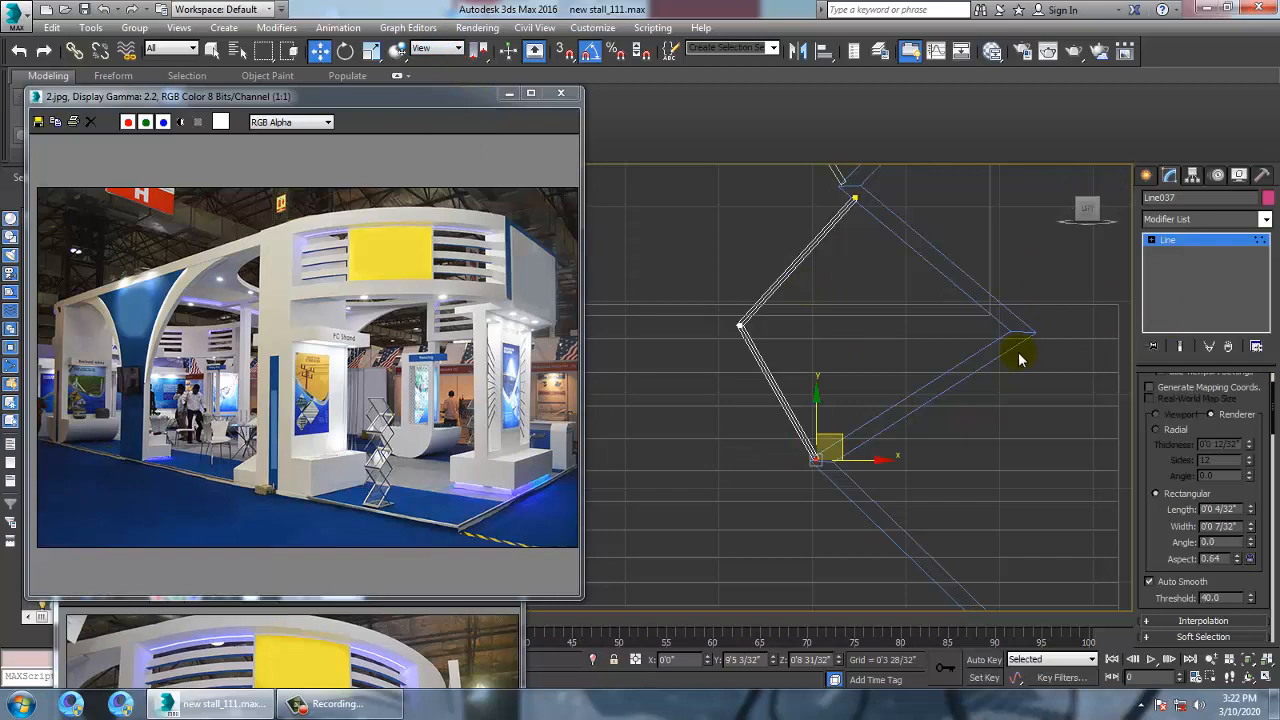
Draw a V-shaped line bridging two folds on the opposite side of the zigzag profile, and open its vertices for editing
middle_click_drag(1020, 360, 742, 278, "alt")
left_click(1147, 175)
left_click(1174, 290)
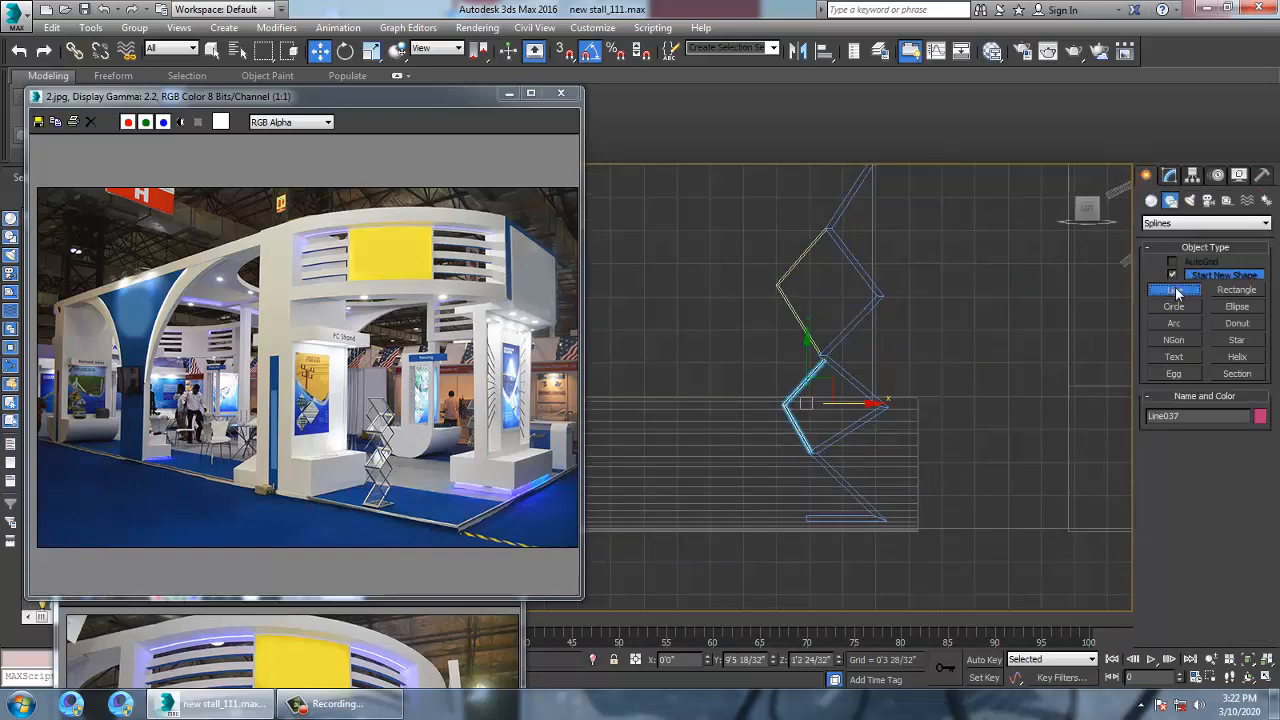
left_click(887, 312)
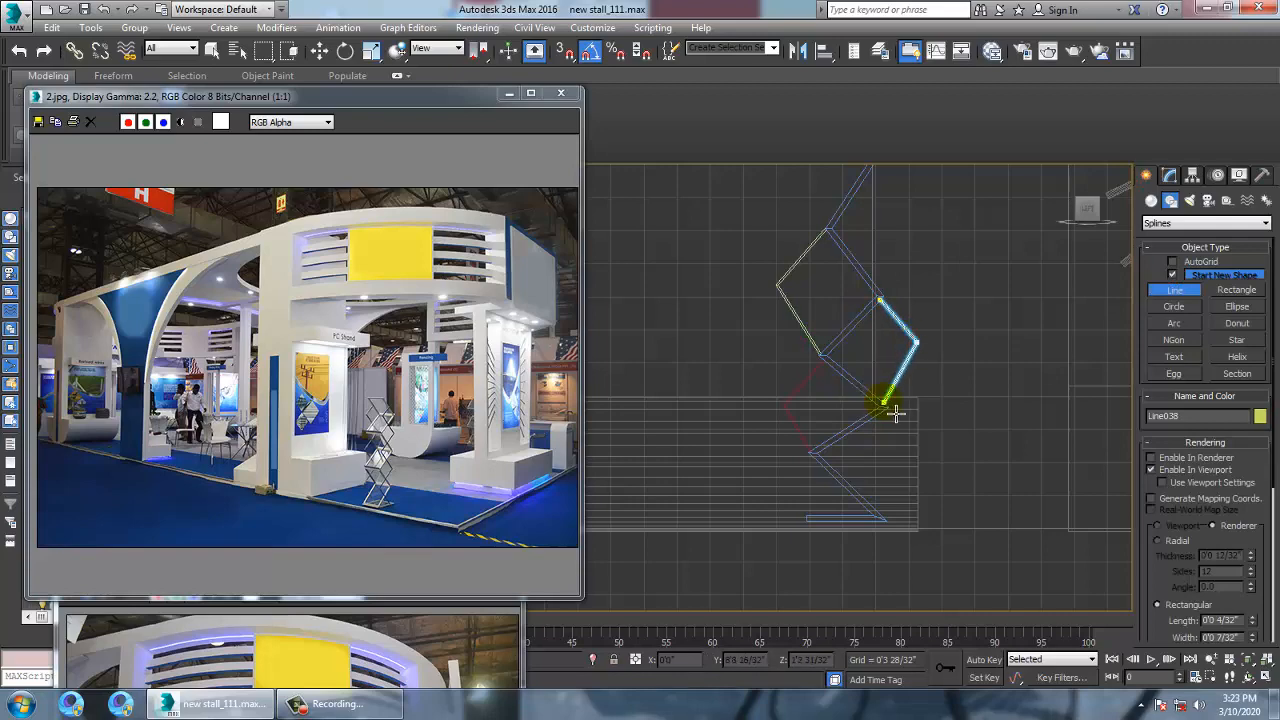
right_click(892, 416)
right_click(892, 416)
middle_click_drag(854, 377, 835, 364)
key("1")
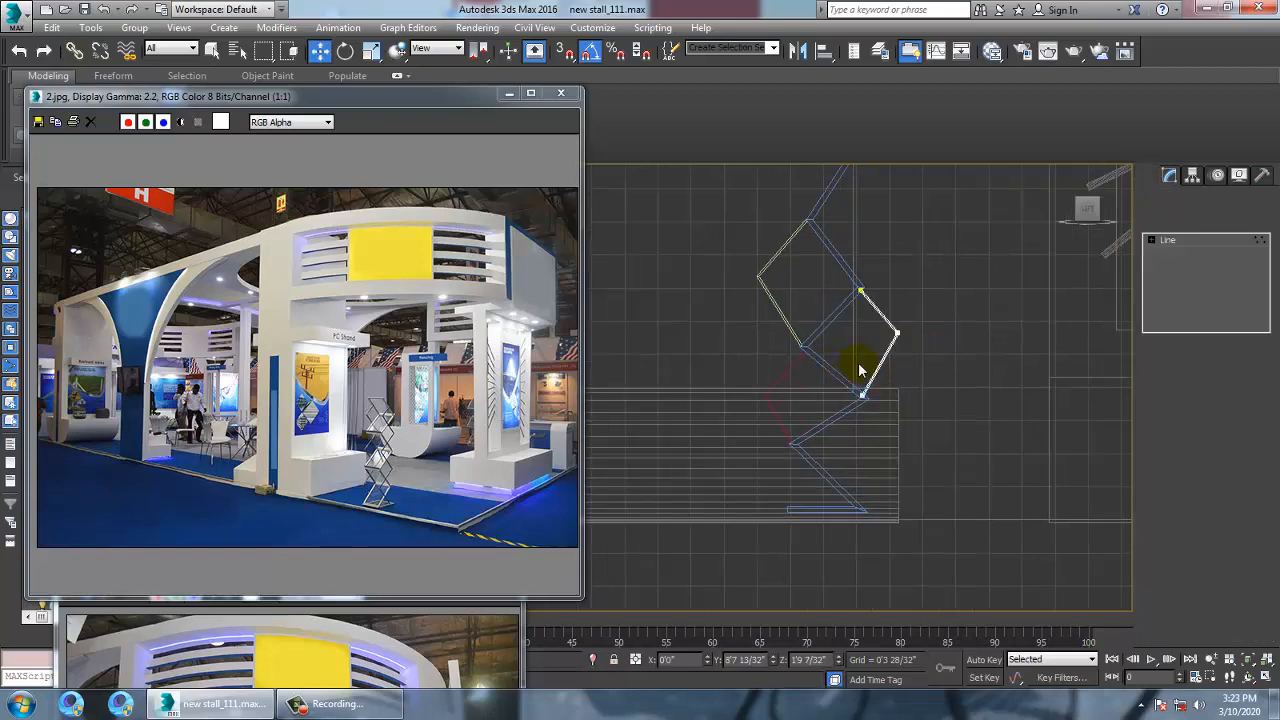
Lower the middle corner vertex of the V-shaped line slightly so its two arms look even
left_click(899, 333)
scroll(882, 362, "up", 3)
left_click_drag(928, 275, 933, 290)
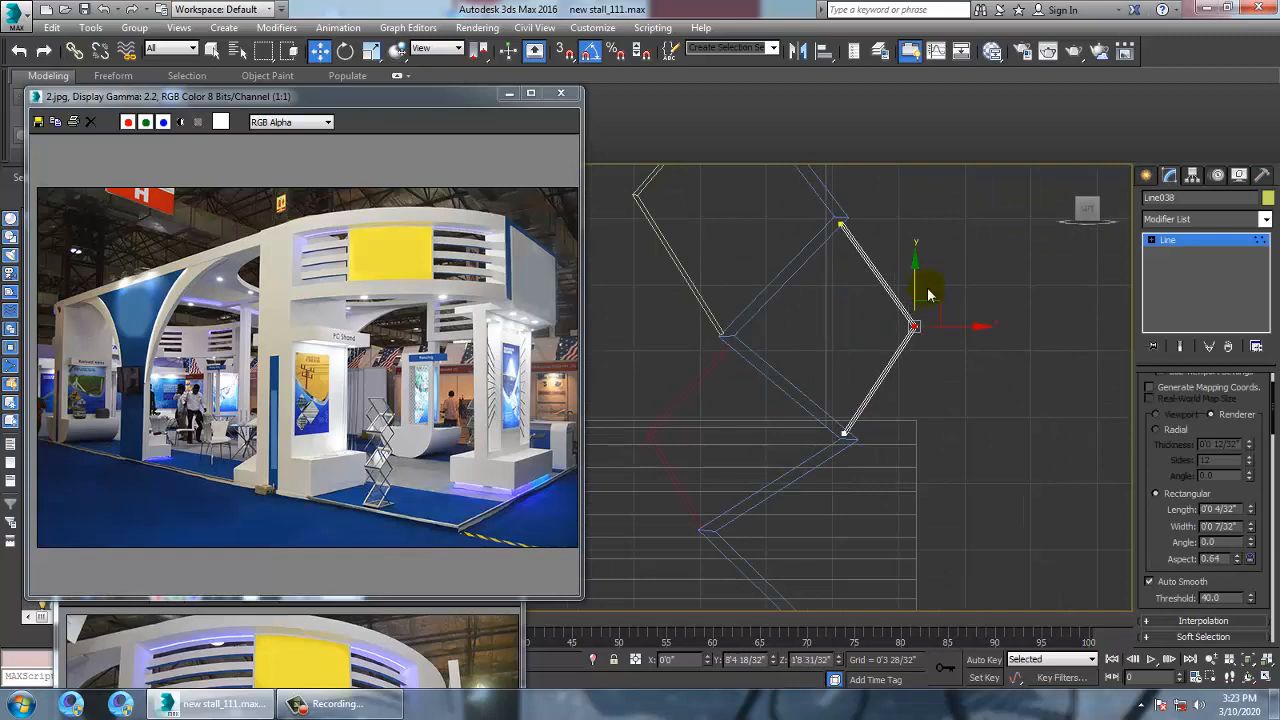
scroll(928, 294, "down", 5)
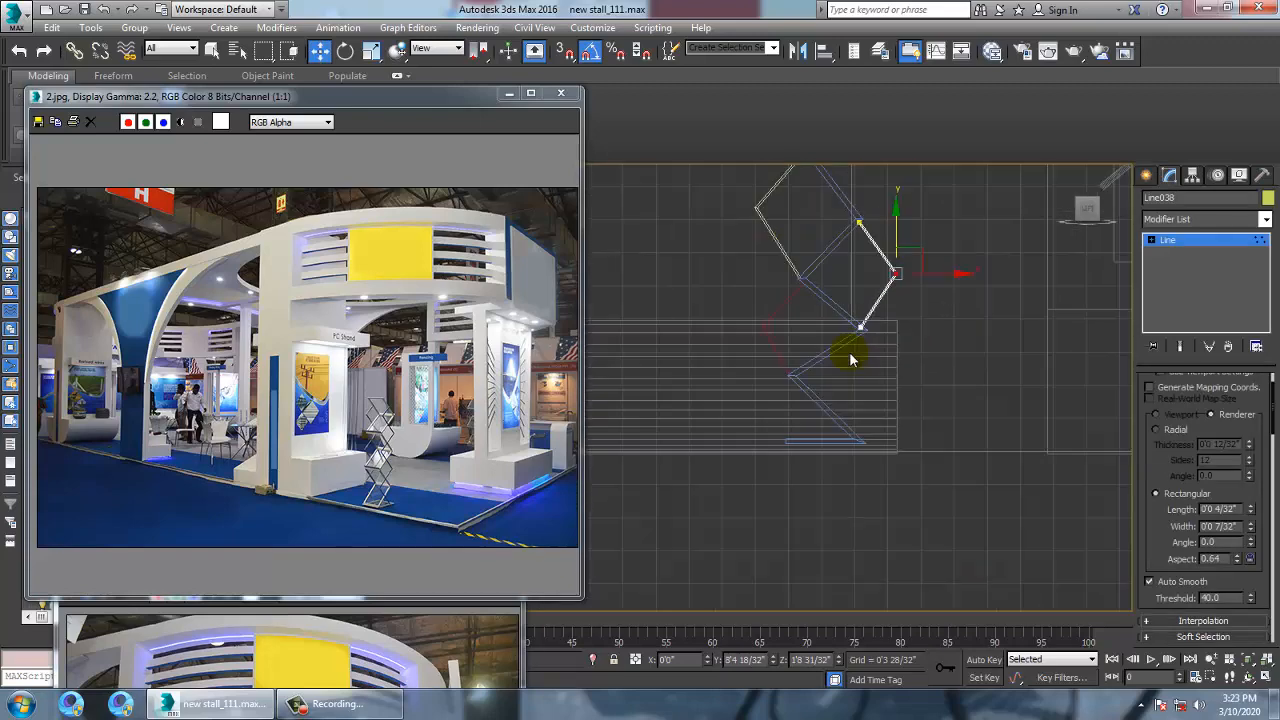
scroll(929, 371, "down", 6)
Leave vertex editing, select the two V-shaped lines lying away from the stand, and move them onto its side edge in the Front view
key("alt+w")
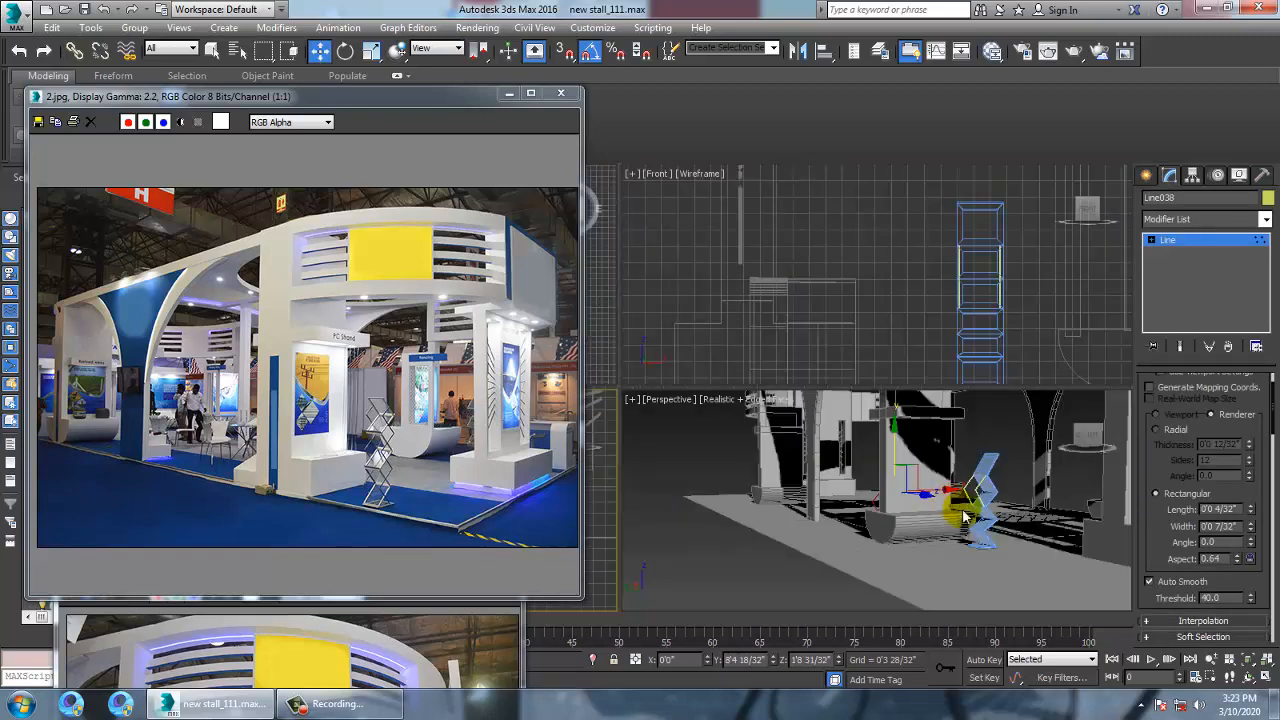
right_click(963, 516)
key("alt+w")
middle_click_drag(866, 409, 937, 451, "alt")
scroll(889, 435, "up", 3)
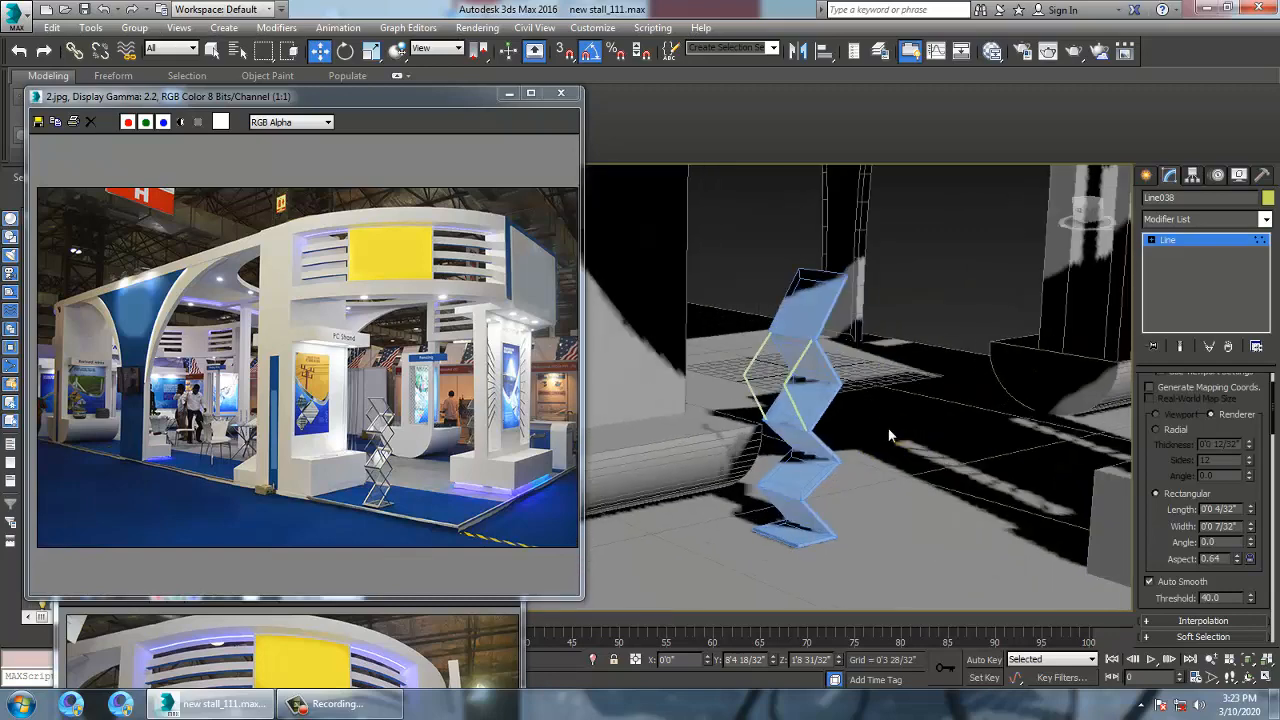
scroll(889, 431, "down", 4)
scroll(686, 400, "up", 3)
middle_click_drag(663, 403, 818, 411)
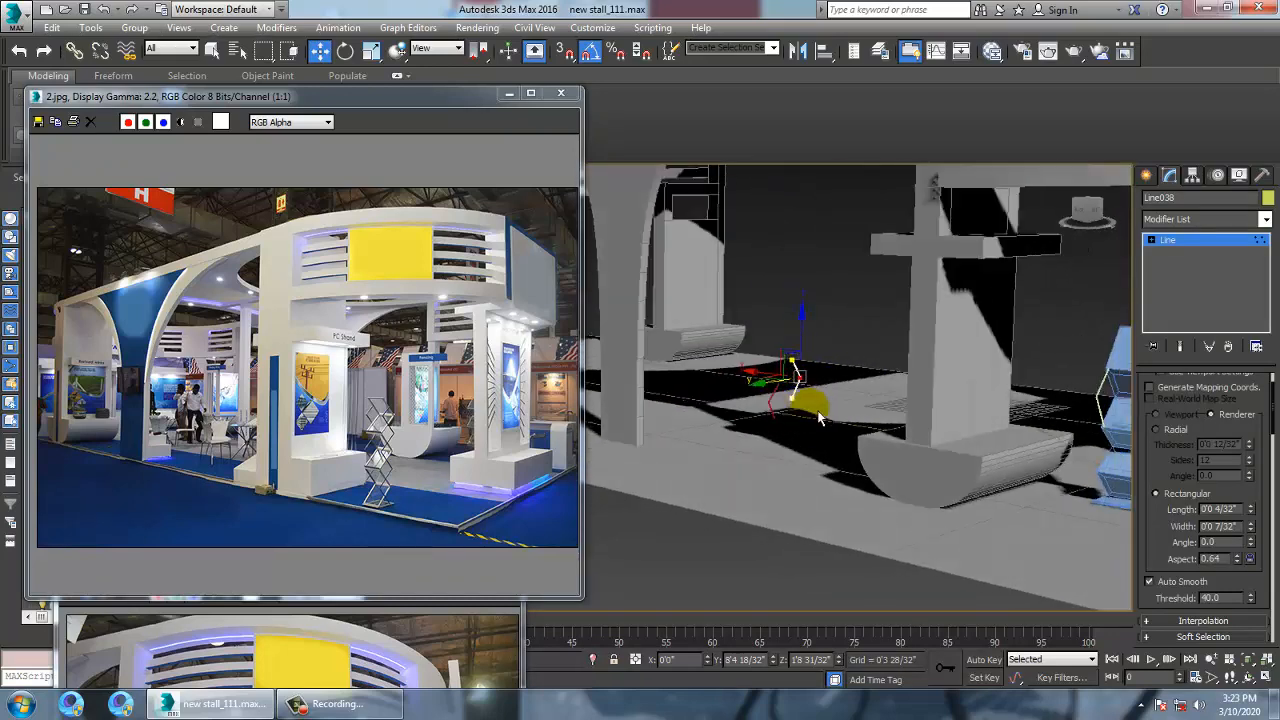
scroll(818, 411, "up", 2)
left_click(1168, 240)
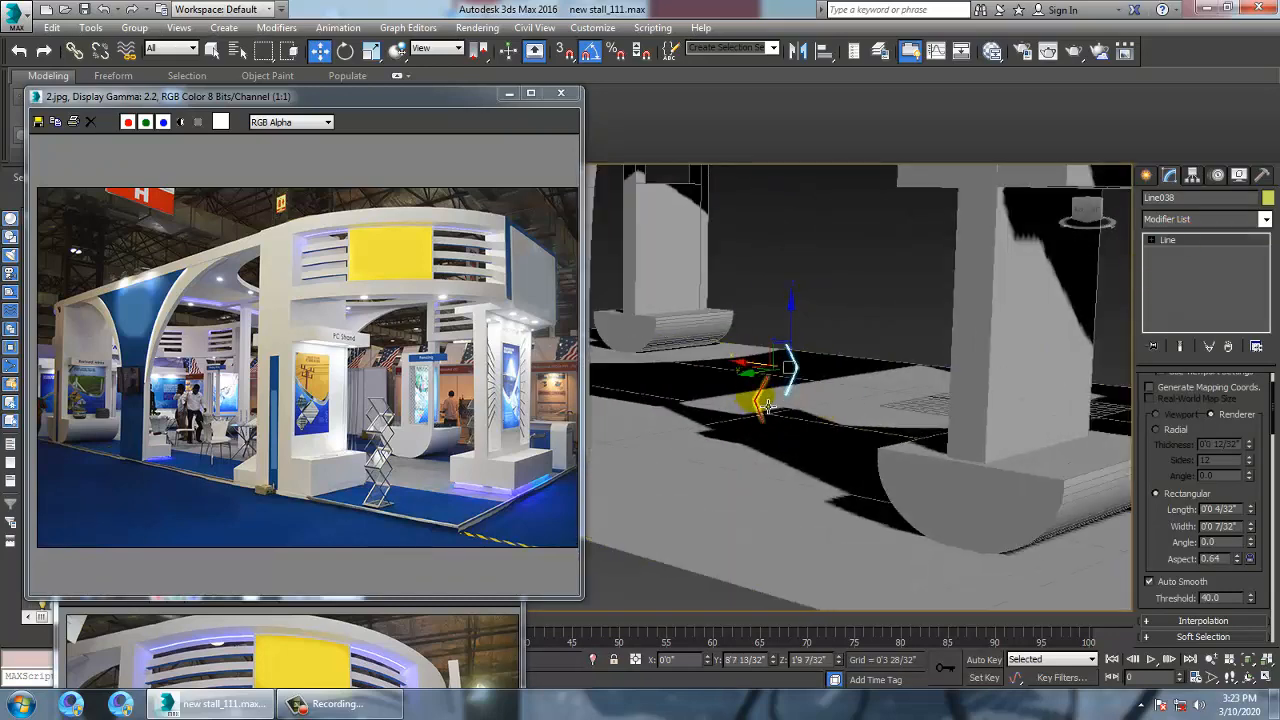
left_click(767, 405)
left_click(804, 391, "ctrl")
key("alt+w")
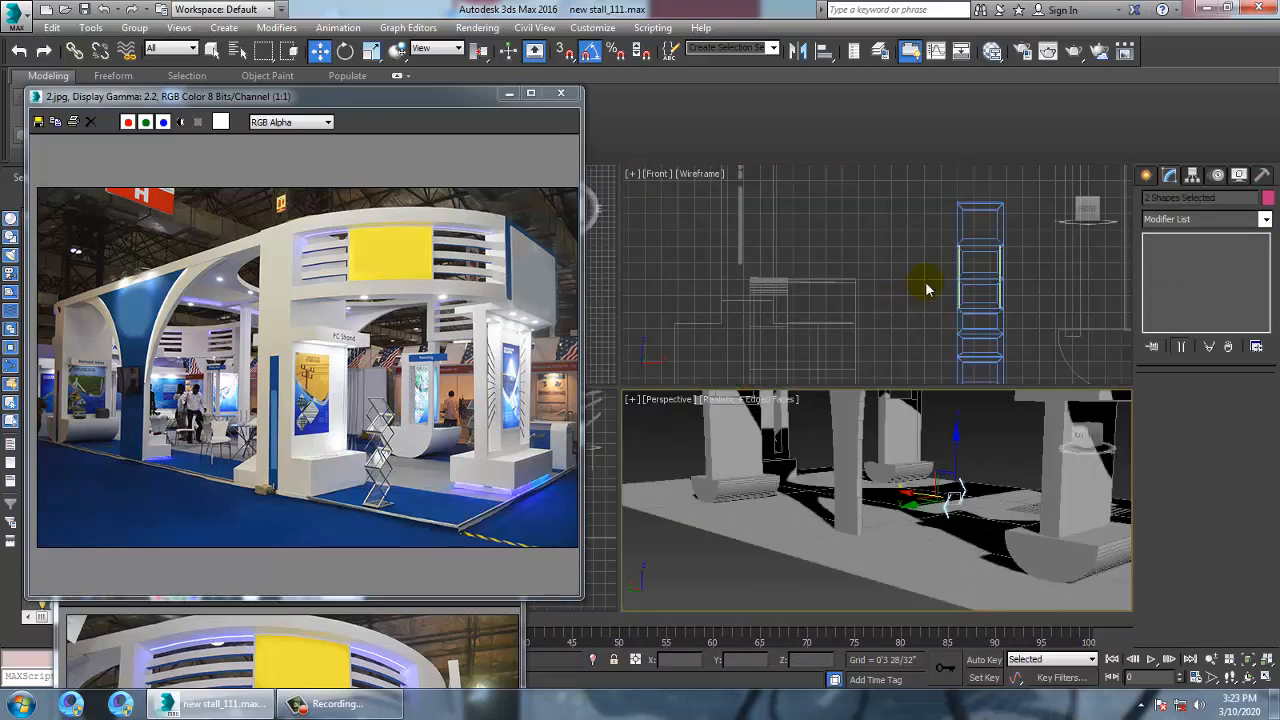
middle_click_drag(926, 286, 869, 286)
key("alt+w")
scroll(849, 323, "down", 1)
middle_click_drag(731, 356, 885, 331)
scroll(851, 347, "down", 3)
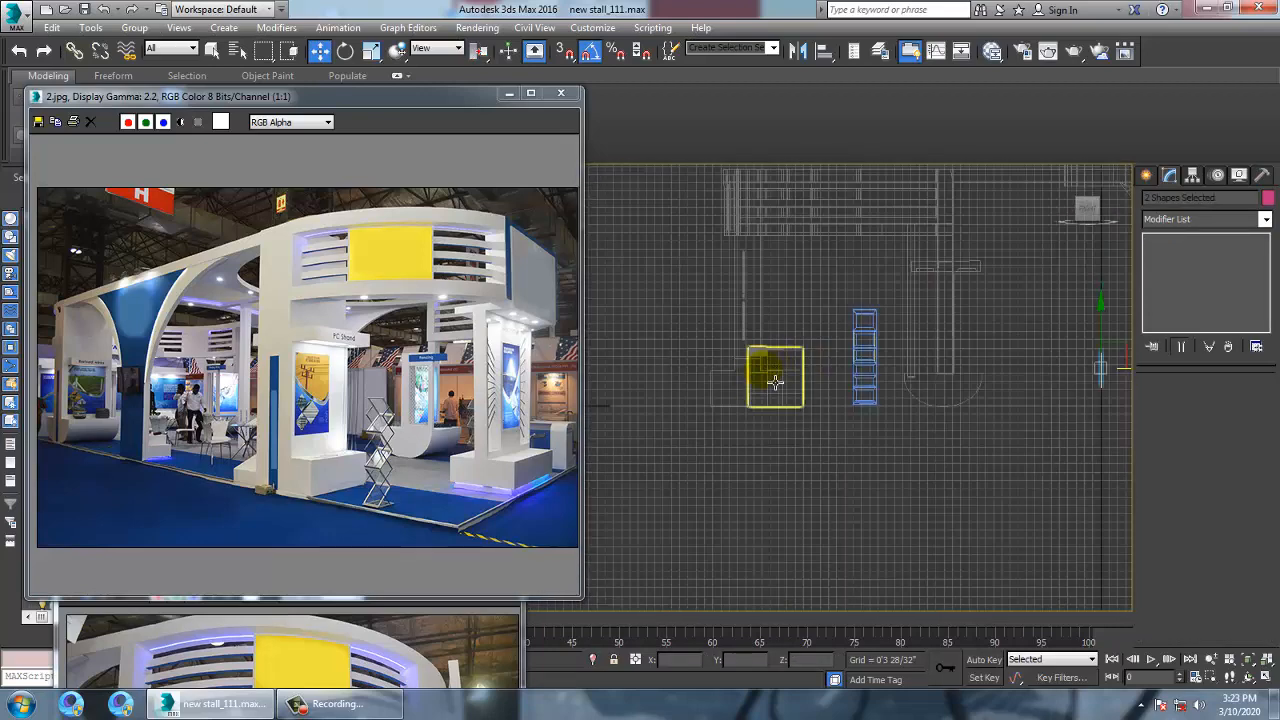
scroll(775, 382, "down", 2)
middle_click_drag(775, 382, 771, 436)
scroll(803, 388, "up", 2)
scroll(815, 430, "up", 1)
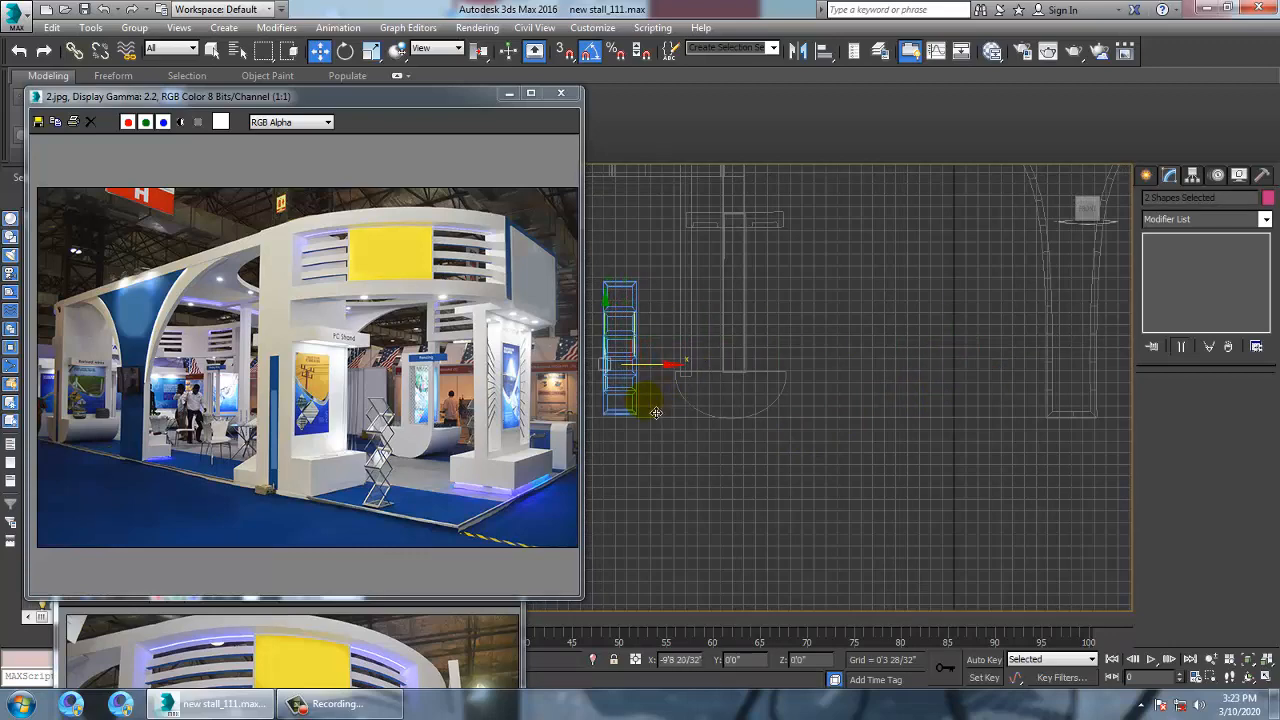
Copy the two selected V-shaped lines once across to the stand's opposite side edge
scroll(606, 366, "up", 3)
middle_click_drag(608, 371, 849, 365)
scroll(849, 376, "up", 2)
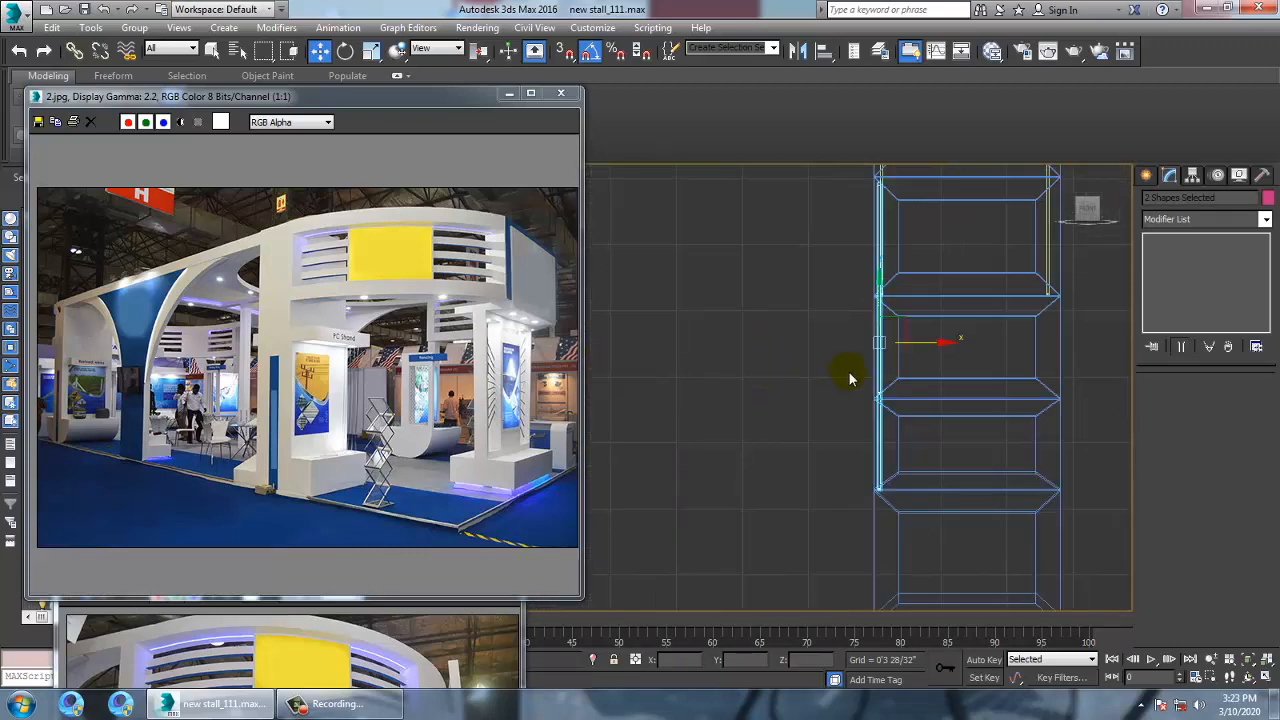
mouse_move(933, 352)
left_mouse_down()
mouse_move(1097, 371)
mouse_move(1107, 385)
mouse_move(1094, 377)
left_mouse_up()
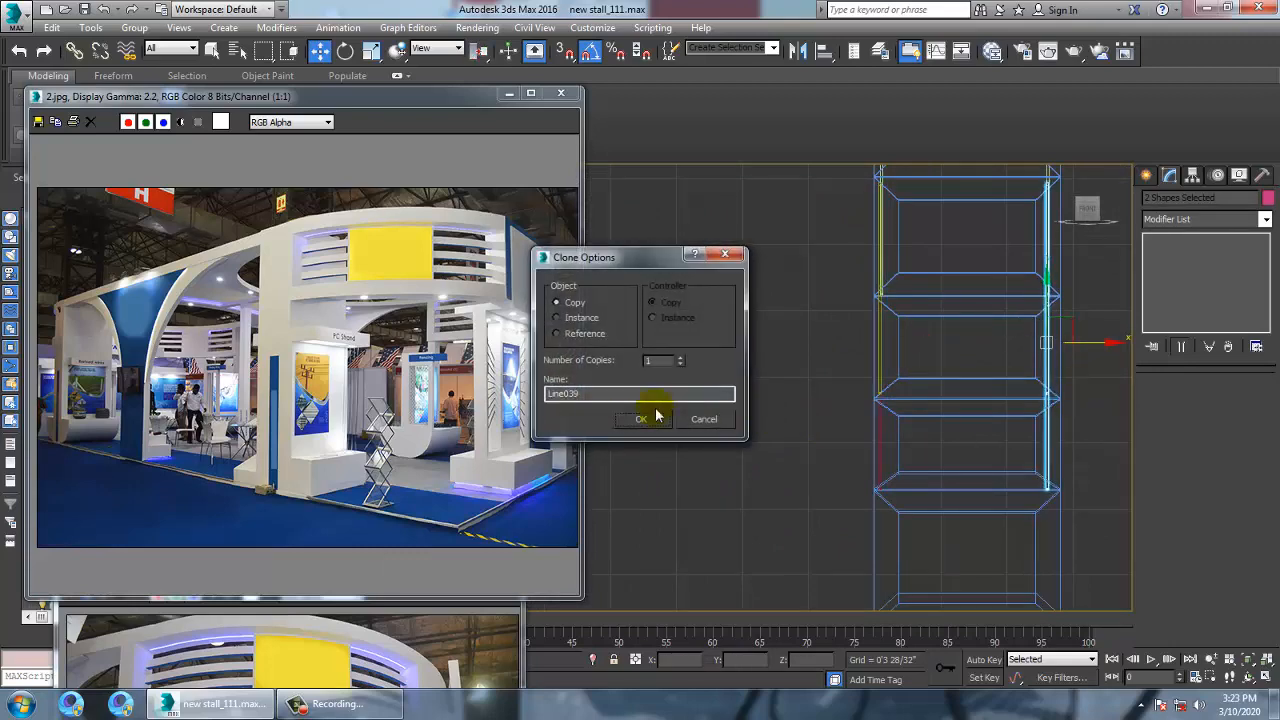
left_click(654, 415)
key("p")
key("z")
scroll(892, 470, "down", 7)
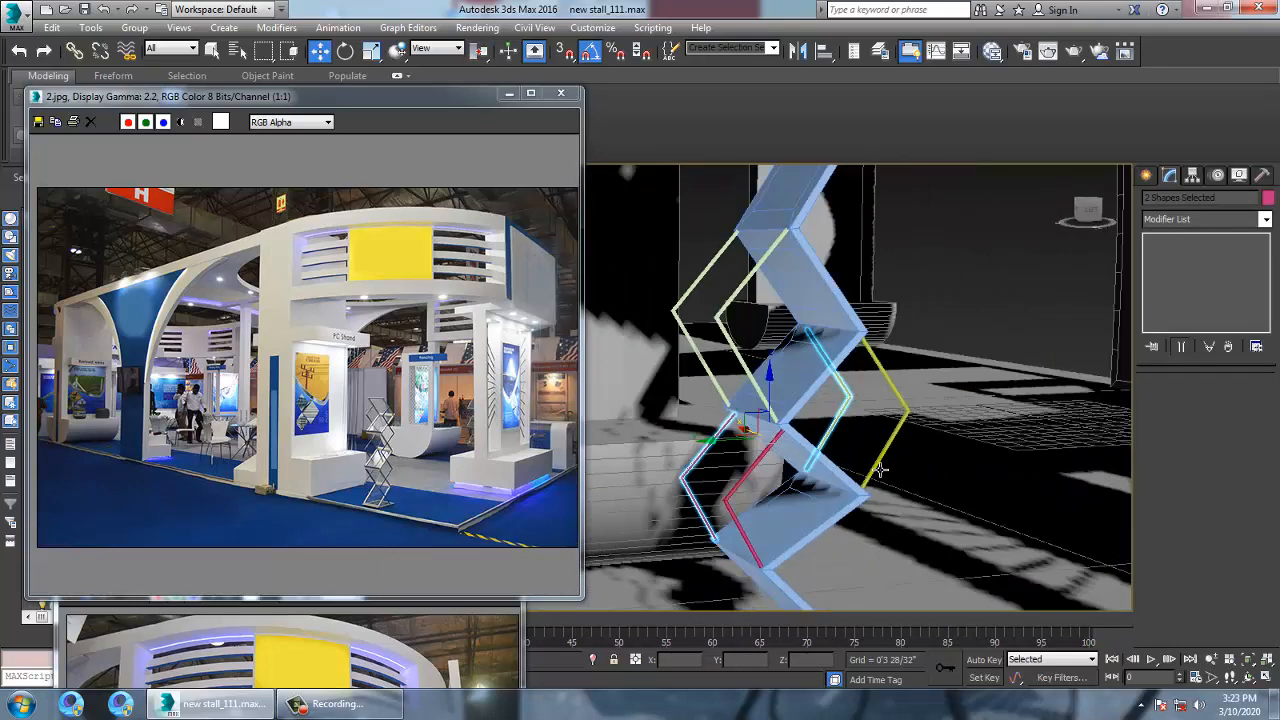
middle_click_drag(903, 473, 935, 478, "alt")
Select every object in the scene, give them all one common object color, and clear the selection
key("ctrl+a")
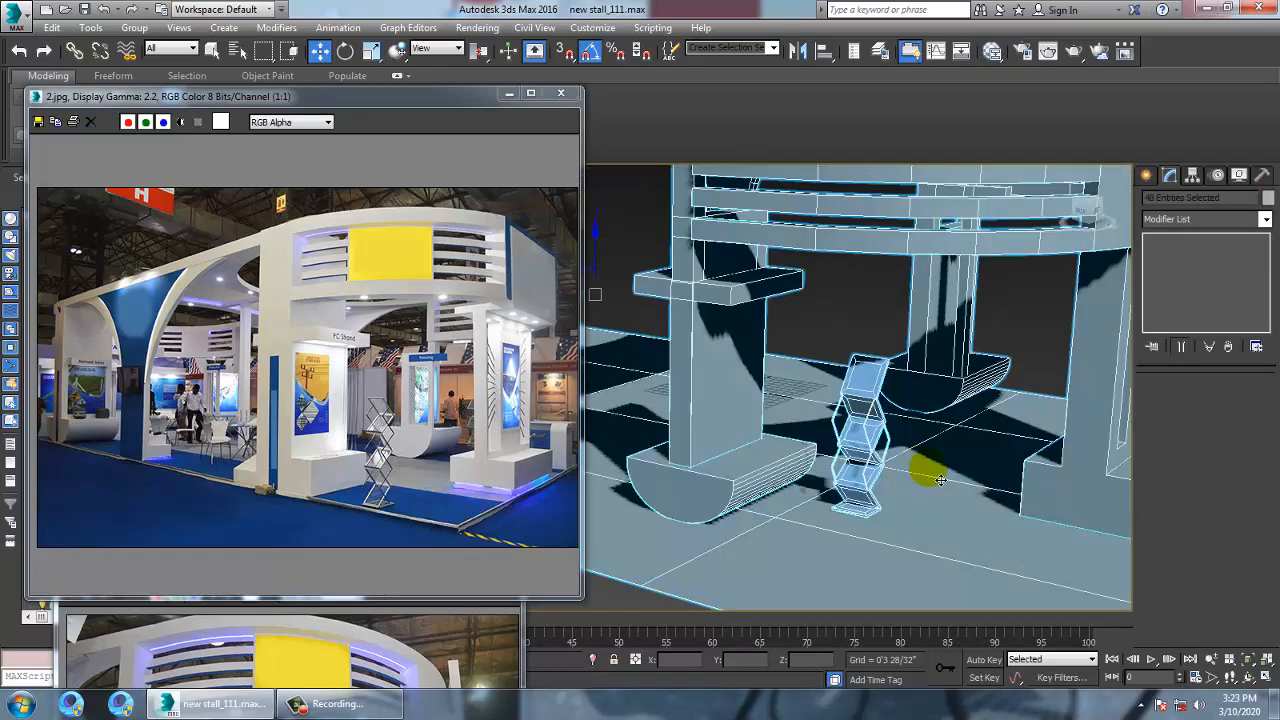
left_click(1267, 198)
left_click(722, 440)
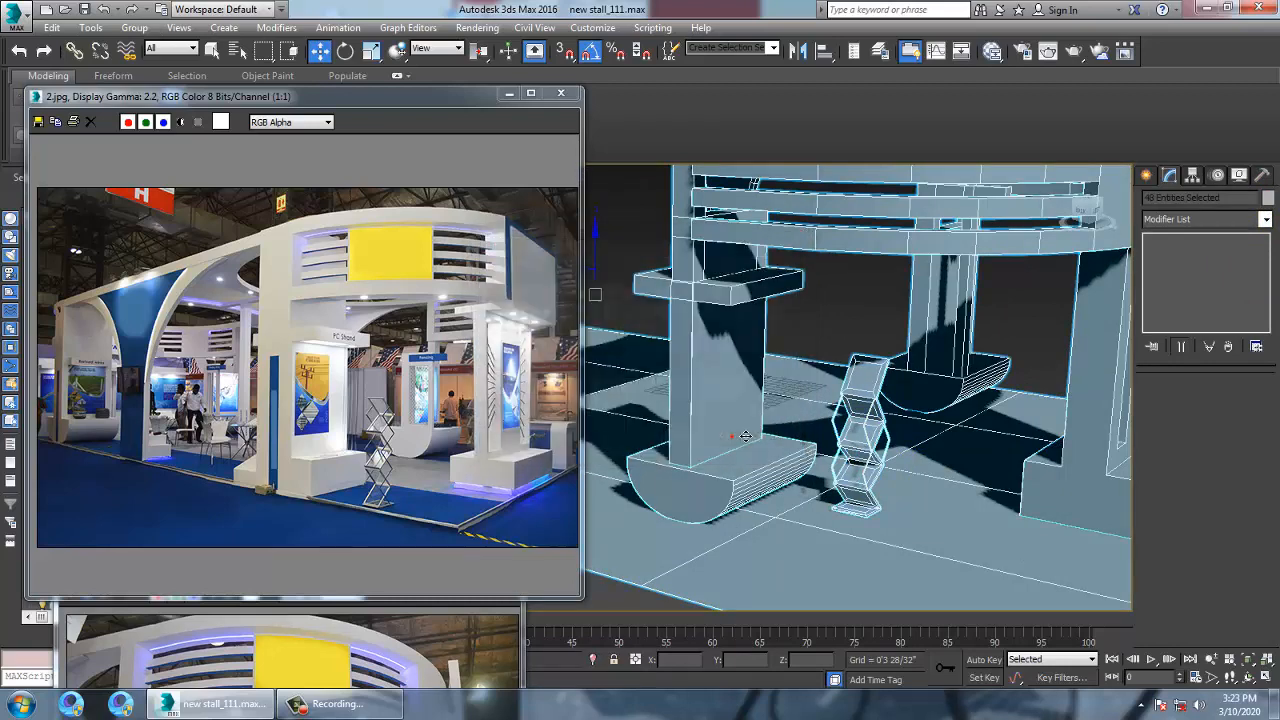
middle_click_drag(738, 434, 806, 380, "alt")
left_click(841, 311)
middle_click_drag(841, 311, 880, 370, "alt")
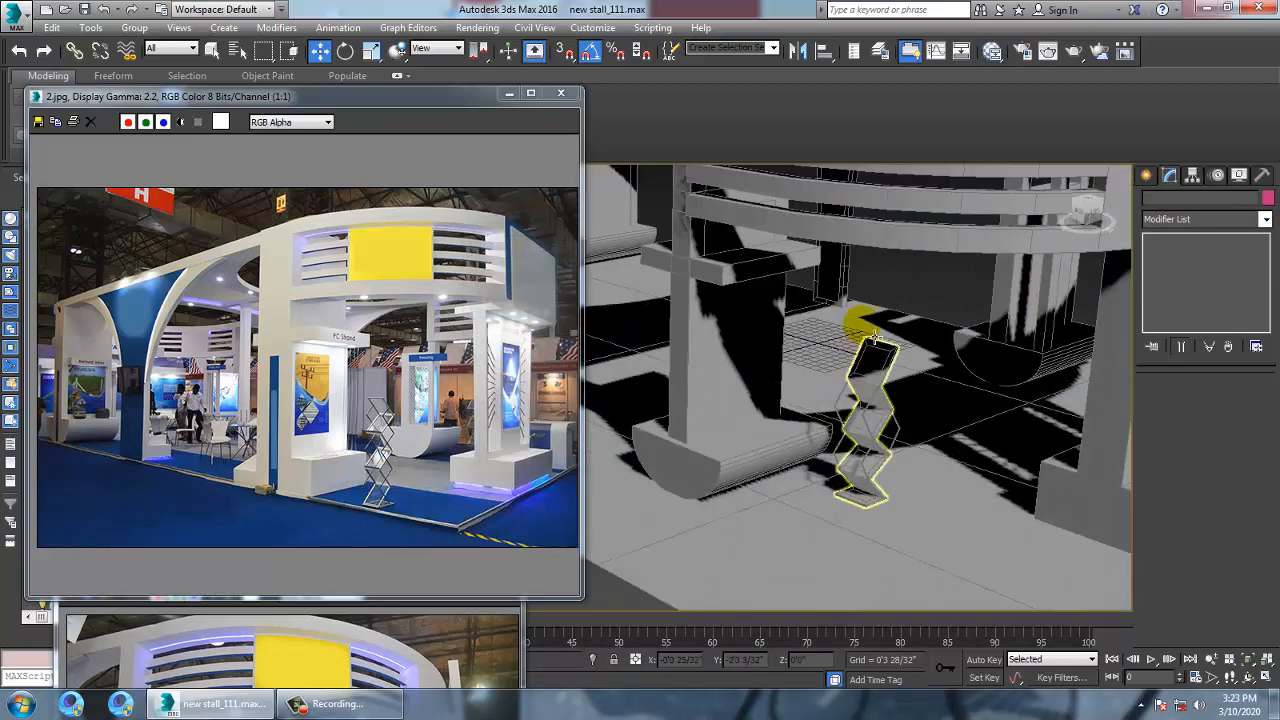
Select only the brochure stand's frame and arms, excluding the column and half-cylinder base, and reposition it on the floor beside the display column
left_click_drag(918, 295, 821, 551)
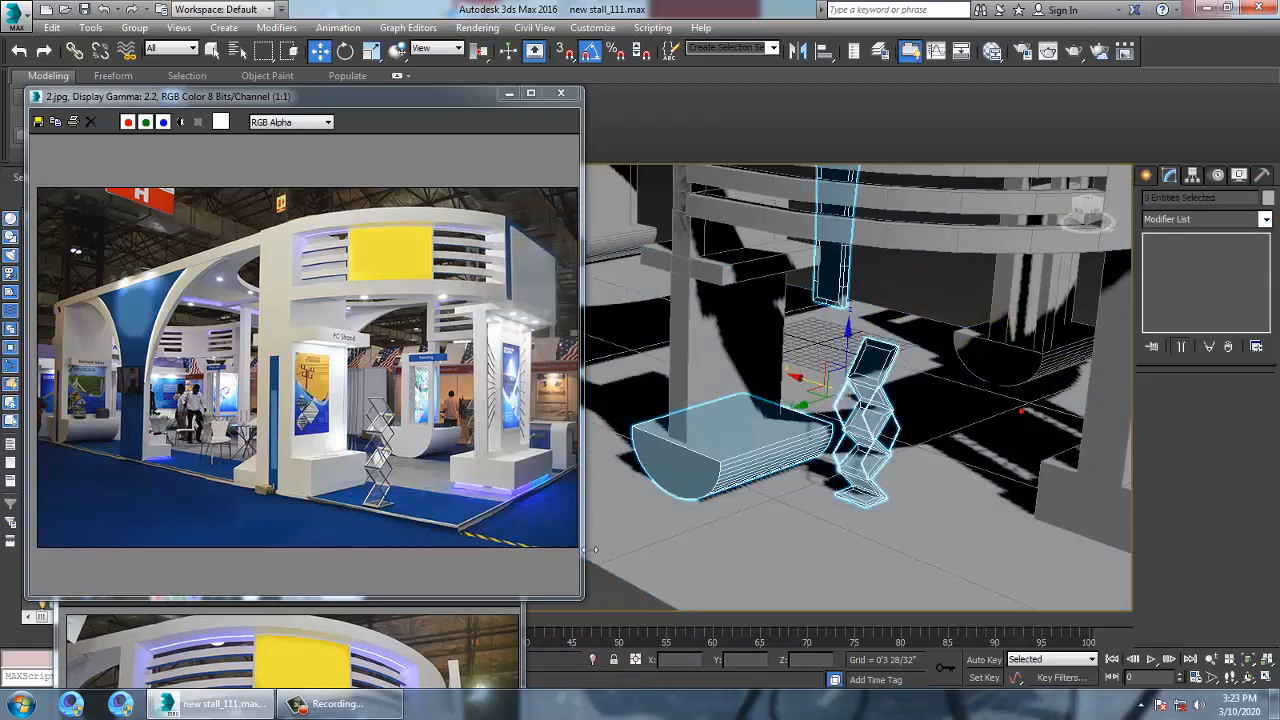
left_click_drag(759, 404, 762, 406, "alt")
middle_click_drag(762, 406, 839, 404, "alt")
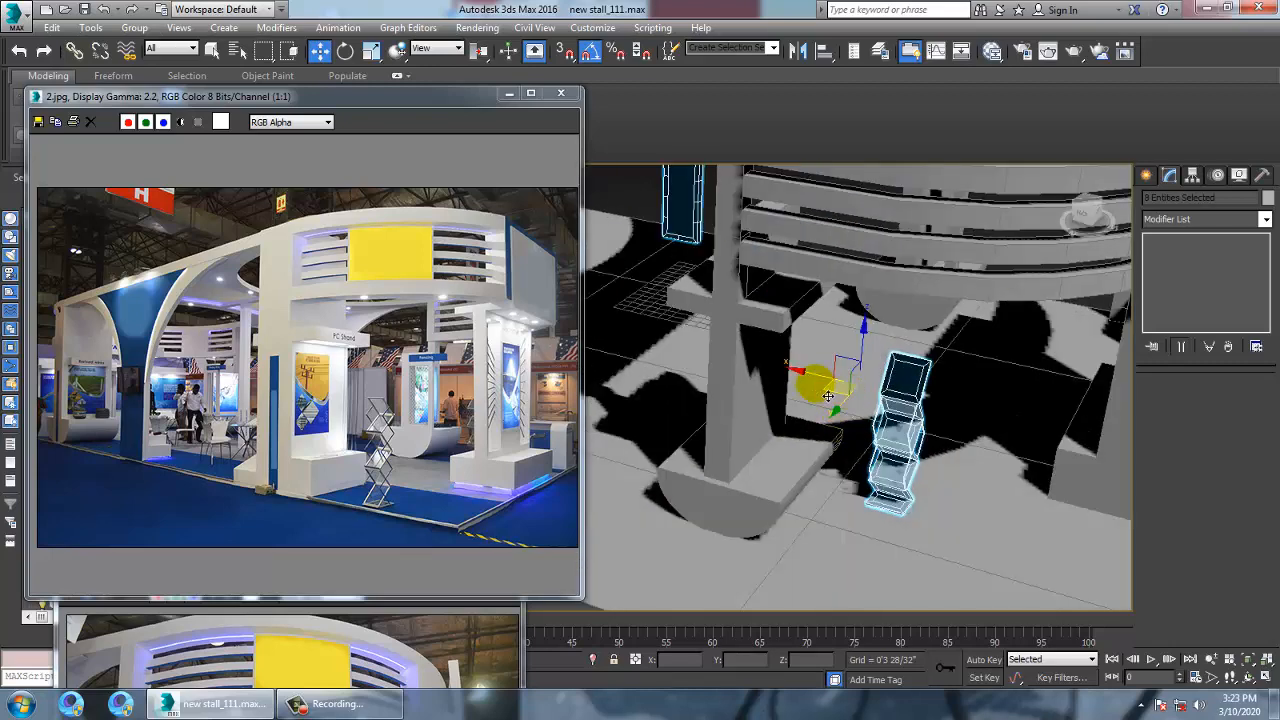
left_click_drag(819, 388, 877, 408)
right_click(877, 408)
left_click_drag(643, 214, 733, 268, "alt")
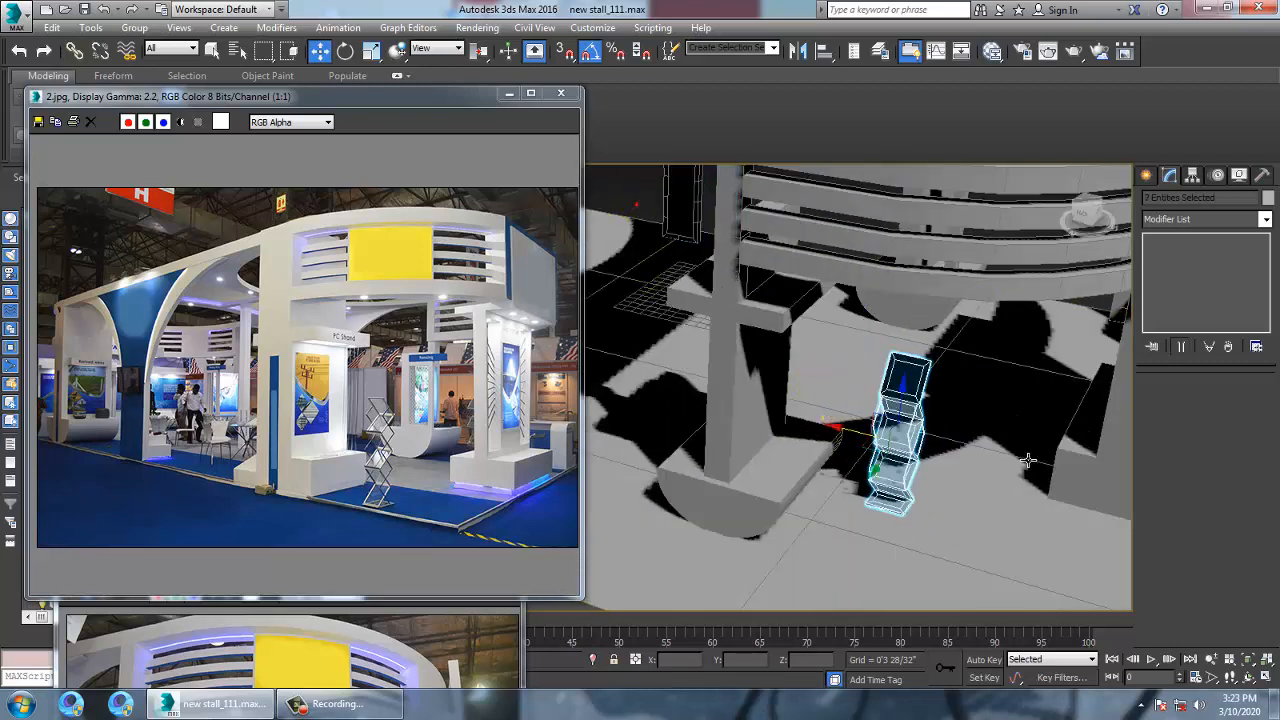
left_click_drag(867, 433, 853, 498)
scroll(913, 485, "down", 5)
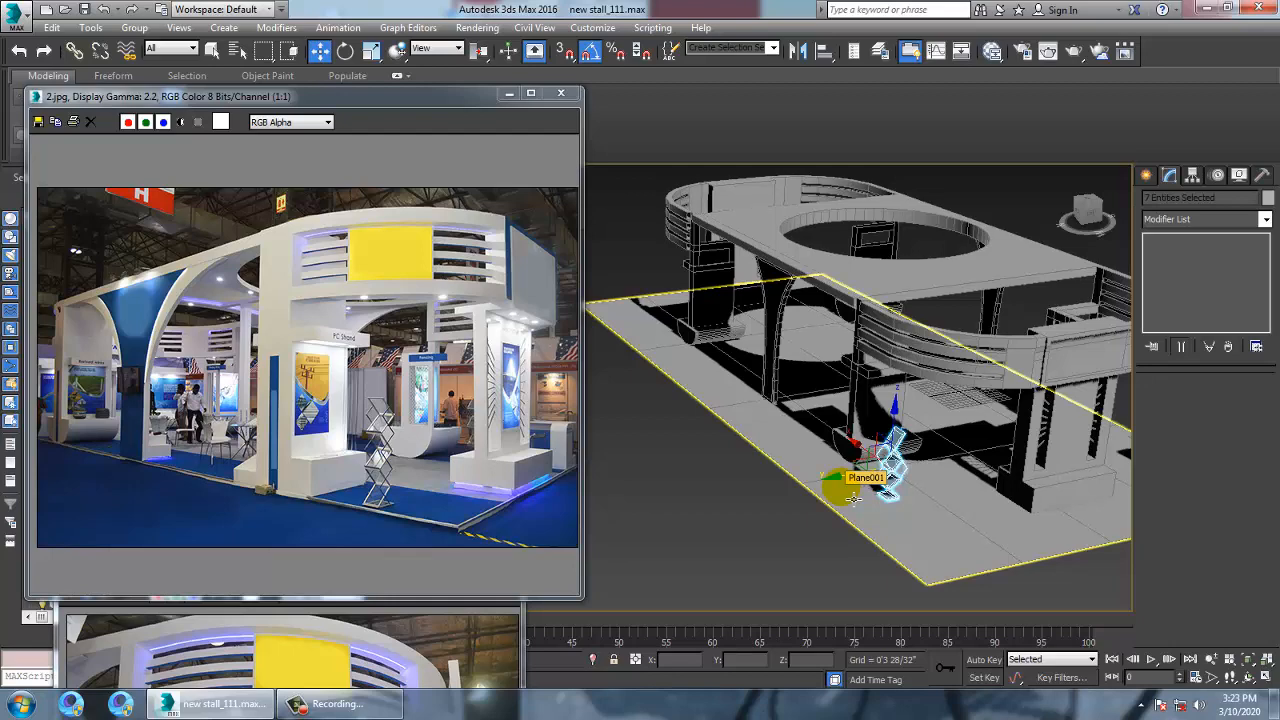
Delete the half-cylinder base beneath the display column next to the brochure stand
middle_click_drag(803, 461, 865, 485, "alt")
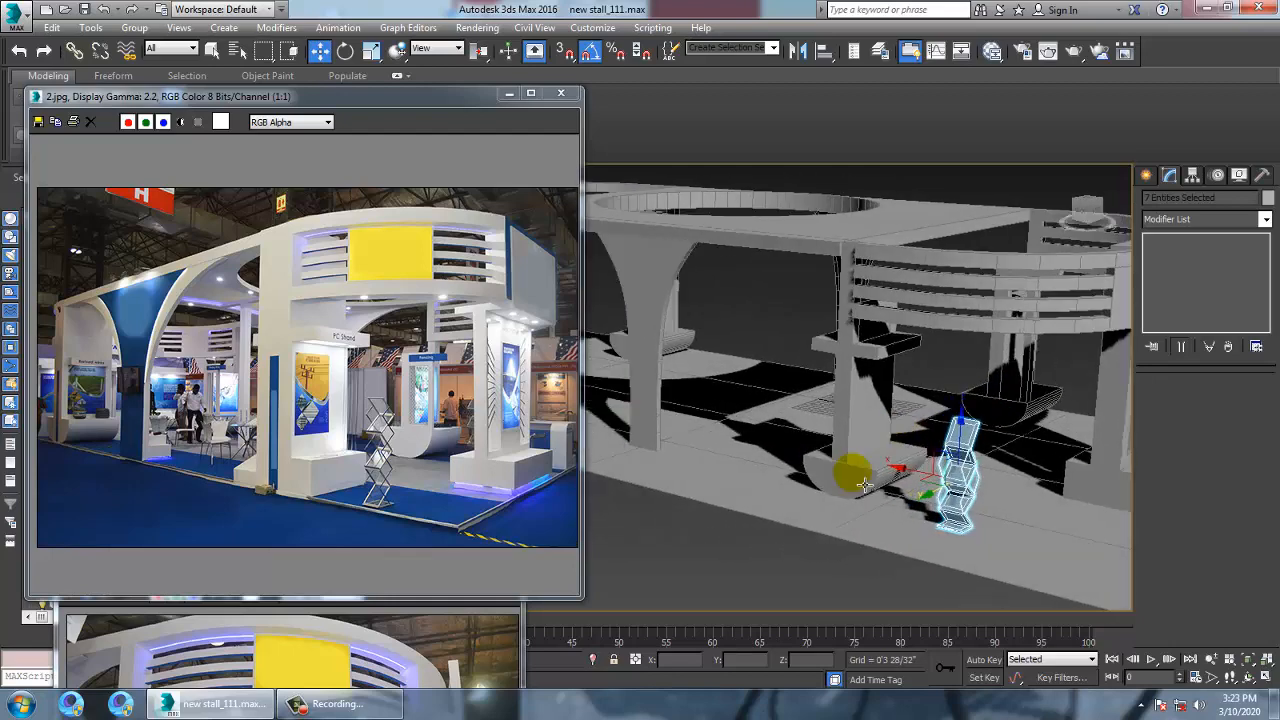
scroll(865, 485, "up", 5)
left_click(865, 480)
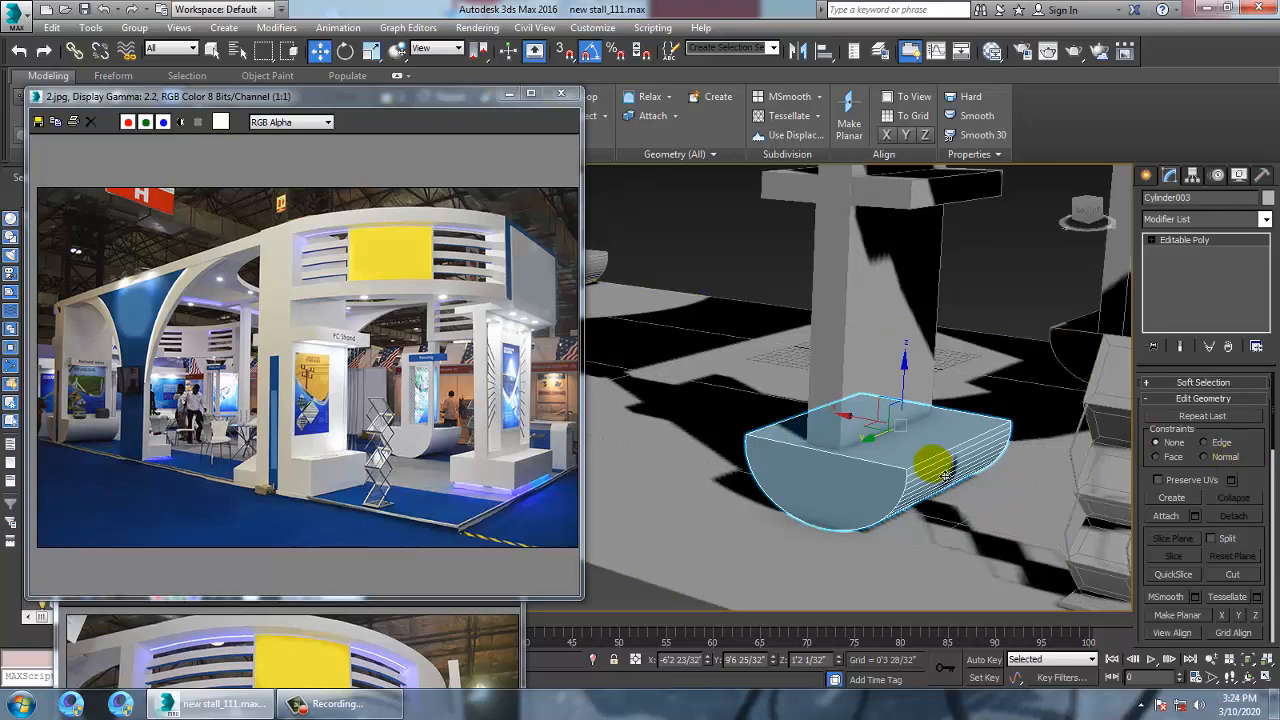
key("Delete")
middle_click_drag(894, 438, 867, 349, "alt")
Extrude the display column's bottom polygon downward by 1'3 2/32"
left_click(1145, 175)
left_click(845, 362)
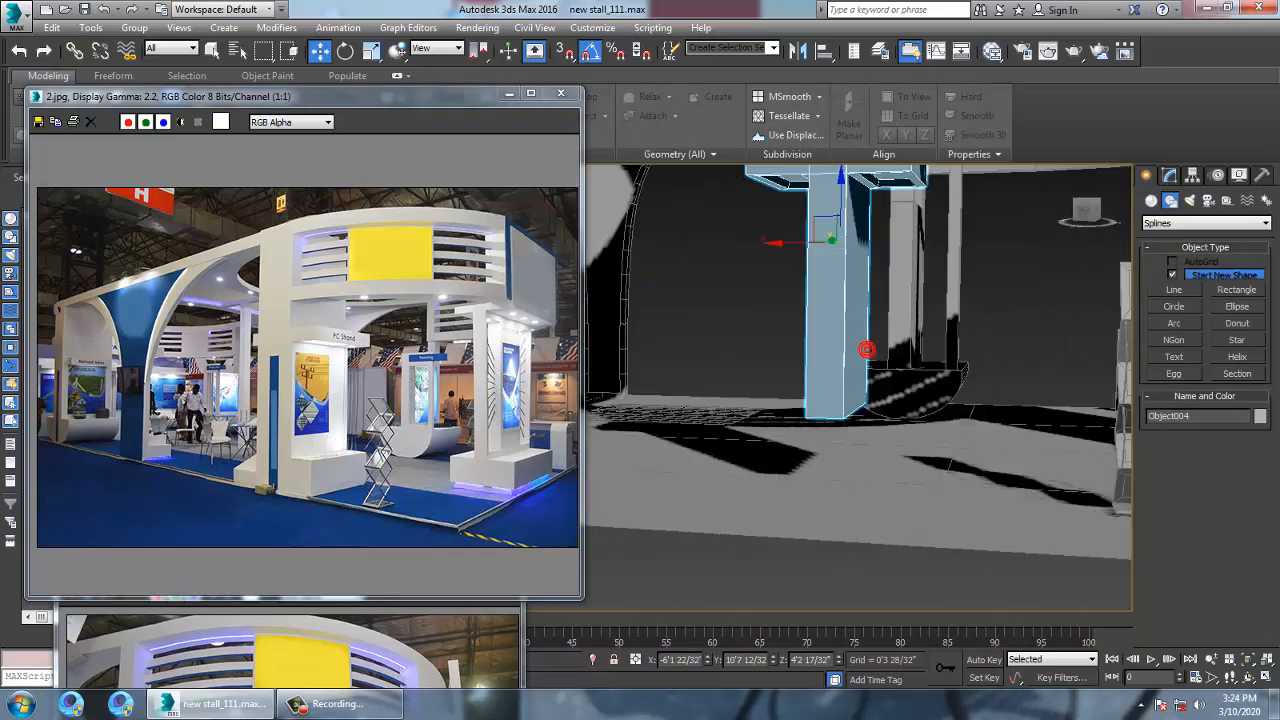
left_click(1169, 176)
left_click(1182, 291)
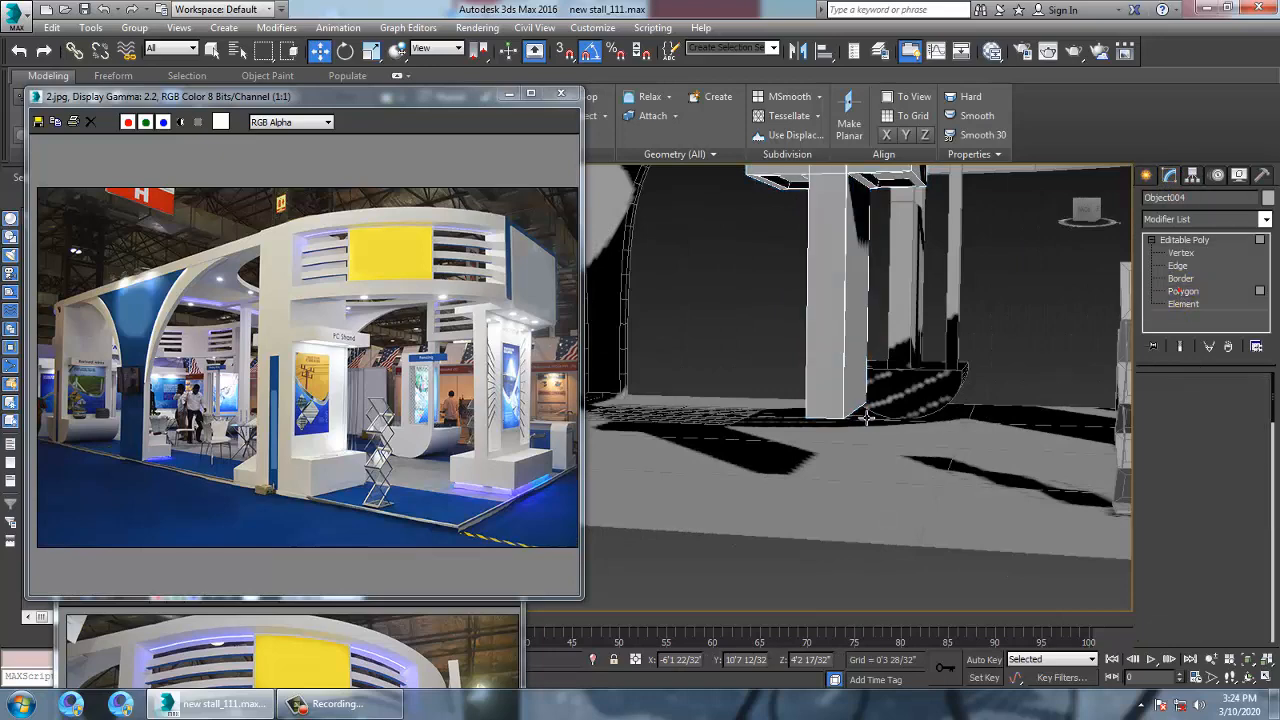
middle_click_drag(868, 418, 838, 424, "alt")
left_click(843, 414)
left_click(1195, 435)
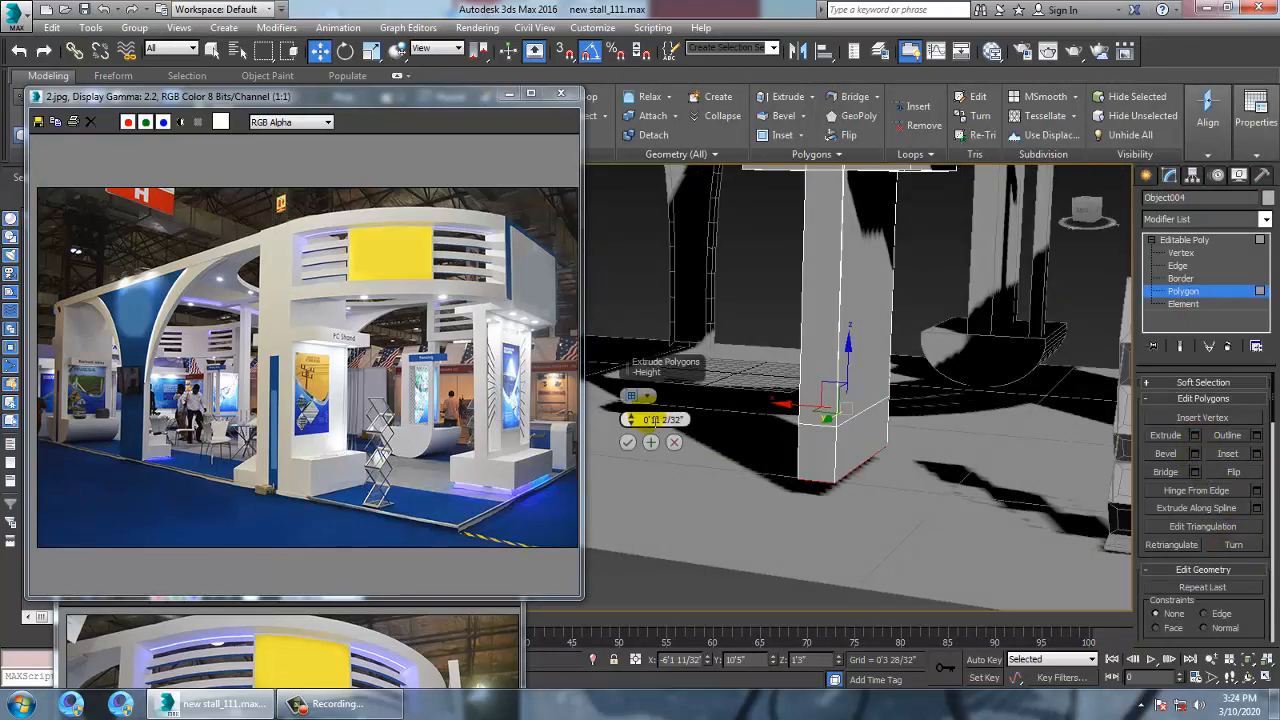
left_click_drag(631, 419, 645, 358)
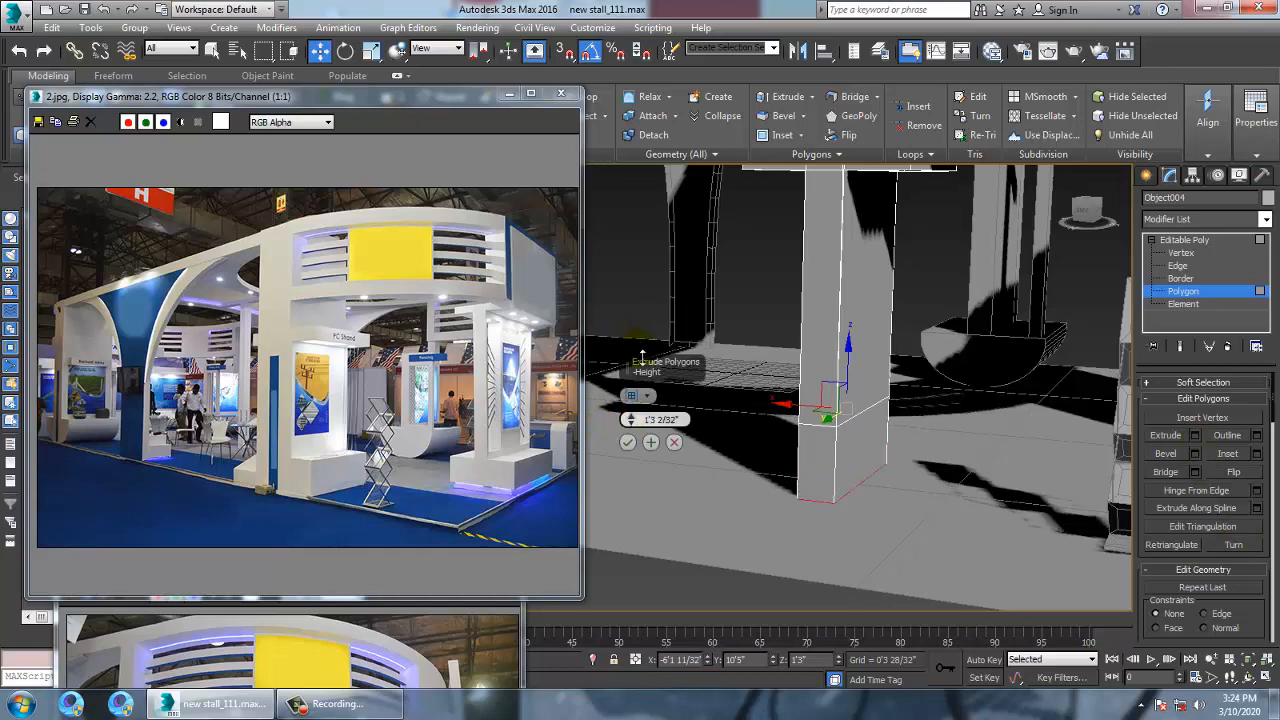
left_click(627, 441)
Extrude two opposite side faces of the column's new lower section by 1'3 25/32" each to form a box plinth, and leave polygon editing
middle_click_drag(872, 462, 914, 429, "alt")
left_click(831, 460)
middle_click_drag(990, 497, 1040, 475, "alt")
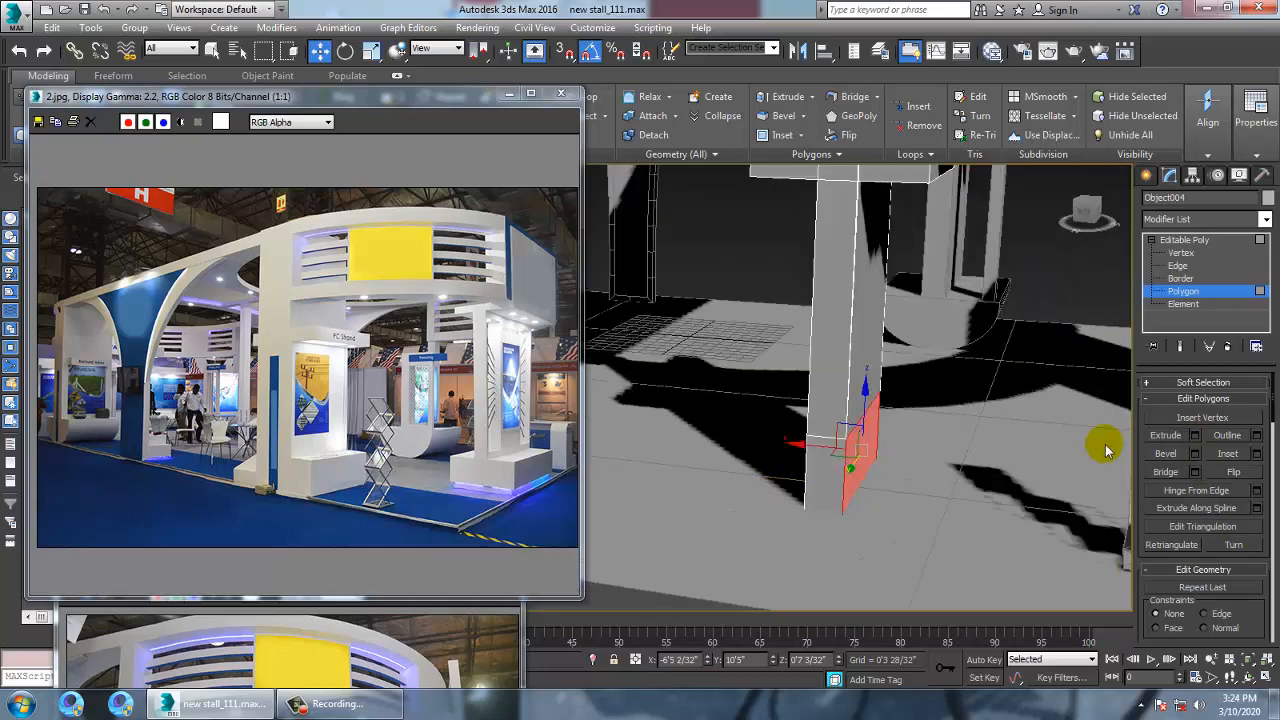
left_click(1195, 435)
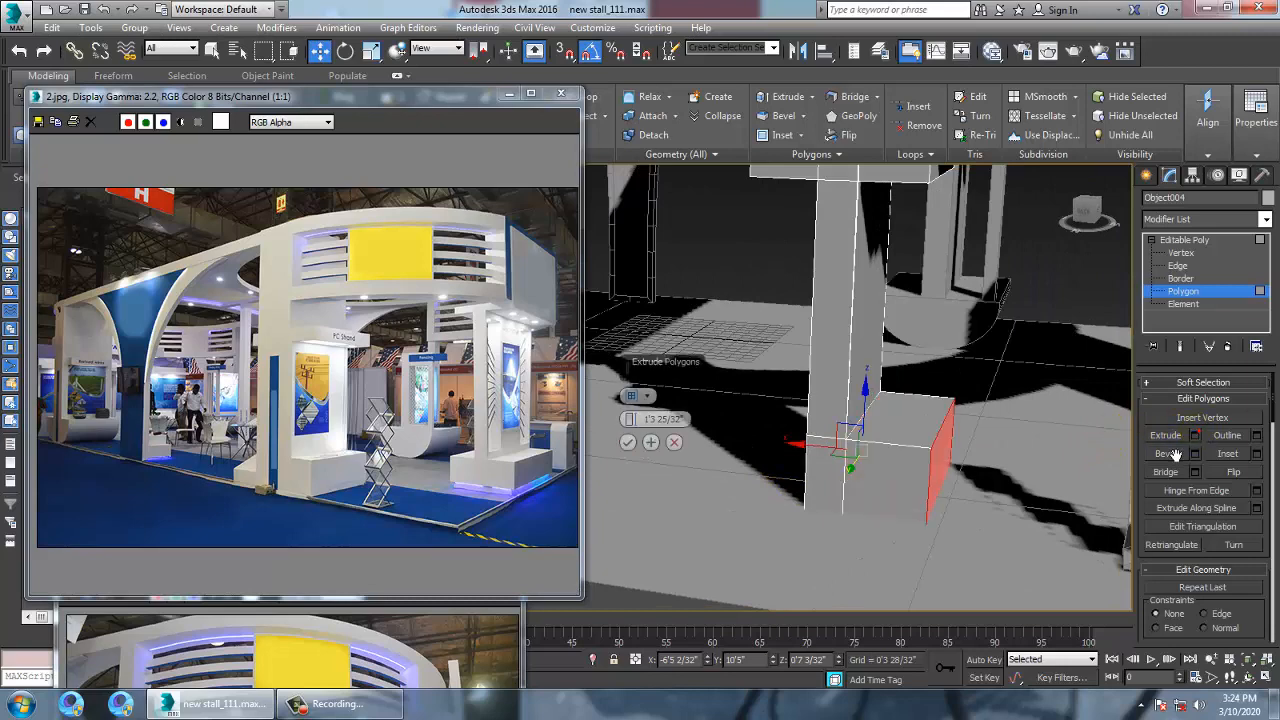
left_click(627, 441)
middle_click_drag(627, 441, 814, 500, "alt")
left_click(1196, 436)
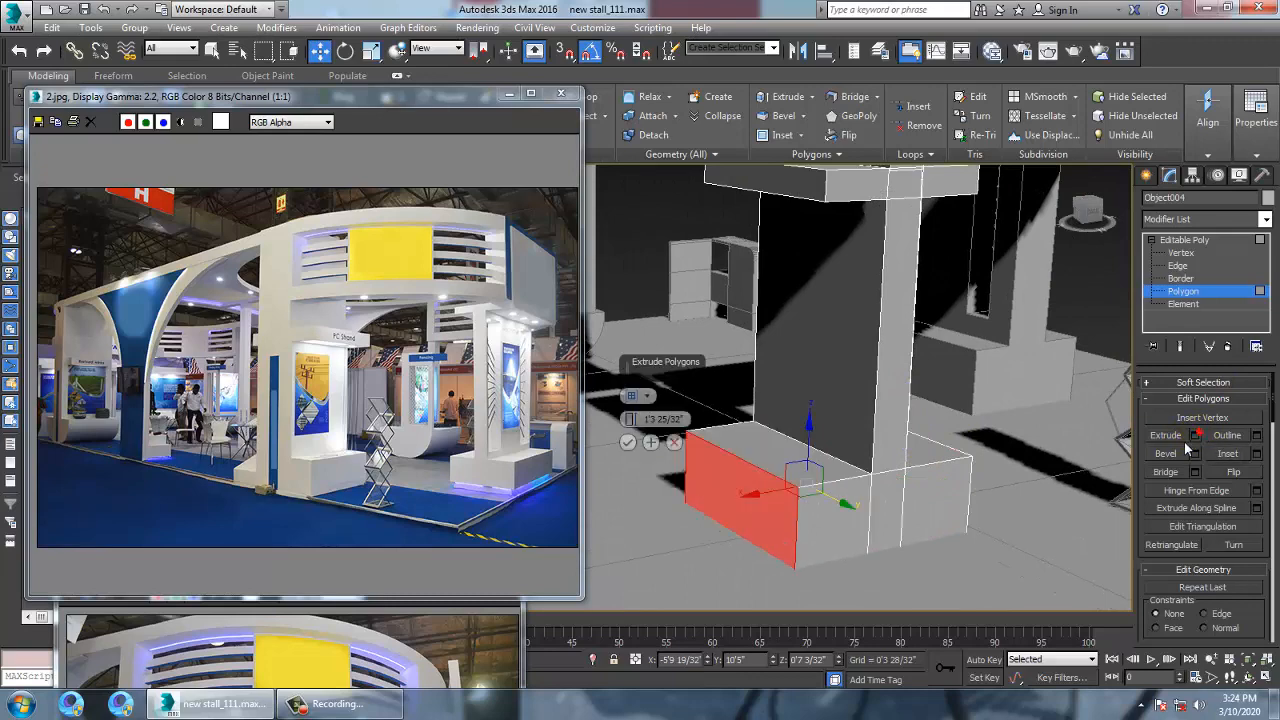
left_click(617, 442)
middle_click_drag(830, 453, 890, 405, "alt")
scroll(831, 441, "down", 5)
scroll(888, 463, "up", 1)
left_click(1185, 240)
middle_click_drag(940, 480, 873, 483, "alt")
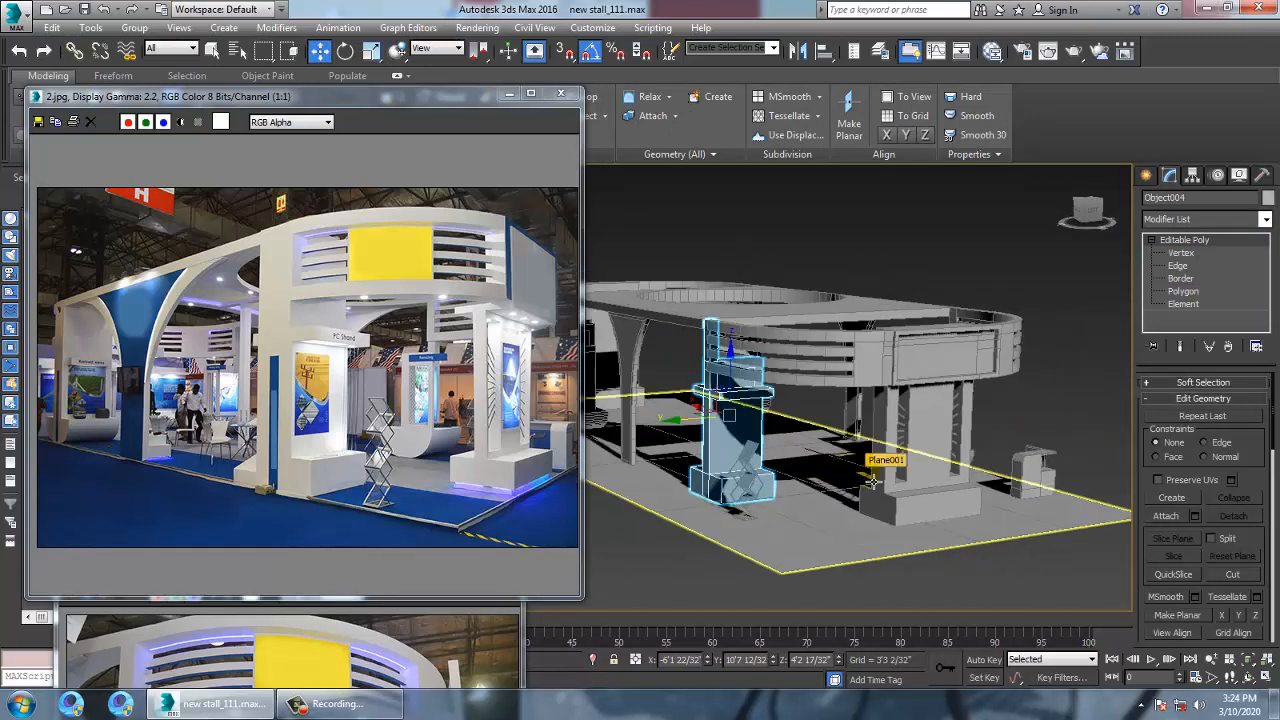
left_click(330, 704)
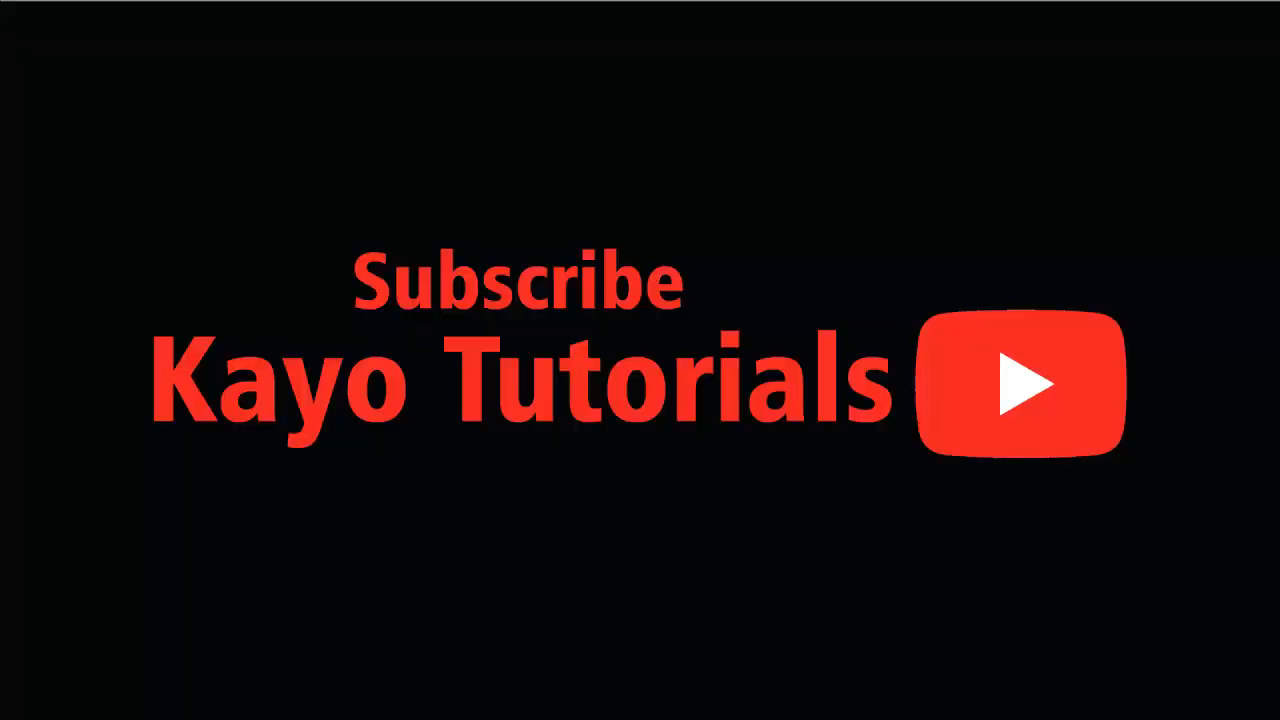